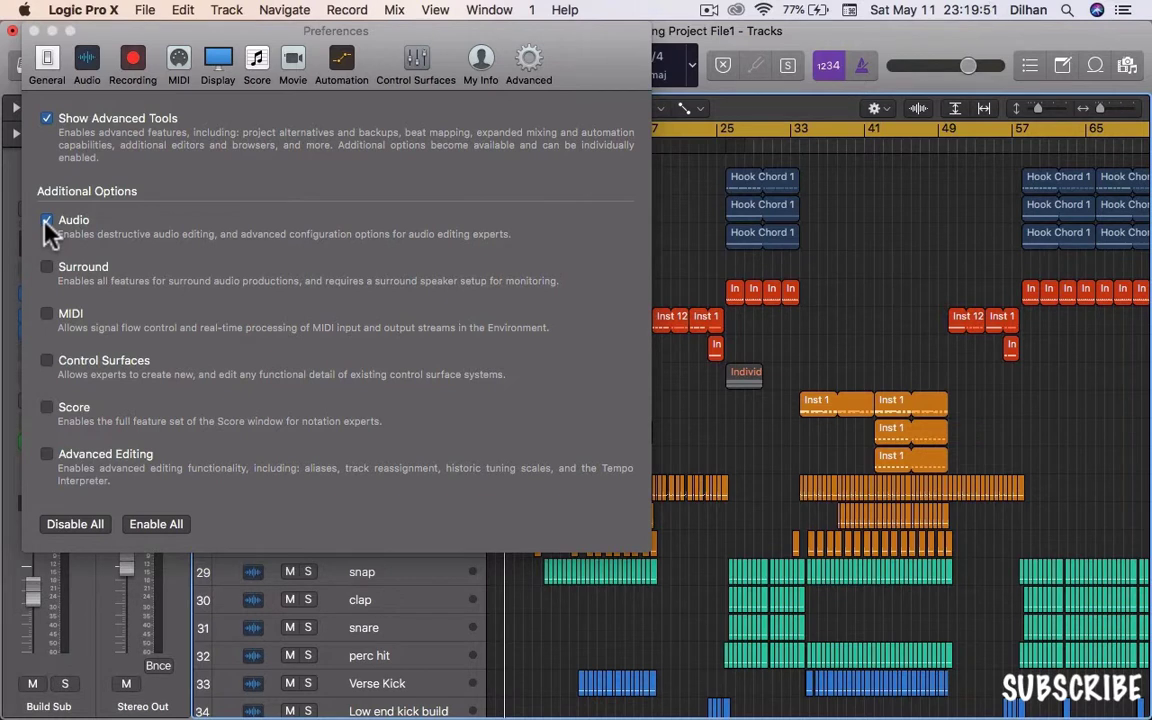
- Disable the Audio advanced option, enable Surround, MIDI, Control Surfaces, Score and Advanced Editing, and close the preferences
{"action": "left_click", "coordinate": [45, 224]}
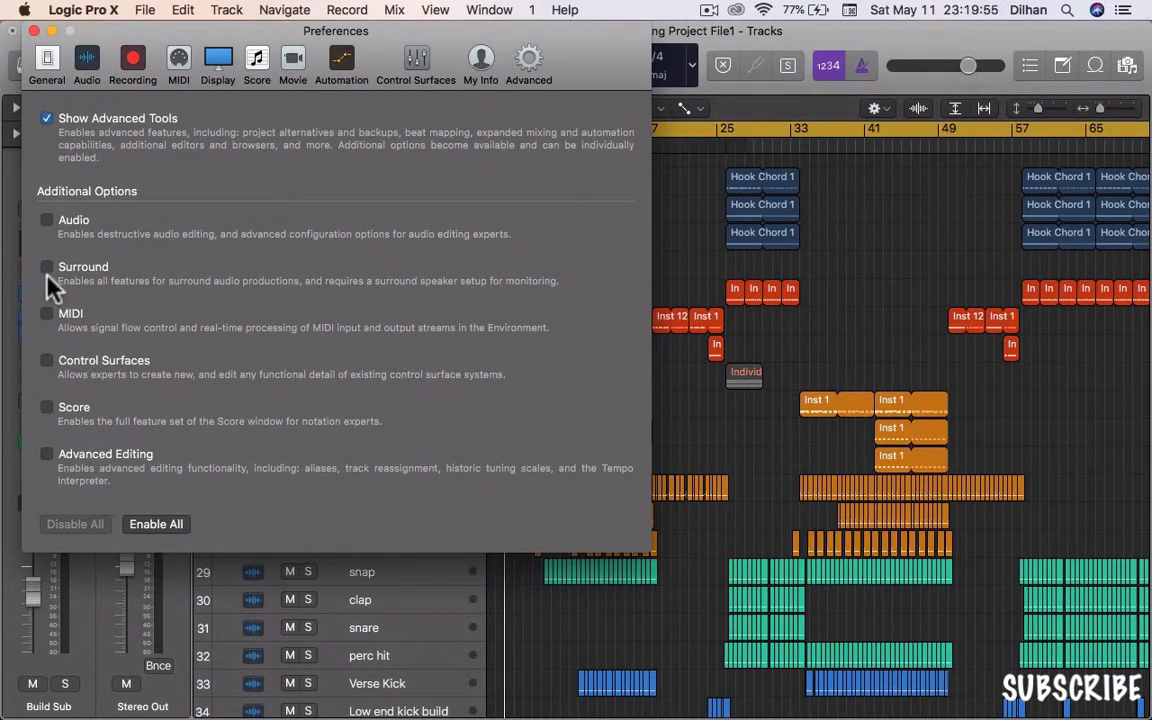
{"action": "left_click", "coordinate": [47, 267]}
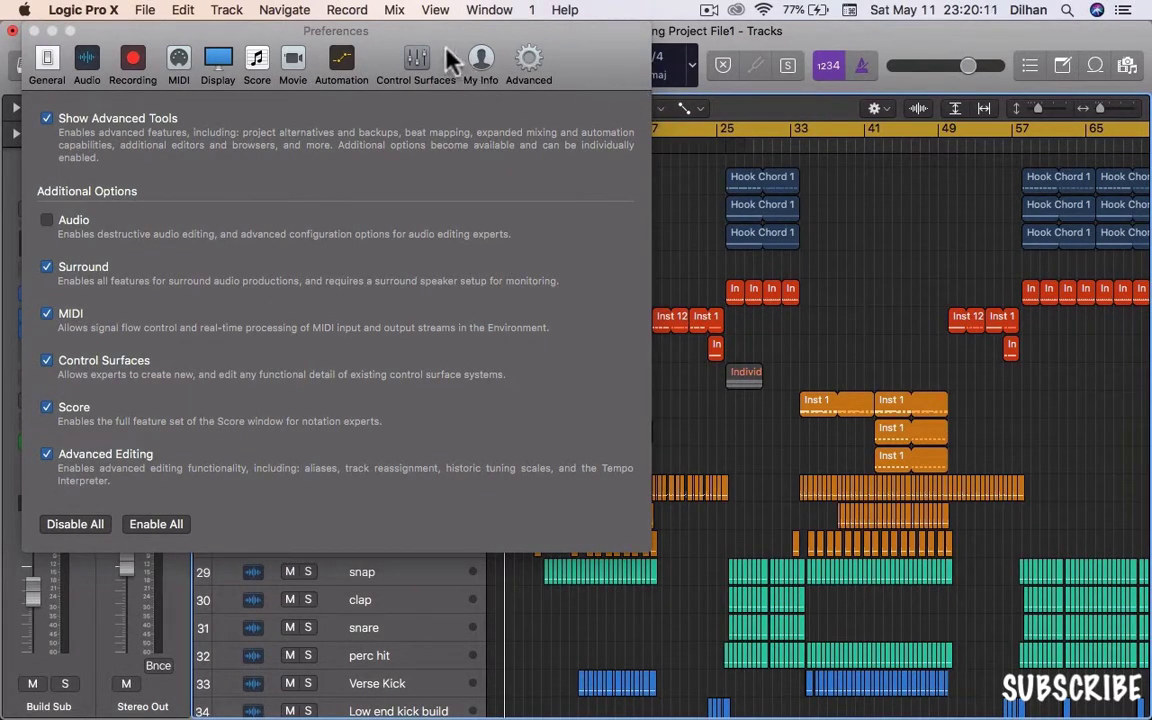
{"action": "left_click", "coordinate": [33, 31]}
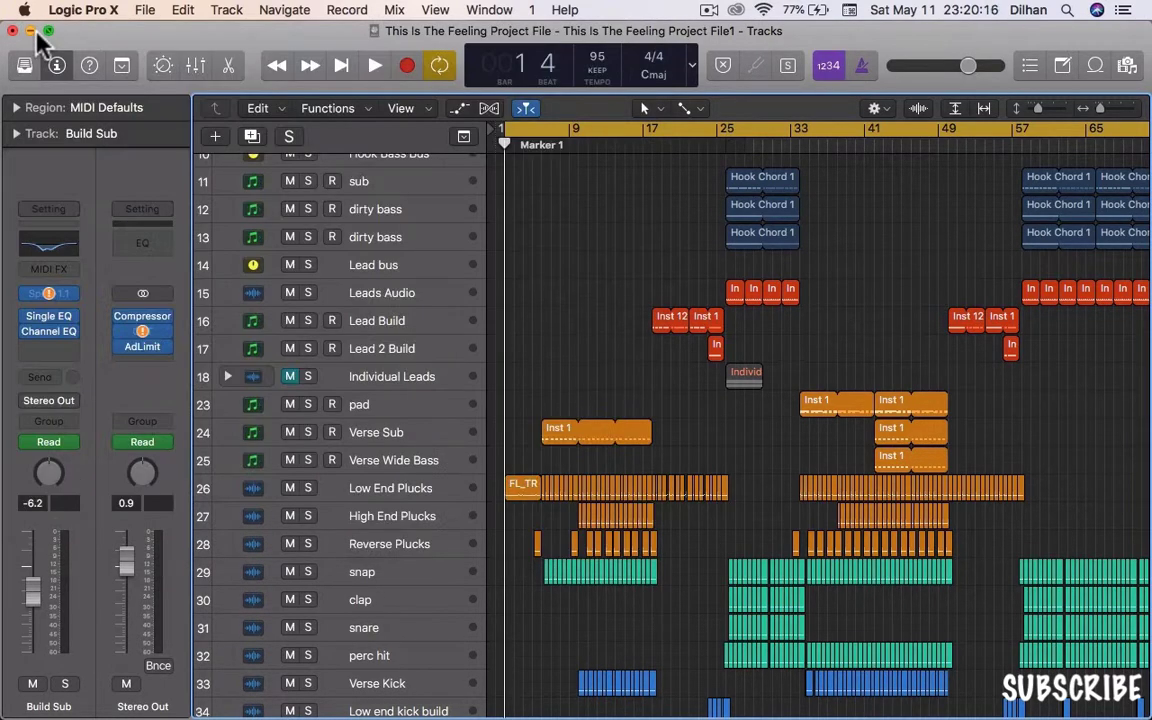
- Expand the region parameters of the inspector to view them, and collapse them again
{"action": "left_click", "coordinate": [16, 108]}
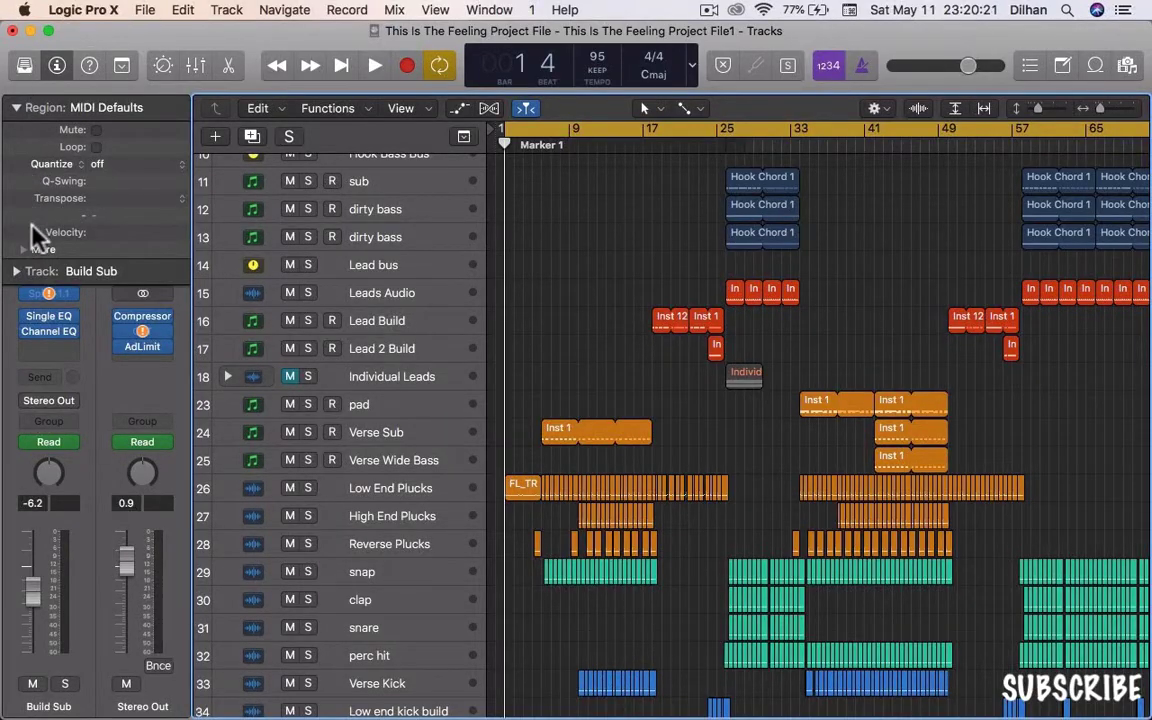
{"action": "left_click", "coordinate": [16, 108]}
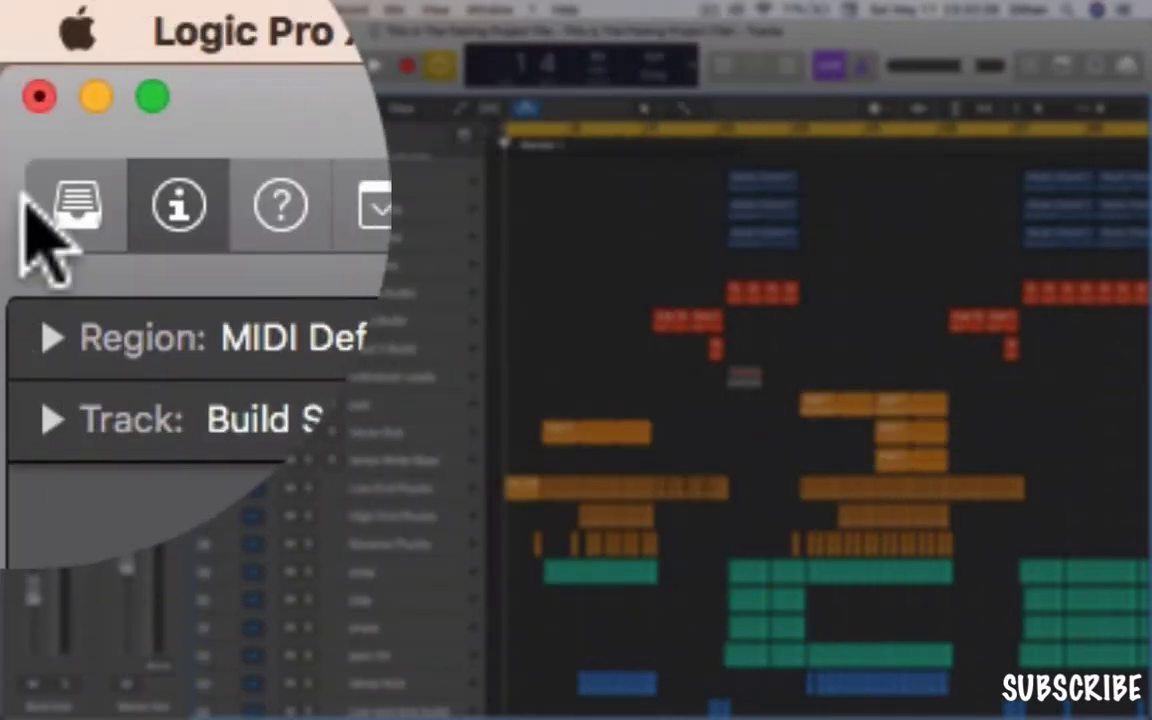
- Show the sound library and hide the inspector
{"action": "left_click", "coordinate": [25, 66]}
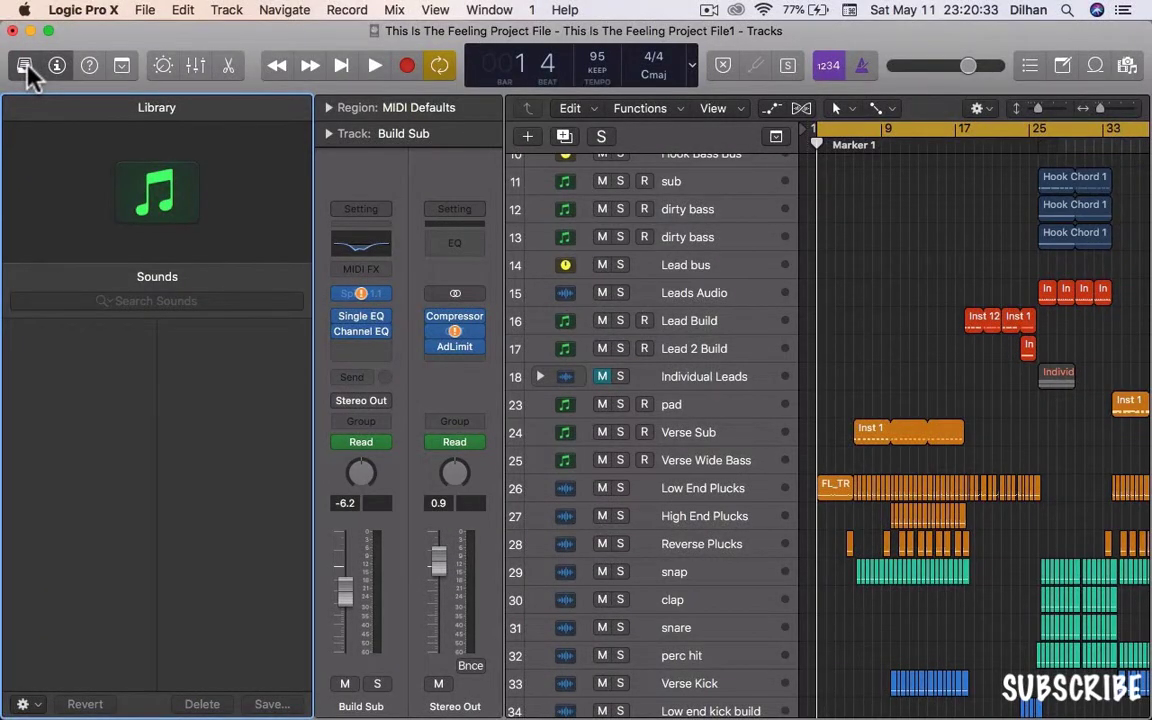
{"action": "left_click", "coordinate": [25, 66]}
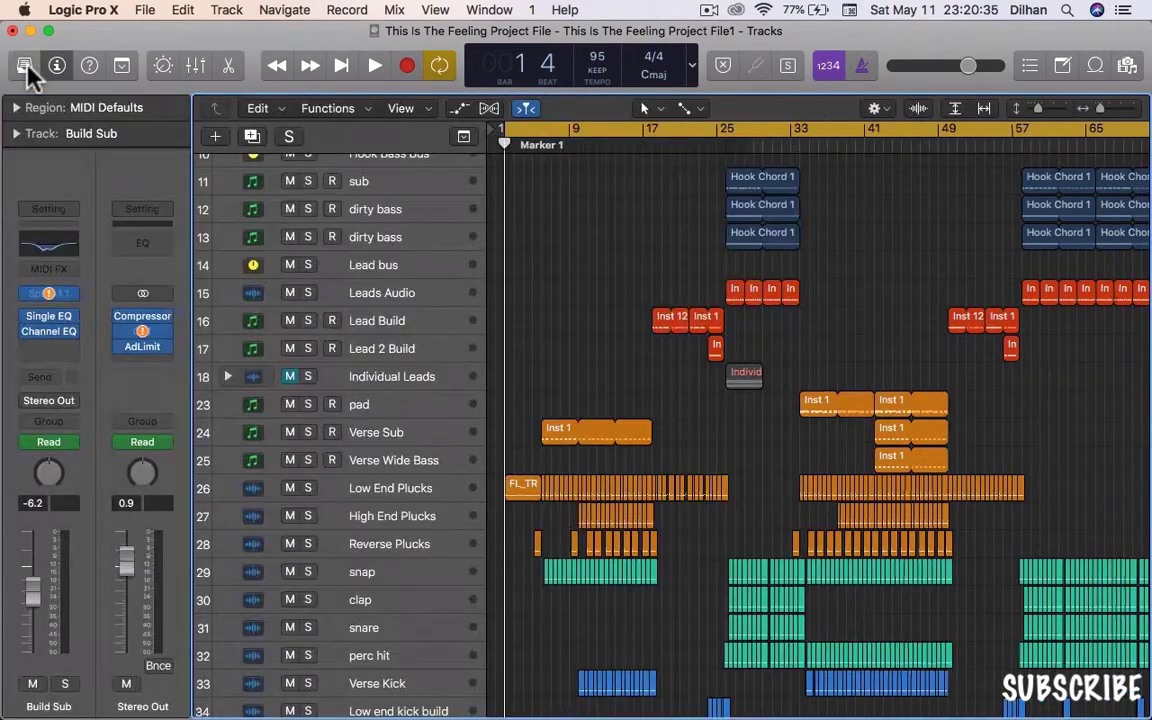
{"action": "left_click", "coordinate": [25, 66]}
{"action": "left_click", "coordinate": [25, 66]}
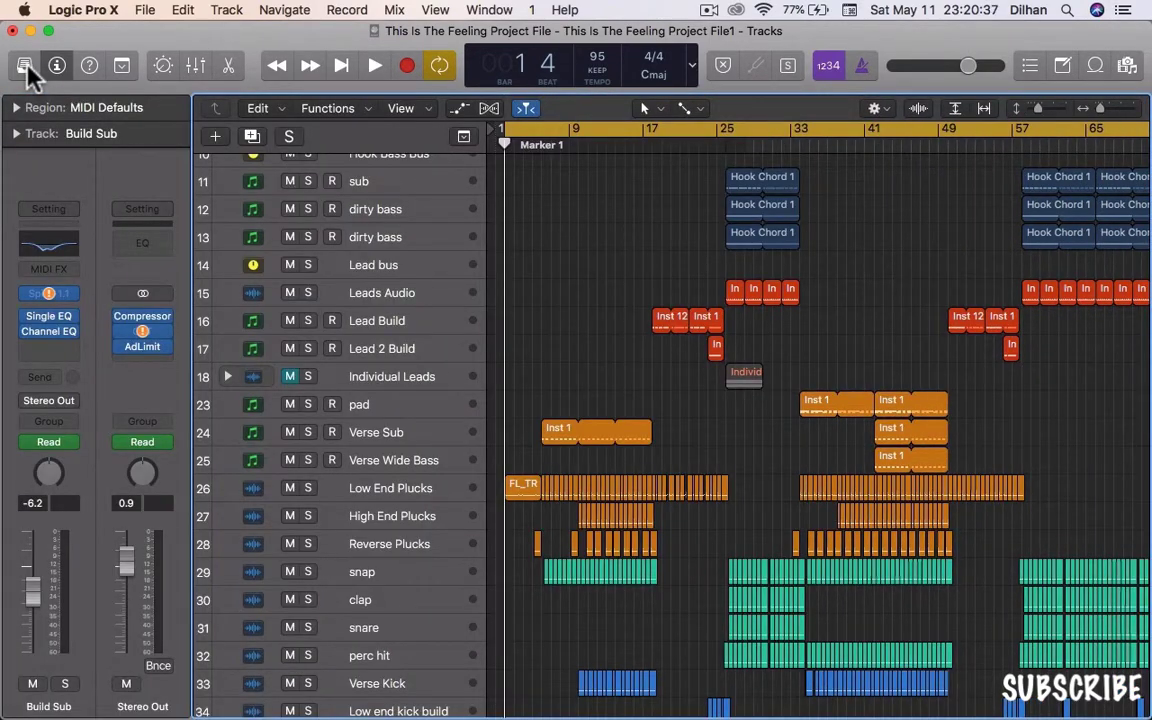
{"action": "left_click", "coordinate": [25, 66]}
{"action": "left_click", "coordinate": [25, 66]}
{"action": "left_click", "coordinate": [25, 66]}
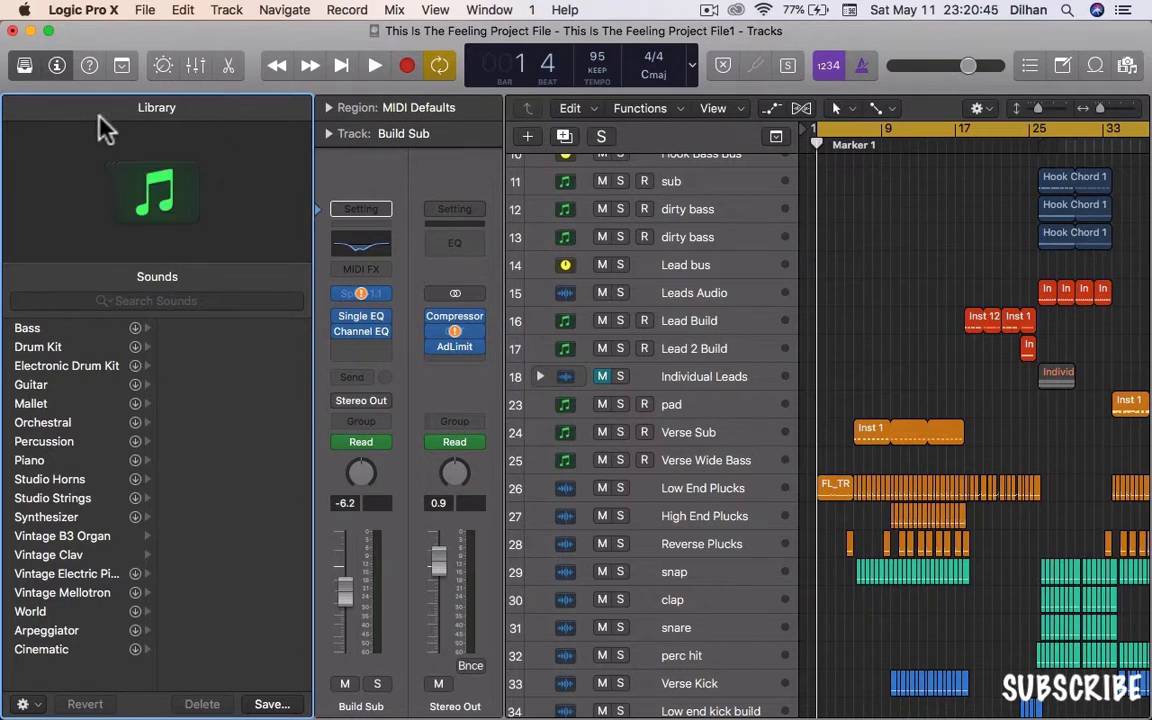
{"action": "left_click", "coordinate": [56, 64]}
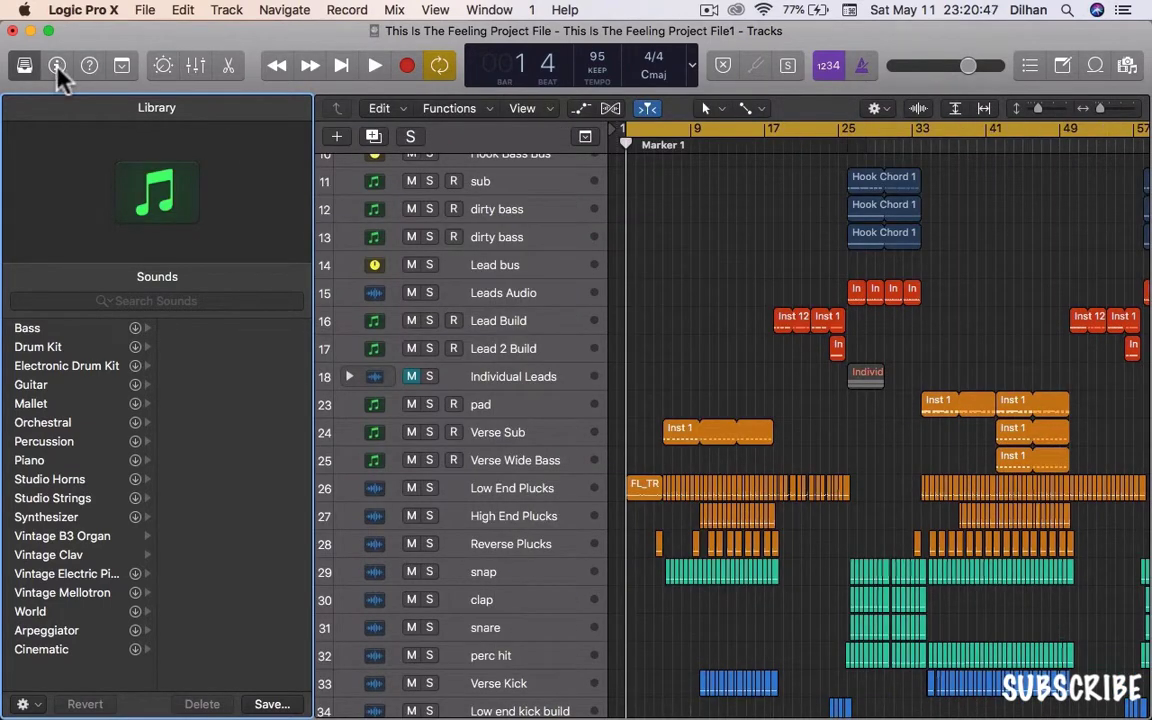
- Start downloading the Bass sounds in the library and refresh the library
{"action": "left_click", "coordinate": [36, 330]}
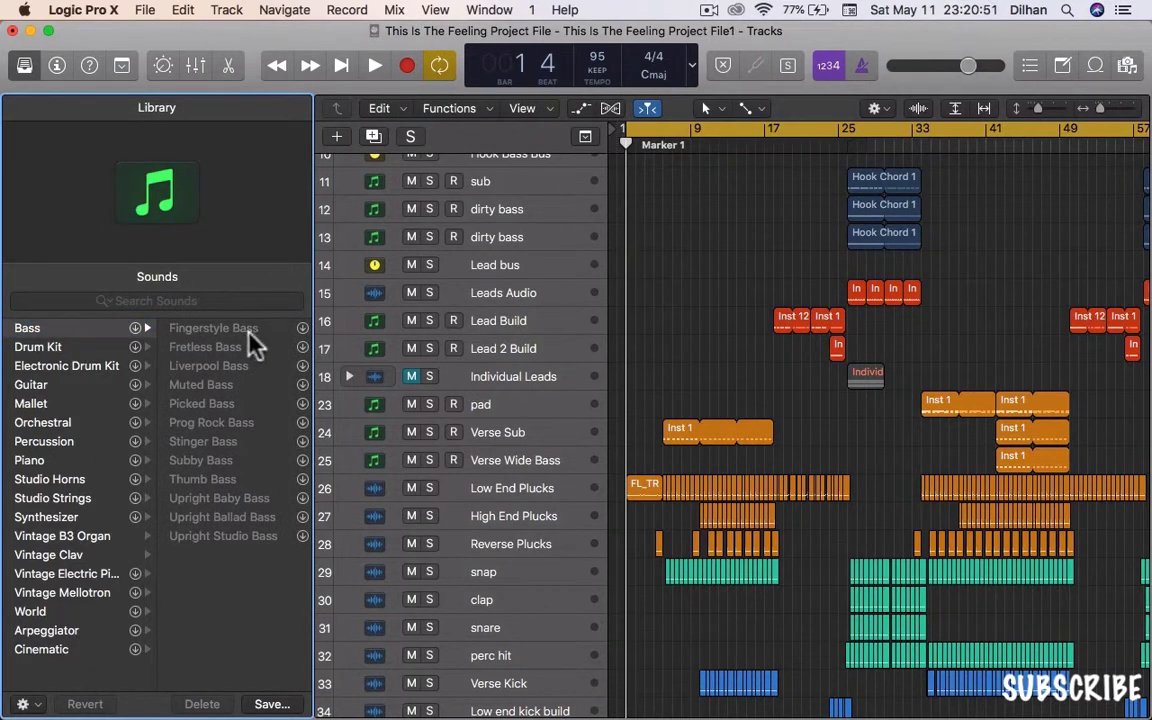
{"action": "left_click", "coordinate": [136, 327]}
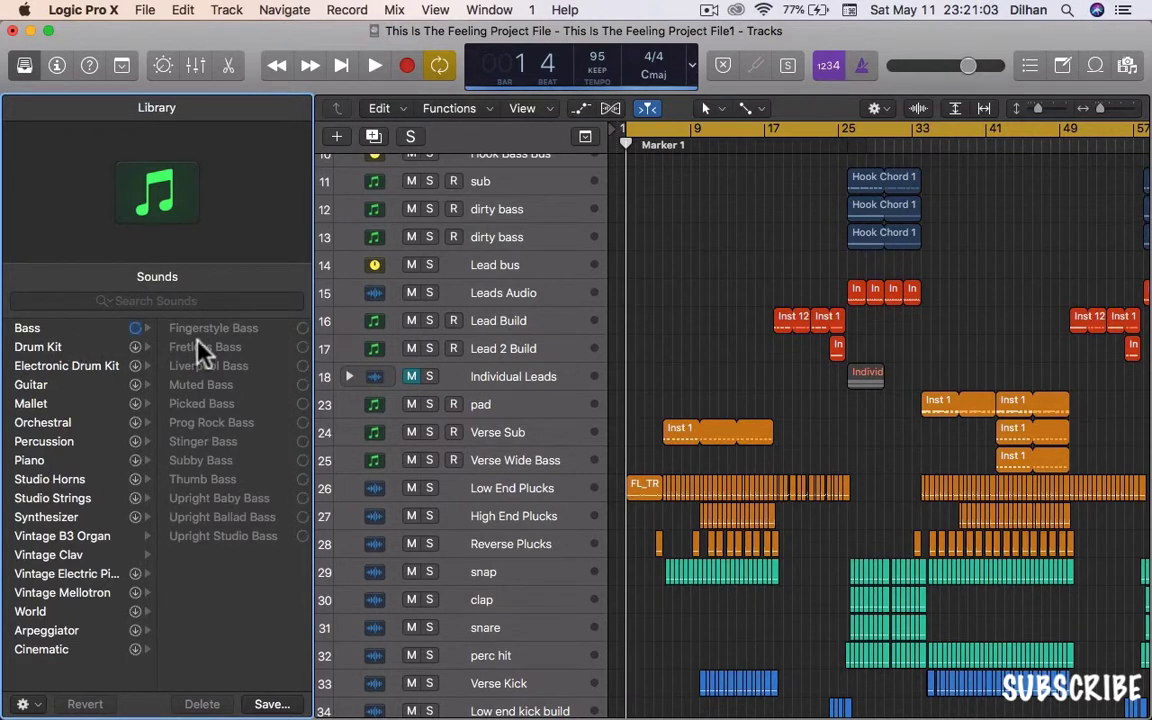
{"action": "right_click", "coordinate": [142, 332]}
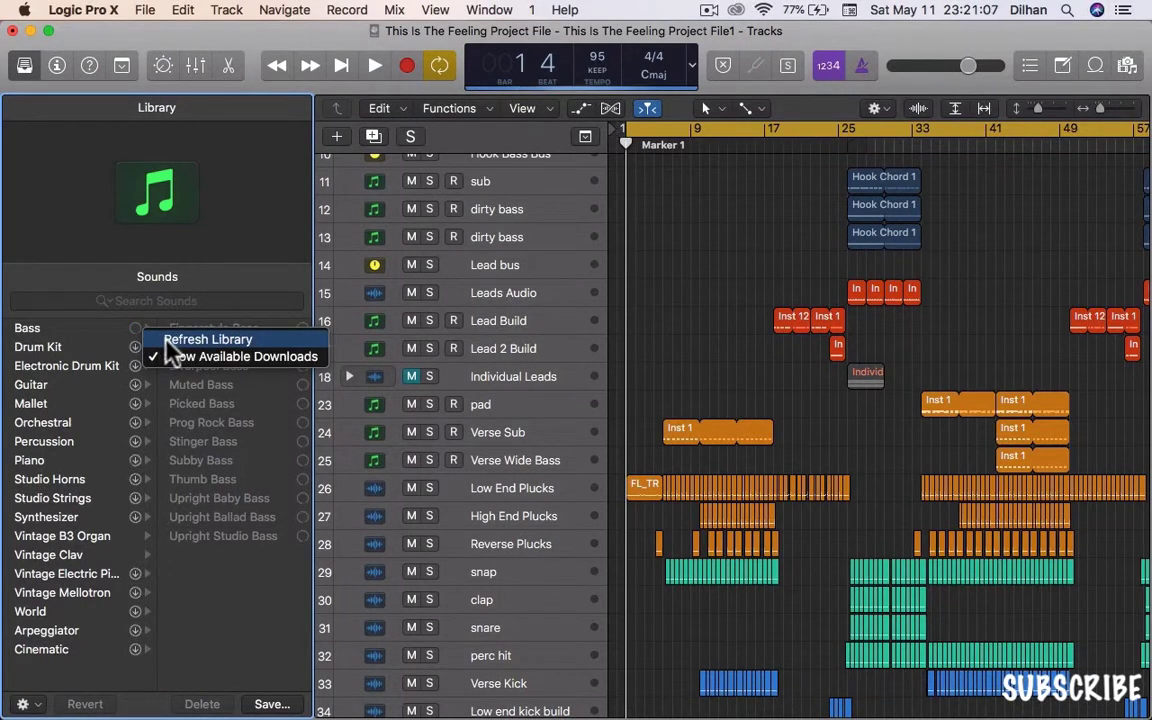
{"action": "left_click", "coordinate": [166, 341]}
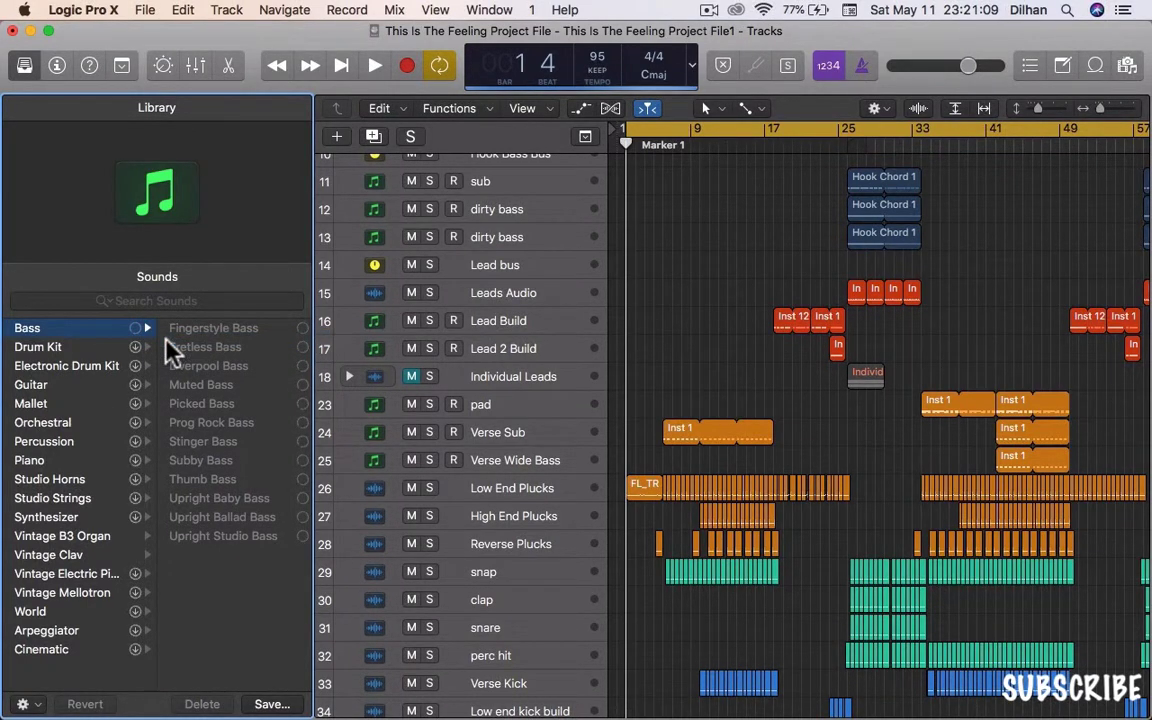
- Load the Nylon Synth Piano patch from the Experimental pianos onto the Build Sub track and play the project briefly
{"action": "left_click", "coordinate": [97, 461]}
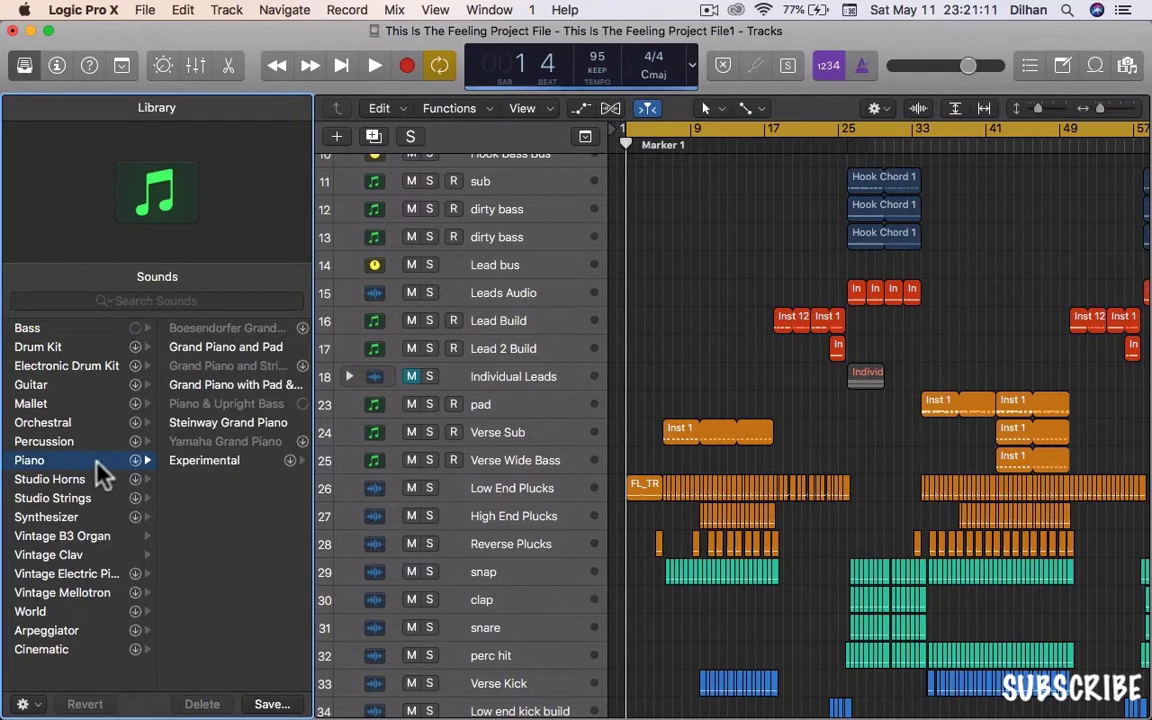
{"action": "left_click", "coordinate": [248, 463]}
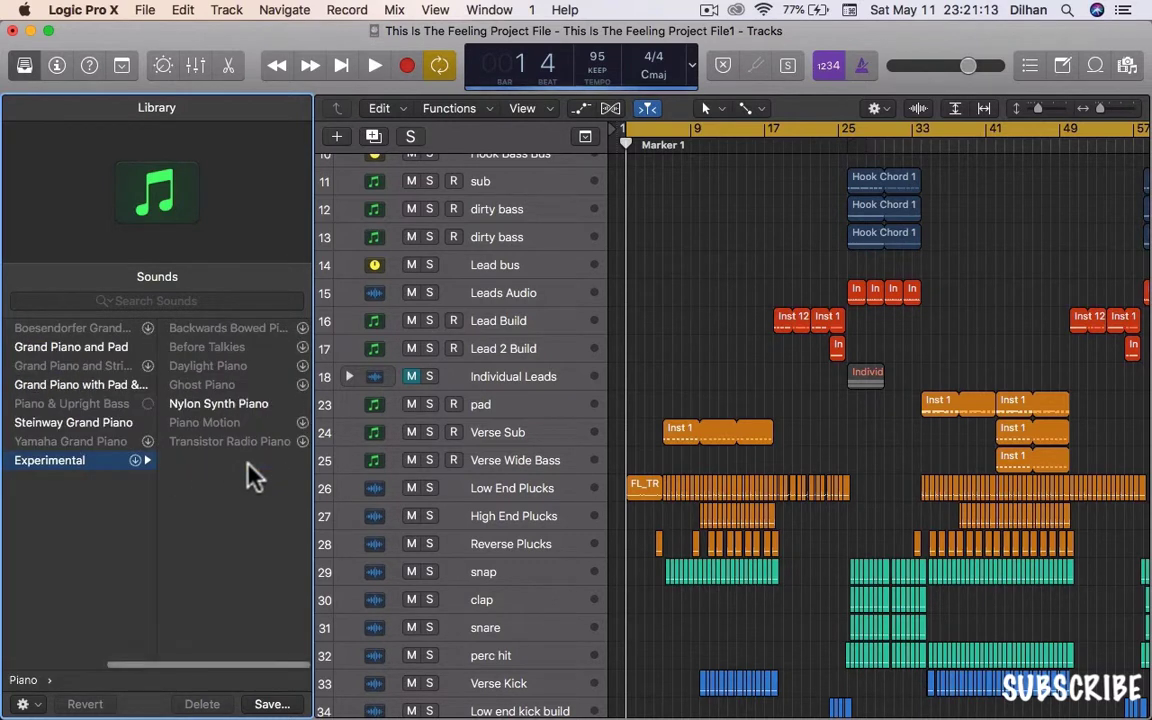
{"action": "left_click", "coordinate": [228, 403]}
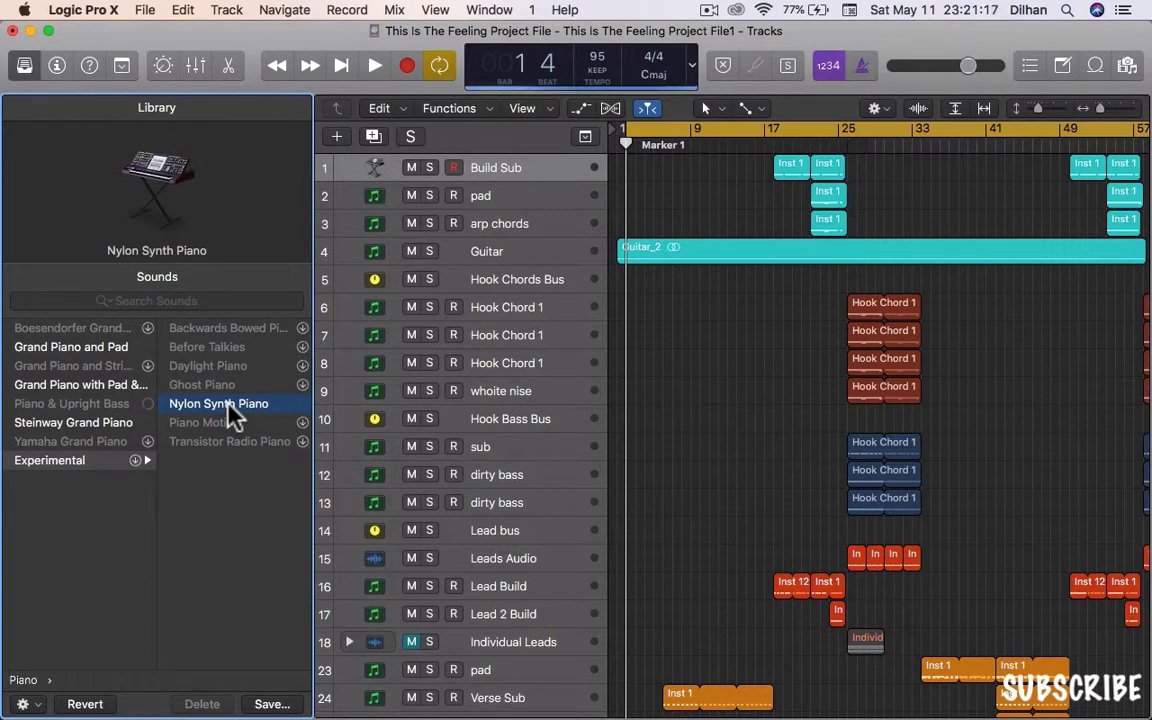
{"action": "key", "text": "space"}
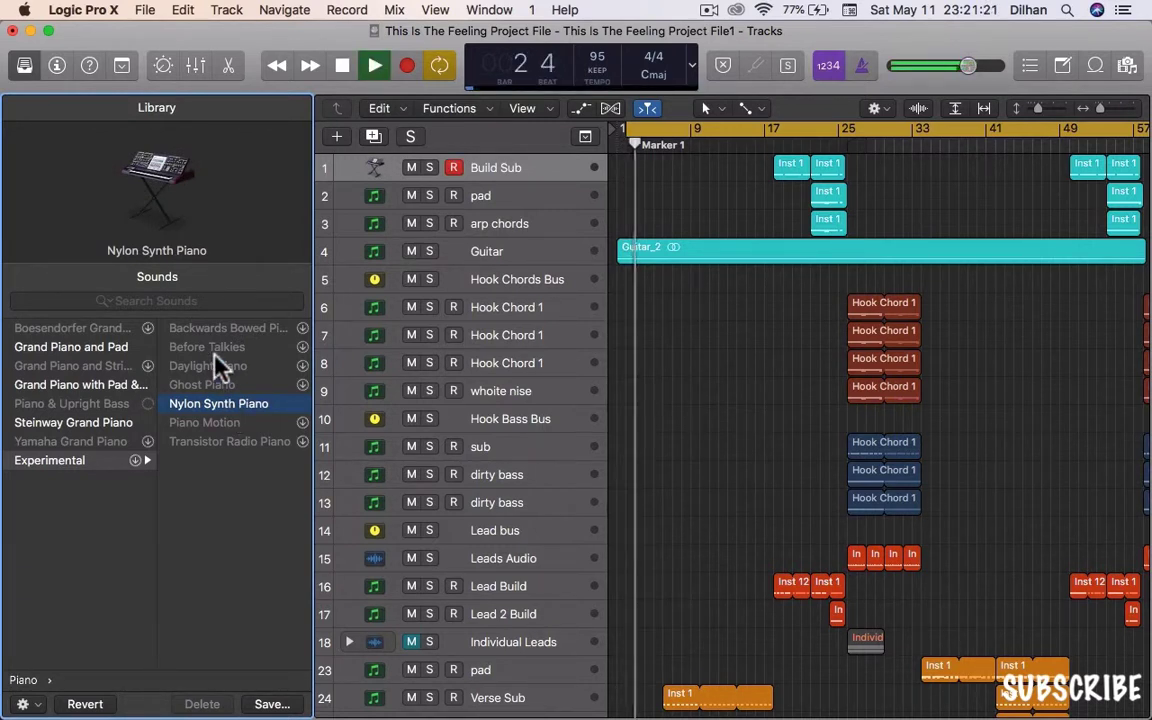
{"action": "key", "text": "space"}
{"action": "right_click", "coordinate": [236, 418]}
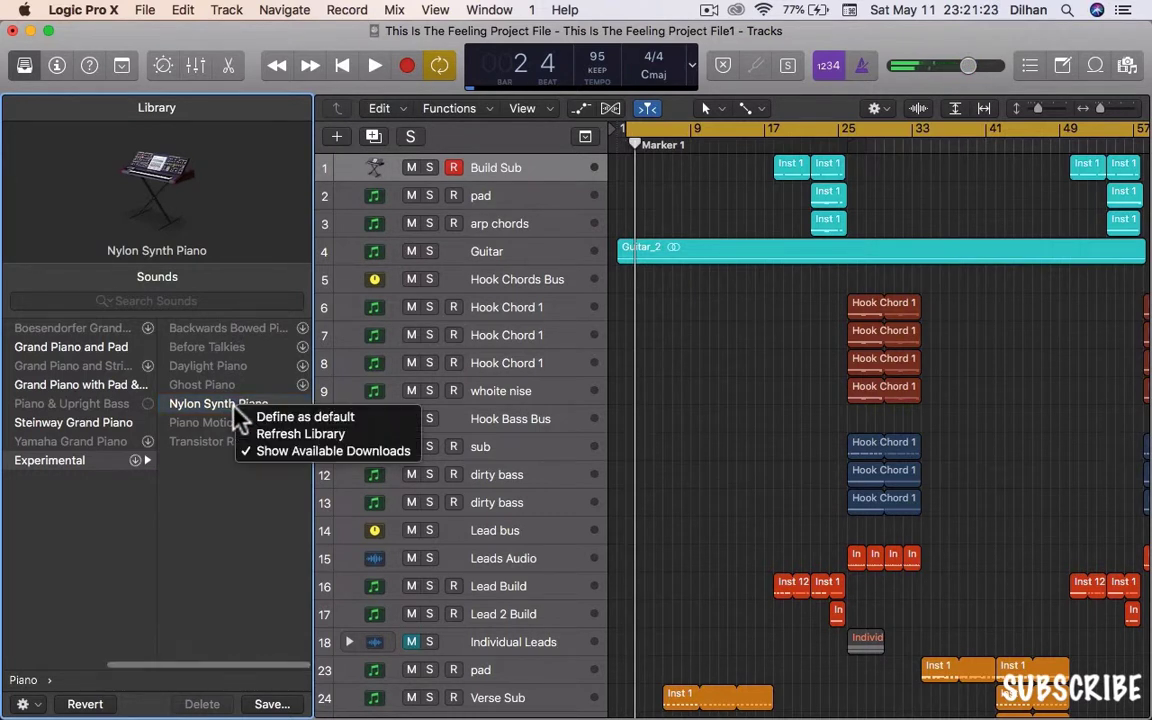
{"action": "left_click", "coordinate": [178, 548]}
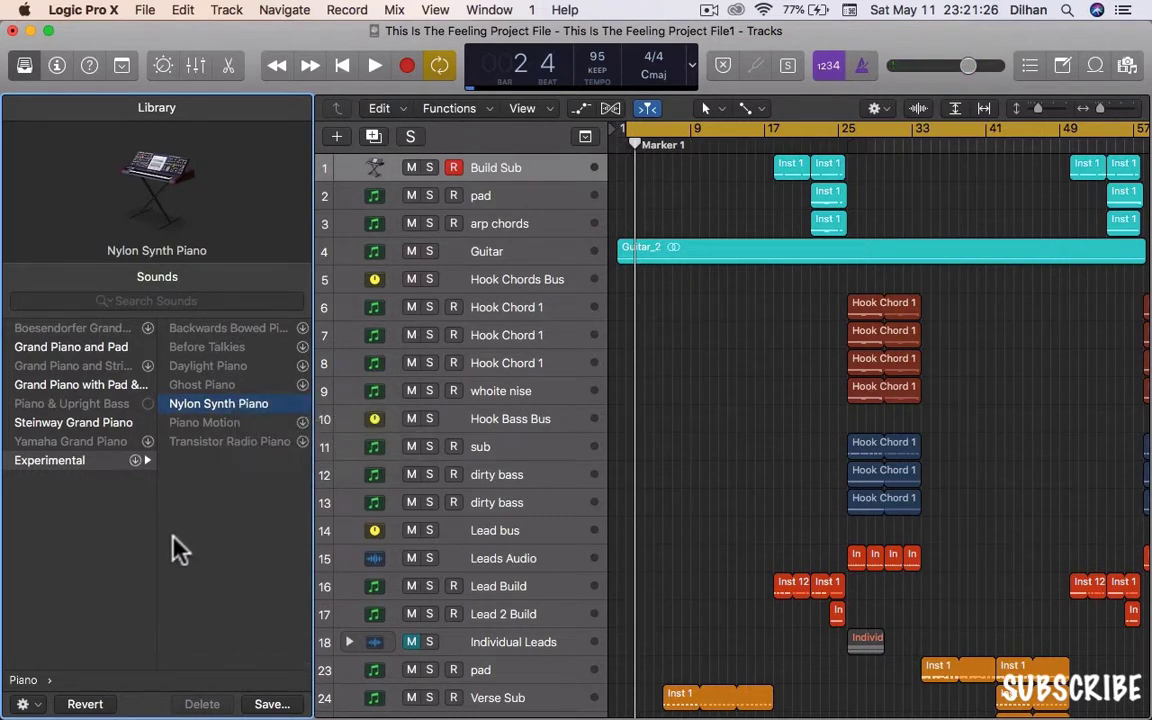
- Load the Grand Piano and Pad patch onto the Build Sub track, check its subtracks, and hide the library
{"action": "left_click", "coordinate": [95, 350]}
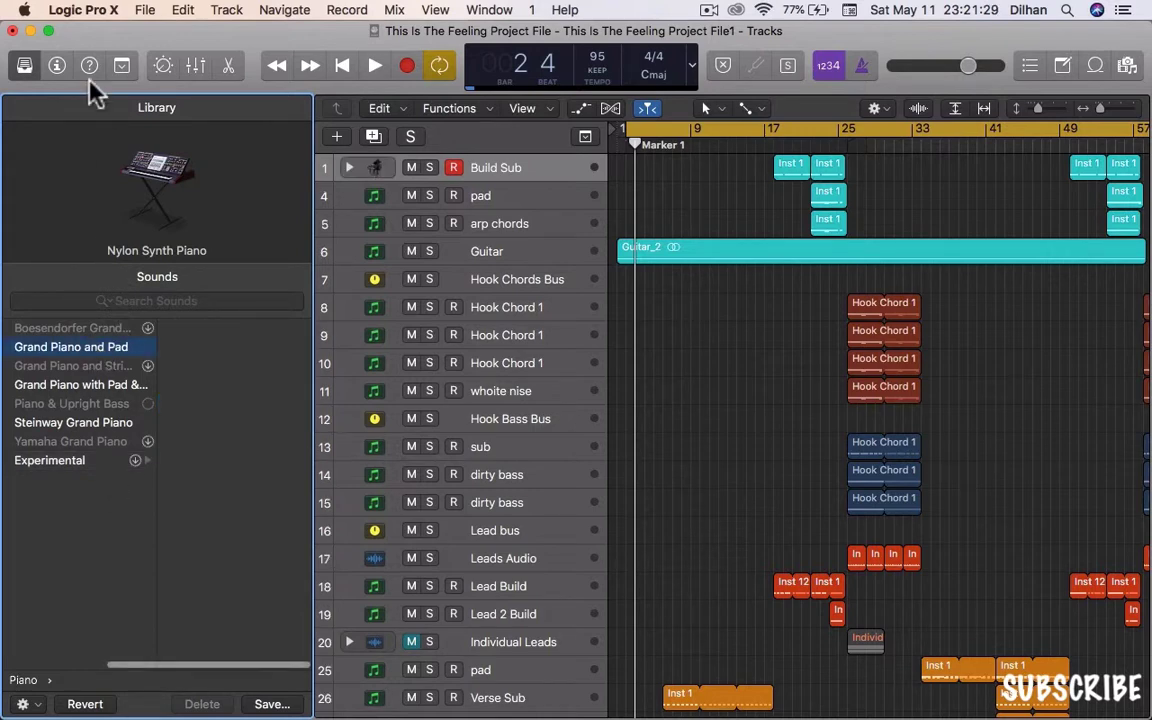
{"action": "left_click", "coordinate": [26, 65]}
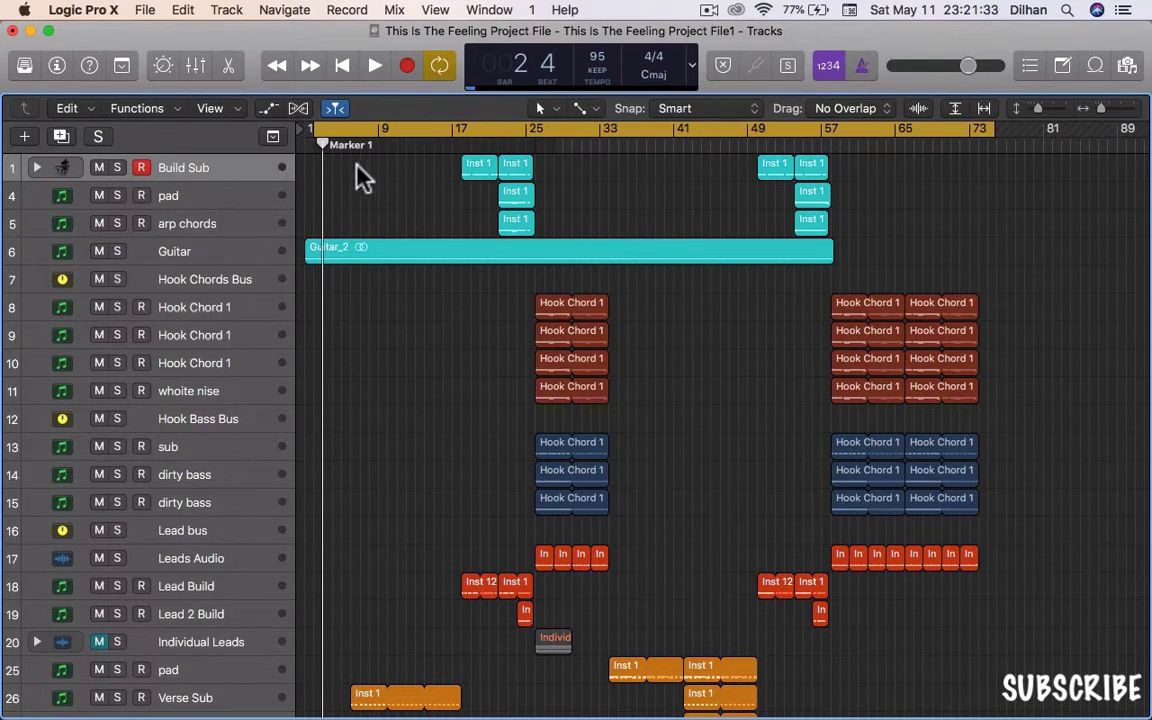
{"action": "left_click", "coordinate": [36, 168]}
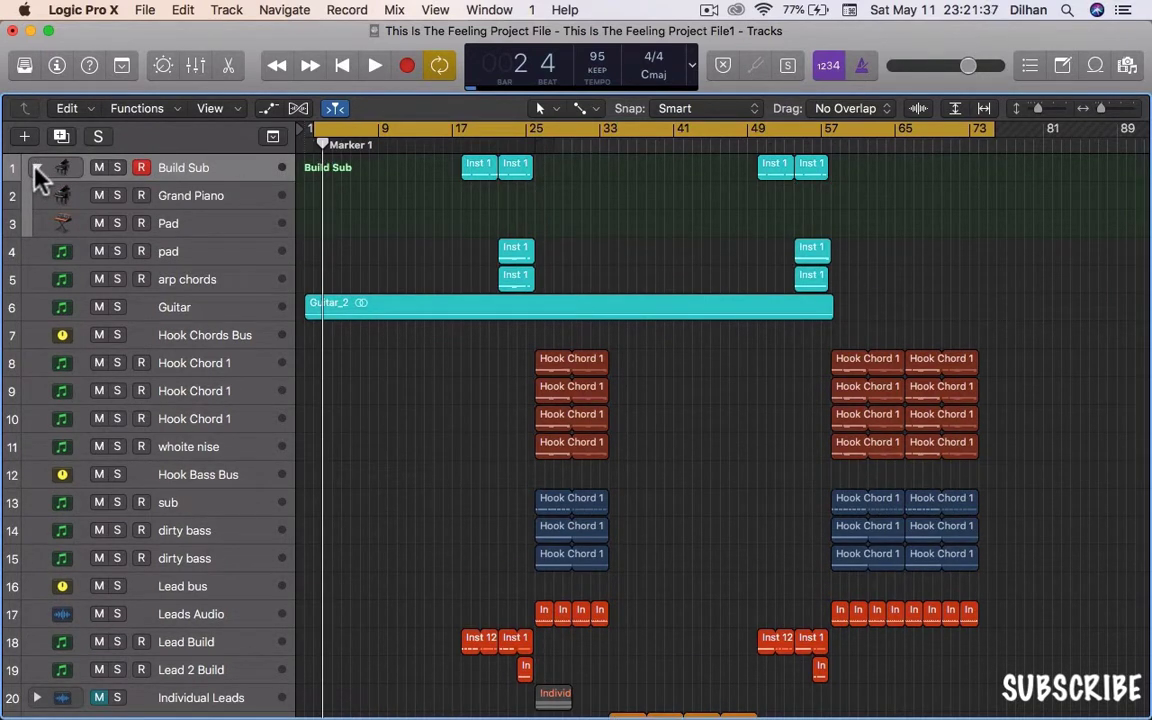
{"action": "left_click", "coordinate": [36, 168]}
{"action": "left_click", "coordinate": [26, 65]}
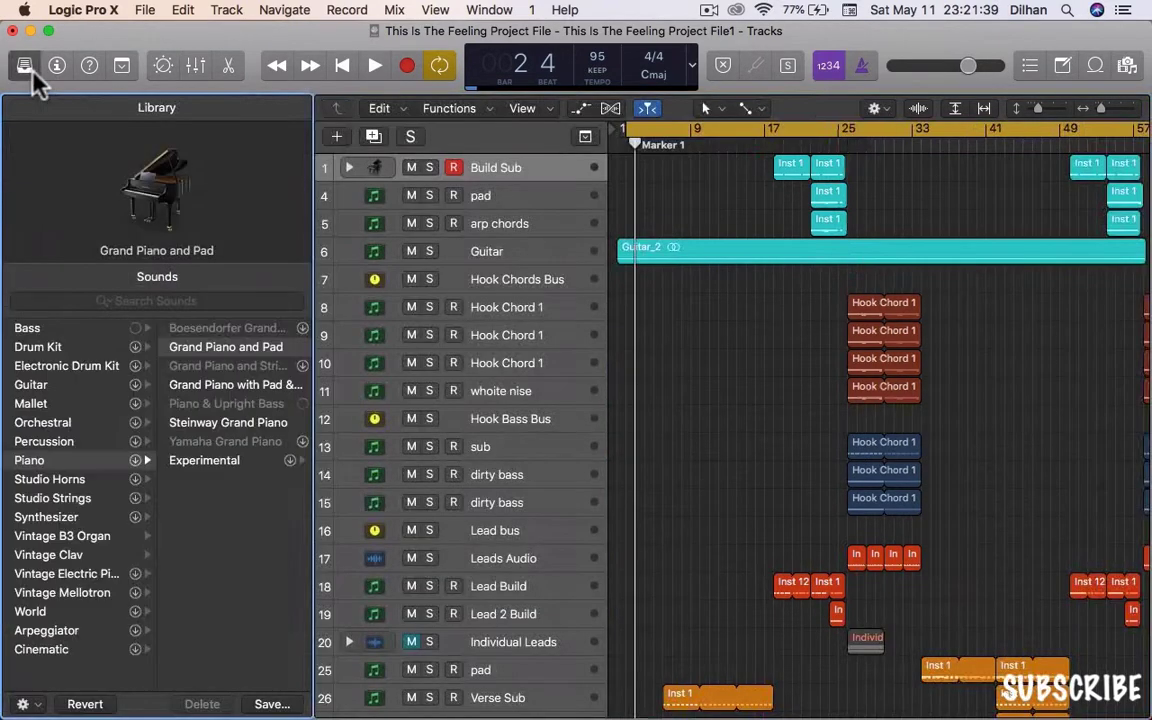
{"action": "left_click", "coordinate": [31, 72]}
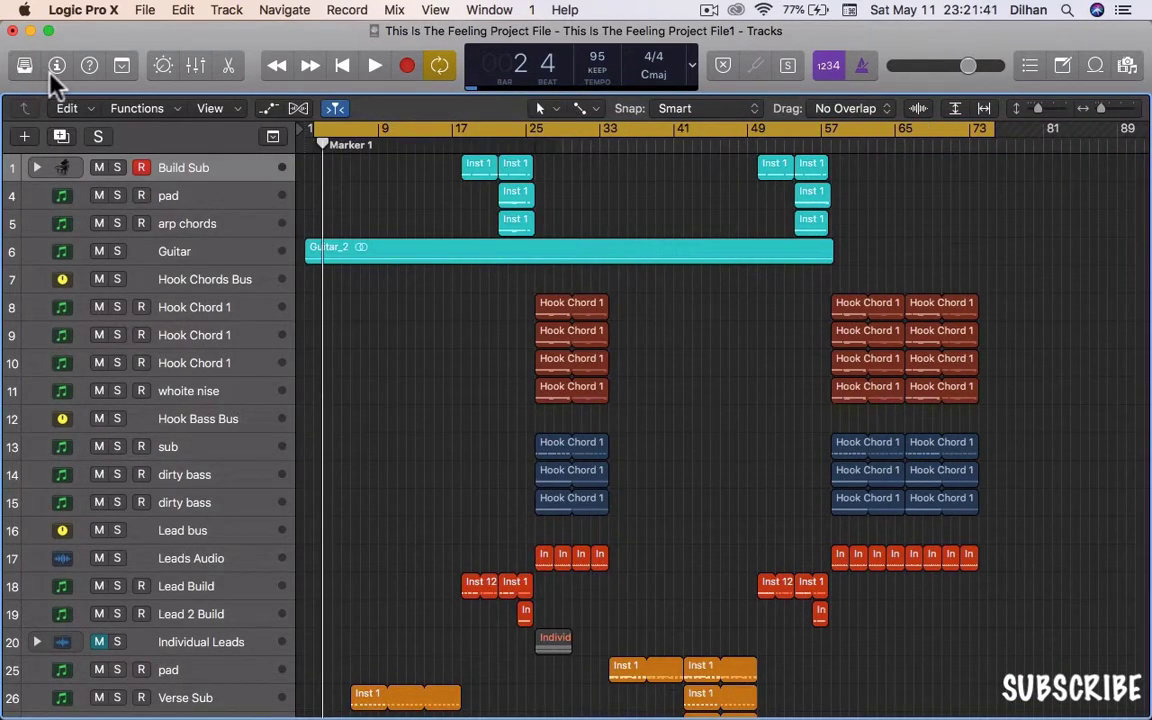
- Show the inspector and set the default MIDI region quantize to 1/16 Note, leaving Loop off
{"action": "left_click", "coordinate": [56, 66]}
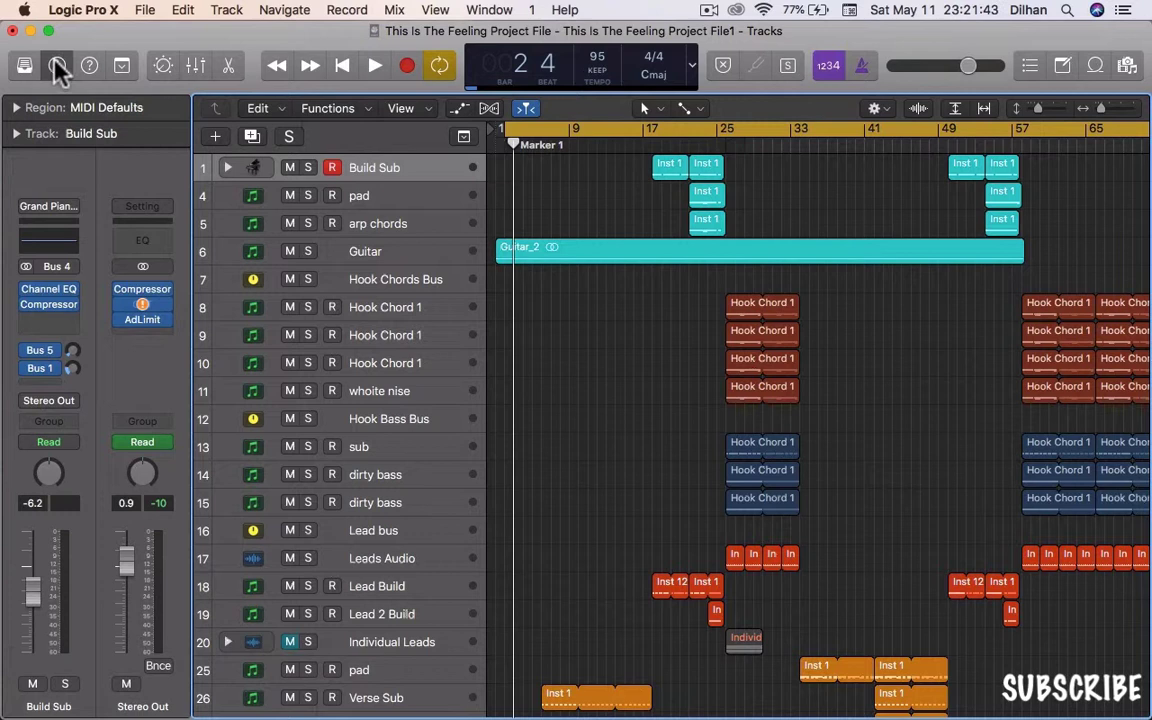
{"action": "left_click", "coordinate": [17, 107]}
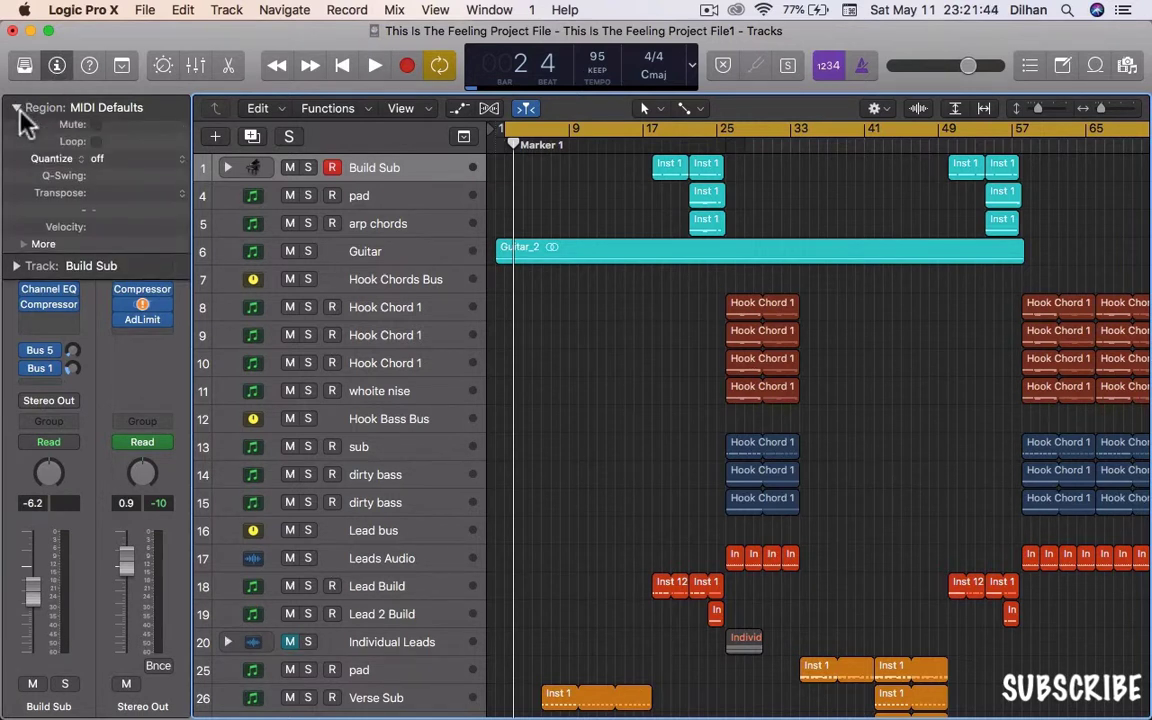
{"action": "left_click", "coordinate": [95, 147]}
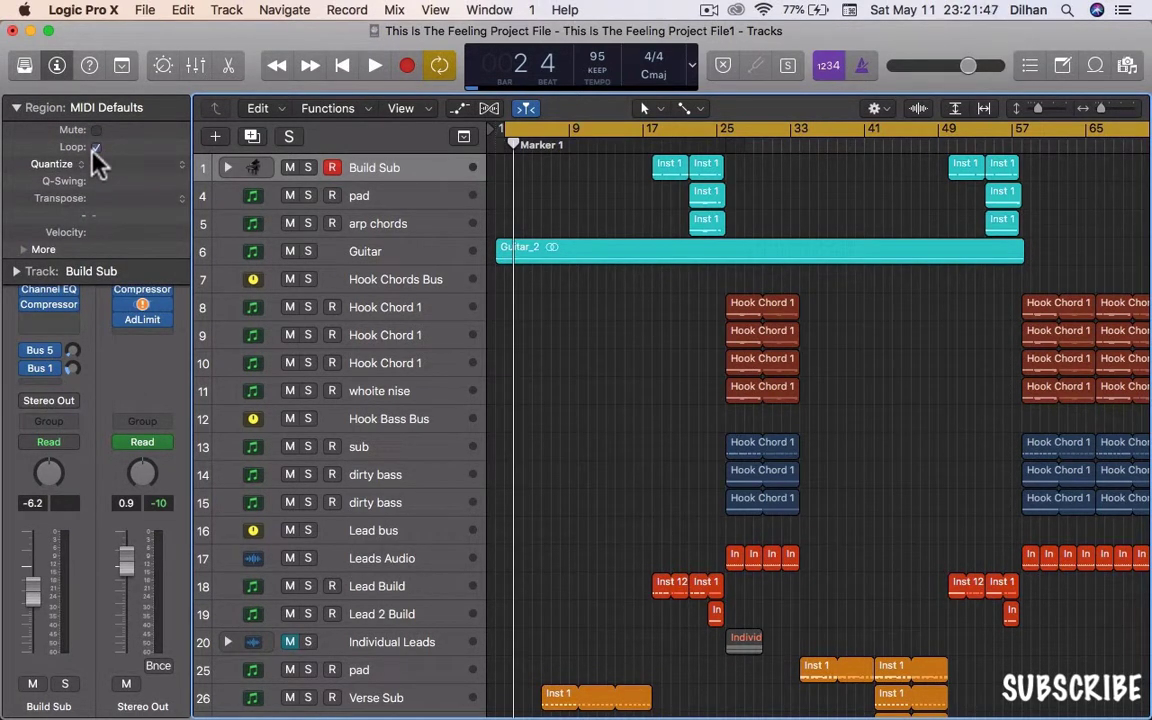
{"action": "left_click", "coordinate": [100, 162]}
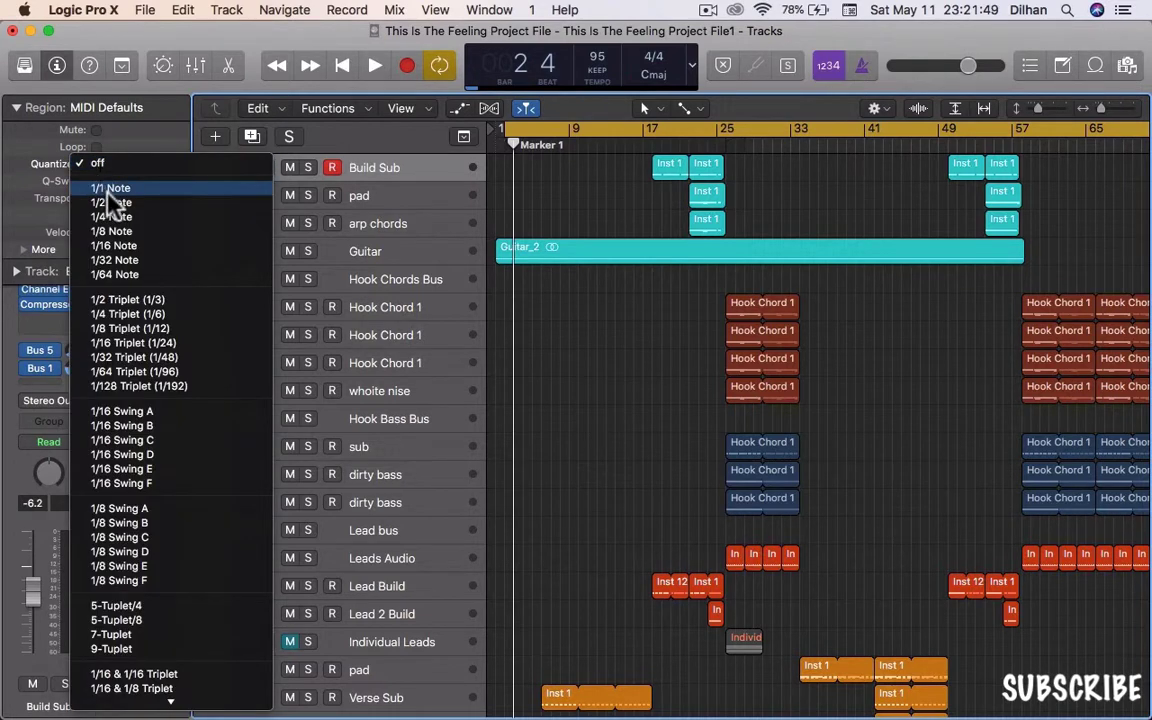
{"action": "left_click", "coordinate": [116, 247]}
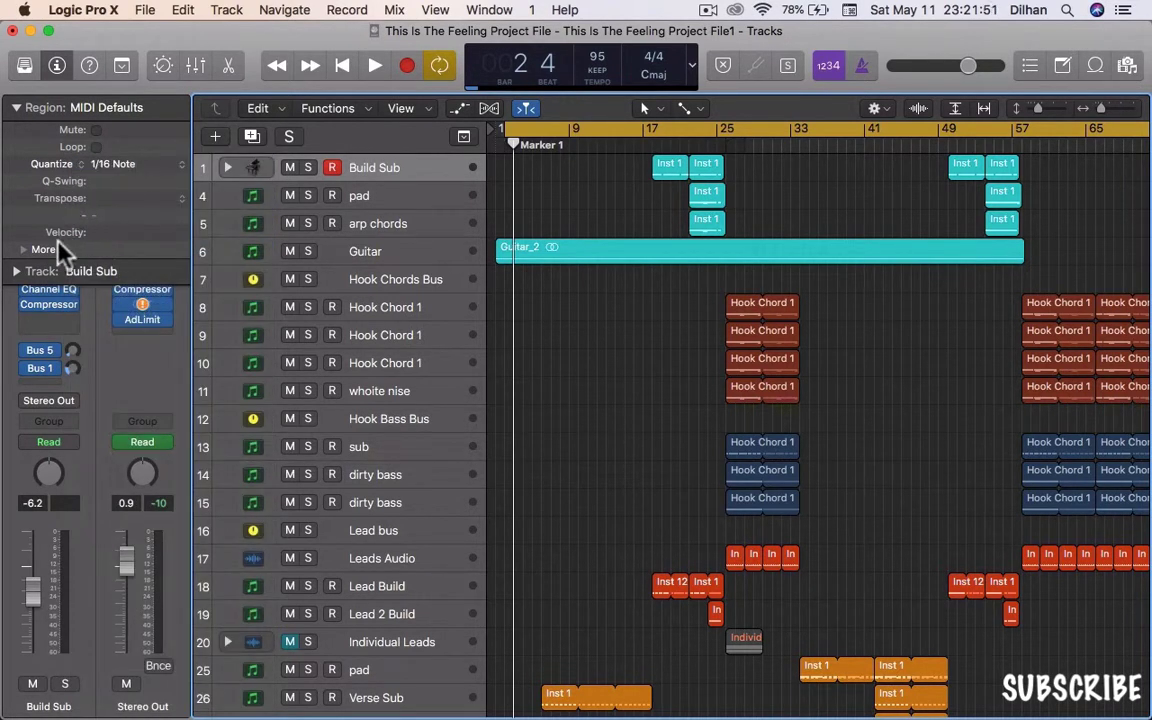
{"action": "left_click", "coordinate": [16, 107]}
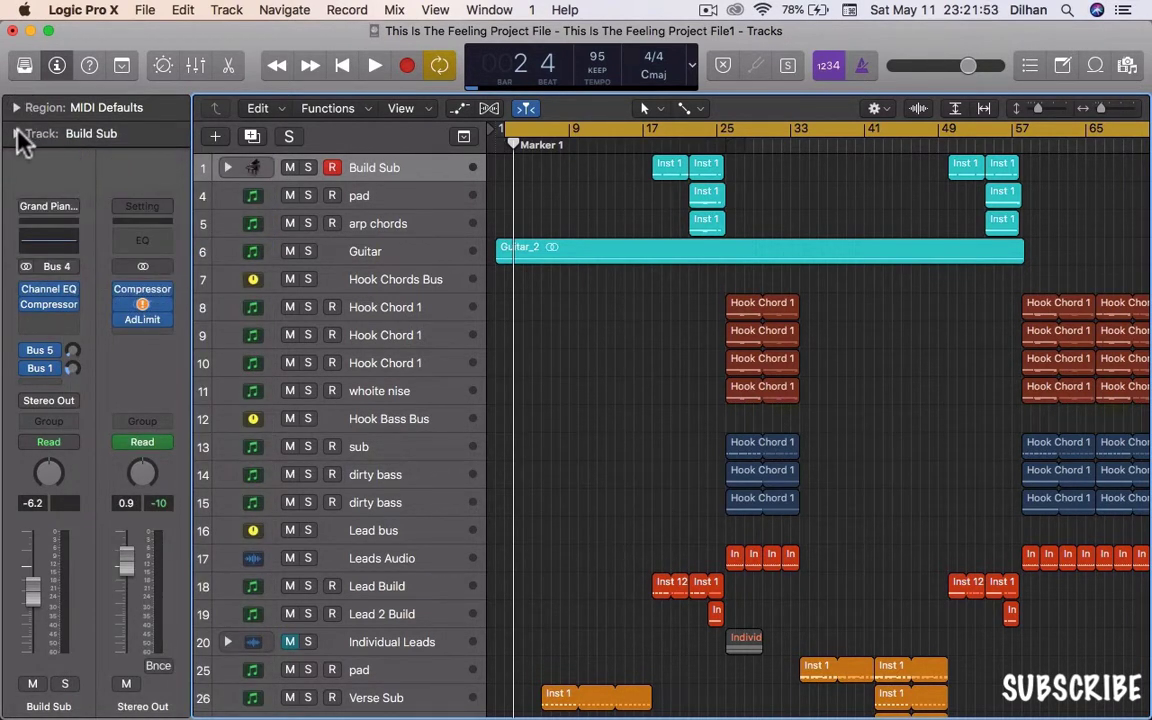
- Set the Build Sub track's MIDI channel to 3 in its track parameters and collapse them
{"action": "left_click", "coordinate": [17, 134]}
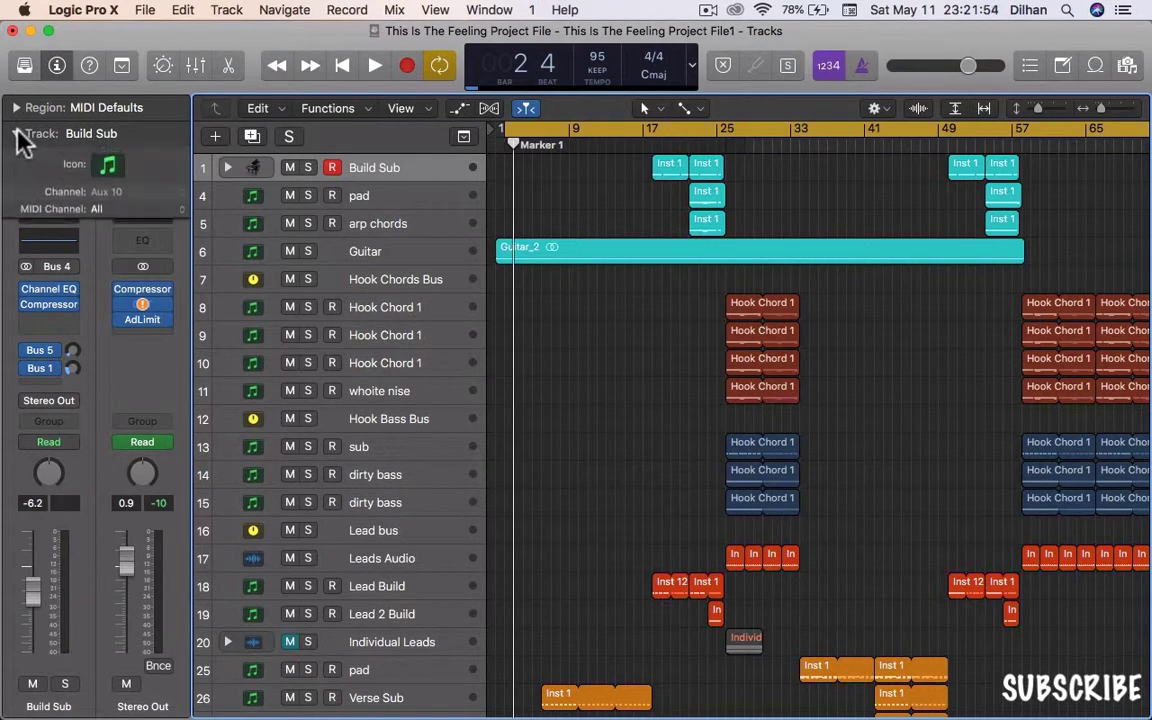
{"action": "left_click", "coordinate": [95, 212]}
{"action": "left_click", "coordinate": [95, 253]}
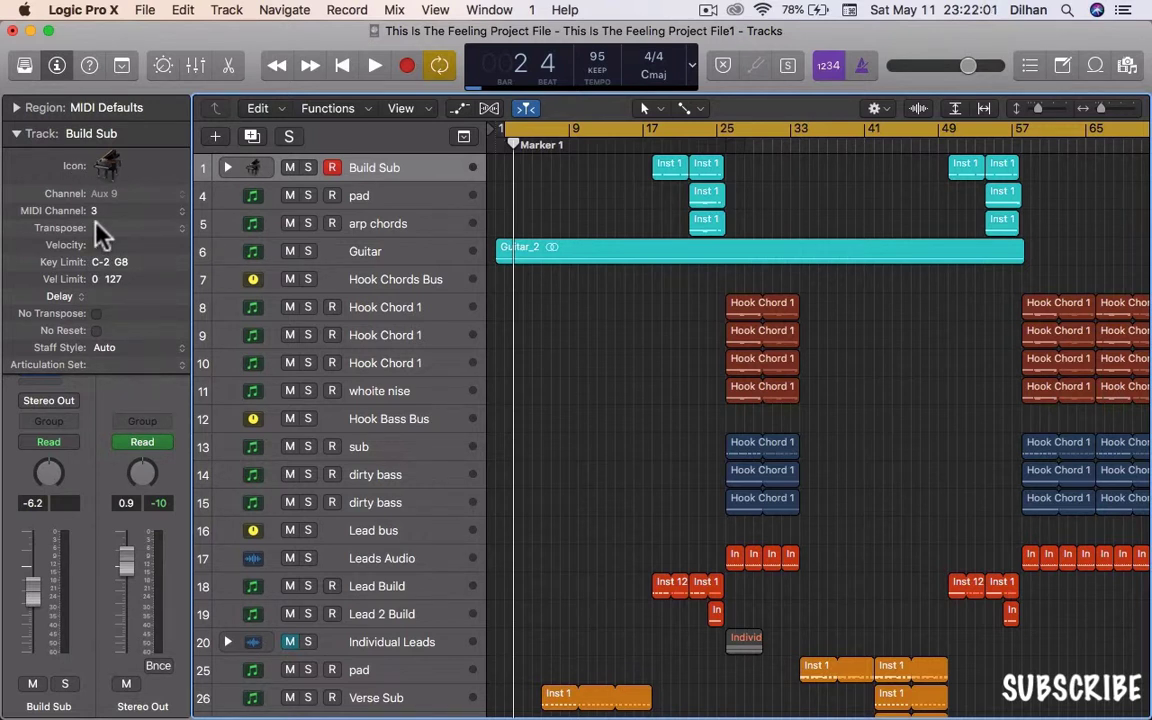
{"action": "left_click", "coordinate": [16, 134]}
- Look over the channel strip setting options available for the Build Sub track
{"action": "left_click", "coordinate": [47, 207]}
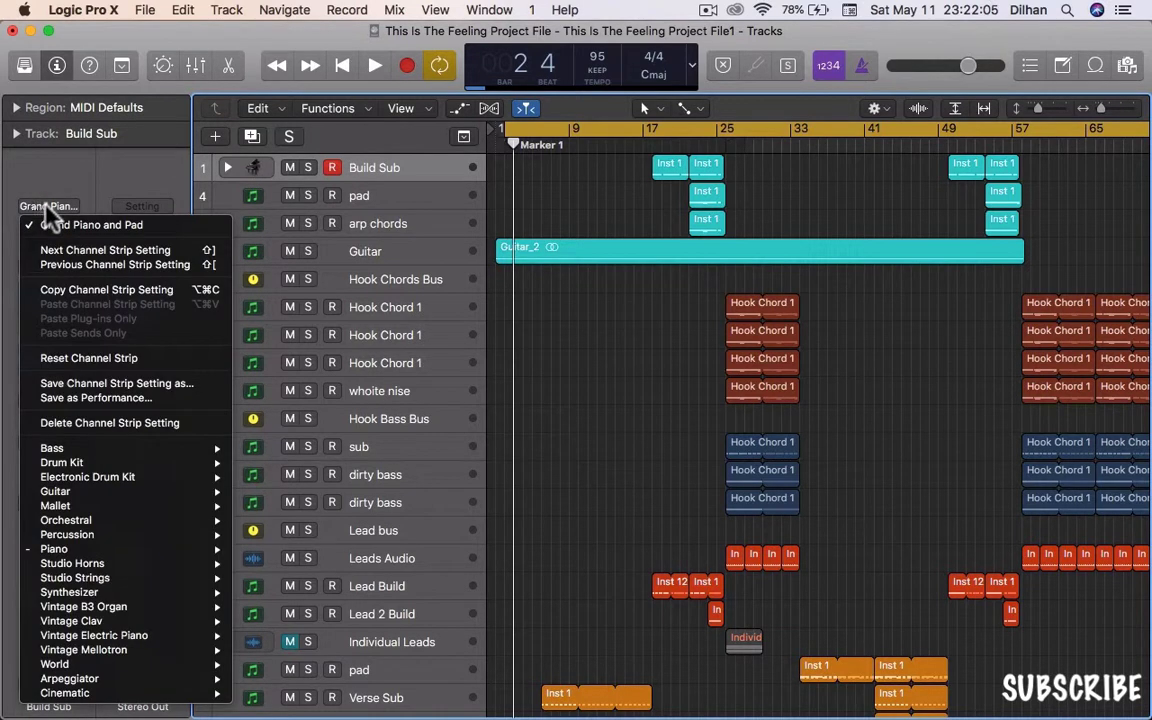
{"action": "left_click", "coordinate": [50, 222]}
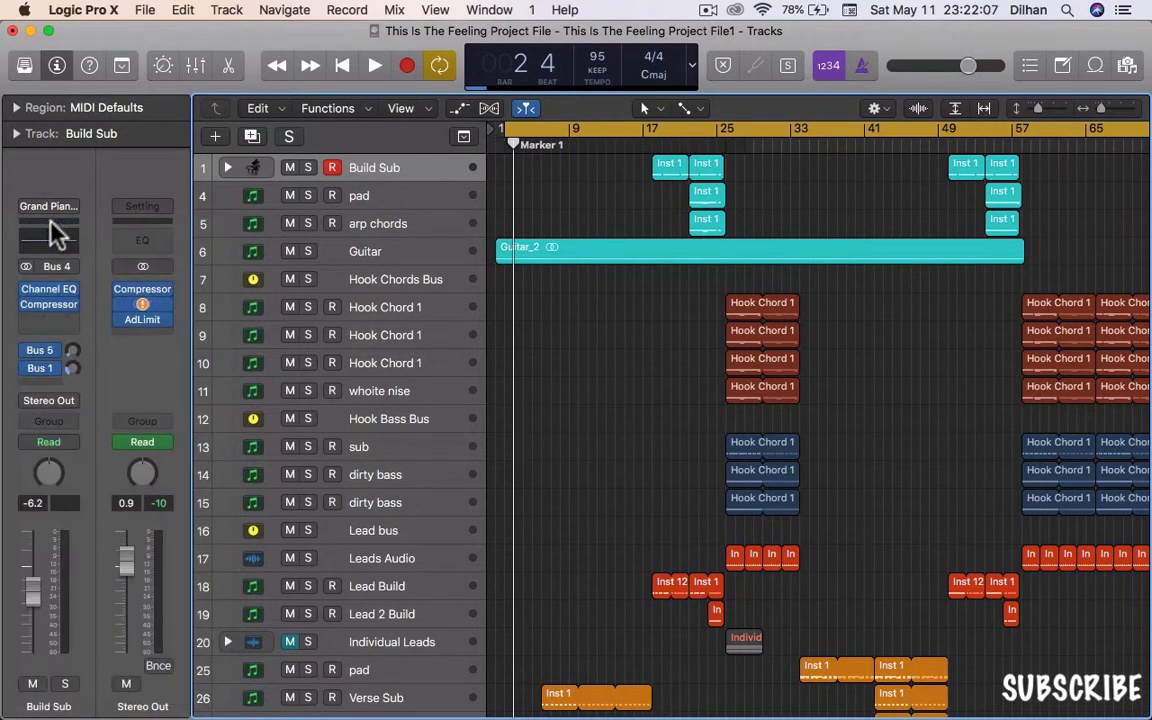
- Look over the Build Sub channel strip's setting options, Channel EQ and Compressor controls, and close both plug-in windows
{"action": "left_click", "coordinate": [50, 208]}
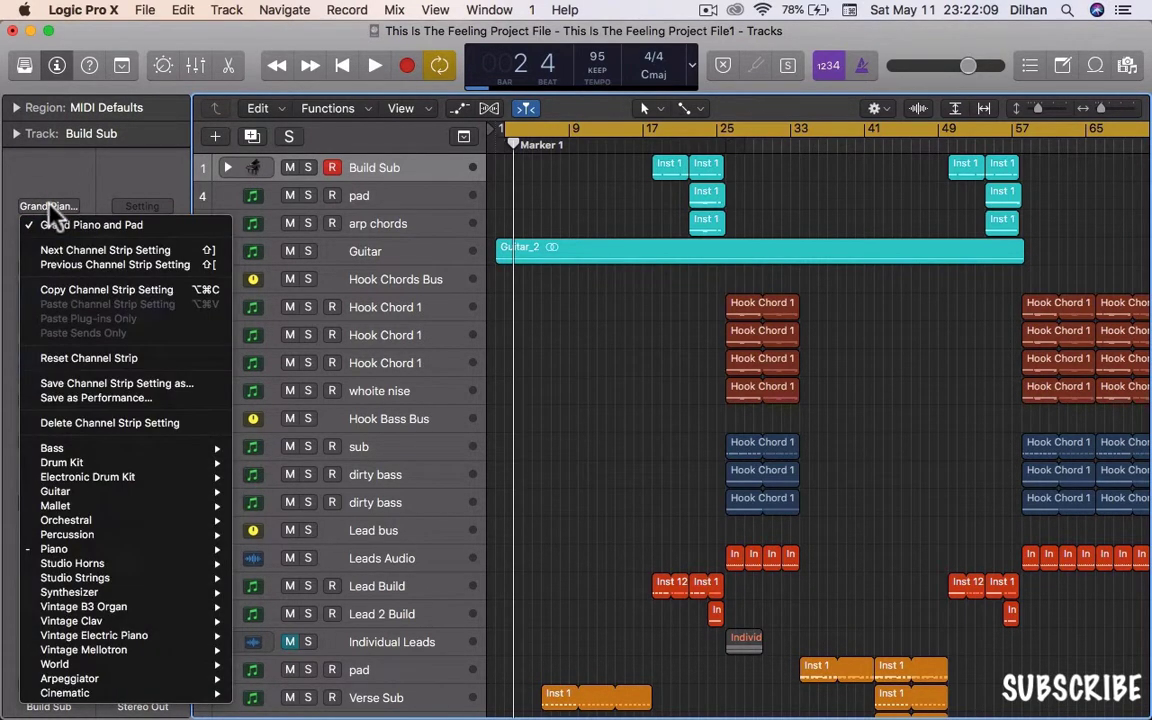
{"action": "left_click", "coordinate": [60, 205]}
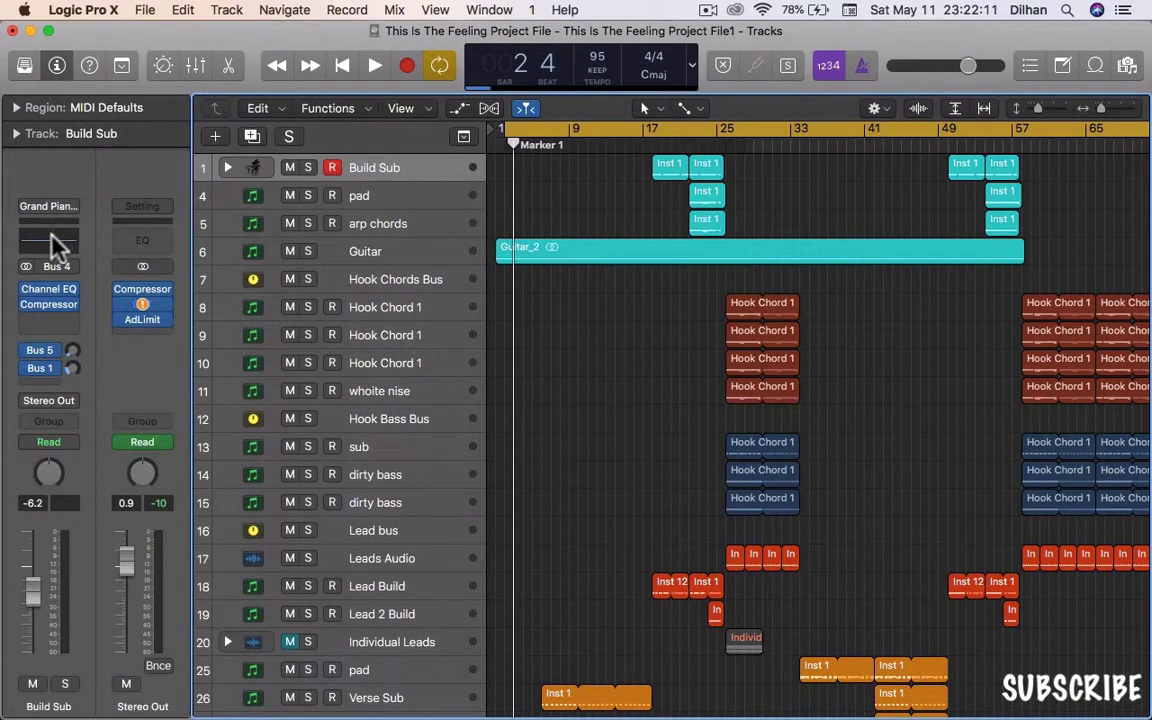
{"action": "left_click", "coordinate": [48, 292]}
{"action": "left_click", "coordinate": [56, 309]}
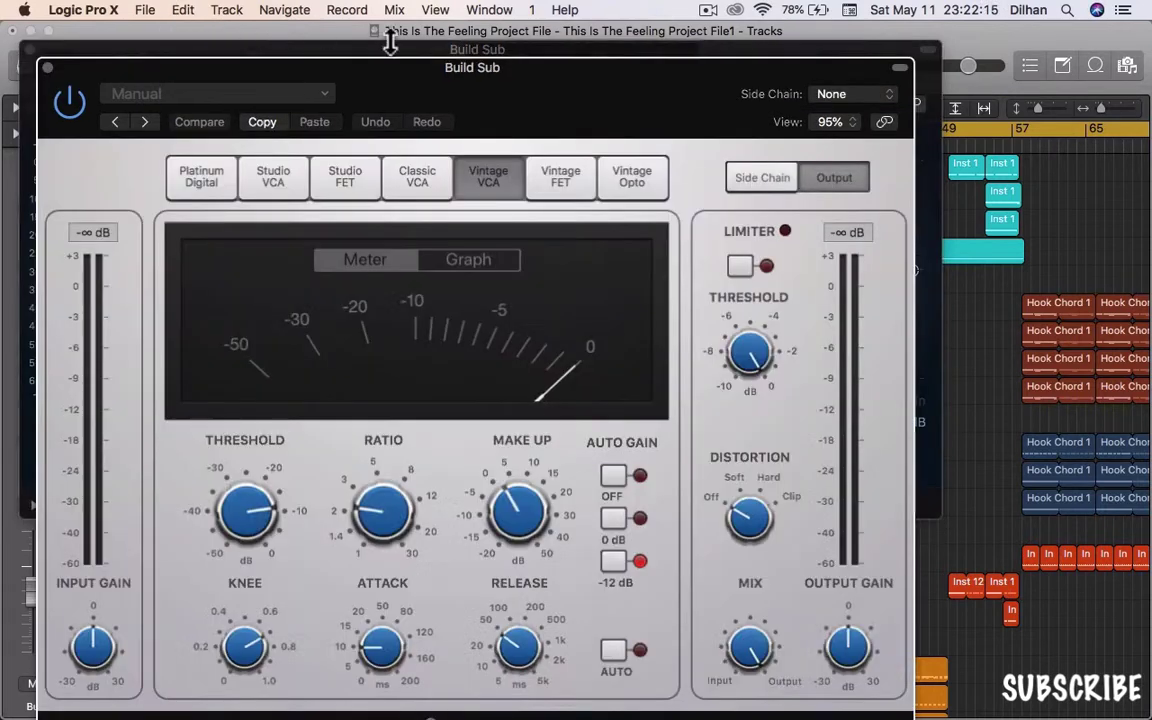
{"action": "left_click_drag", "start_coordinate": [454, 84], "coordinate": [630, 79]}
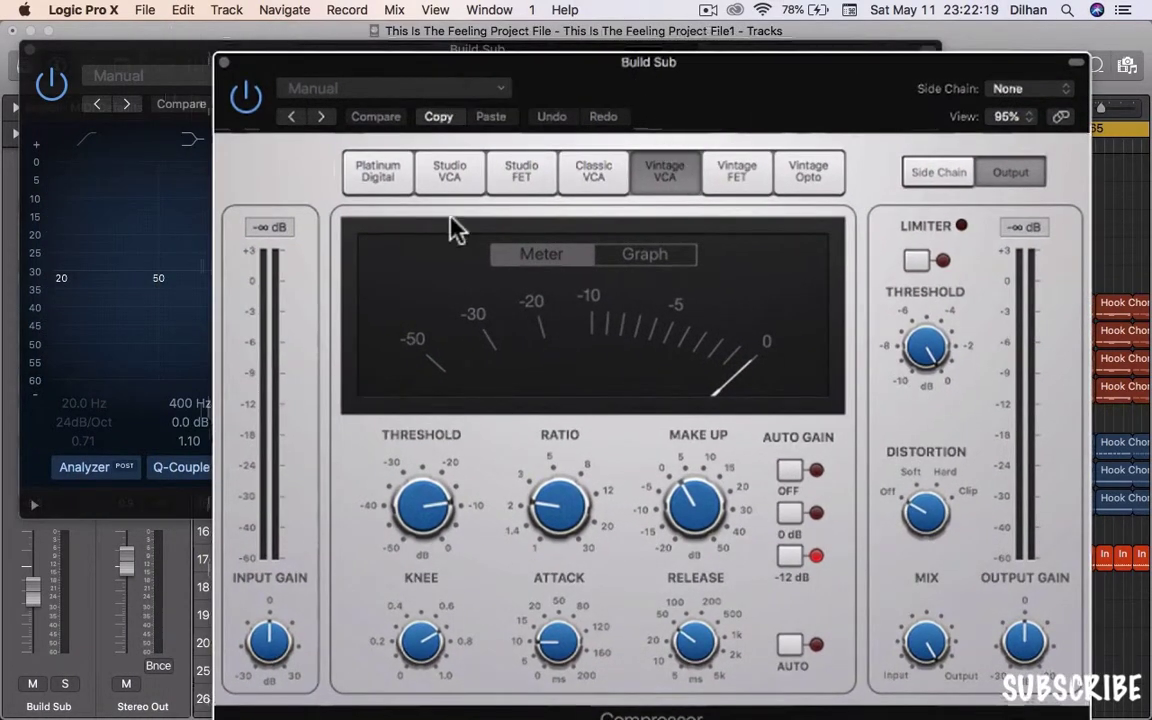
{"action": "left_click", "coordinate": [224, 62]}
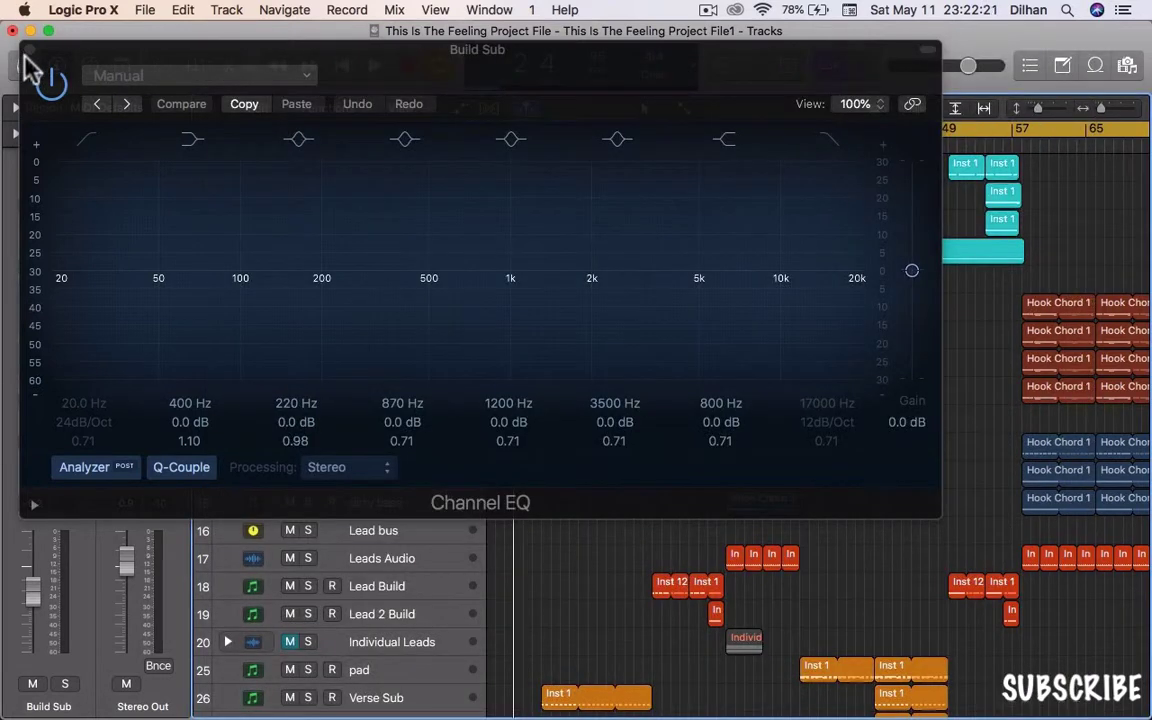
{"action": "left_click", "coordinate": [209, 210]}
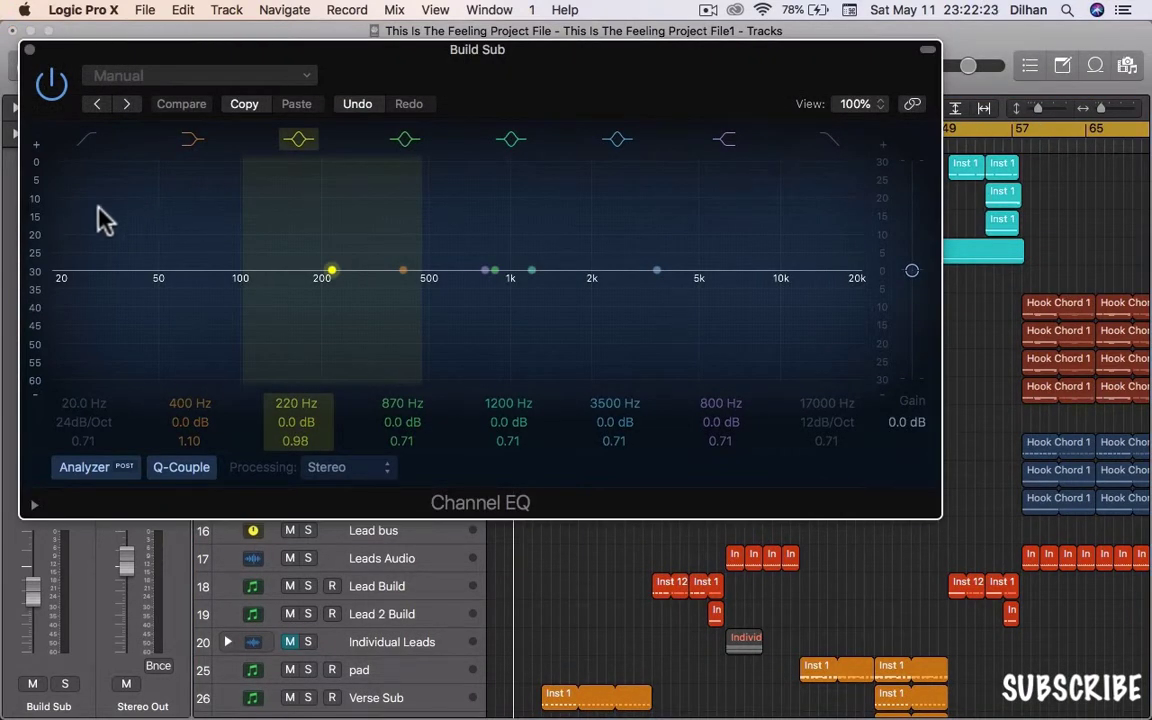
{"action": "left_click", "coordinate": [29, 48]}
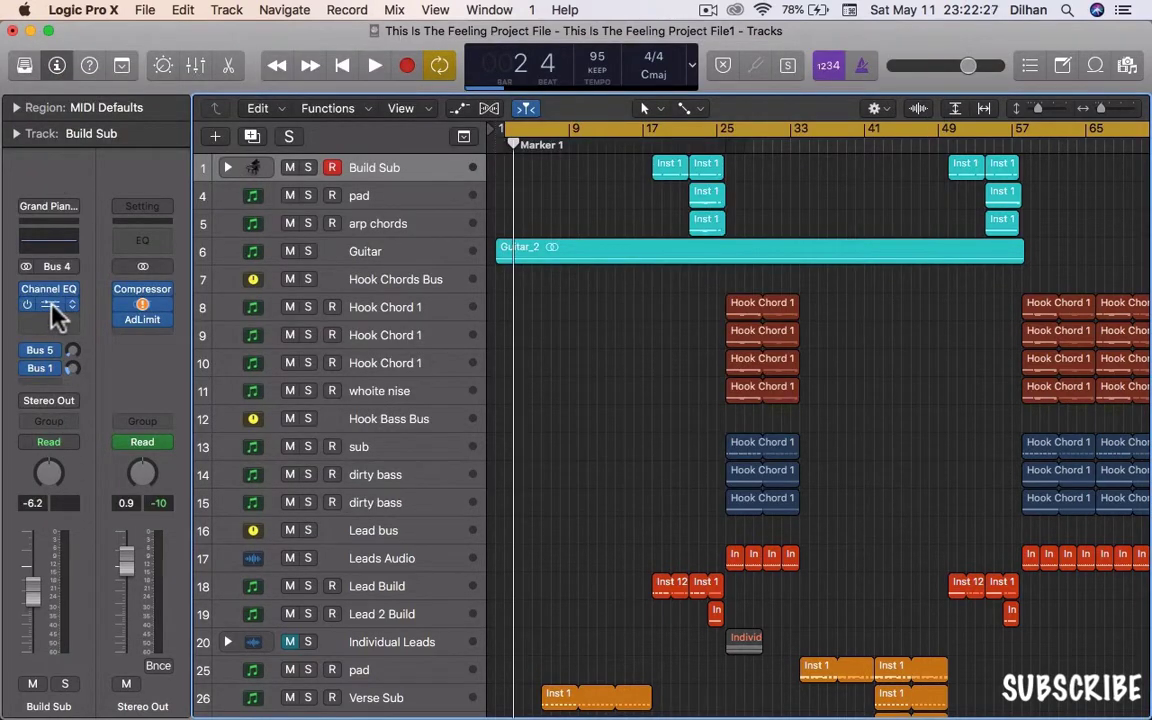
{"action": "left_click", "coordinate": [53, 310]}
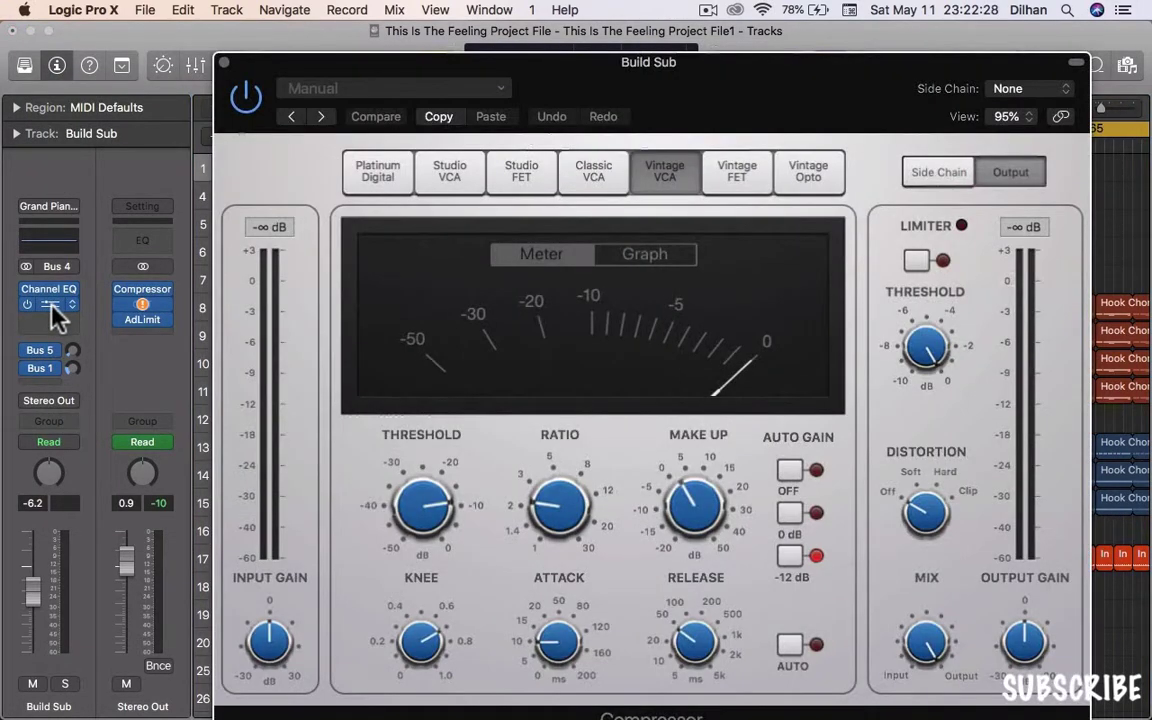
{"action": "left_click", "coordinate": [224, 61]}
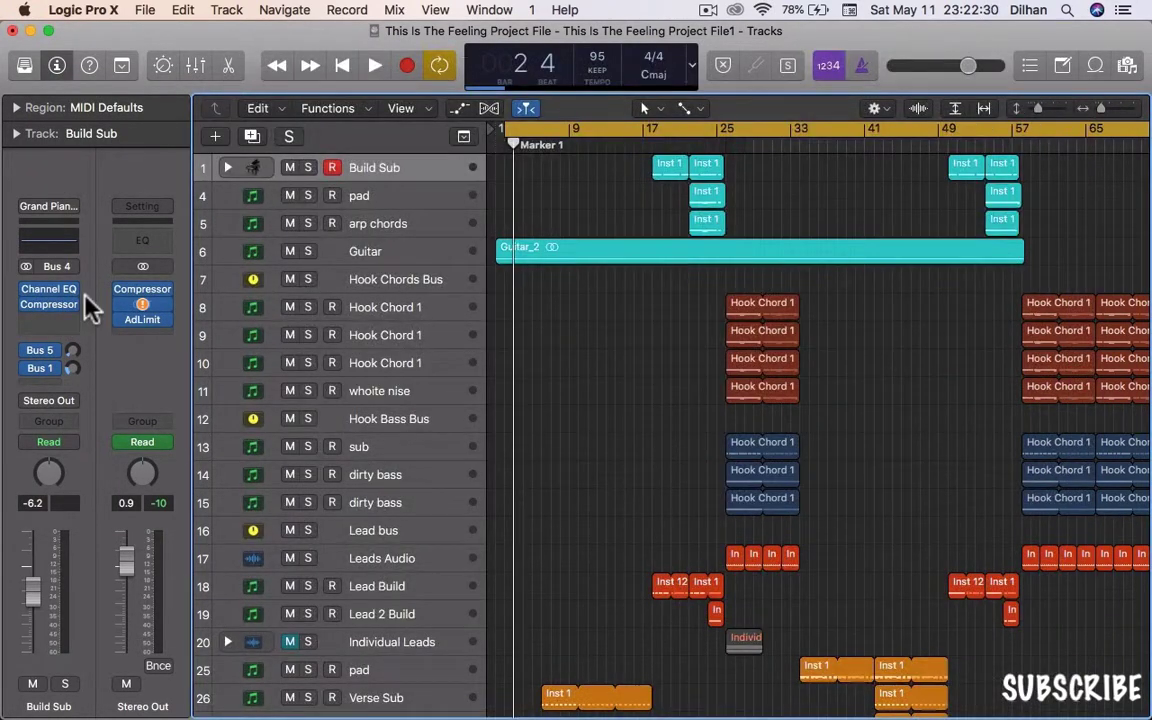
- View the Bus 5, Bus 1 and Stereo Out strips beside Build Sub, and set Build Sub's volume fader to -5.7
{"action": "left_click", "coordinate": [45, 355]}
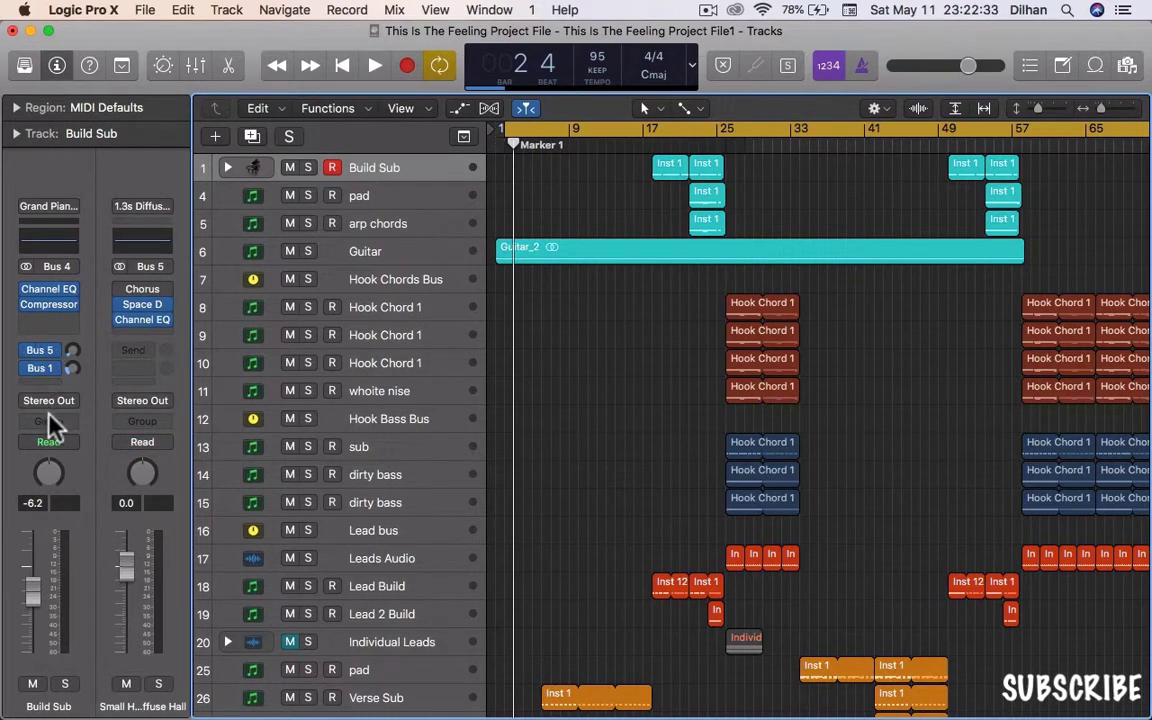
{"action": "left_click", "coordinate": [48, 369]}
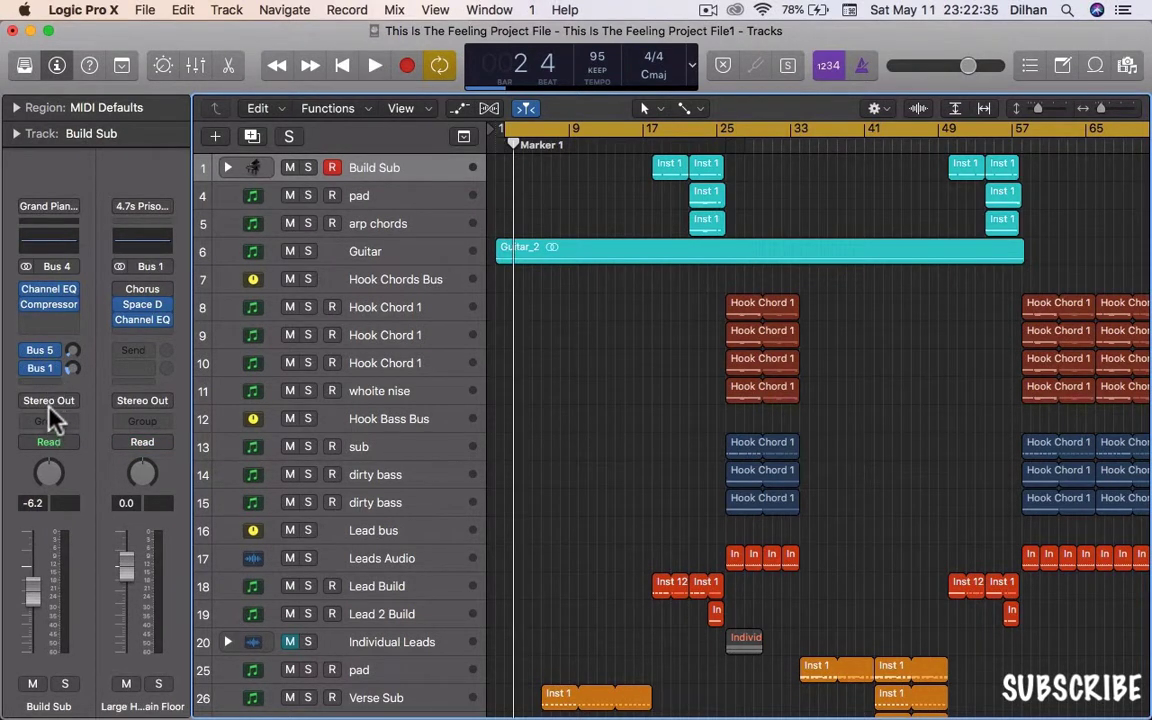
{"action": "left_click", "coordinate": [50, 403]}
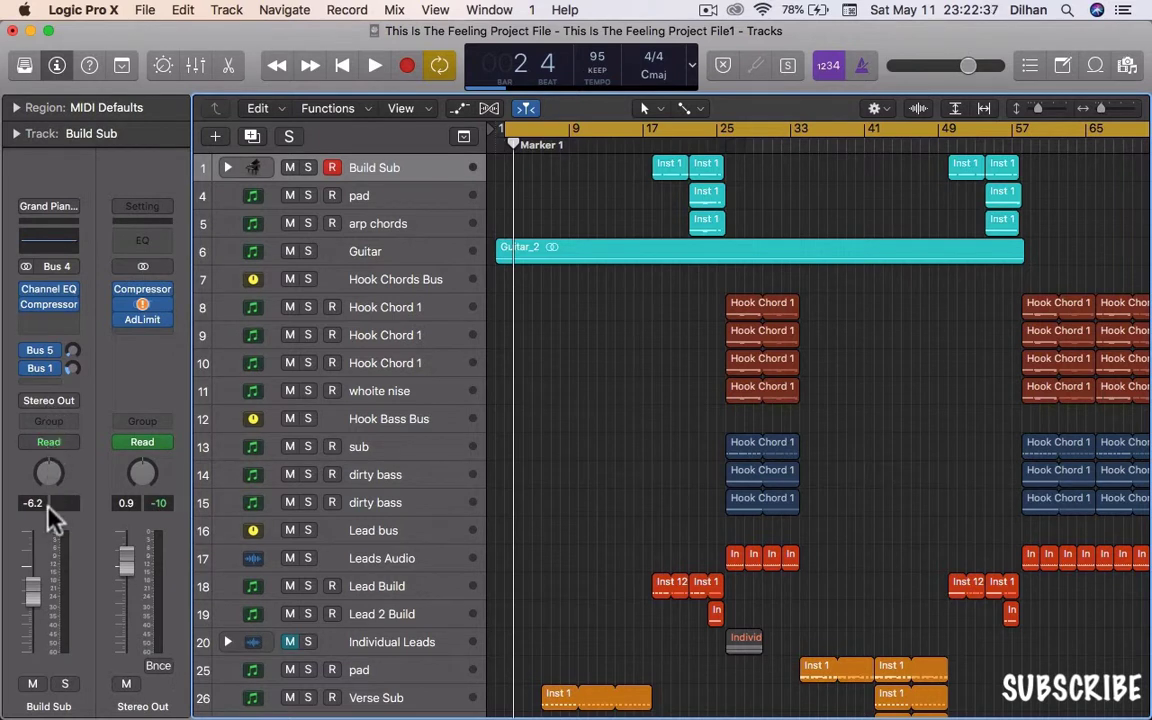
{"action": "left_click_drag", "start_coordinate": [32, 598], "coordinate": [32, 590]}
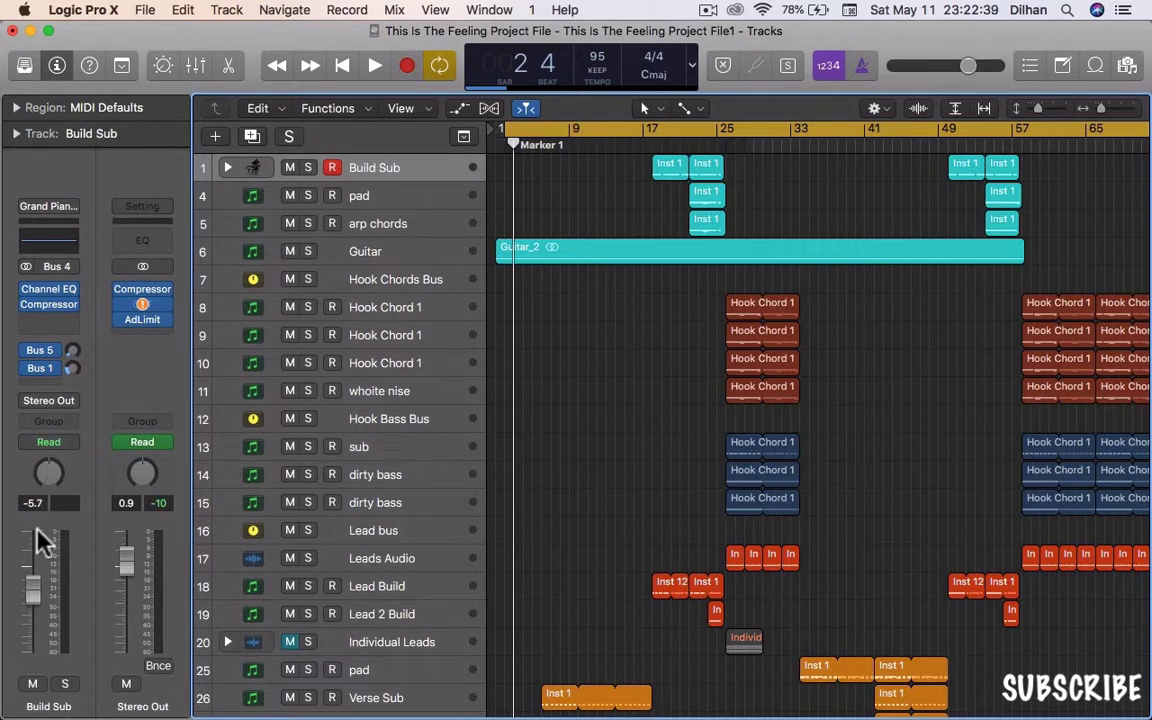
- Expand the Build Sub track parameters, use Quick Help to read about interface elements, and turn Quick Help off
{"action": "left_click", "coordinate": [17, 134]}
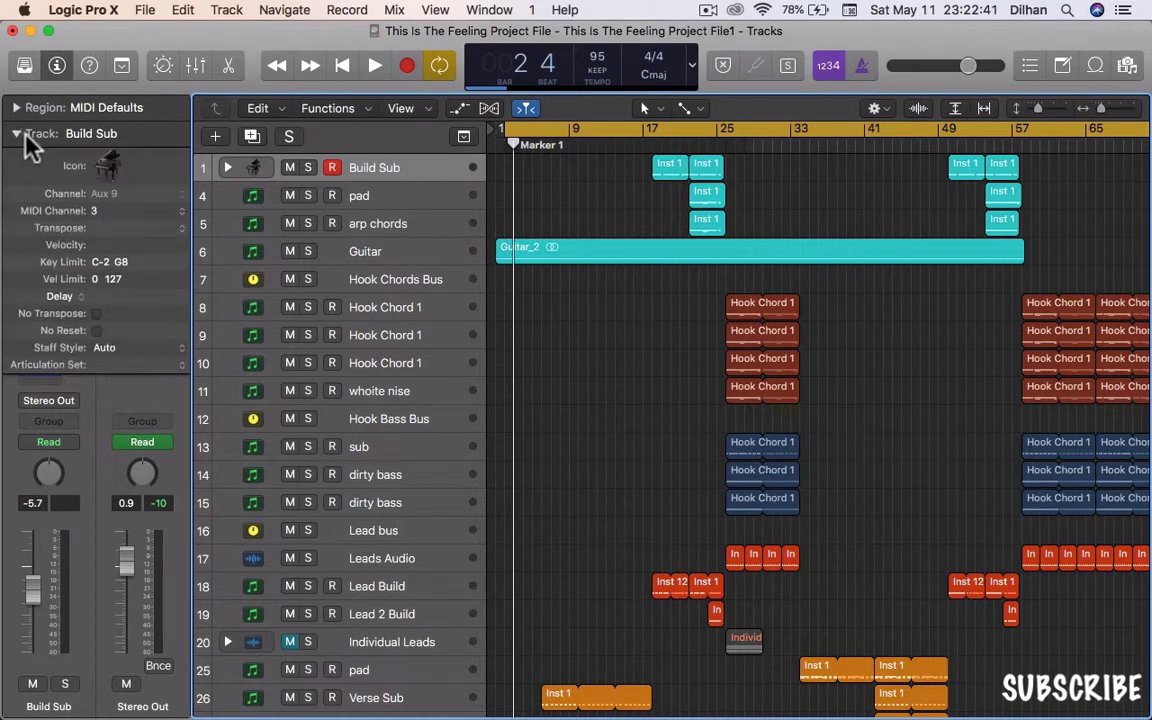
{"action": "left_click", "coordinate": [89, 65]}
{"action": "mouse_move", "coordinate": [89, 65]}
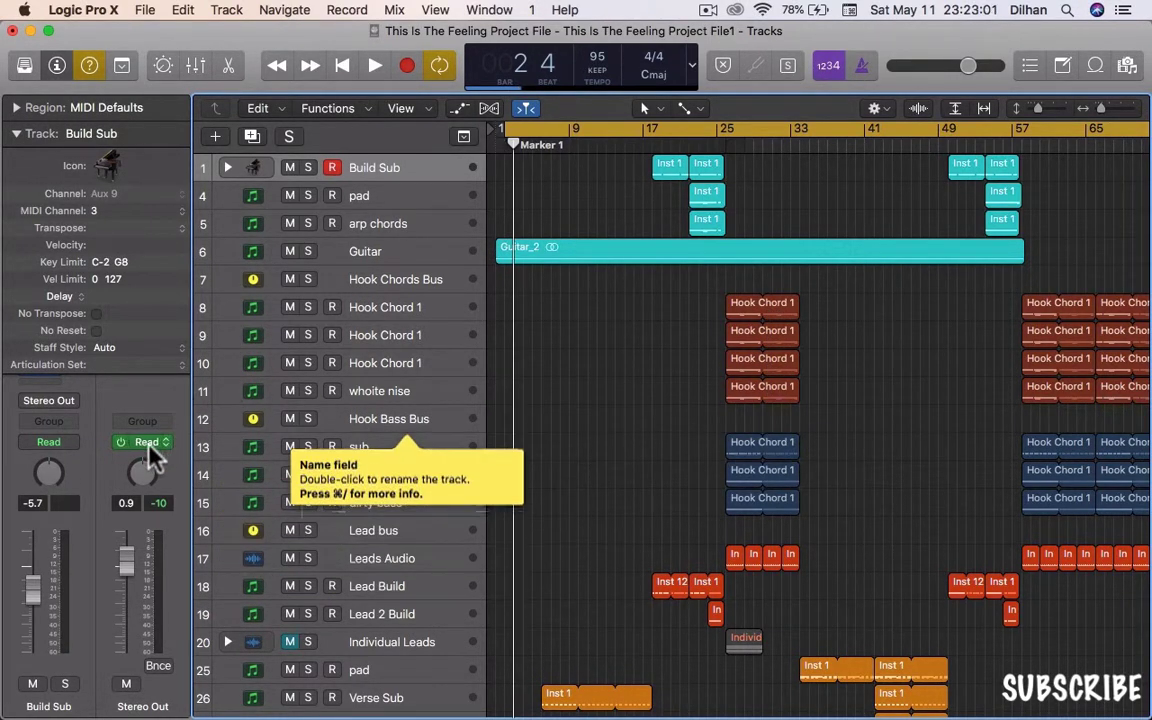
{"action": "left_click", "coordinate": [89, 63]}
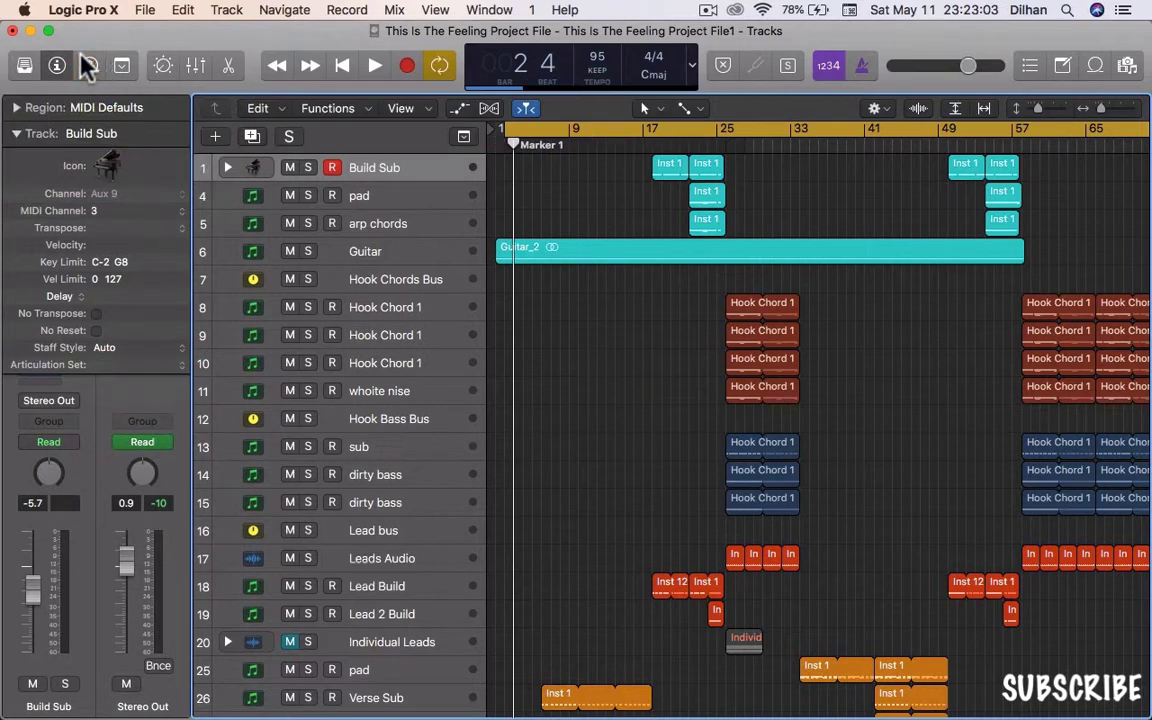
- Show the toolbar and enlarge the snap track with Track Zoom
{"action": "left_click", "coordinate": [119, 68]}
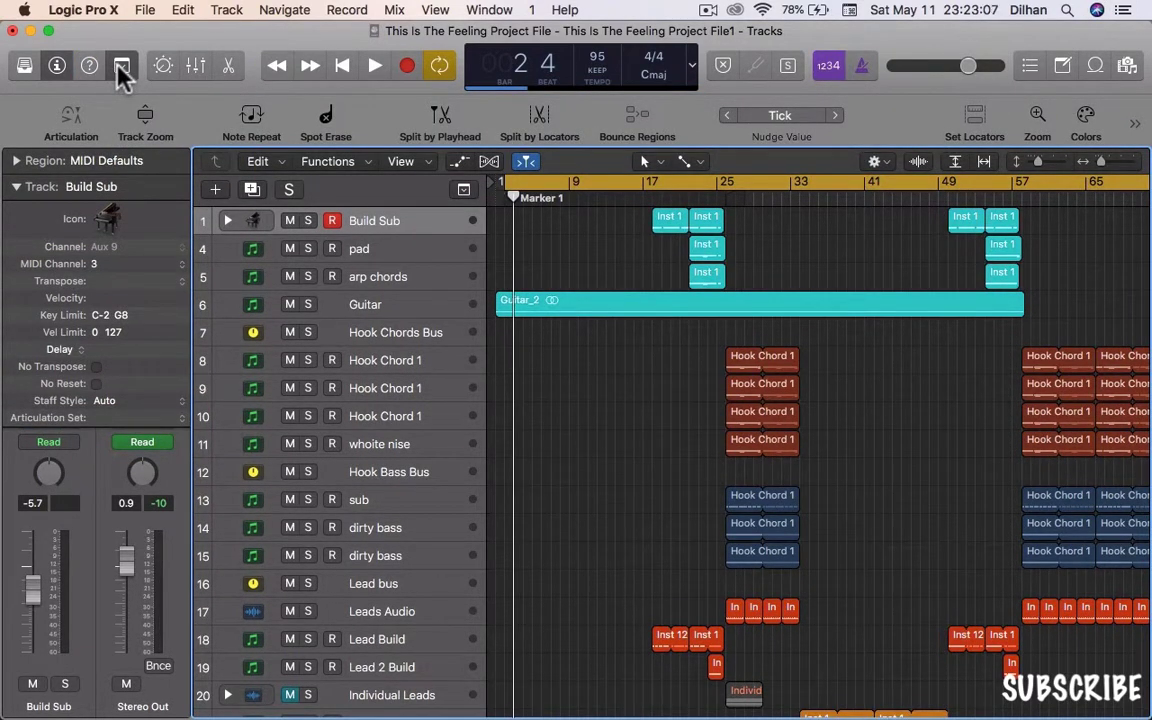
{"action": "scroll", "coordinate": [590, 398], "scroll_direction": "down", "scroll_amount": 5}
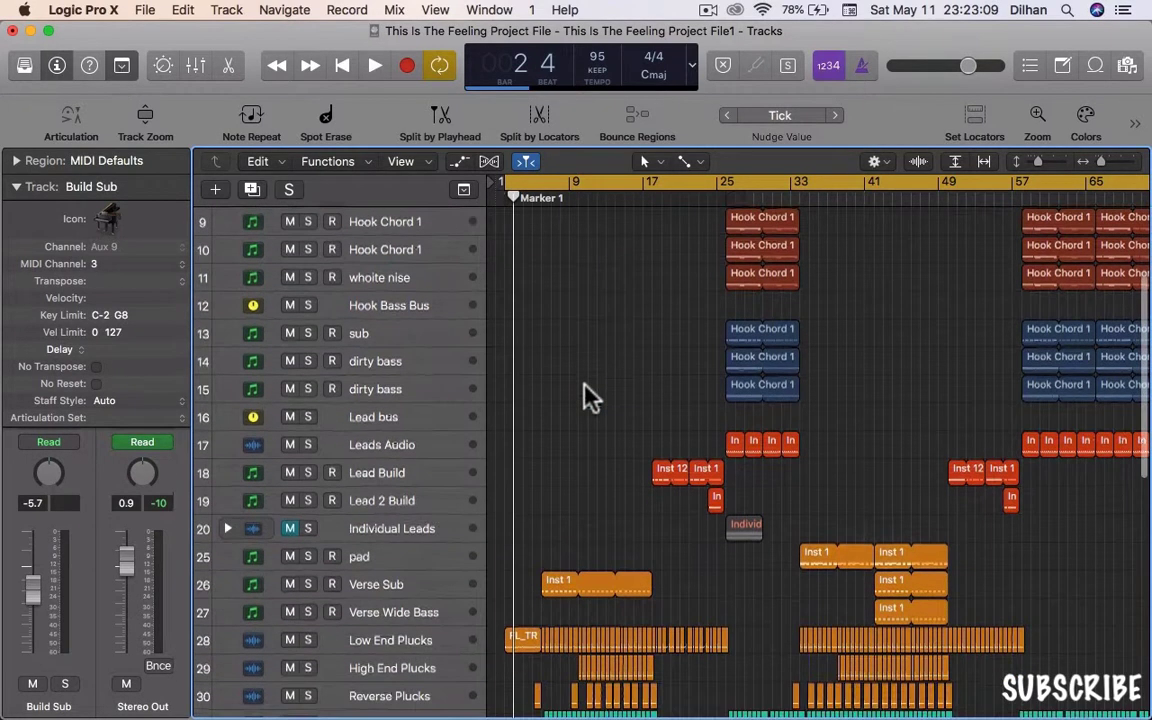
{"action": "scroll", "coordinate": [590, 398], "scroll_direction": "down", "scroll_amount": 3}
{"action": "left_click", "coordinate": [432, 630]}
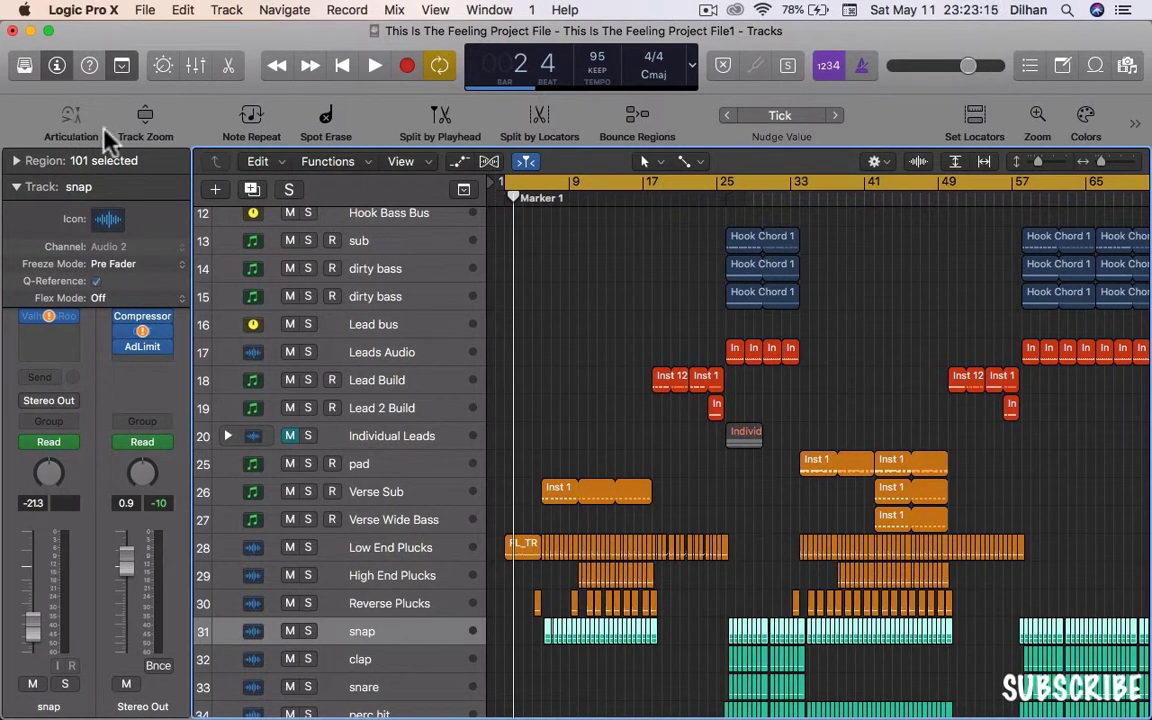
{"action": "left_click", "coordinate": [145, 125]}
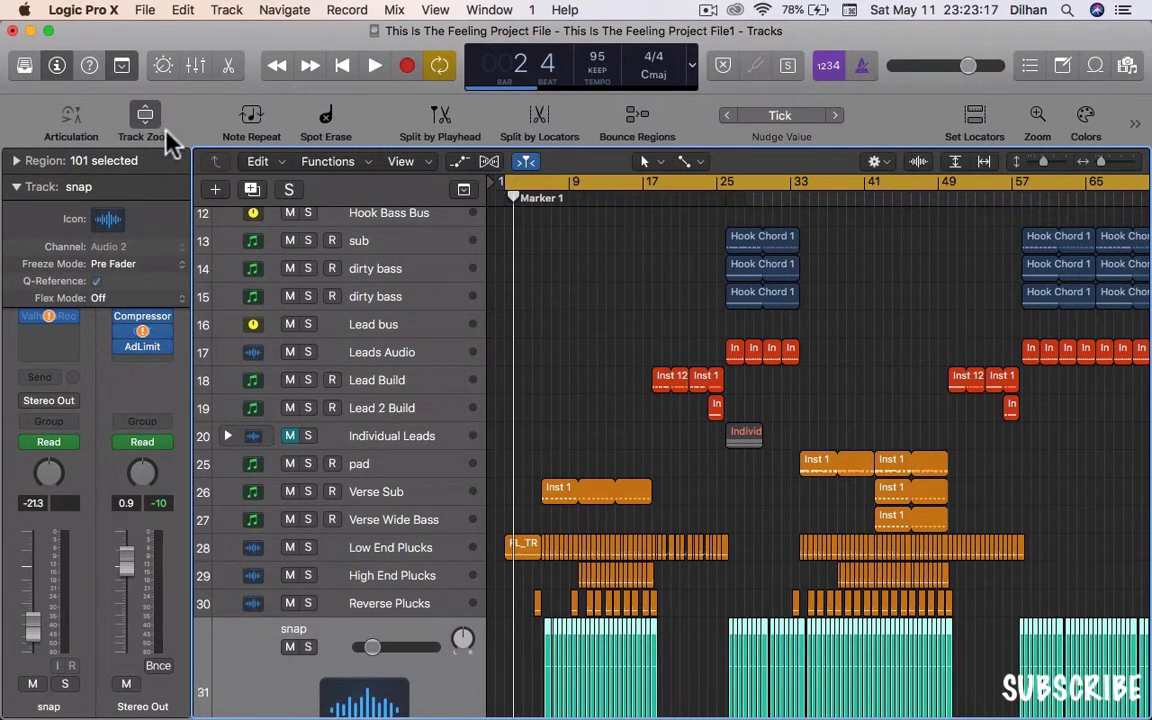
{"action": "scroll", "coordinate": [507, 305], "scroll_direction": "down", "scroll_amount": 2}
{"action": "scroll", "coordinate": [507, 305], "scroll_direction": "down", "scroll_amount": 3}
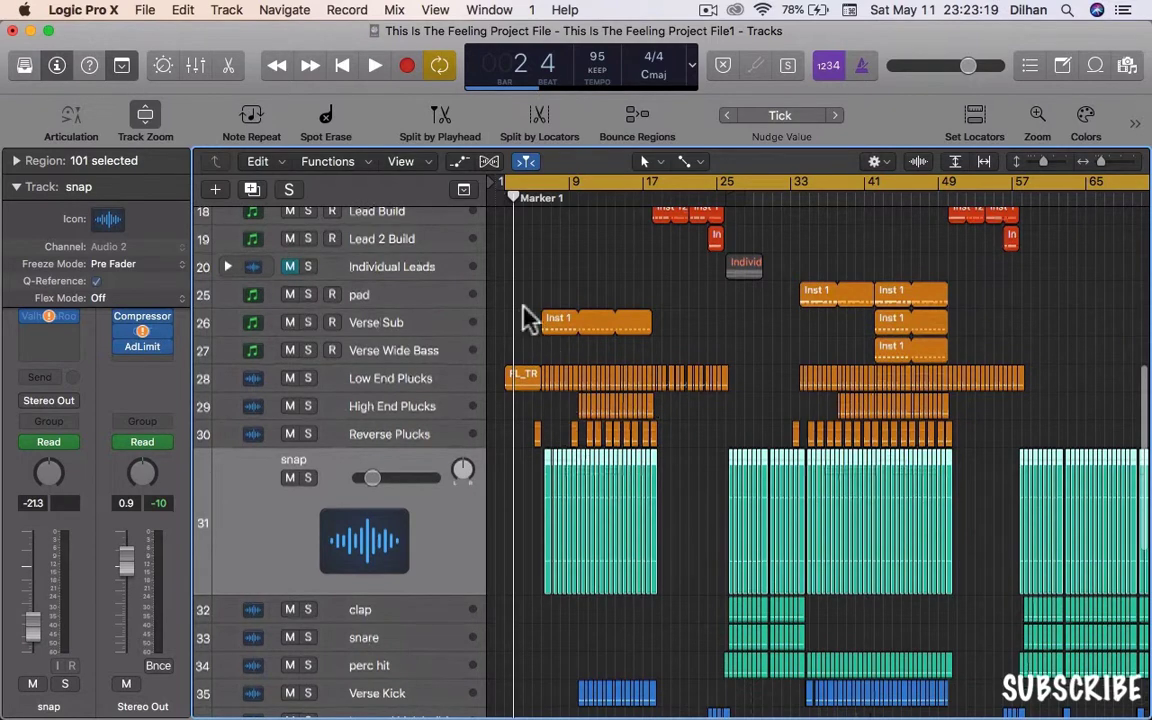
{"action": "left_click", "coordinate": [152, 115]}
{"action": "left_click", "coordinate": [147, 116]}
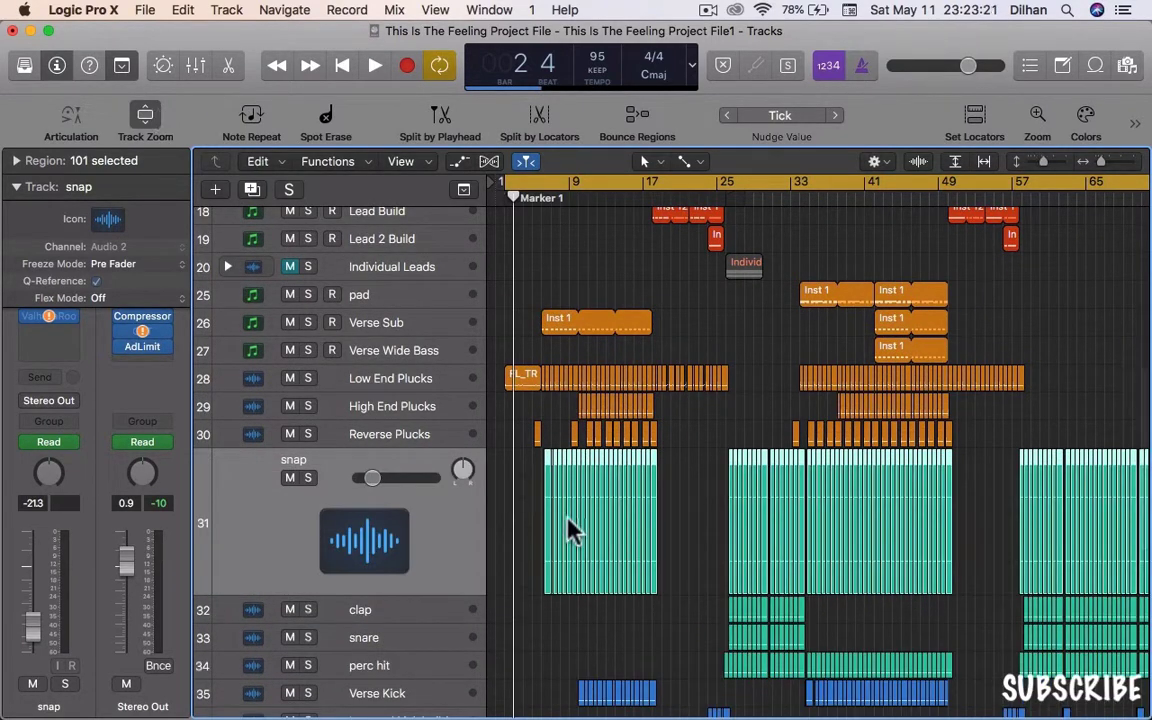
- Examine the snap track's waveforms up close and briefly play the project from bar 2
{"action": "scroll", "coordinate": [577, 540], "scroll_direction": "up", "scroll_amount": 10}
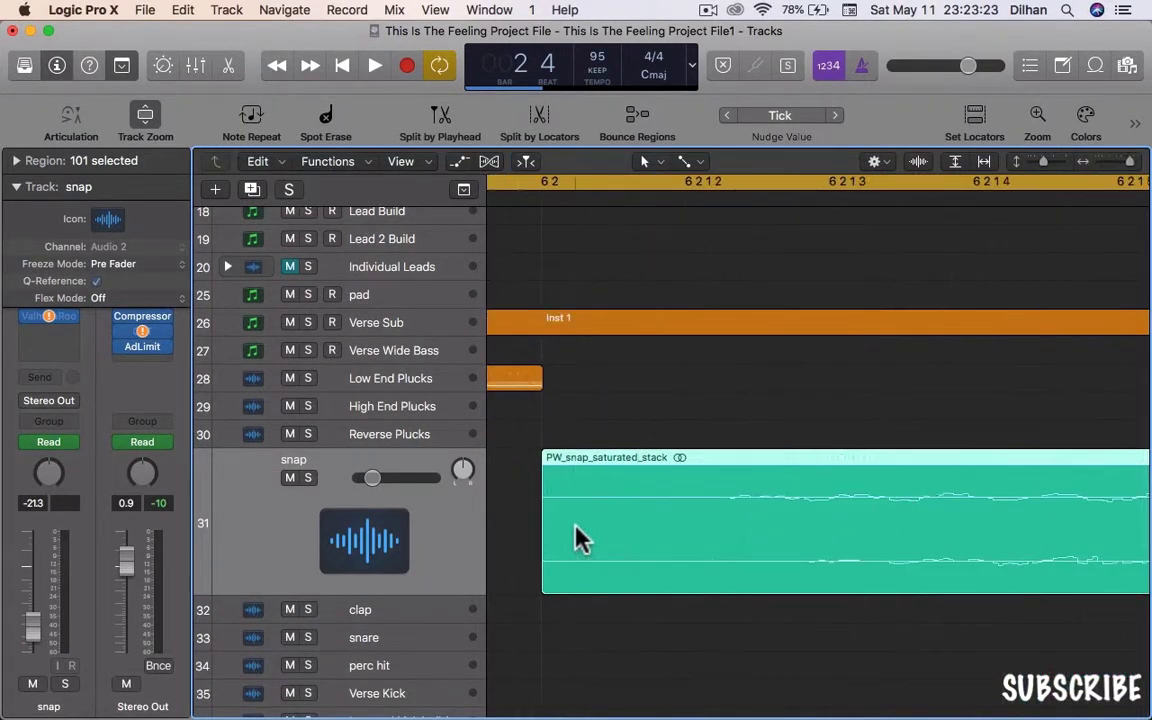
{"action": "key", "text": "space"}
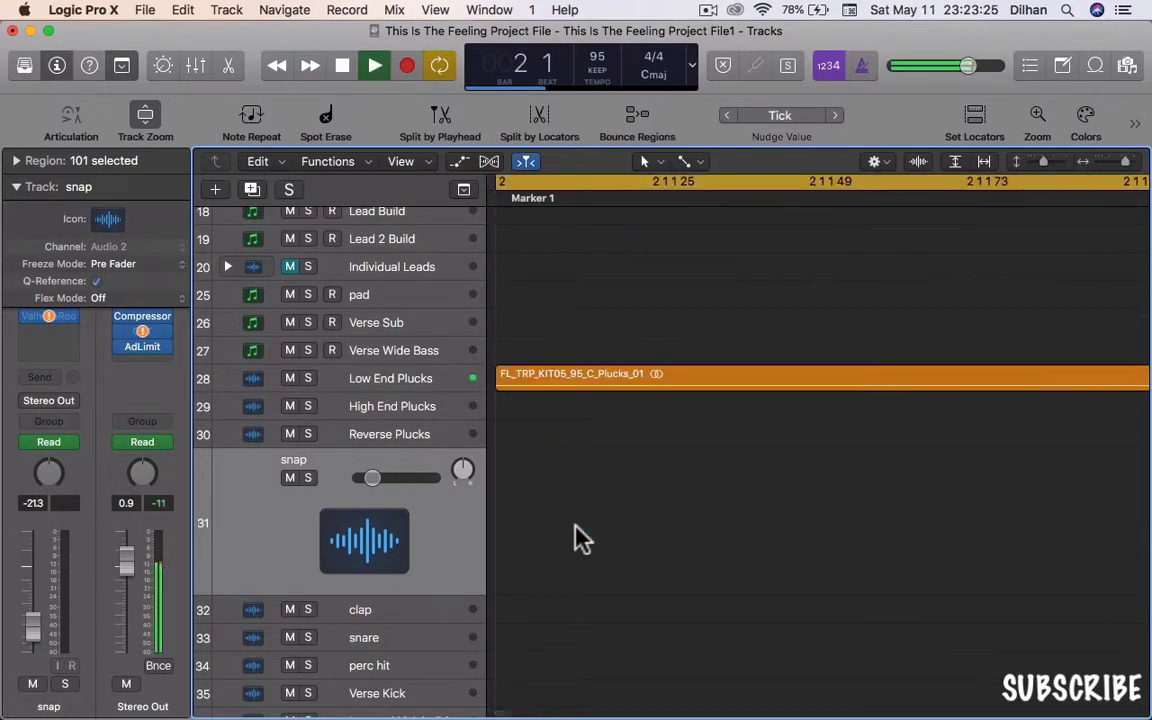
{"action": "key", "text": "space"}
{"action": "scroll", "coordinate": [577, 535], "scroll_direction": "down", "scroll_amount": 10}
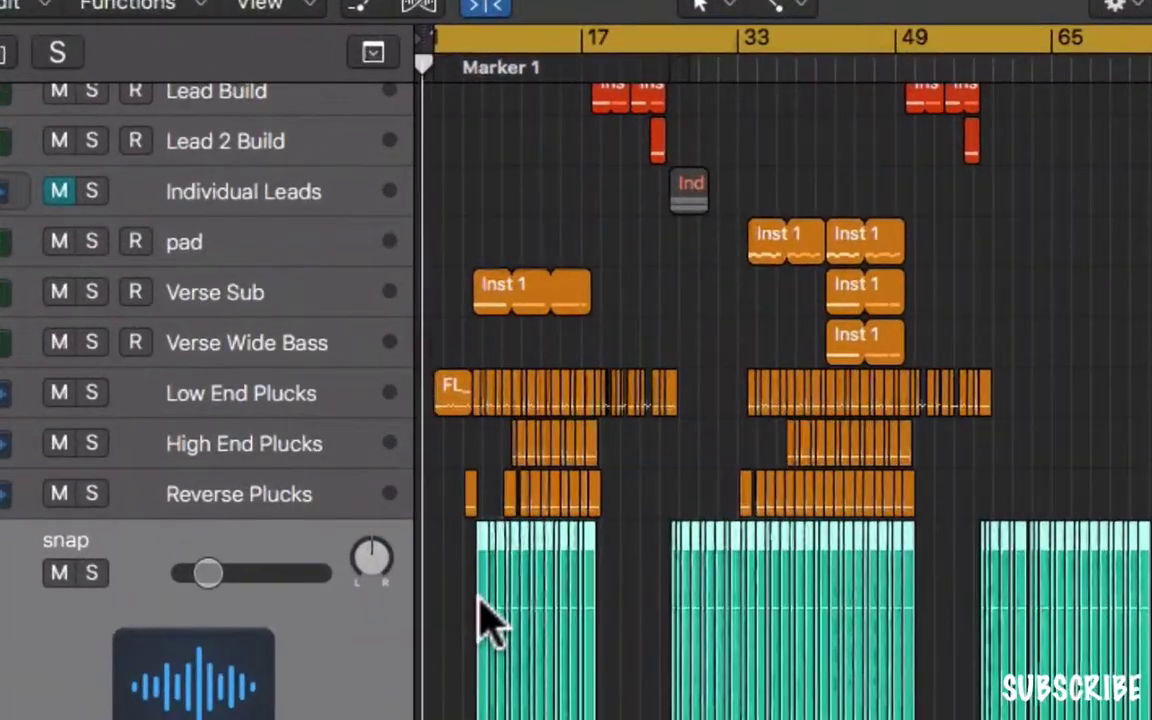
{"action": "scroll", "coordinate": [528, 508], "scroll_direction": "up", "scroll_amount": 10}
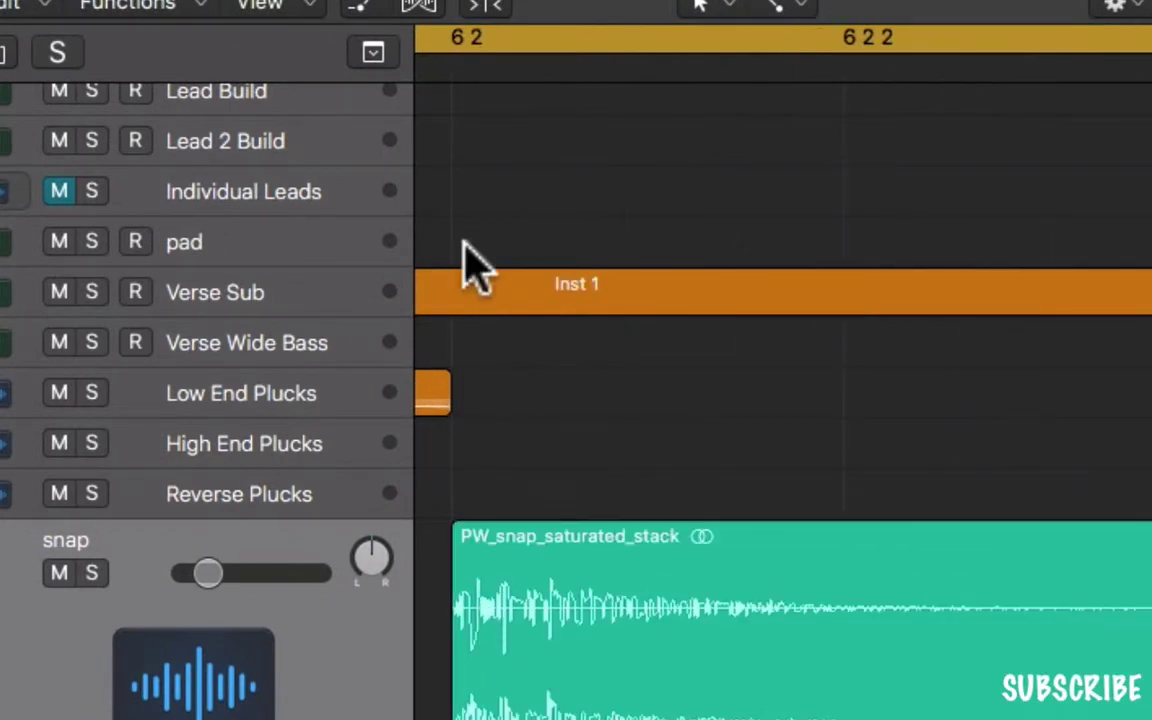
- Turn on Catch Playhead and frame the opening bars of the arrangement with the first snap regions
{"action": "left_click", "coordinate": [458, 35]}
{"action": "left_click", "coordinate": [470, 35]}
{"action": "left_click", "coordinate": [485, 8]}
{"action": "scroll", "coordinate": [527, 527], "scroll_direction": "down", "scroll_amount": 10}
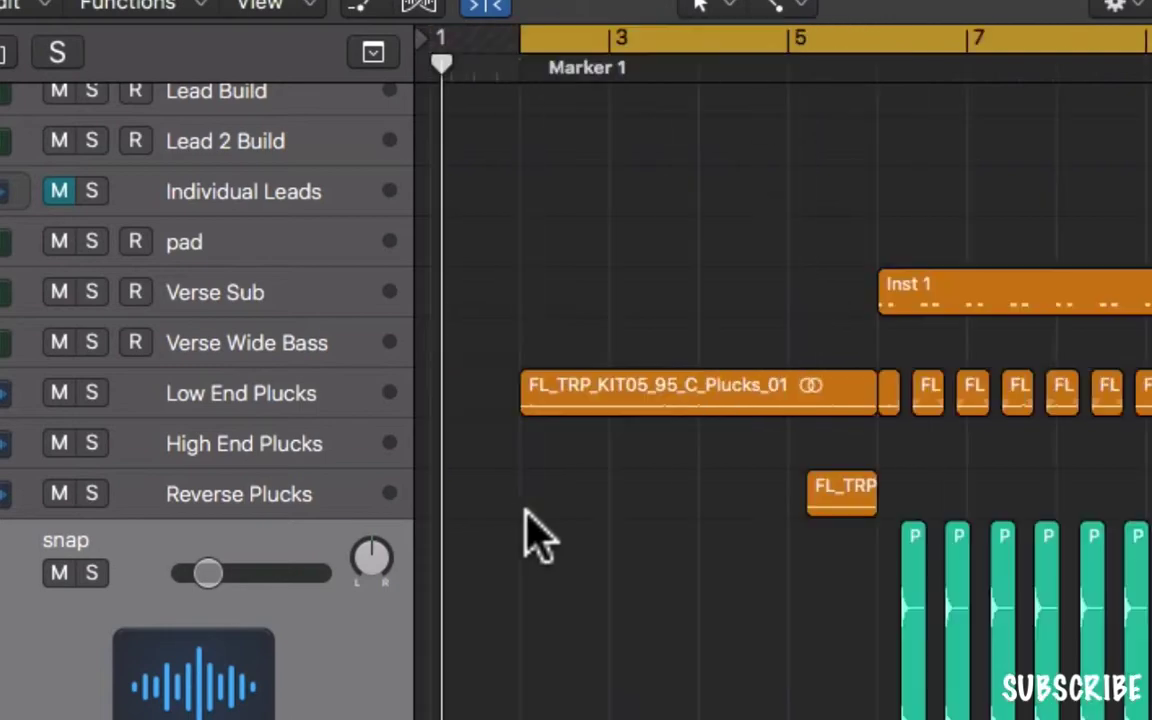
{"action": "scroll", "coordinate": [527, 527], "scroll_direction": "up", "scroll_amount": 15}
{"action": "scroll", "coordinate": [525, 512], "scroll_direction": "down", "scroll_amount": 4}
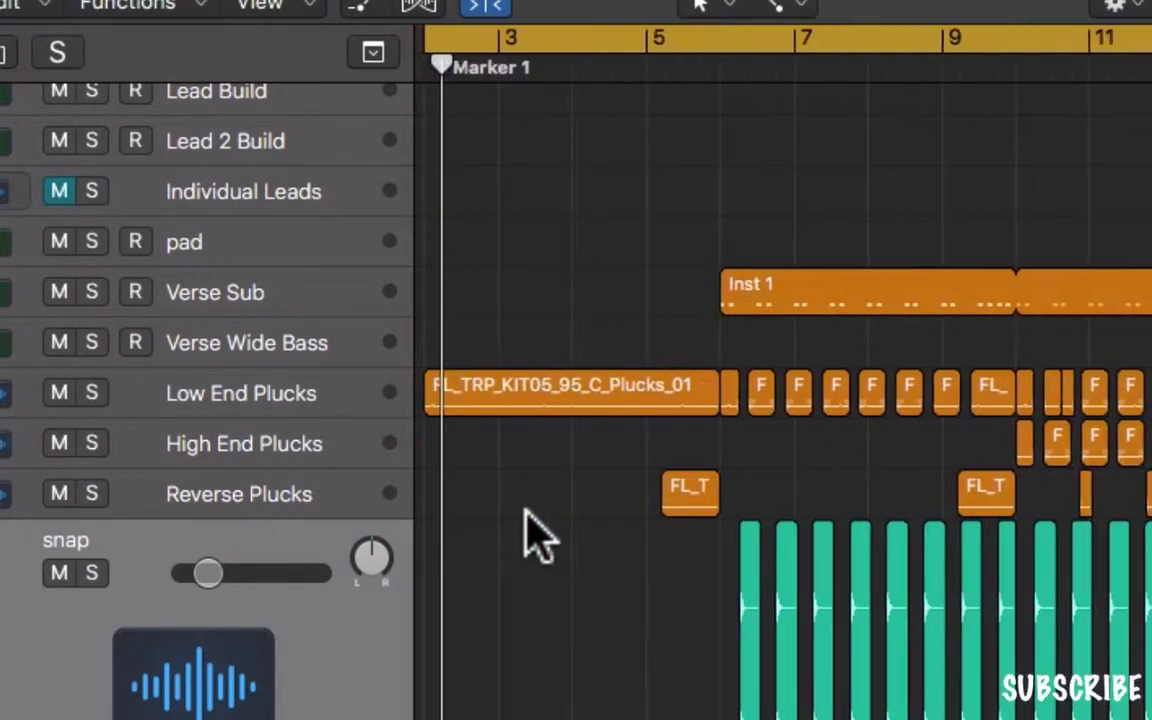
- Play the arrangement from bar 6 to hear the snap track, stop playback, and turn off Track Zoom
{"action": "key", "text": "space"}
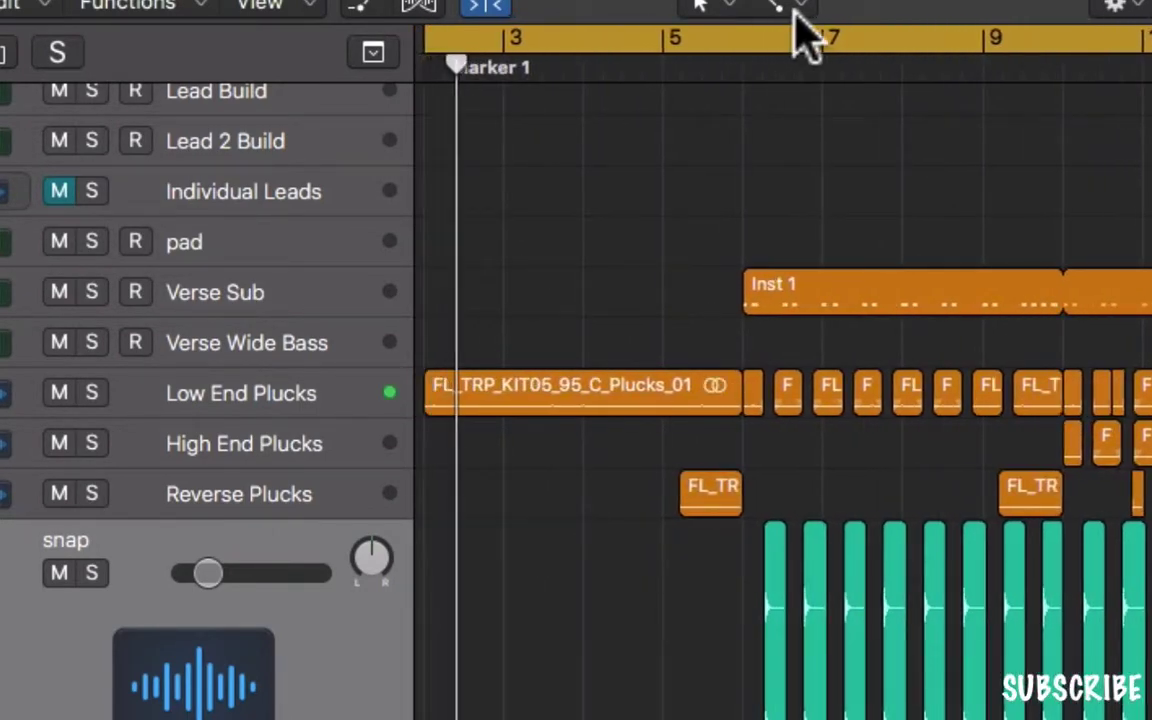
{"action": "left_click", "coordinate": [752, 45]}
{"action": "left_click", "coordinate": [751, 46]}
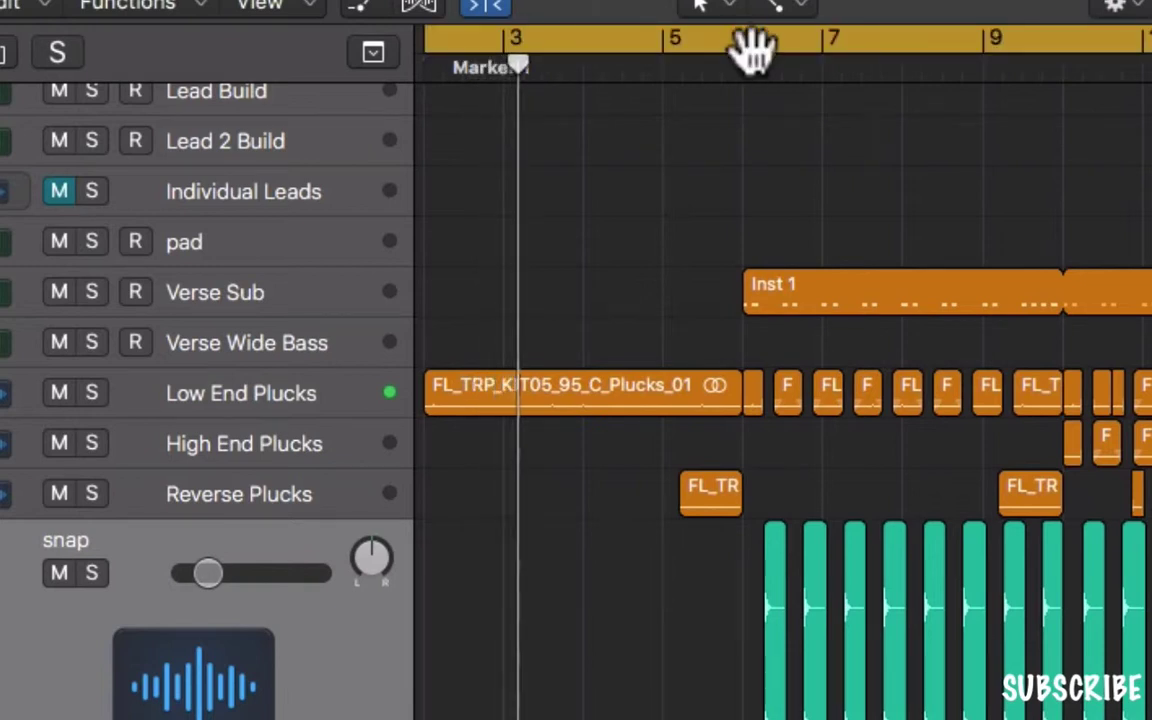
{"action": "left_click", "coordinate": [748, 75]}
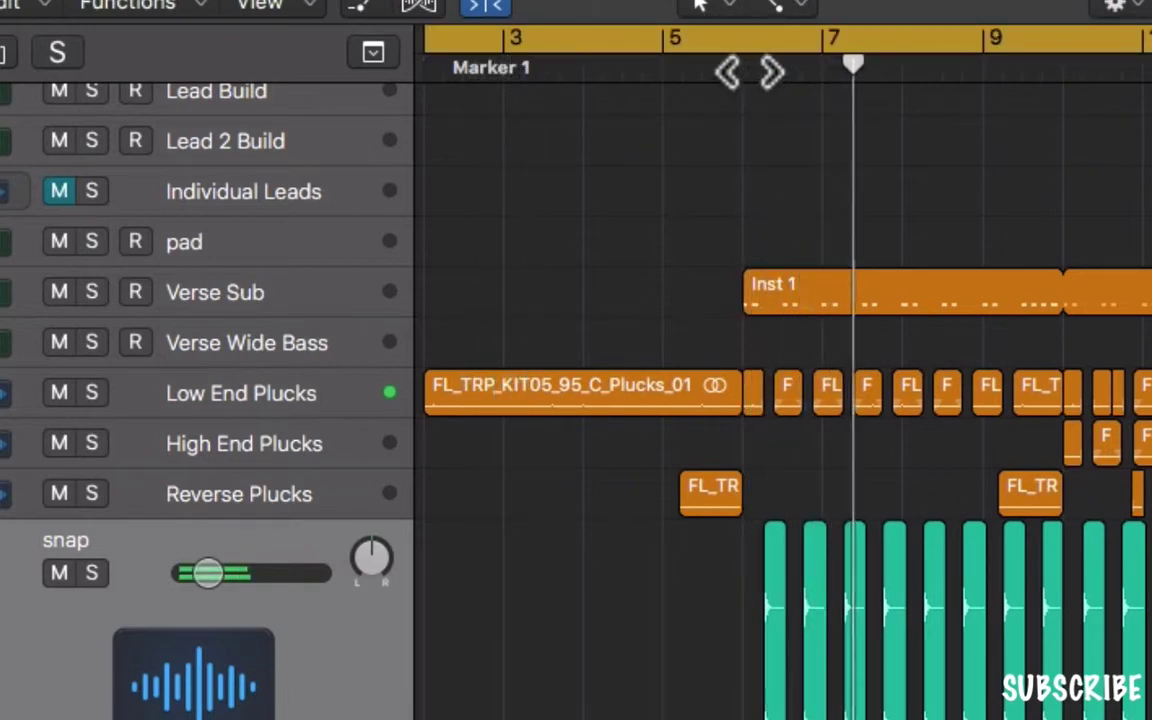
{"action": "key", "text": "space"}
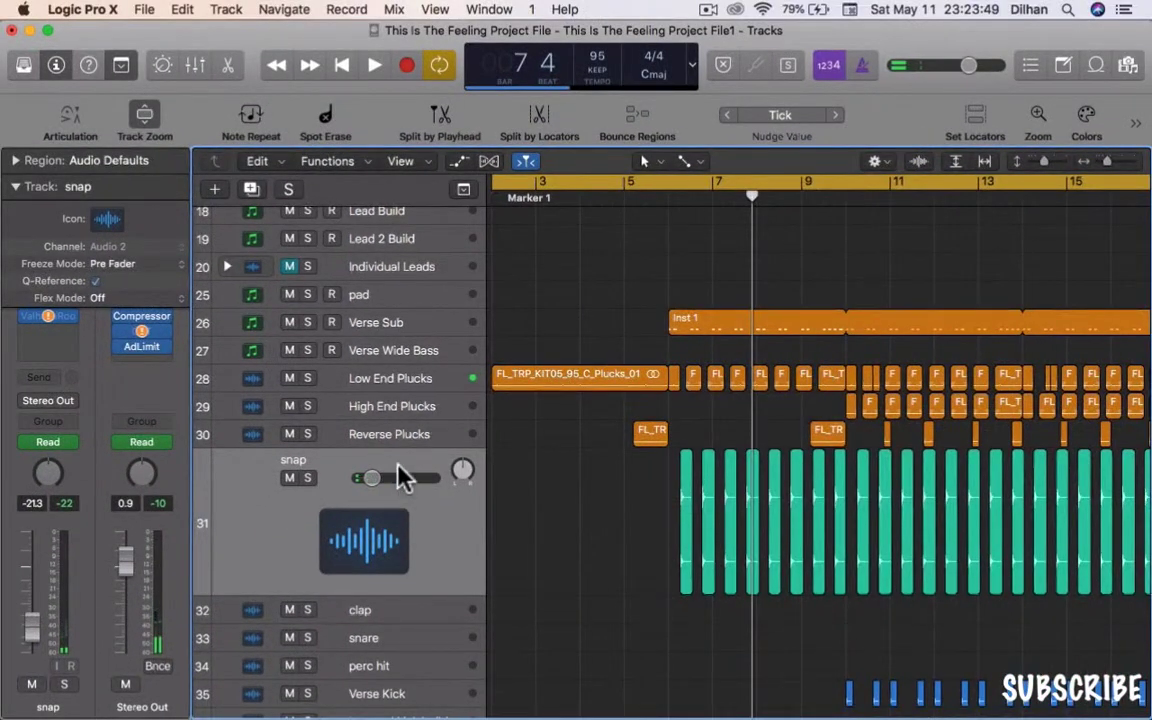
{"action": "left_click", "coordinate": [143, 122]}
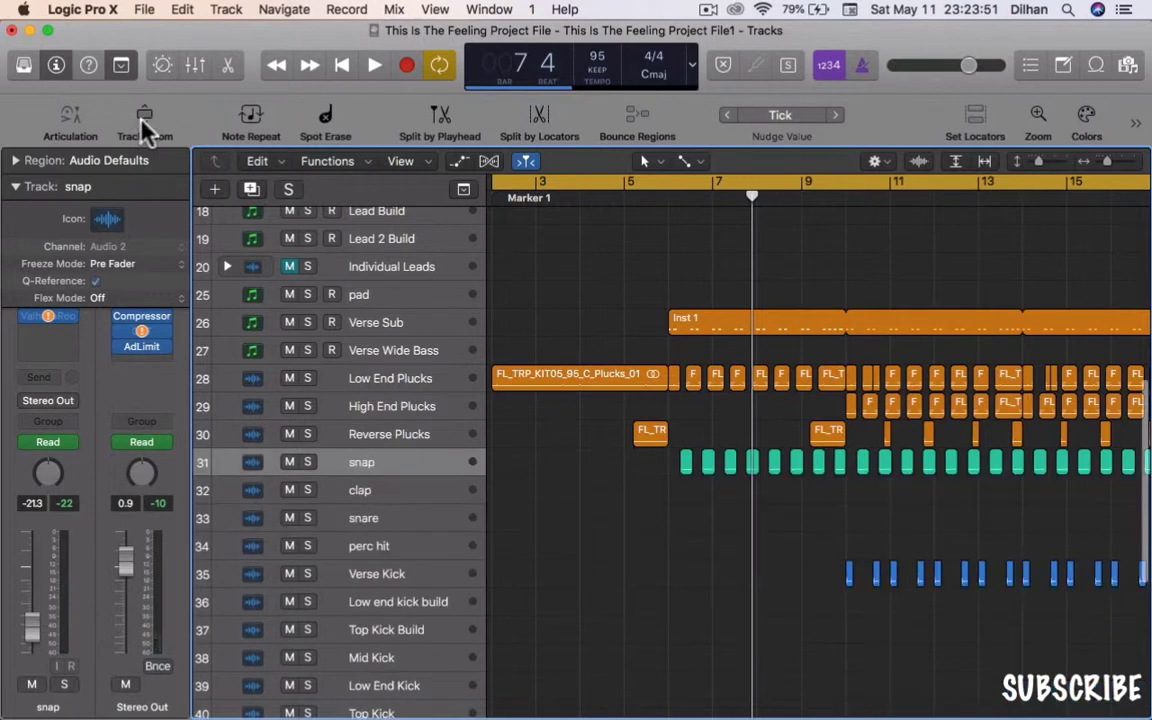
{"action": "left_click", "coordinate": [262, 118]}
{"action": "left_click", "coordinate": [260, 122]}
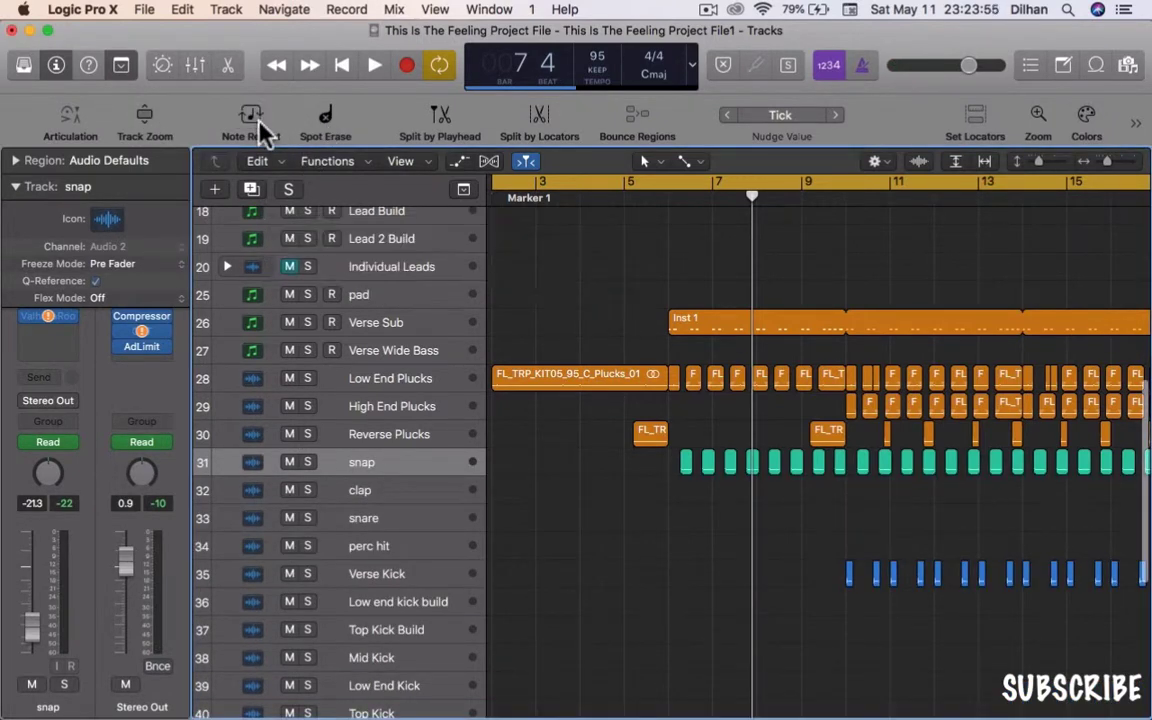
{"action": "left_click", "coordinate": [327, 122]}
{"action": "left_click", "coordinate": [327, 122]}
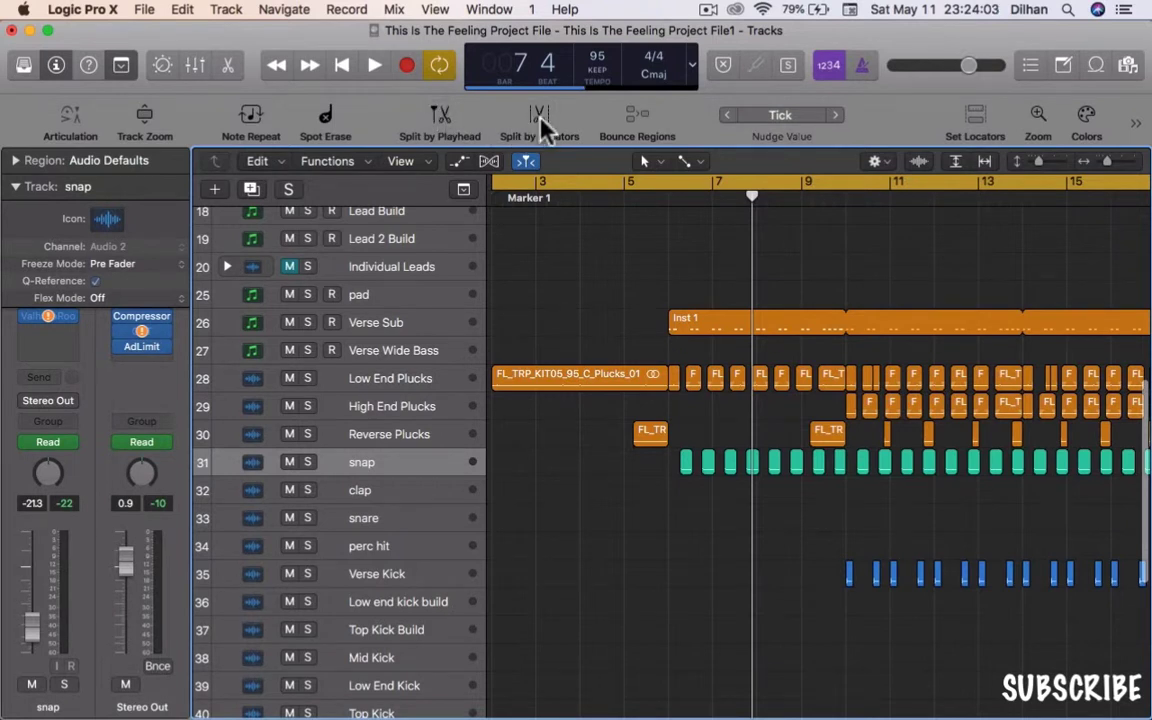
- Try Bar, Division and 1/16 Note as the nudge value, and set it back to Tick
{"action": "left_click", "coordinate": [779, 116]}
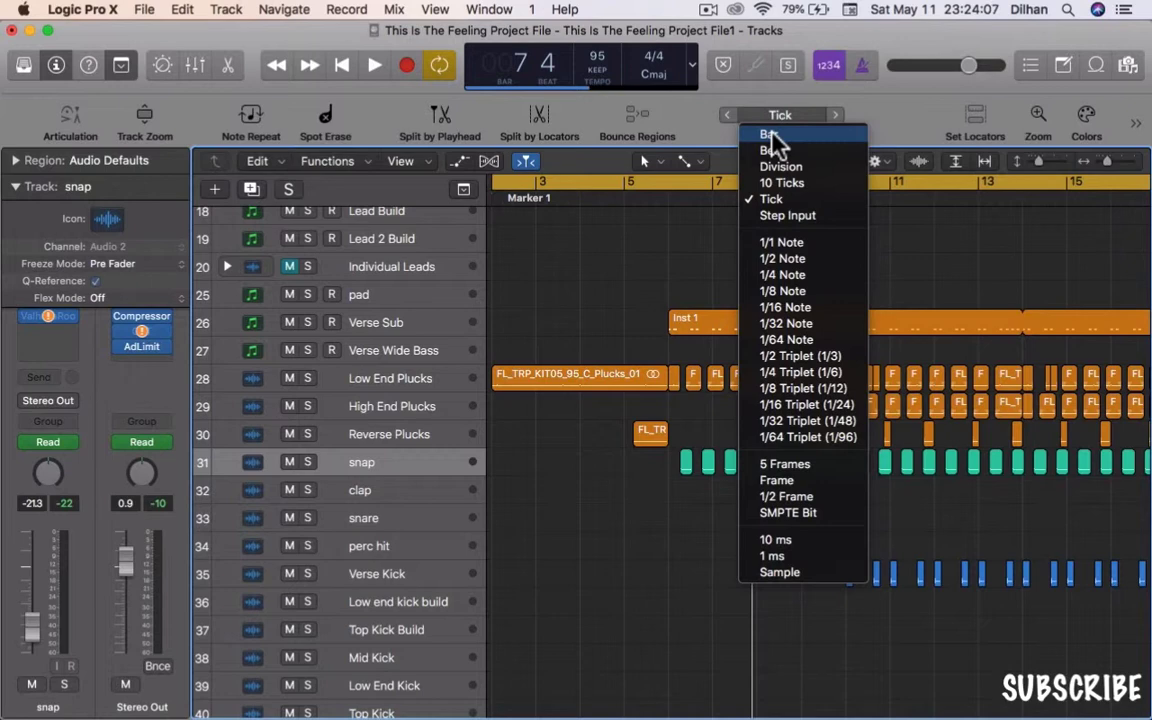
{"action": "left_click", "coordinate": [772, 135]}
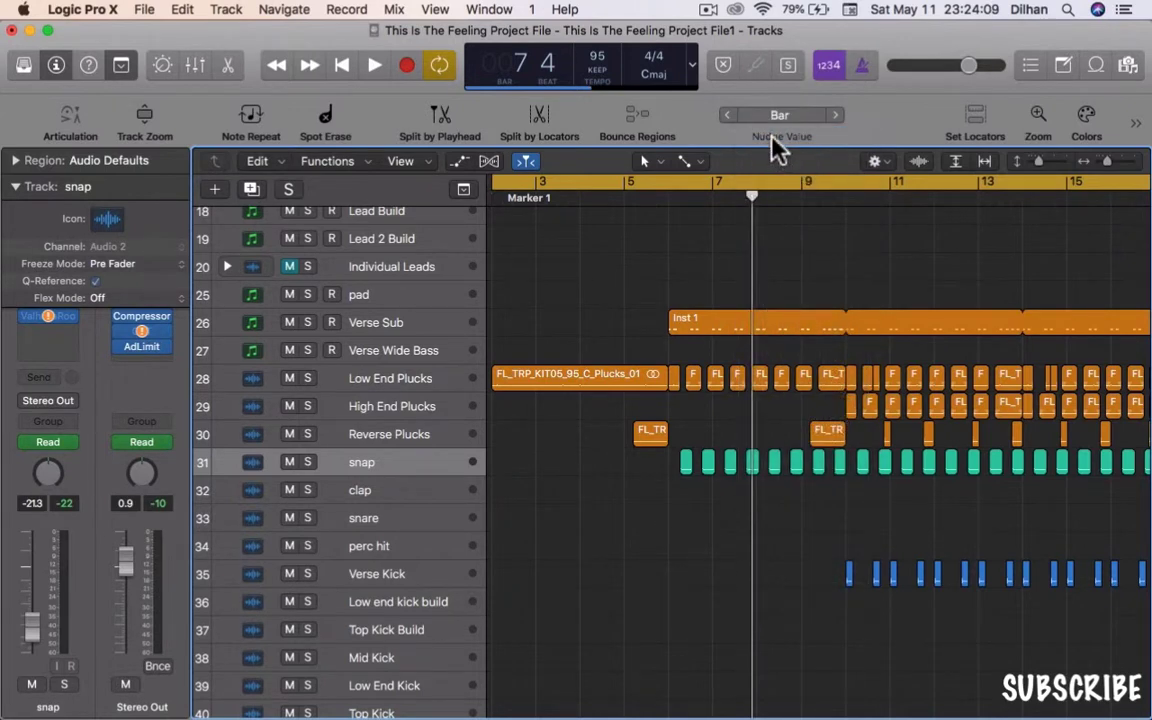
{"action": "left_click", "coordinate": [779, 122]}
{"action": "left_click", "coordinate": [772, 170]}
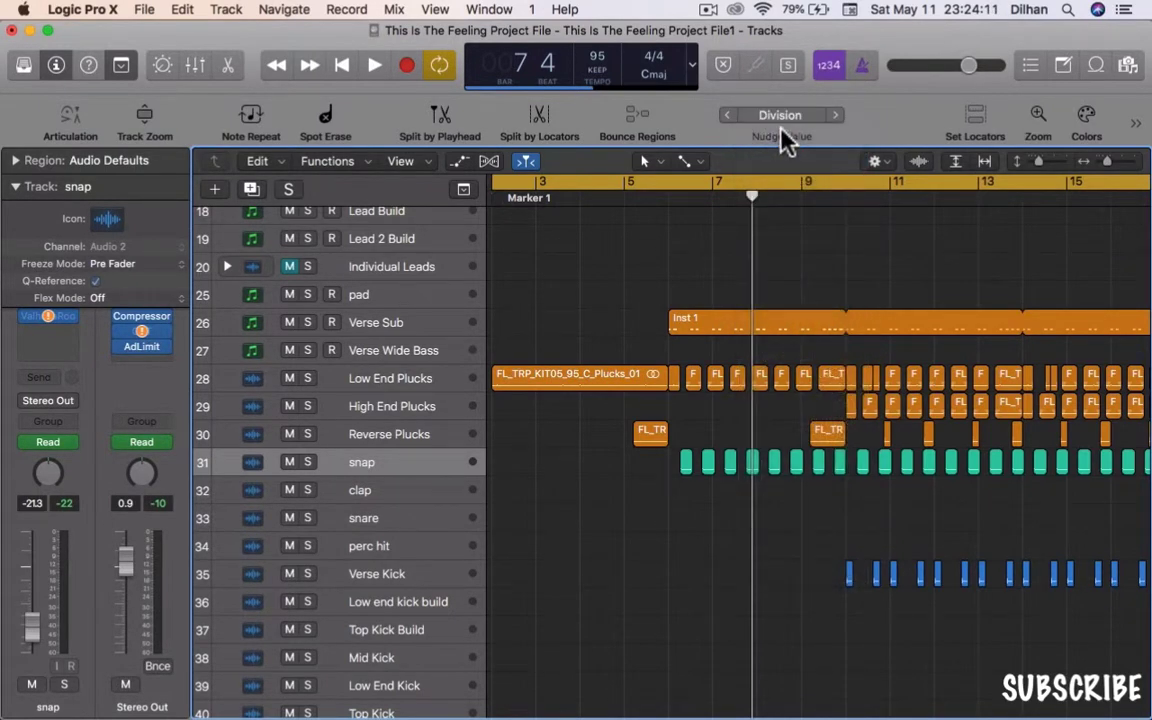
{"action": "left_click", "coordinate": [781, 120]}
{"action": "left_click", "coordinate": [774, 248]}
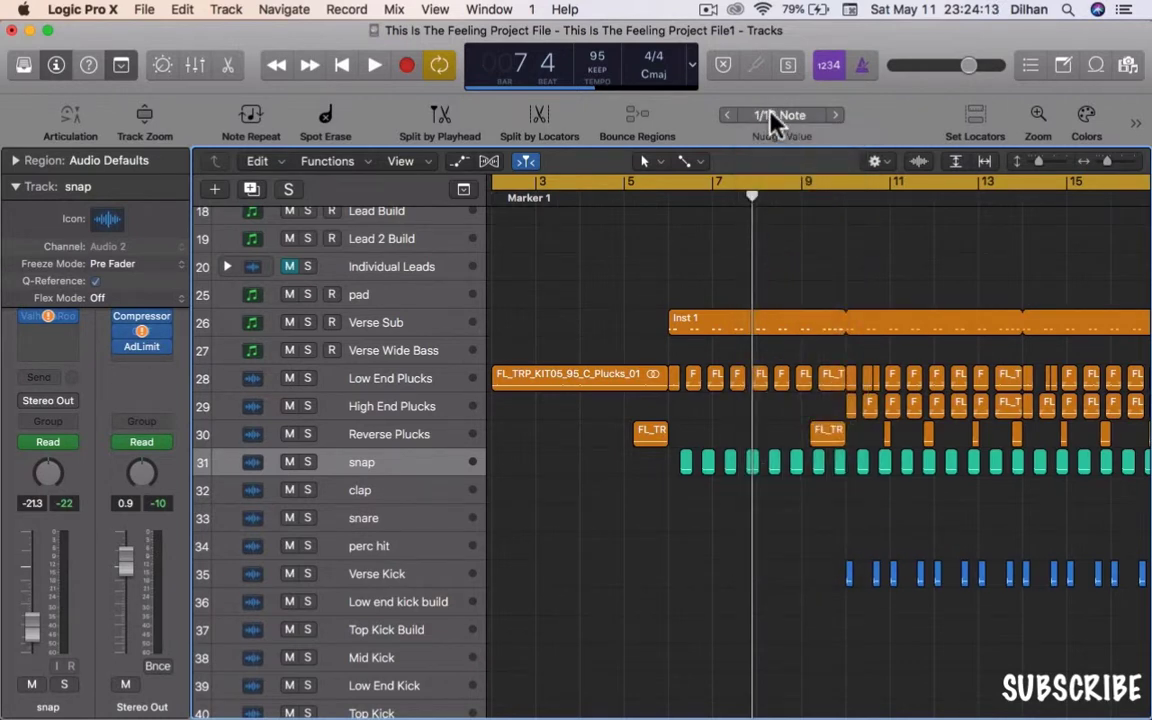
{"action": "left_click", "coordinate": [775, 120]}
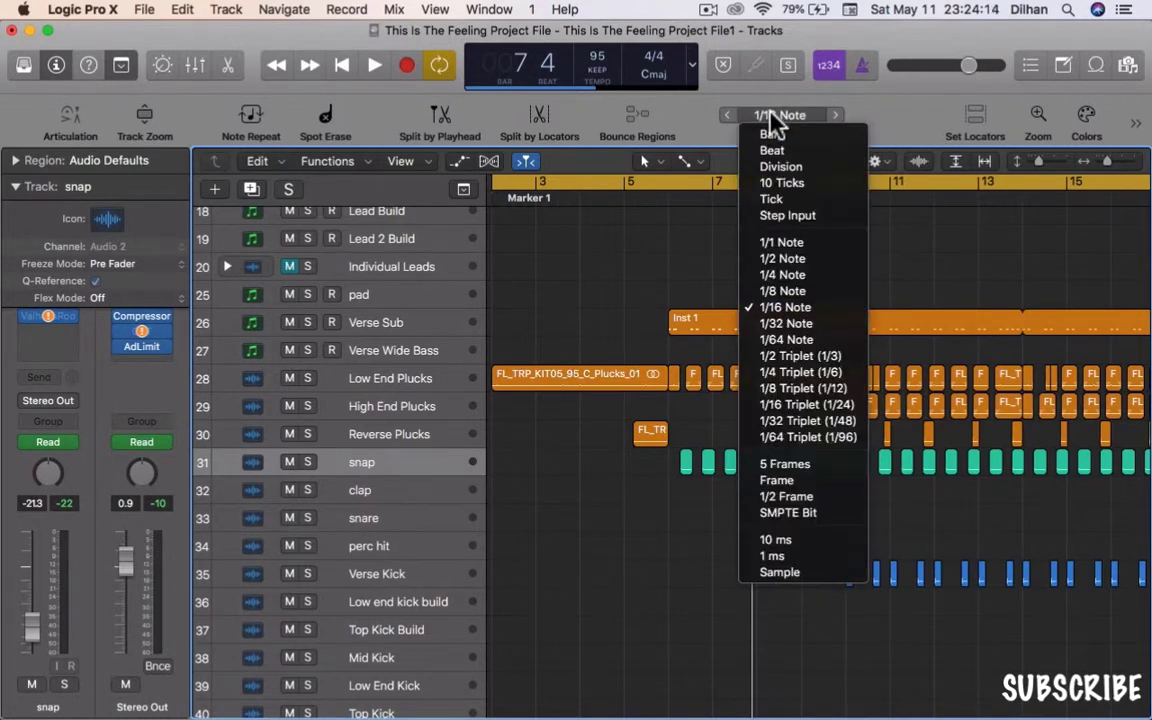
{"action": "left_click", "coordinate": [771, 199]}
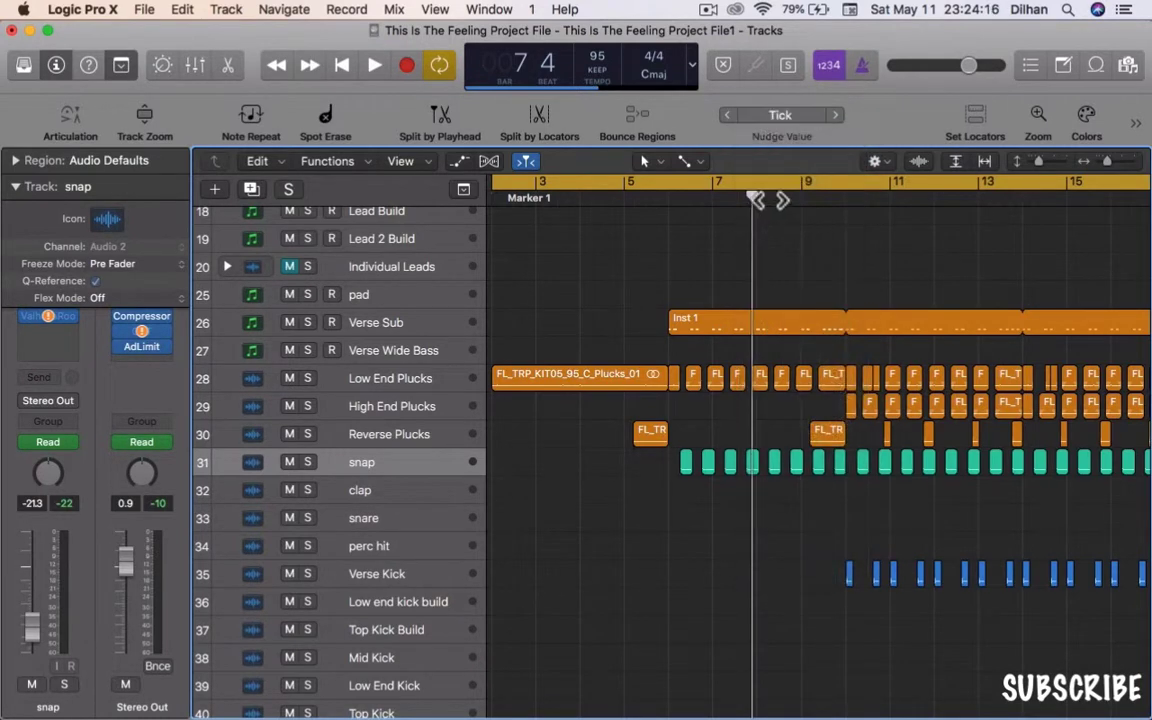
- Zoom the Tracks area out to fit the whole arrangement and look over its end
{"action": "left_click", "coordinate": [1043, 121]}
{"action": "left_click", "coordinate": [1043, 121]}
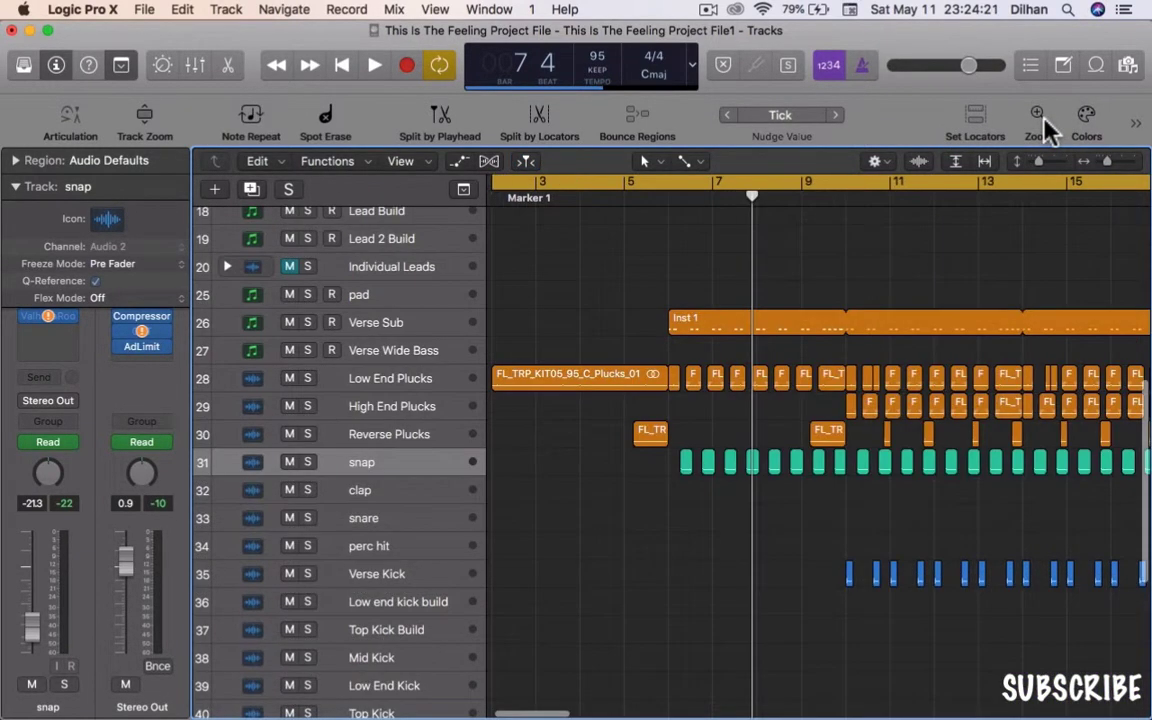
{"action": "left_click", "coordinate": [1043, 121]}
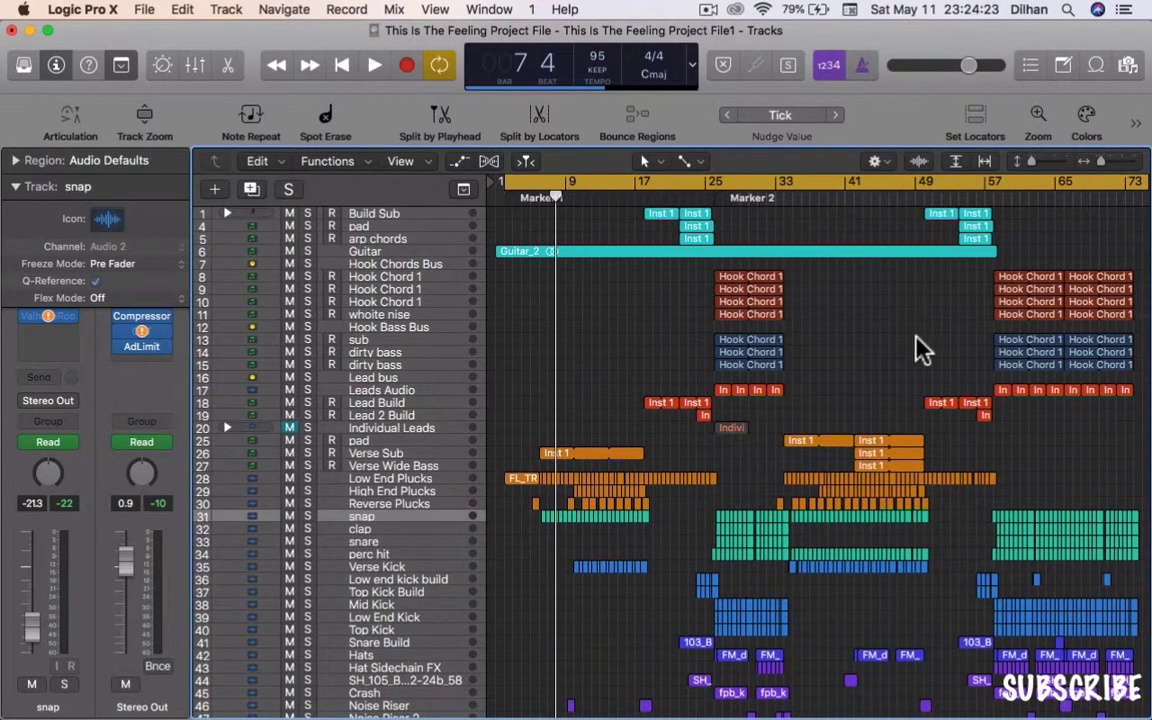
{"action": "scroll", "coordinate": [920, 348], "scroll_direction": "right", "scroll_amount": 5}
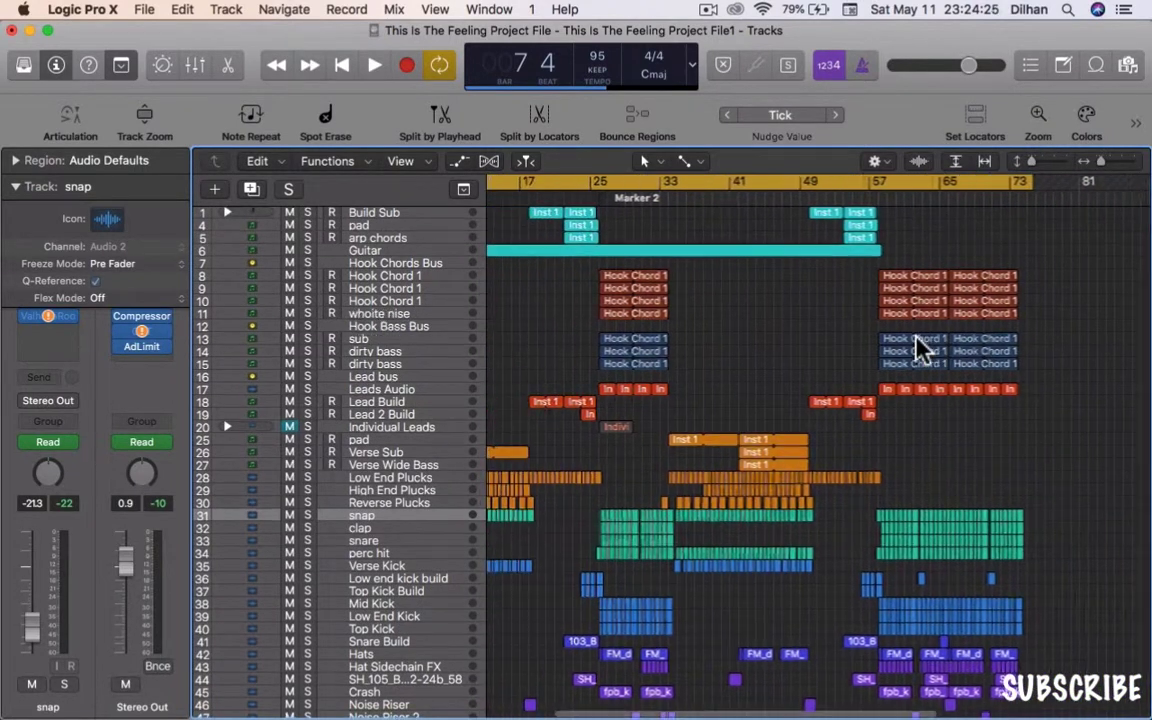
- Recolor the Lead 2 Build regions cyan and the Individual Leads regions pink using the color palette
{"action": "left_click", "coordinate": [253, 416]}
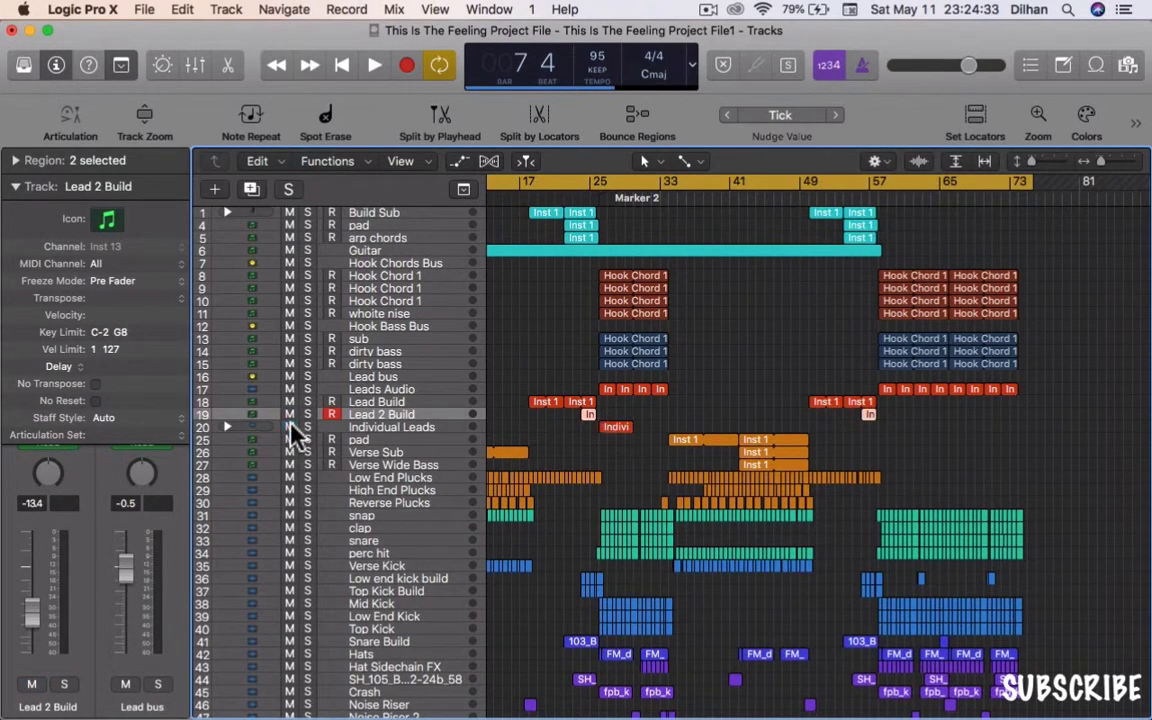
{"action": "left_click", "coordinate": [1088, 124]}
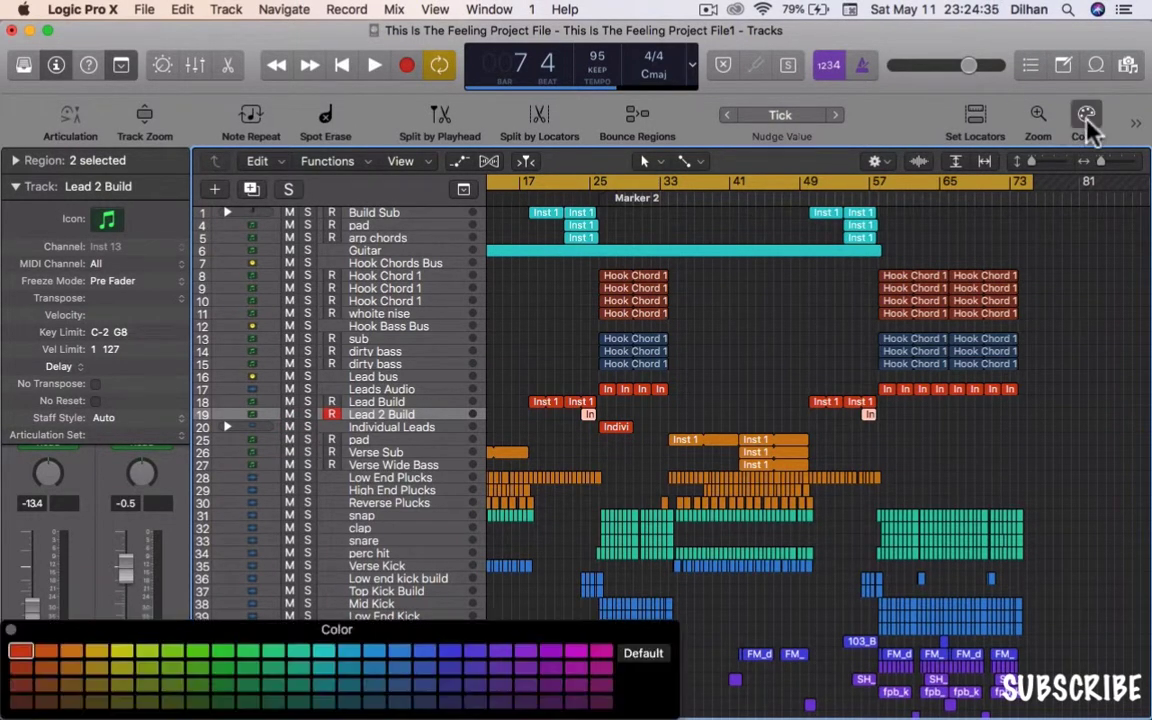
{"action": "left_click", "coordinate": [98, 655]}
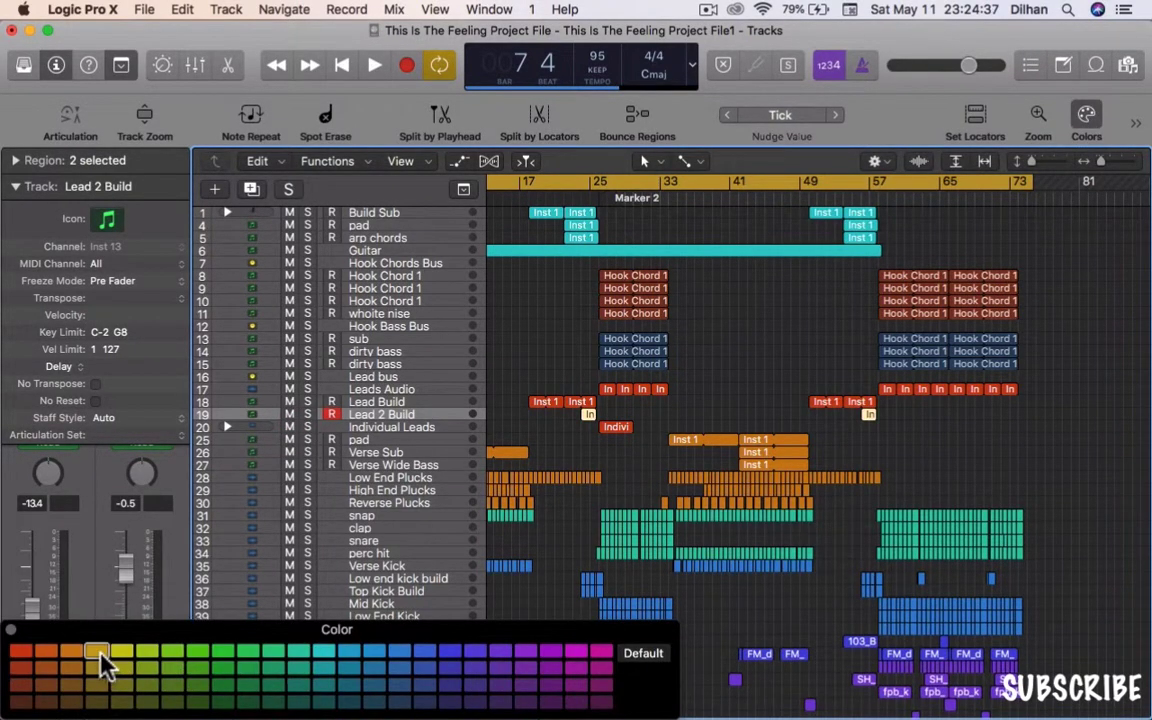
{"action": "left_click", "coordinate": [273, 655]}
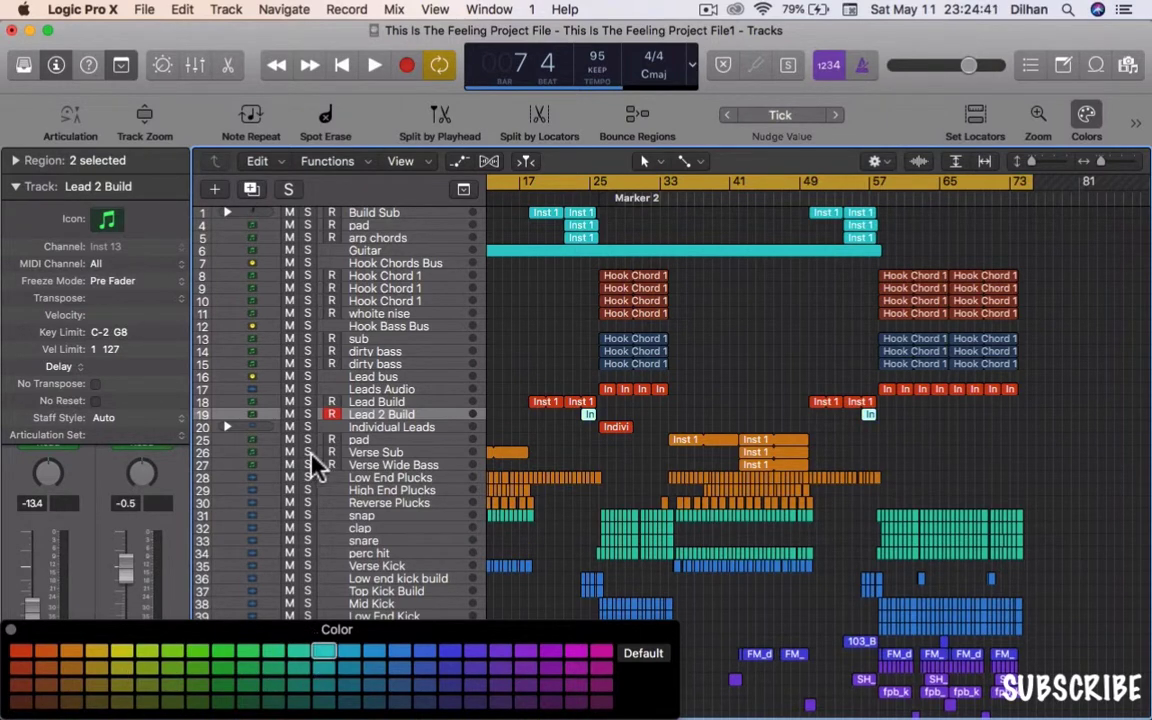
{"action": "left_click", "coordinate": [395, 428]}
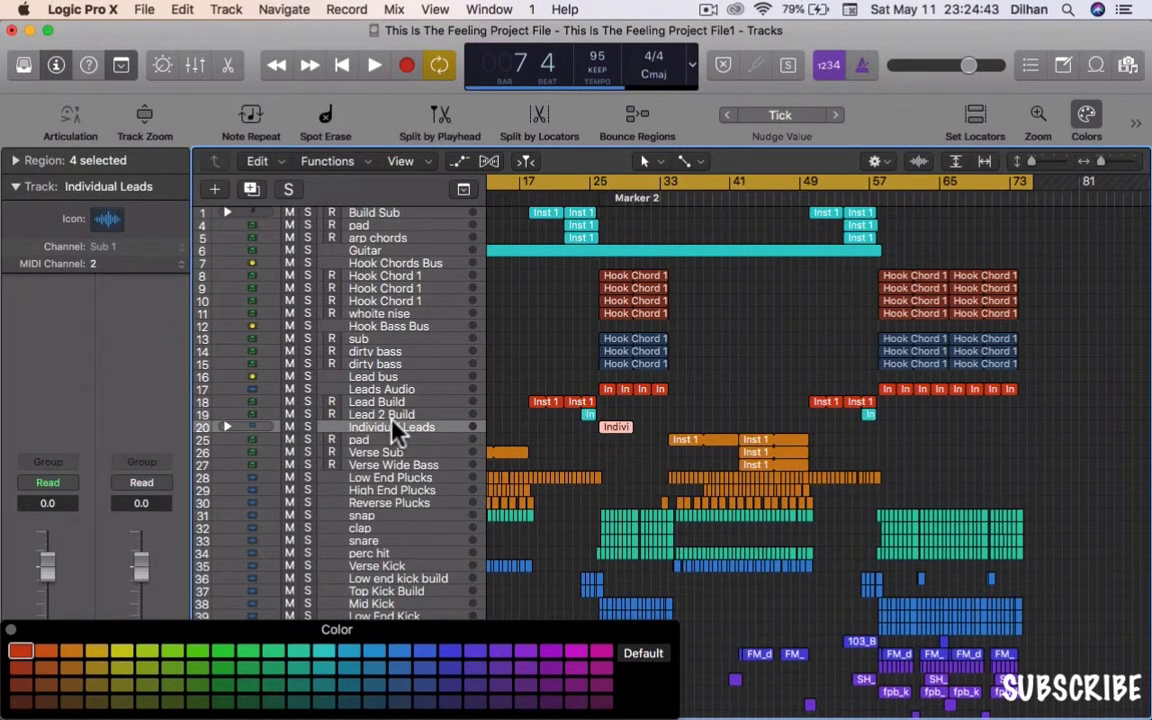
{"action": "left_click", "coordinate": [223, 652]}
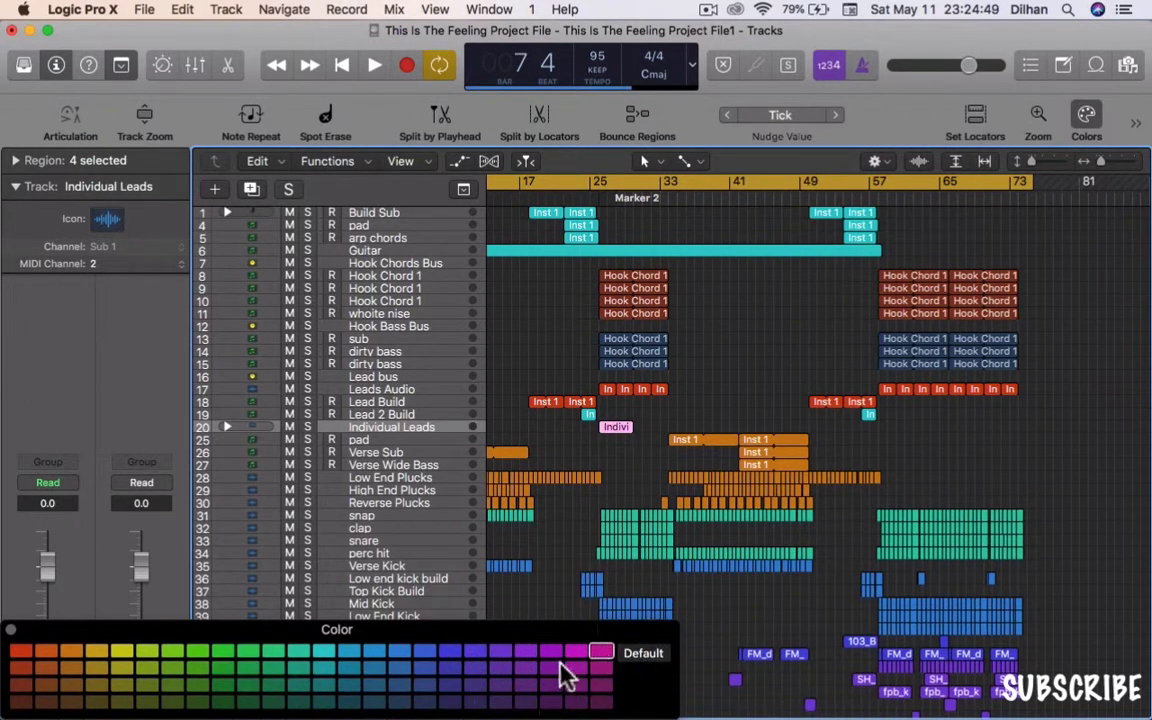
- Recolor the regions of tracks 8 to 11 together, trying blue and yellow before settling on magenta, and close the color palette
{"action": "left_click", "coordinate": [443, 275]}
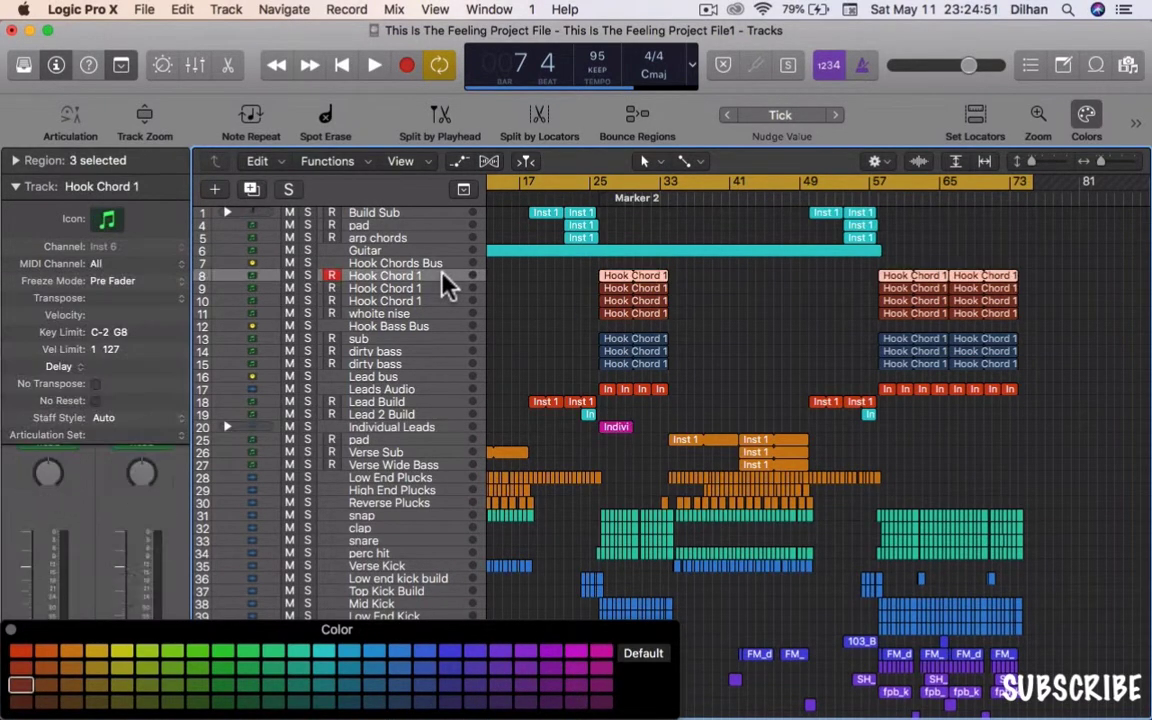
{"action": "left_click", "coordinate": [432, 314], "text": "shift"}
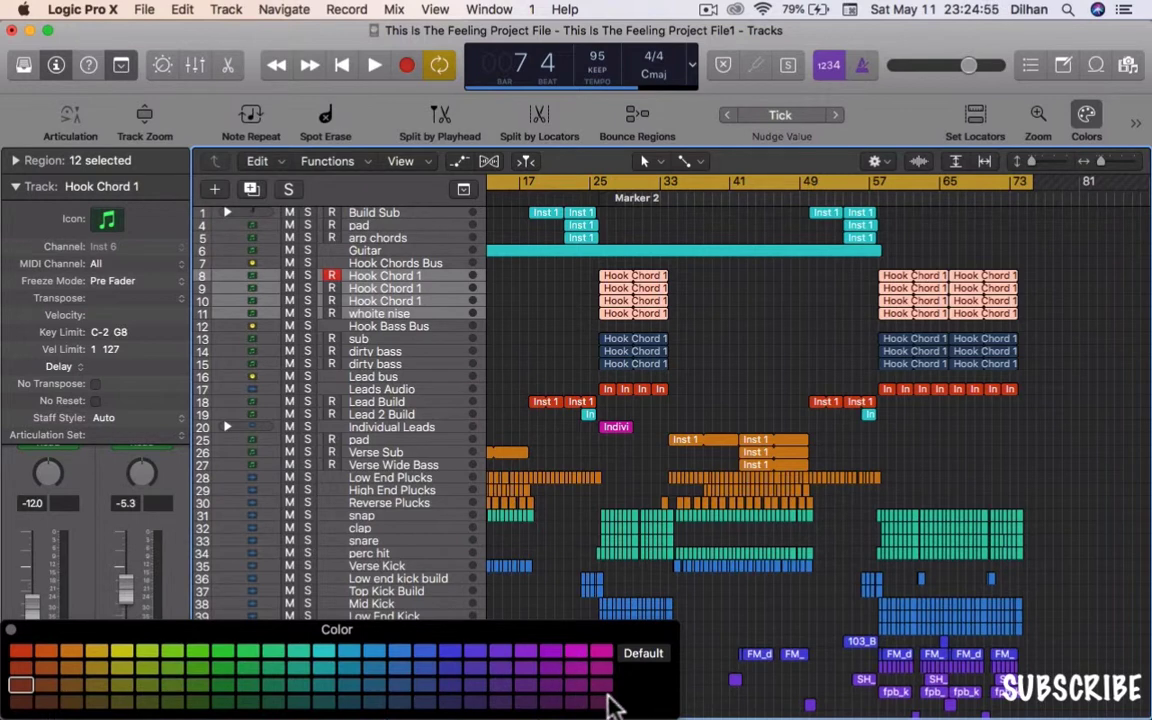
{"action": "left_click", "coordinate": [353, 669]}
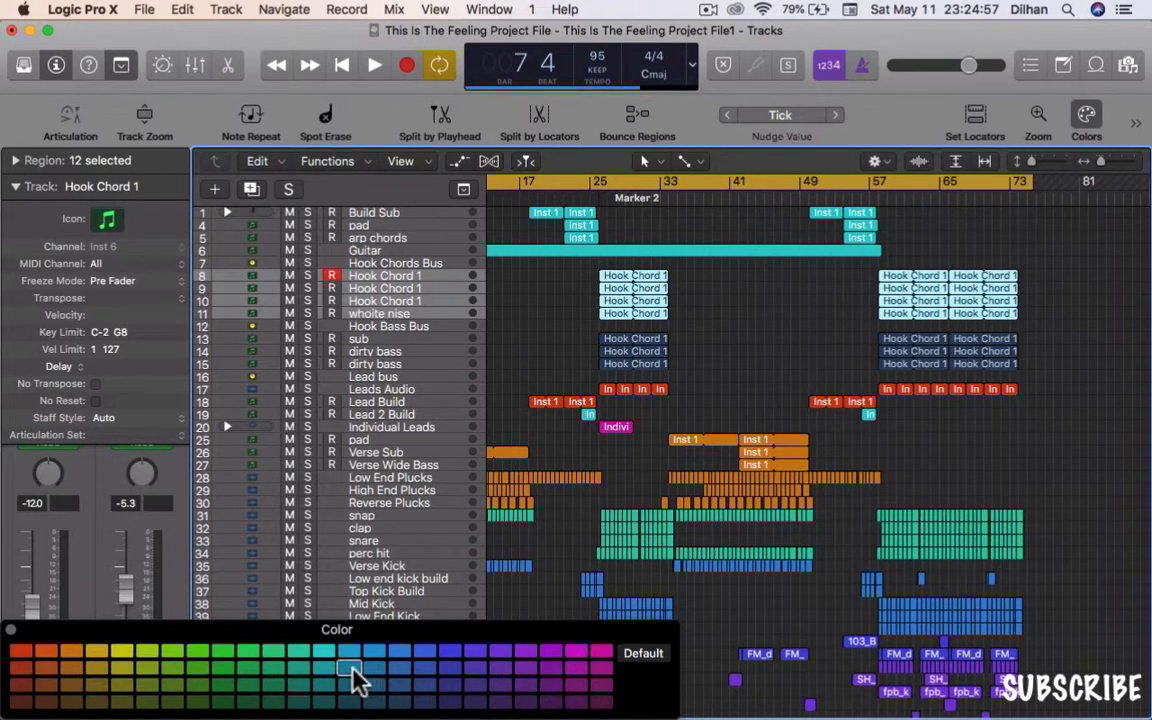
{"action": "left_click", "coordinate": [253, 669]}
{"action": "left_click", "coordinate": [124, 670]}
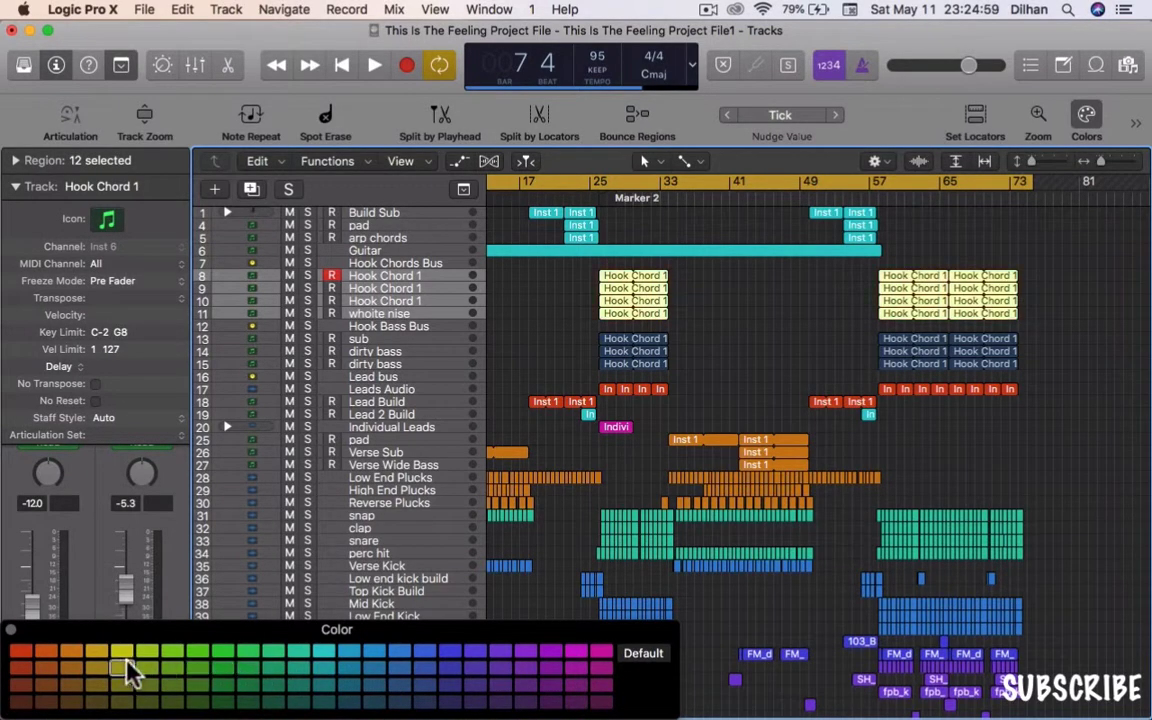
{"action": "left_click", "coordinate": [20, 655]}
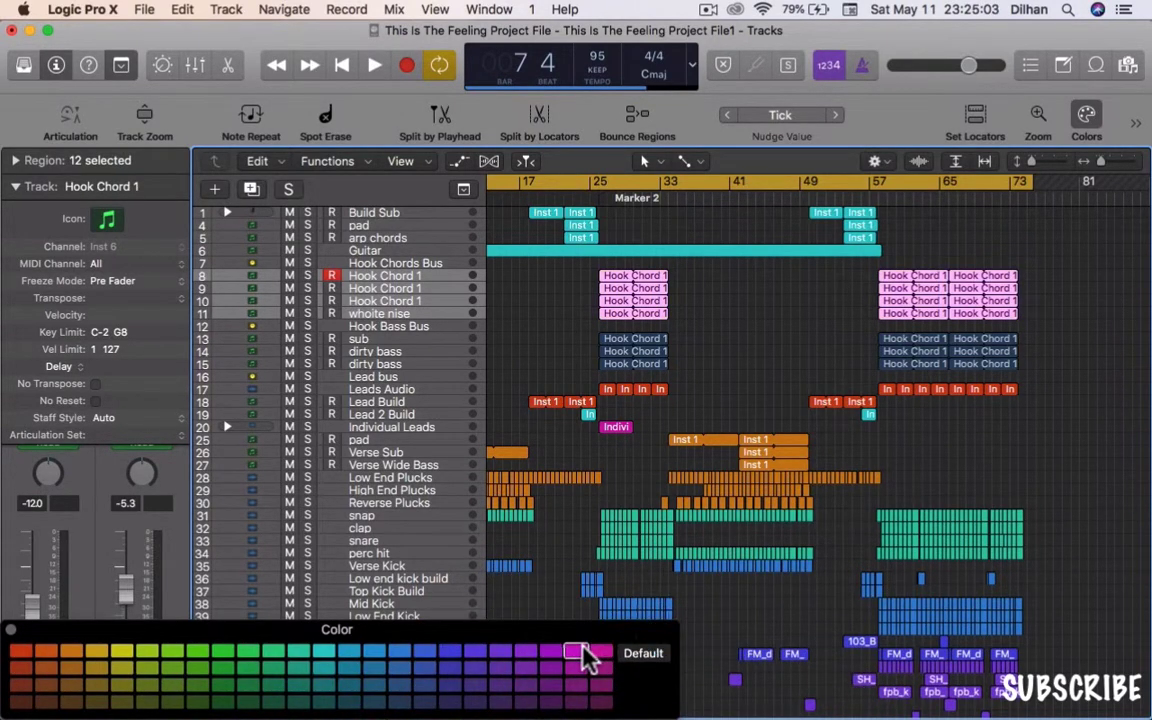
{"action": "left_click", "coordinate": [743, 390]}
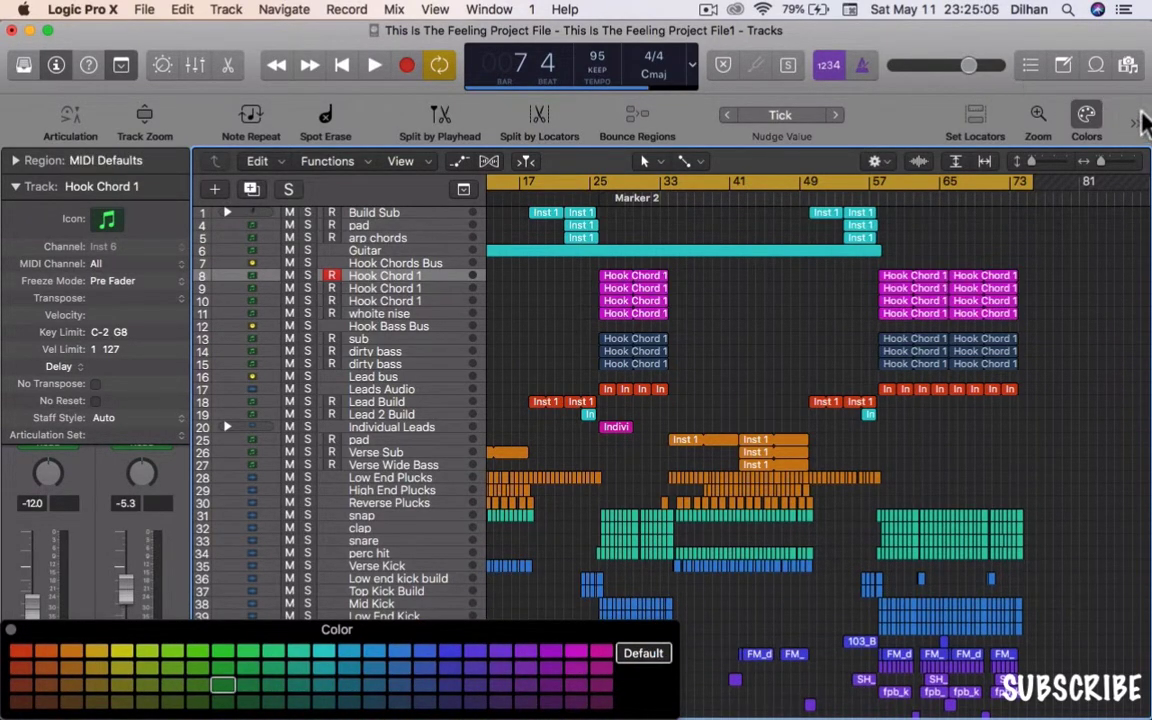
{"action": "left_click", "coordinate": [13, 629]}
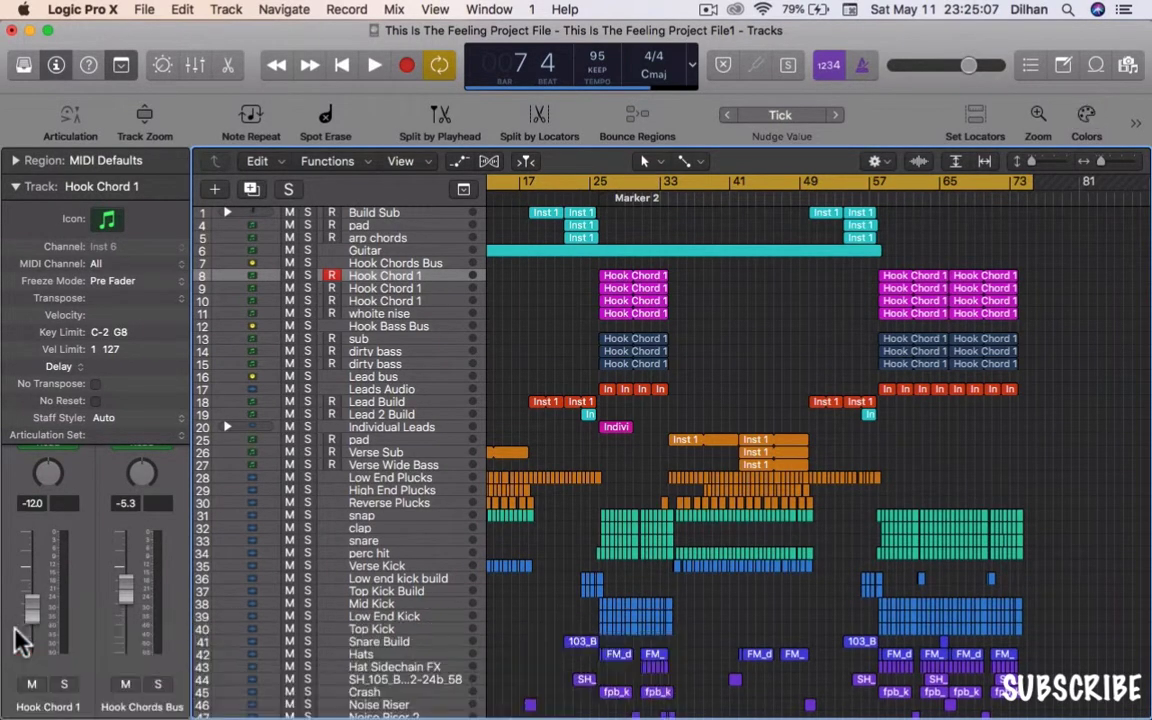
- Check the toolbar's remaining hidden functions and hide the toolbar
{"action": "left_click", "coordinate": [1135, 128]}
{"action": "left_click", "coordinate": [1000, 325]}
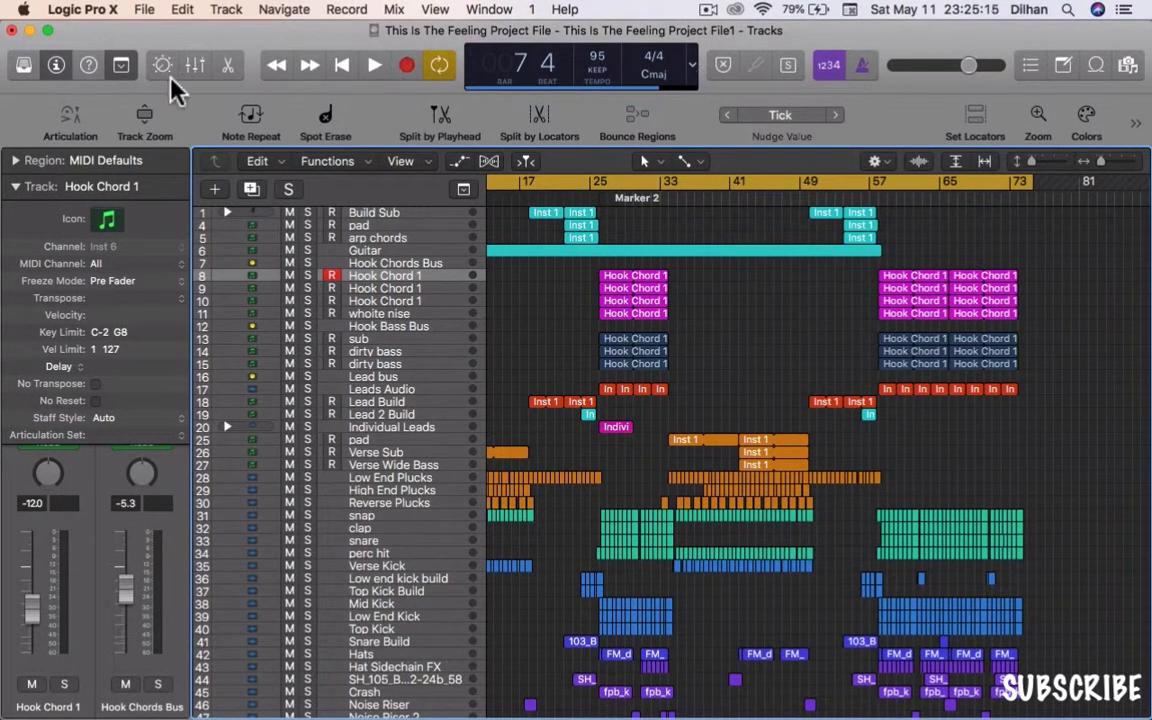
{"action": "left_click", "coordinate": [119, 68]}
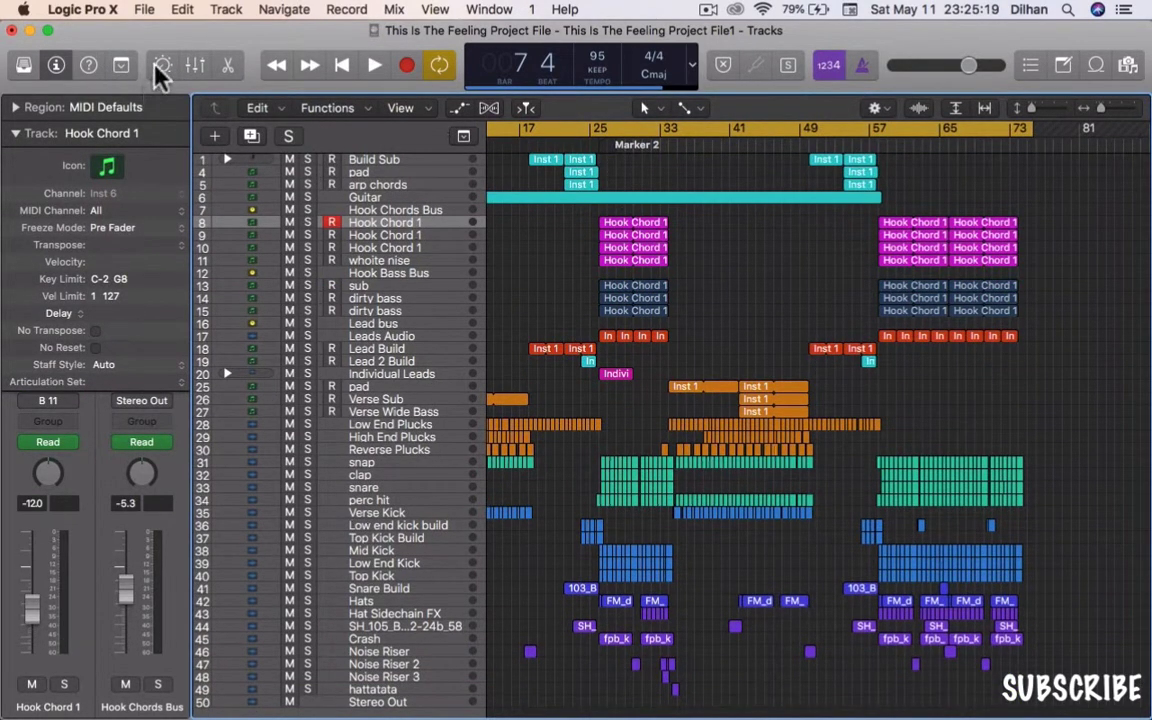
- Show the Smart Controls for the Hook Chord 1 track and switch from its controls to the EQ view
{"action": "left_click", "coordinate": [161, 68]}
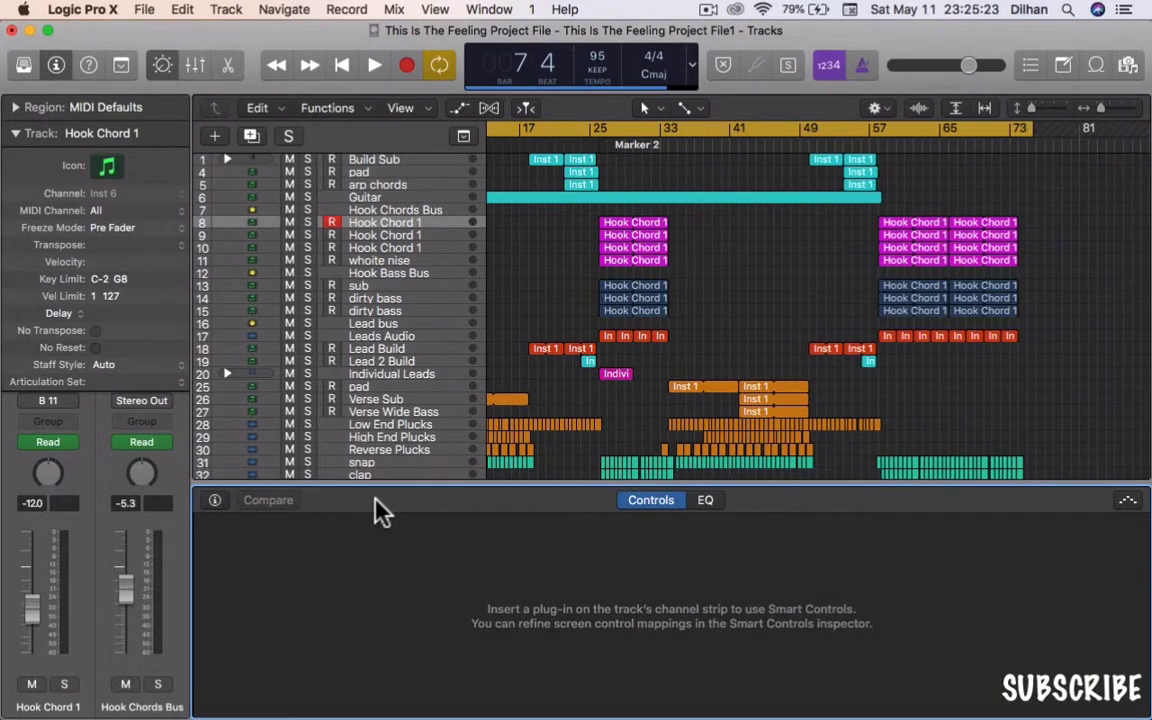
{"action": "left_click", "coordinate": [705, 503]}
{"action": "left_click", "coordinate": [640, 505]}
{"action": "left_click", "coordinate": [705, 502]}
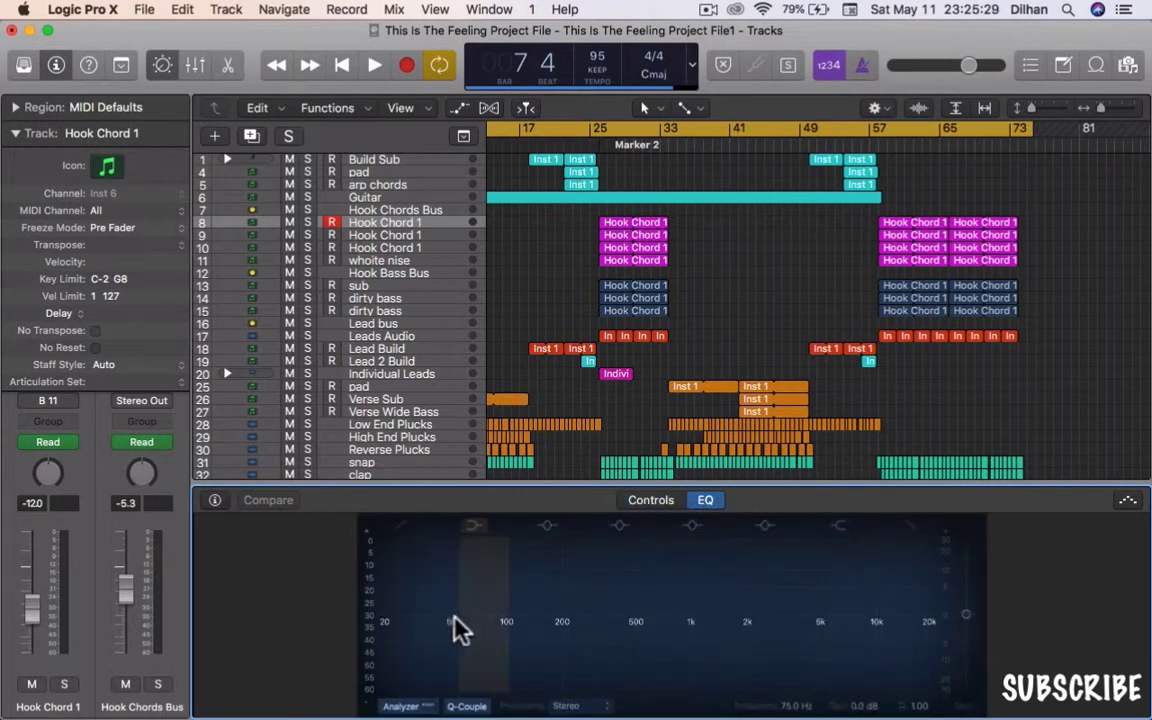
- Boost Hook Chord 1's low shelf about 14.5 dB at 74 Hz and cut about 16.5 dB at 320 Hz
{"action": "left_click_drag", "start_coordinate": [455, 628], "coordinate": [458, 580]}
{"action": "left_click", "coordinate": [404, 526]}
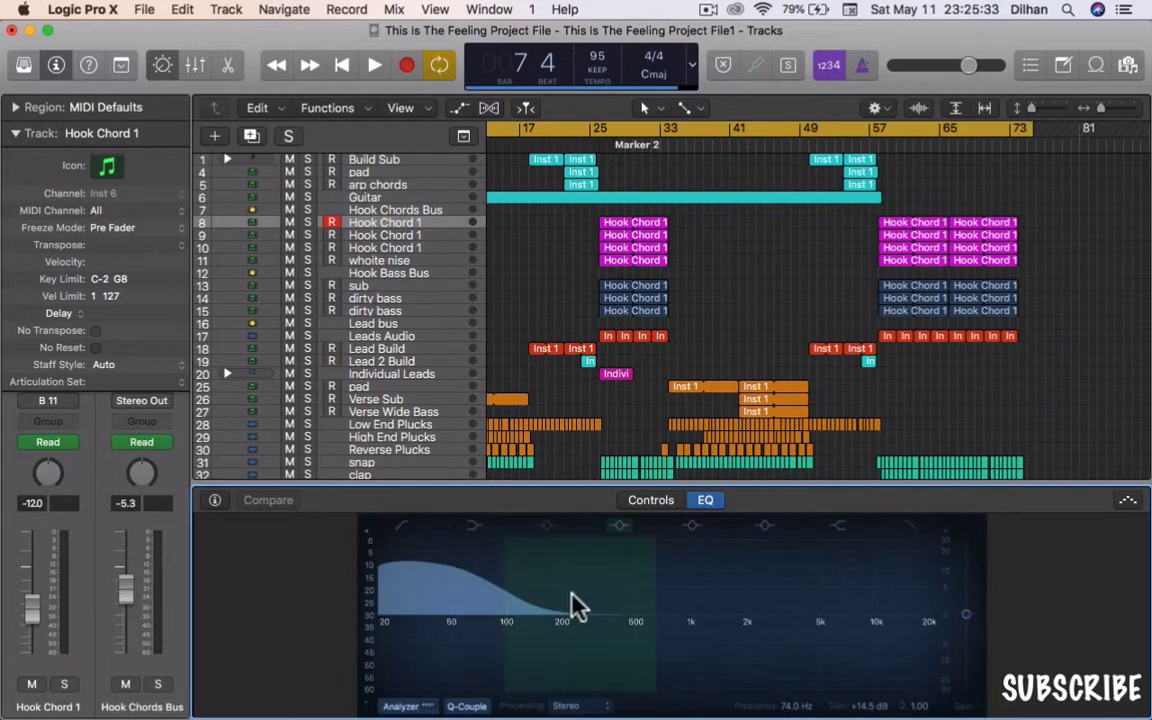
{"action": "left_click_drag", "start_coordinate": [563, 625], "coordinate": [588, 676]}
- Play the arrangement and insert a Channel EQ on the snap track
{"action": "key", "text": "space"}
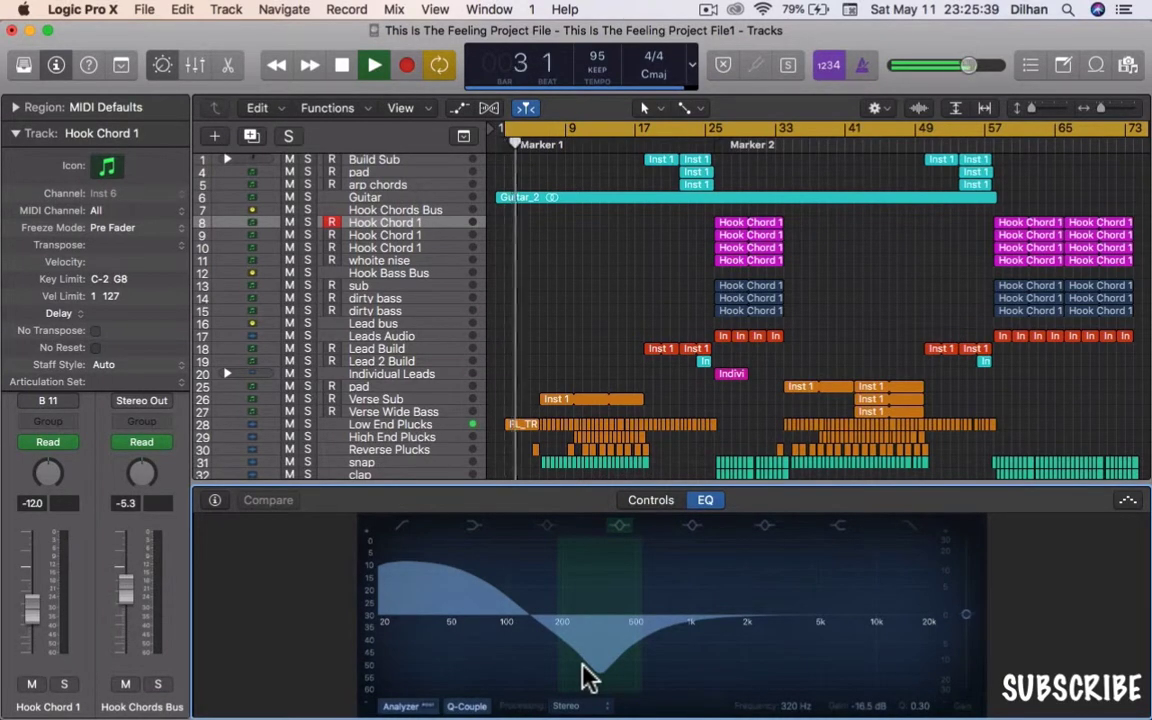
{"action": "left_click", "coordinate": [422, 451]}
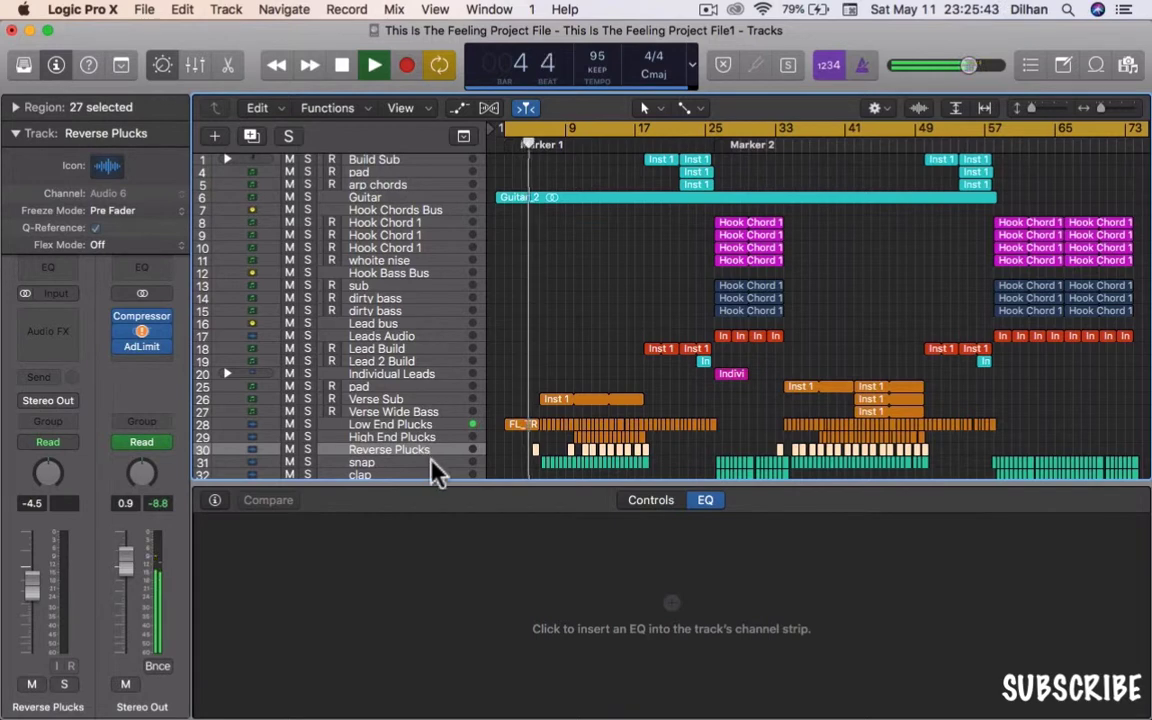
{"action": "left_click", "coordinate": [414, 461]}
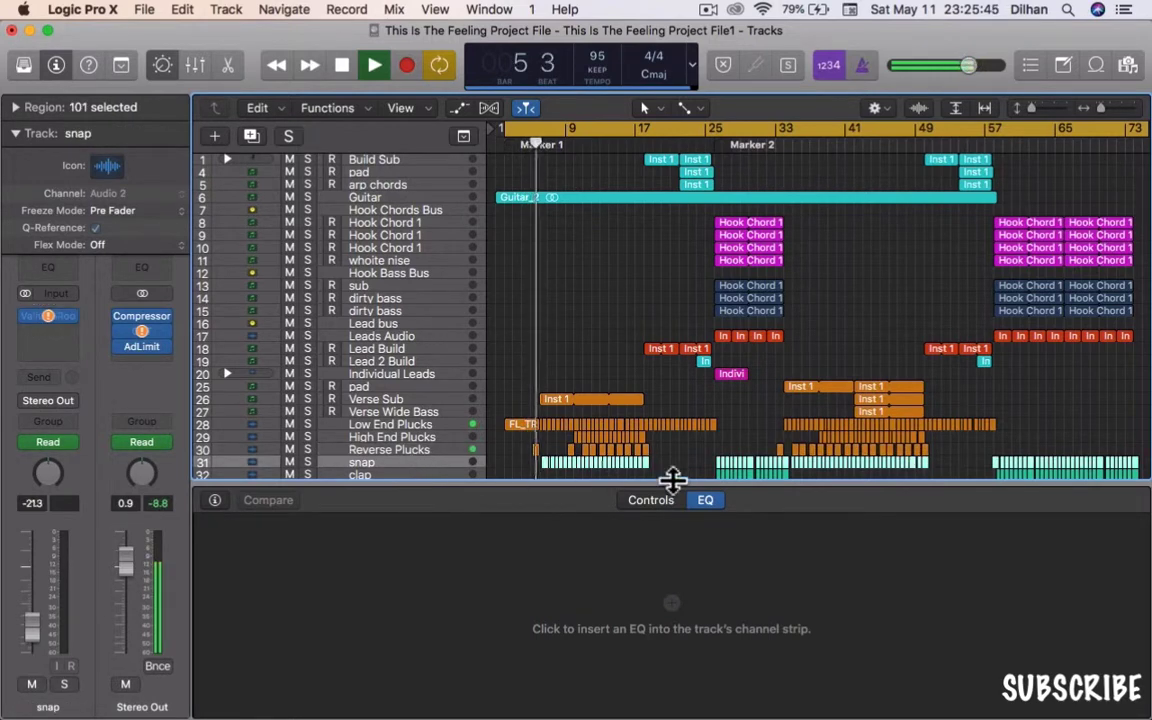
{"action": "left_click", "coordinate": [682, 500]}
{"action": "left_click", "coordinate": [698, 501]}
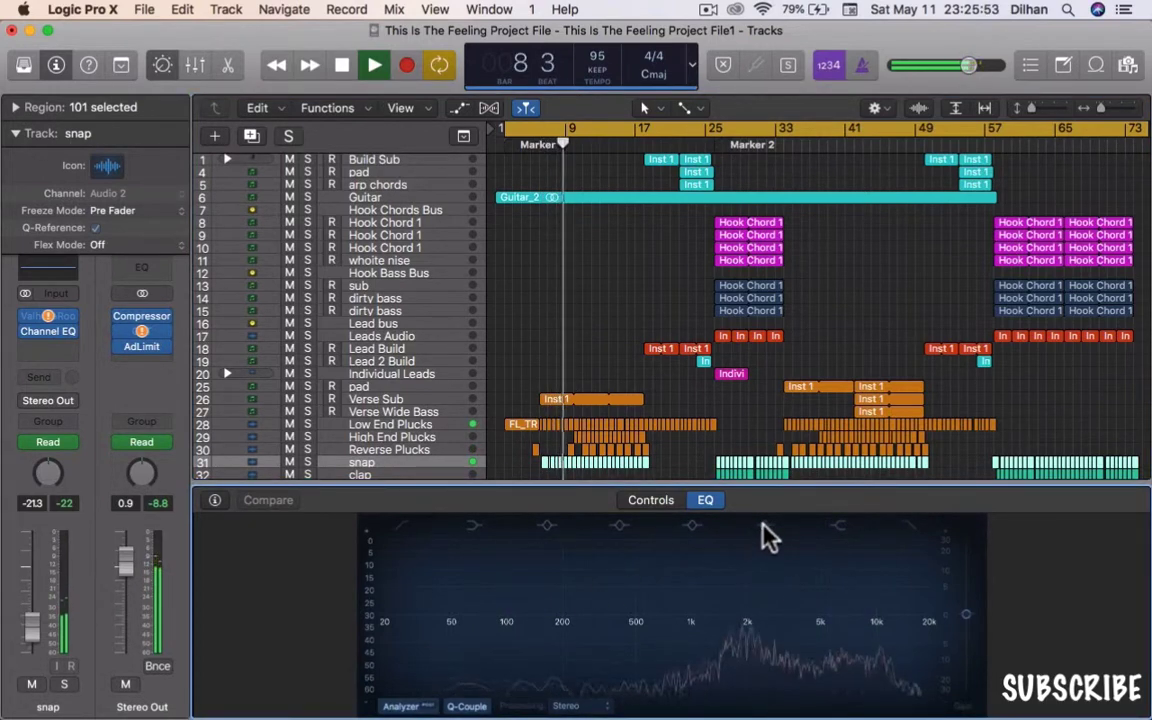
- Boost the snap EQ about 11.5 dB at 770 Hz, cancel the software installation request, and during playback cut the high shelf about 9 dB at 4150 Hz
{"action": "left_click_drag", "start_coordinate": [738, 621], "coordinate": [739, 582]}
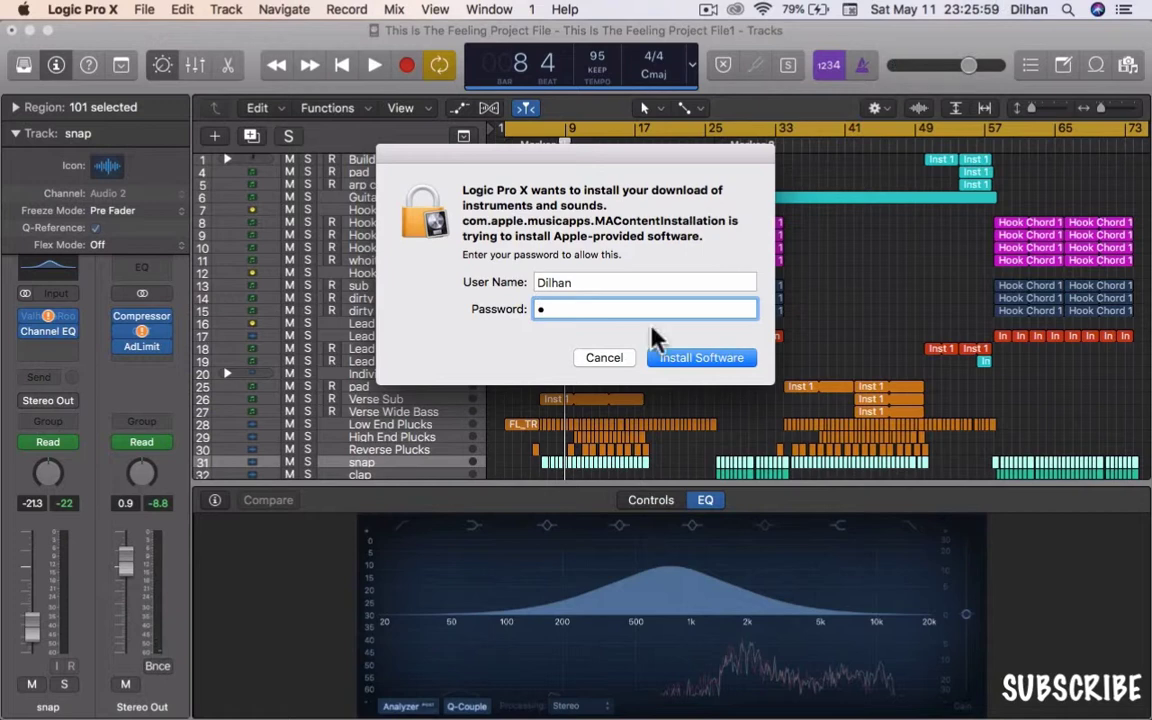
{"action": "left_click", "coordinate": [606, 358]}
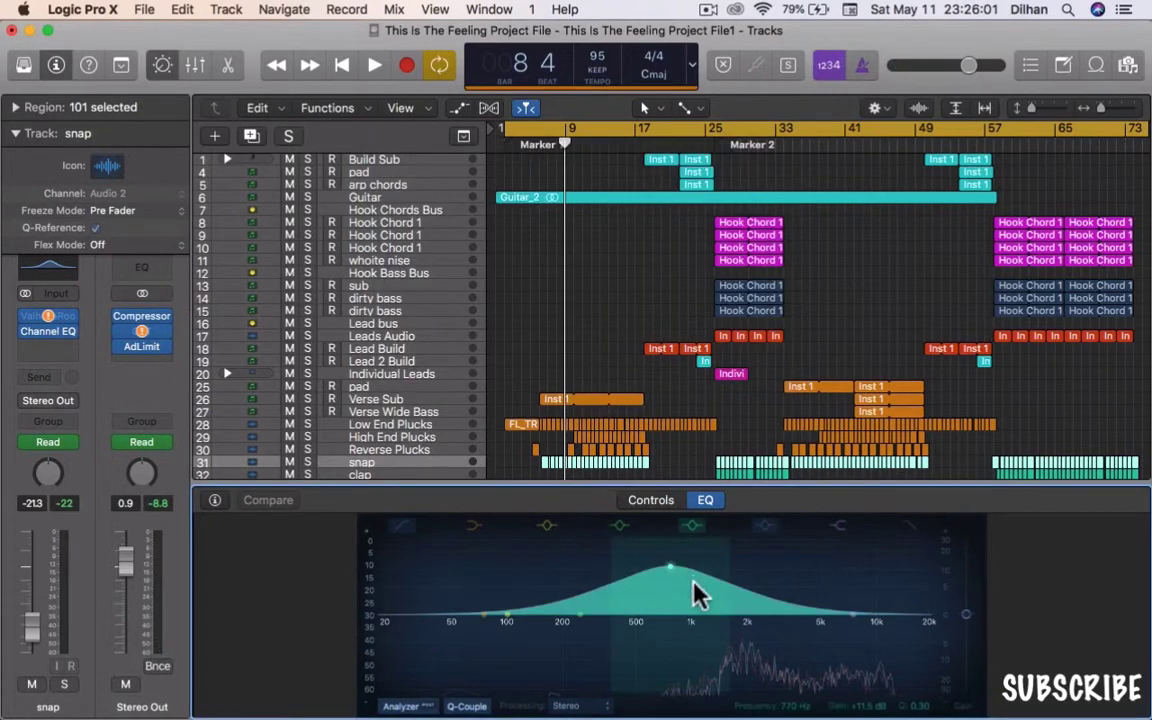
{"action": "key", "text": "space"}
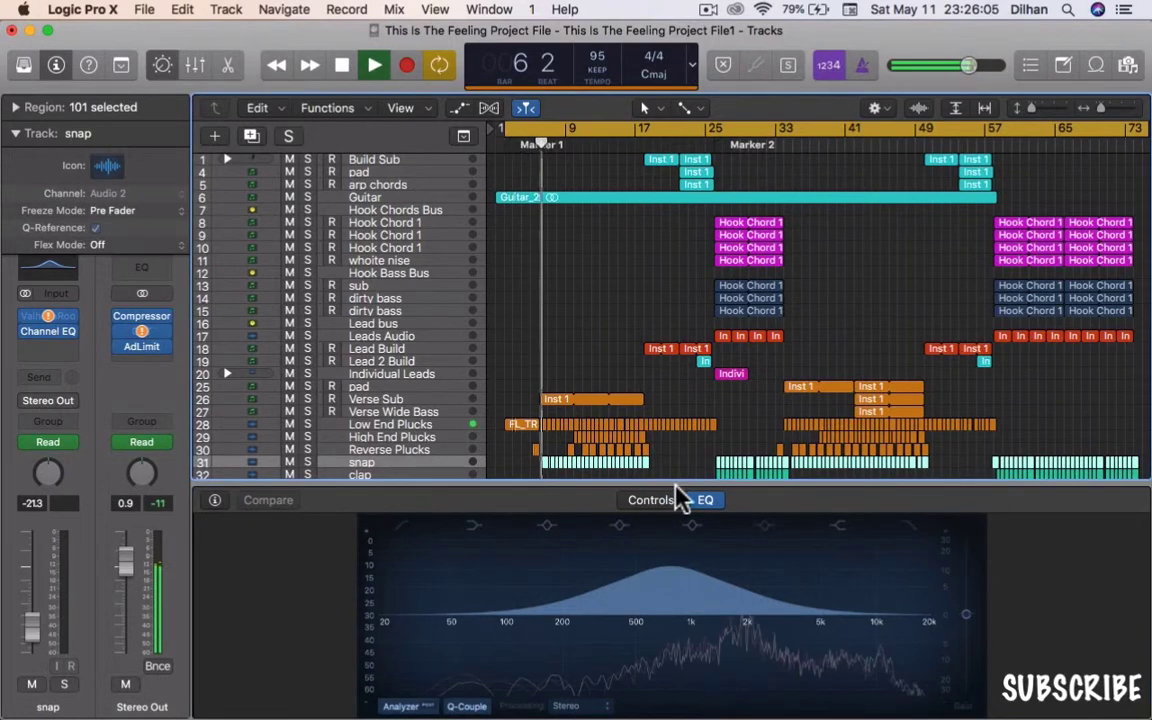
{"action": "left_click_drag", "start_coordinate": [856, 617], "coordinate": [808, 655]}
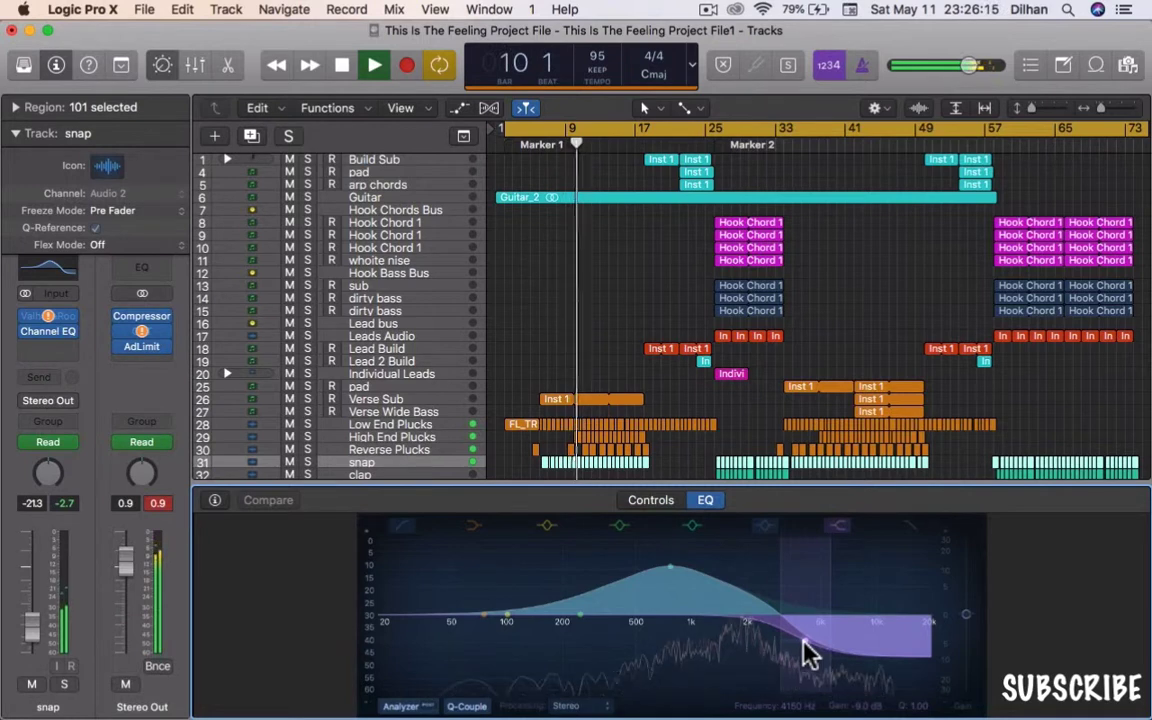
- Move the snap EQ's high shelf to about 6600 Hz with a cut of about 6.6 dB, and return to the controls view with playback stopped
{"action": "key", "text": "XF86AudioRaiseVolume"}
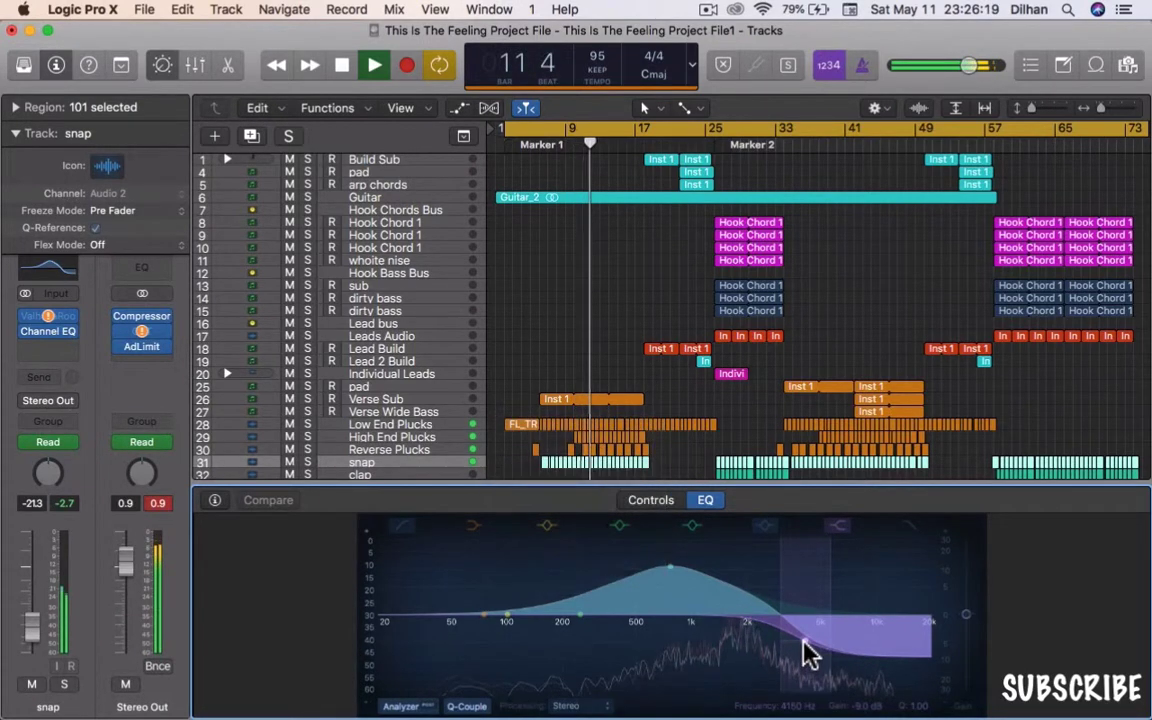
{"action": "left_click_drag", "start_coordinate": [810, 655], "coordinate": [845, 640]}
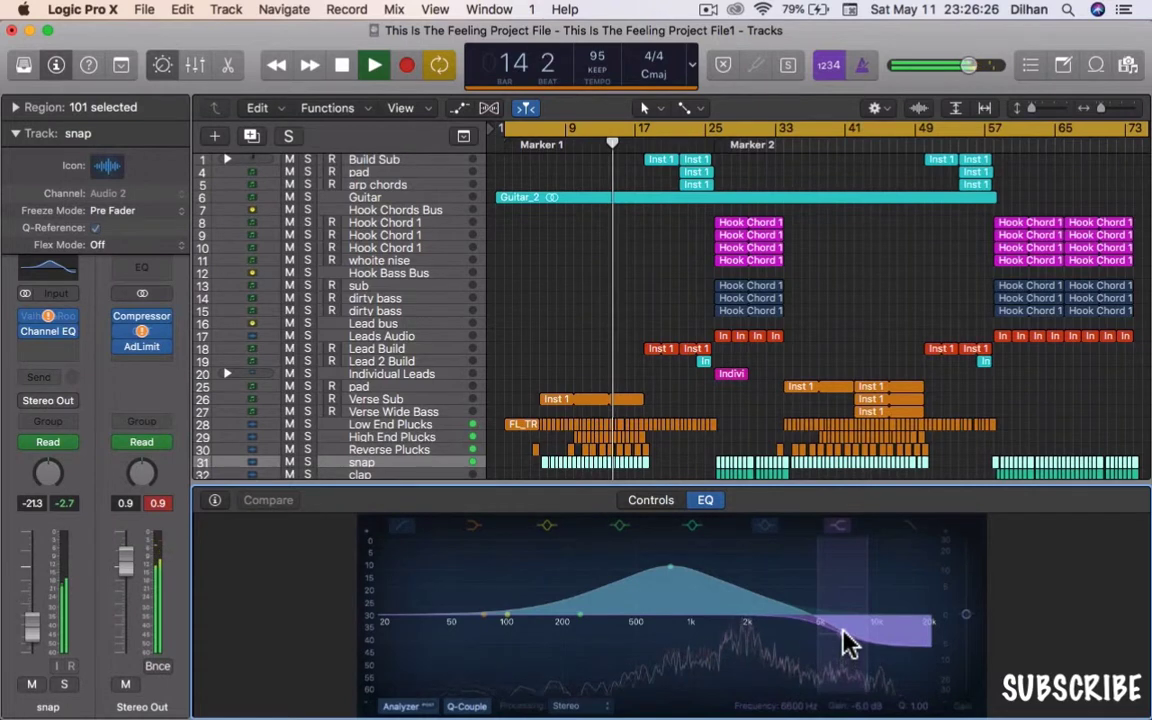
{"action": "left_click", "coordinate": [651, 500]}
{"action": "key", "text": "space"}
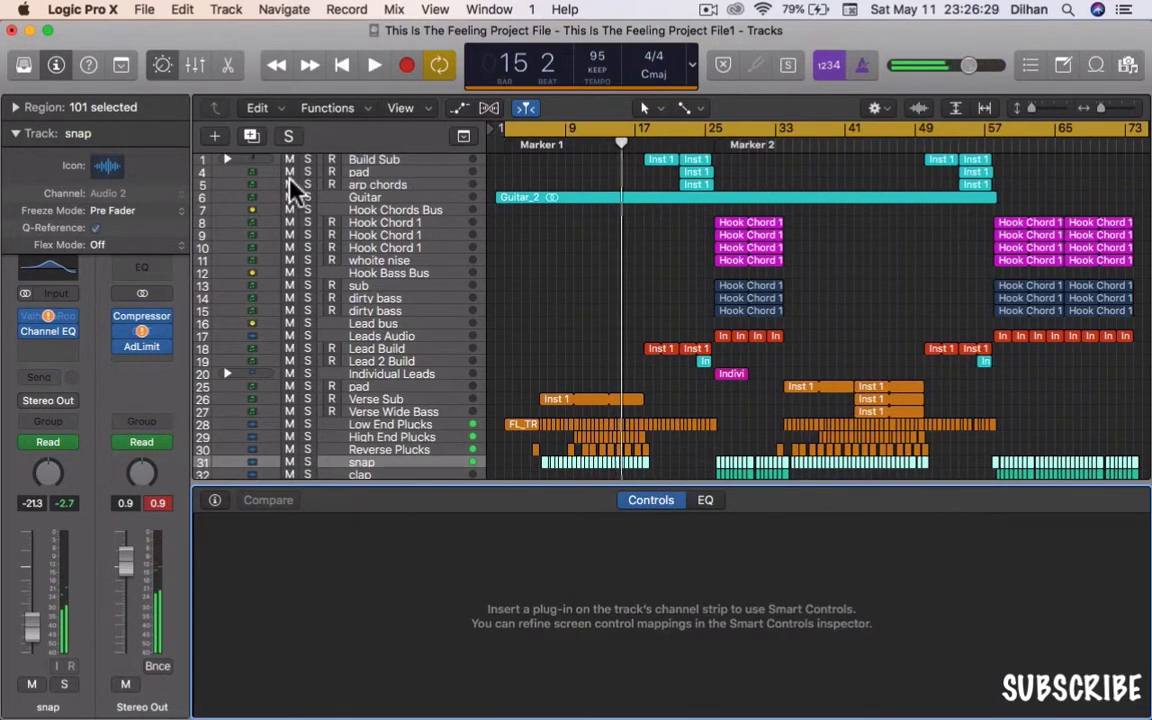
- Replace the Smart Controls with the mixer and start playing the arrangement
{"action": "left_click", "coordinate": [163, 66]}
{"action": "left_click", "coordinate": [195, 66]}
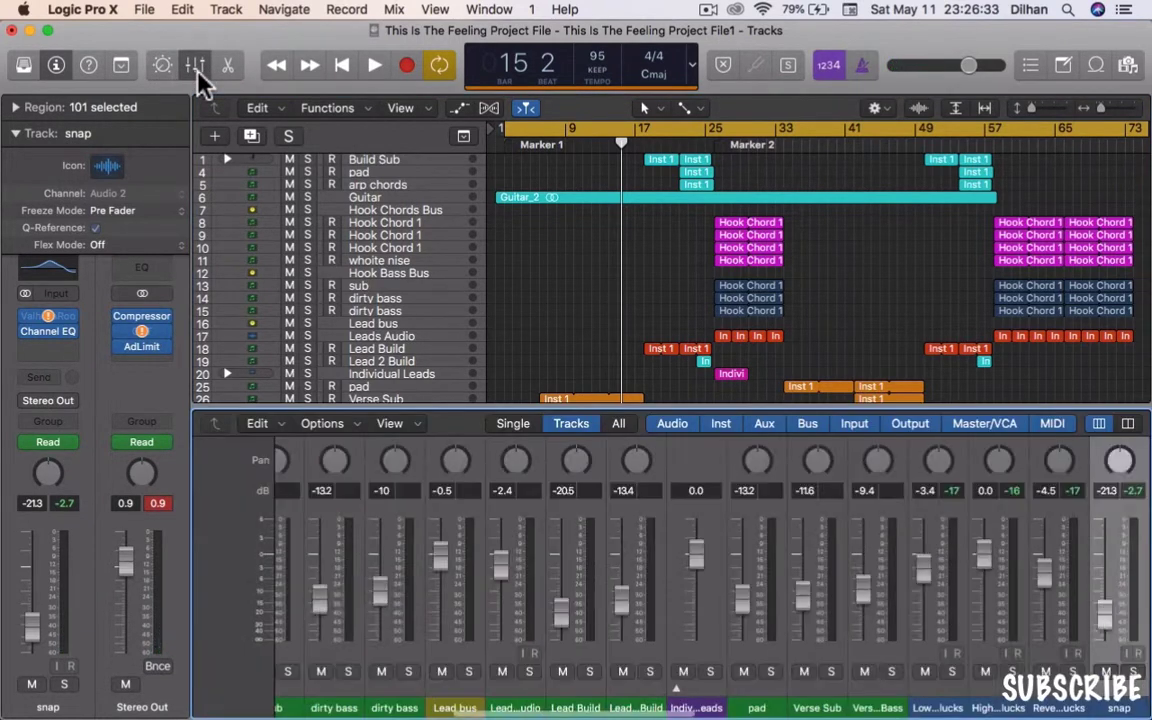
{"action": "key", "text": "space"}
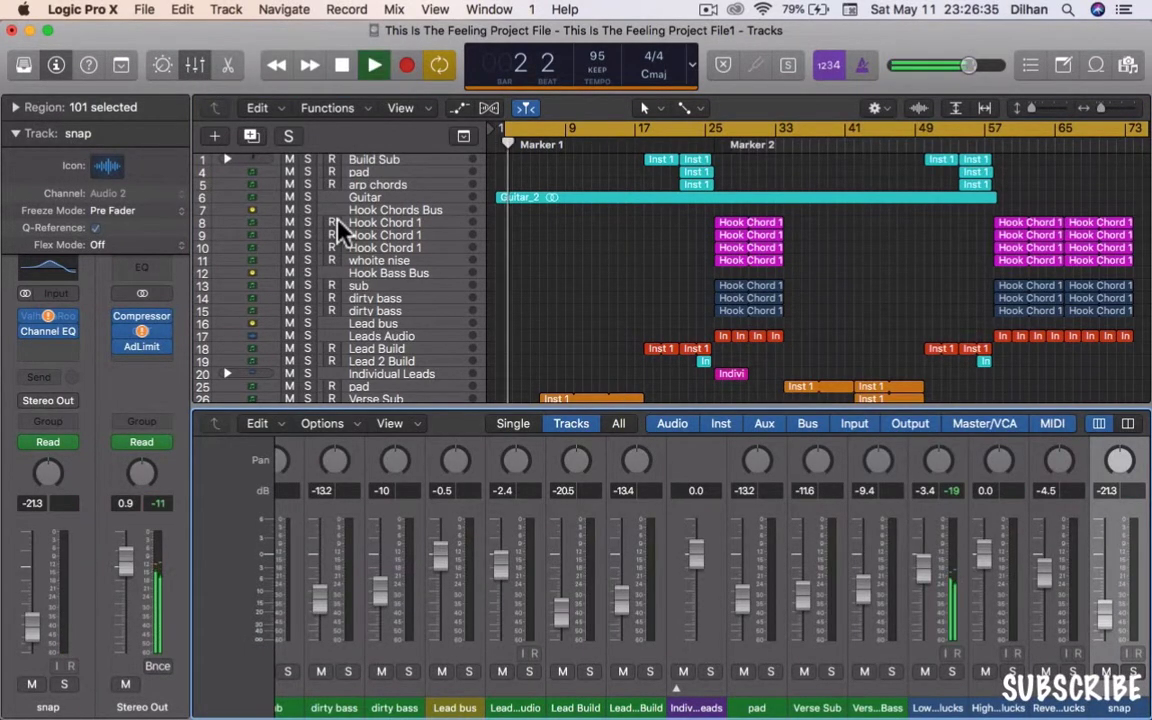
{"action": "left_click", "coordinate": [257, 423]}
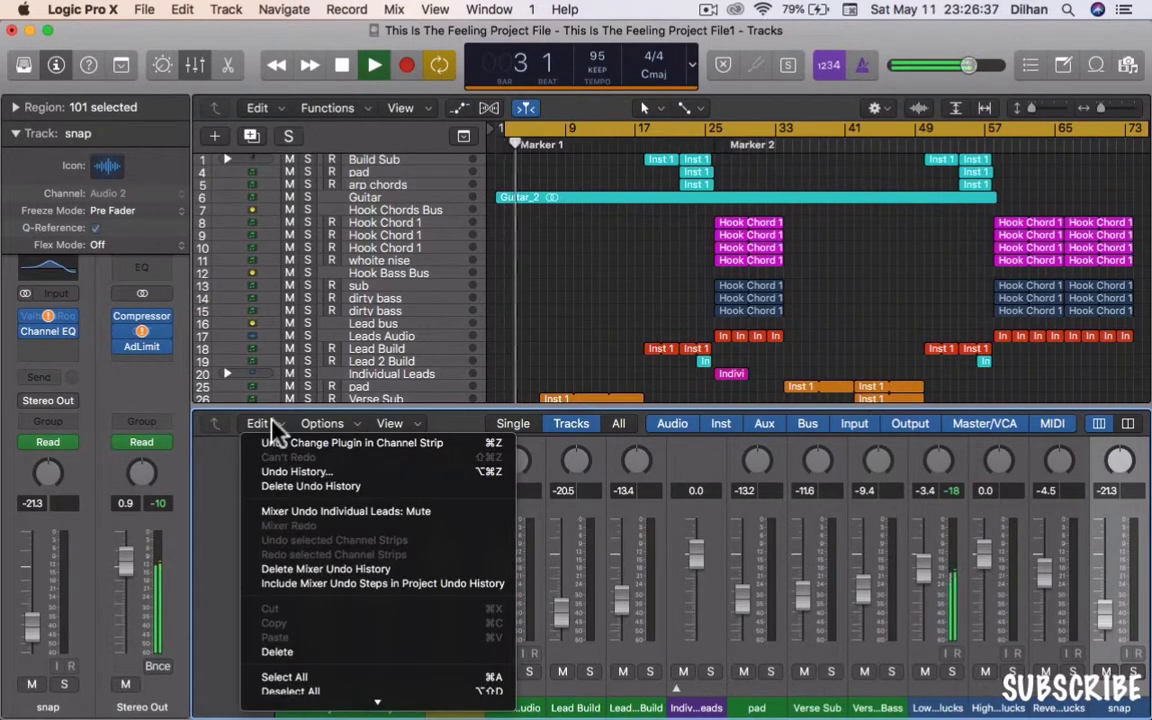
{"action": "left_click", "coordinate": [215, 530]}
- Find the snap channel strip in the mixer and sweep its volume fader up and back down during playback
{"action": "scroll", "coordinate": [427, 617], "scroll_direction": "left", "scroll_amount": 15}
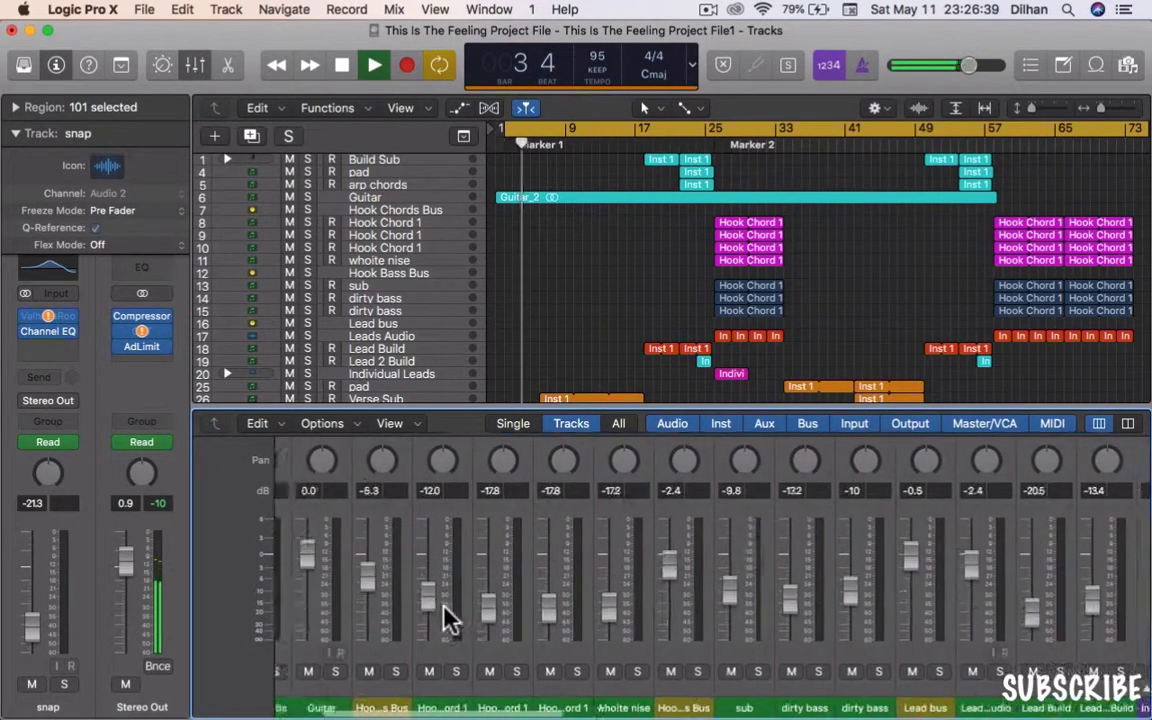
{"action": "scroll", "coordinate": [450, 617], "scroll_direction": "right", "scroll_amount": 6}
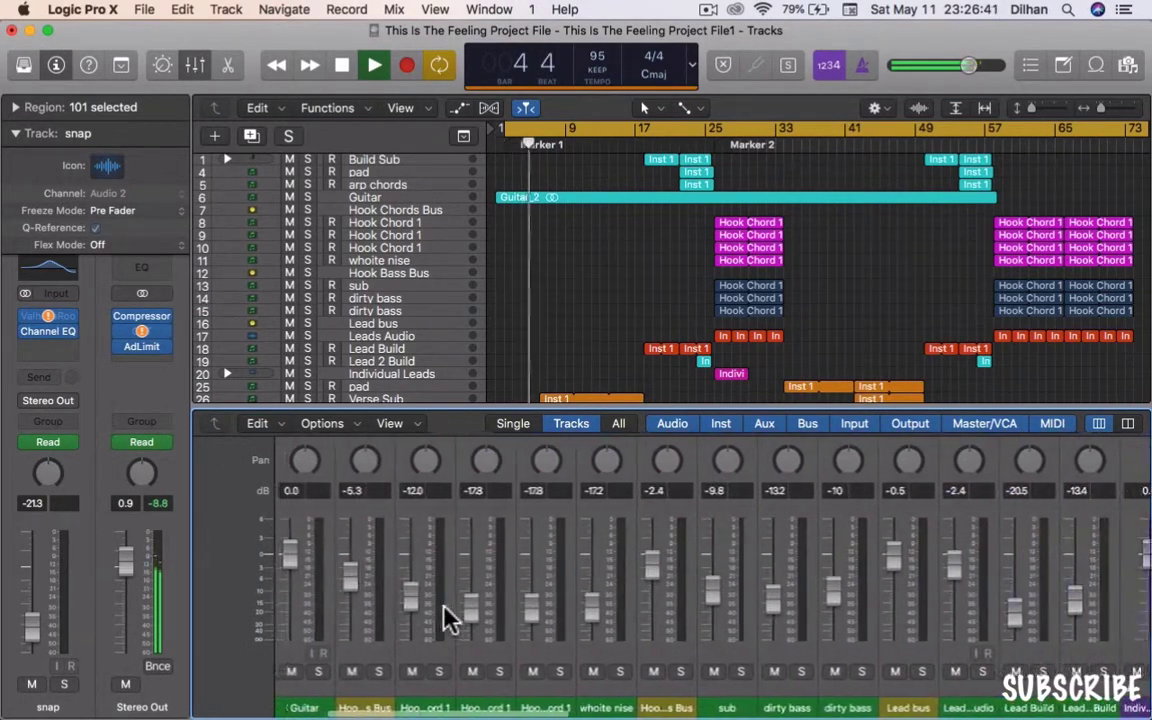
{"action": "scroll", "coordinate": [450, 617], "scroll_direction": "right", "scroll_amount": 8}
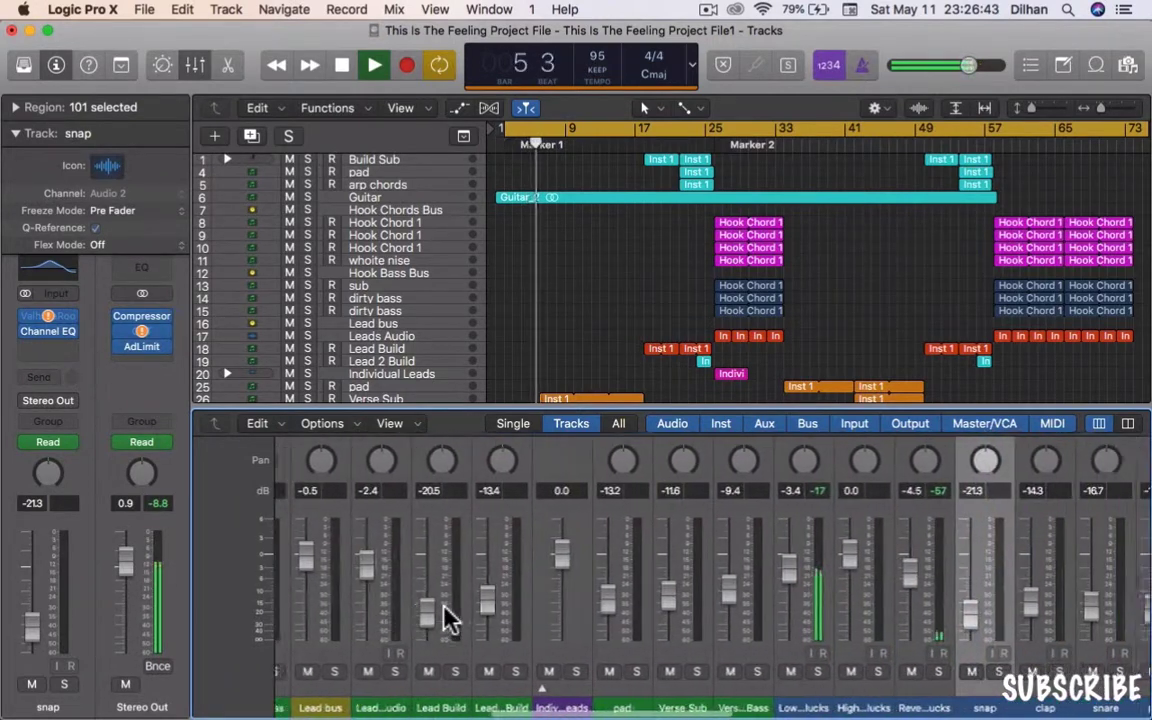
{"action": "scroll", "coordinate": [449, 617], "scroll_direction": "right", "scroll_amount": 7}
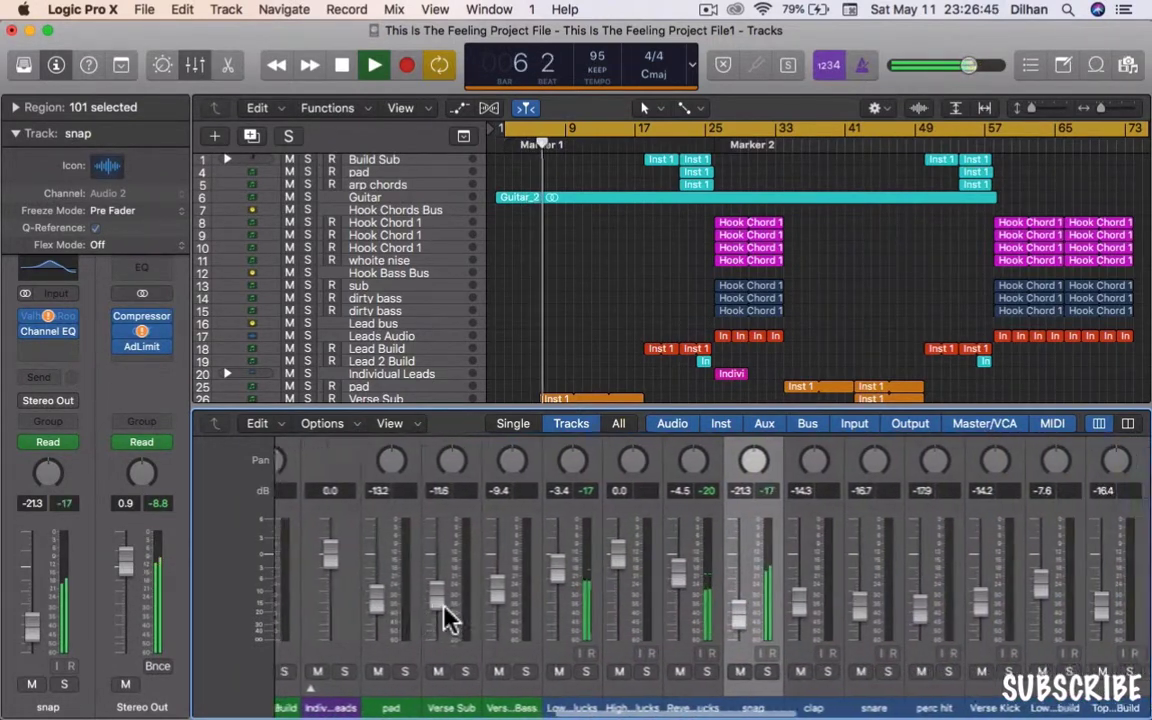
{"action": "scroll", "coordinate": [447, 612], "scroll_direction": "right", "scroll_amount": 1}
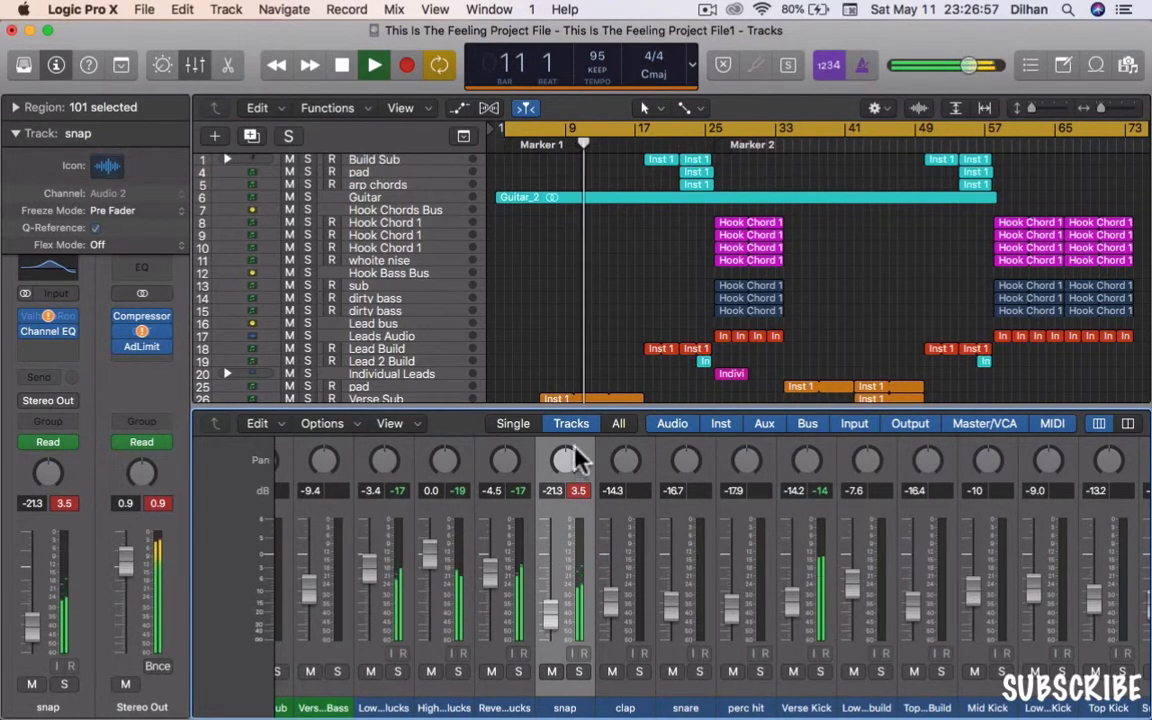
{"action": "left_click_drag", "start_coordinate": [553, 615], "coordinate": [551, 560]}
{"action": "left_click_drag", "start_coordinate": [551, 515], "coordinate": [557, 625]}
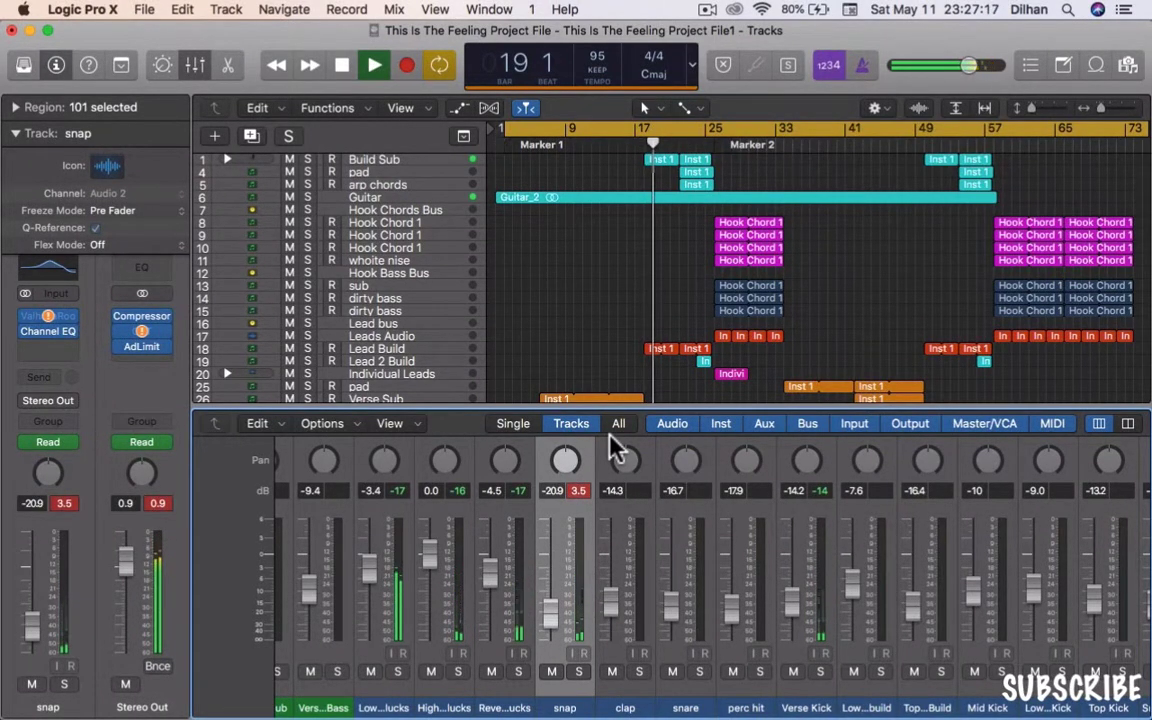
- Examine the levels of the track channel strips across the whole mixer while the arrangement plays
{"action": "scroll", "coordinate": [758, 617], "scroll_direction": "right", "scroll_amount": 8}
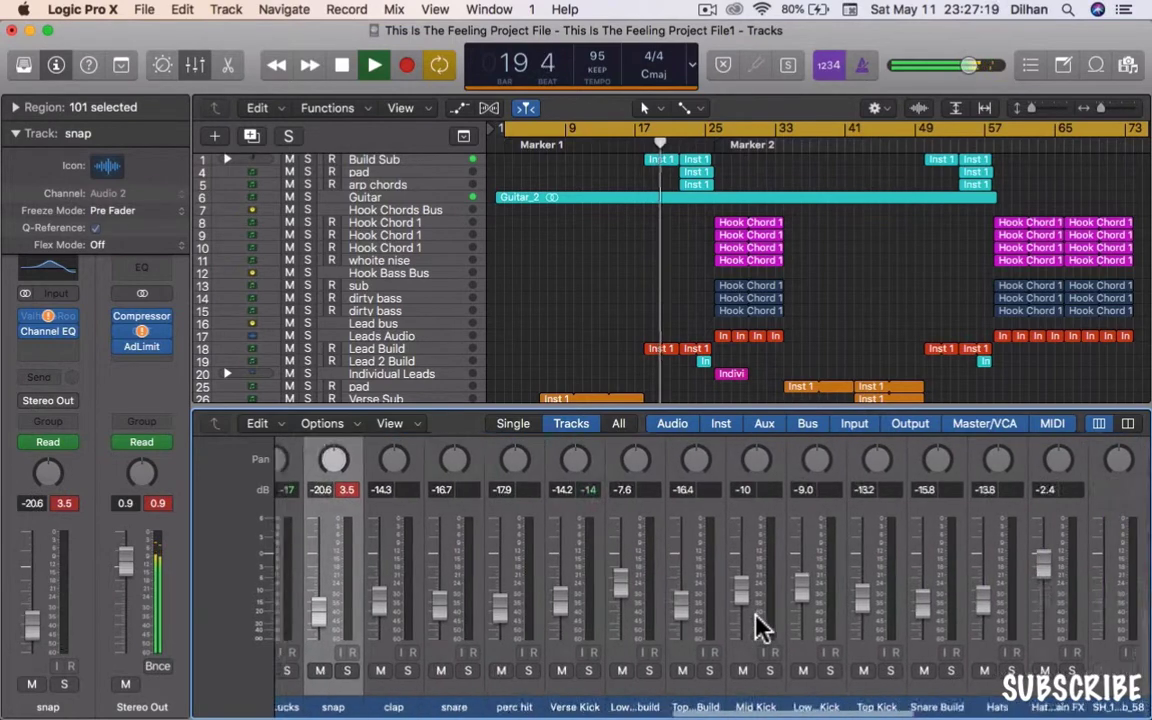
{"action": "scroll", "coordinate": [758, 627], "scroll_direction": "right", "scroll_amount": 8}
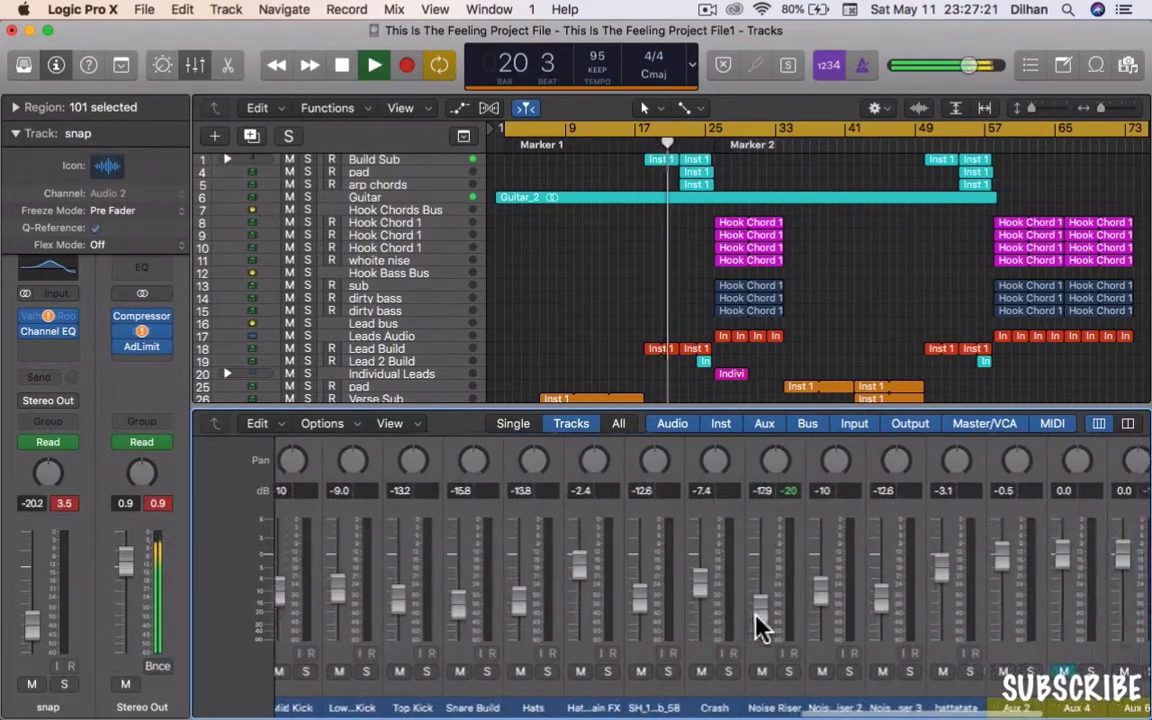
{"action": "scroll", "coordinate": [758, 627], "scroll_direction": "left", "scroll_amount": 10}
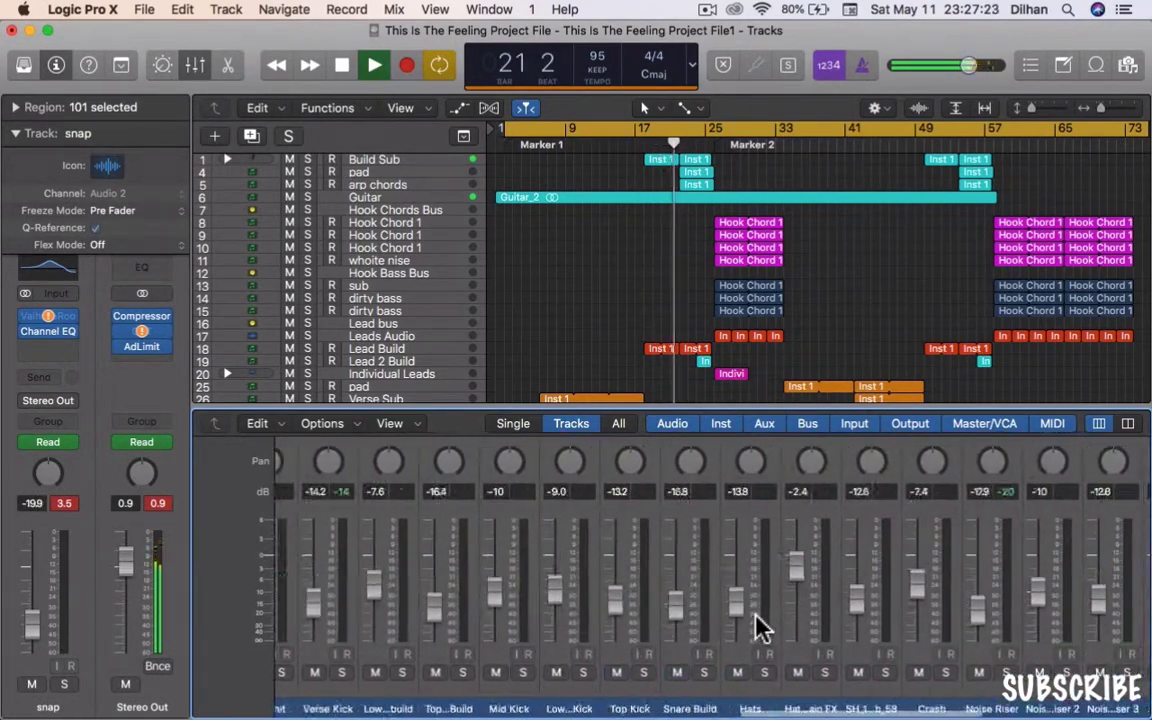
{"action": "scroll", "coordinate": [758, 627], "scroll_direction": "left", "scroll_amount": 3}
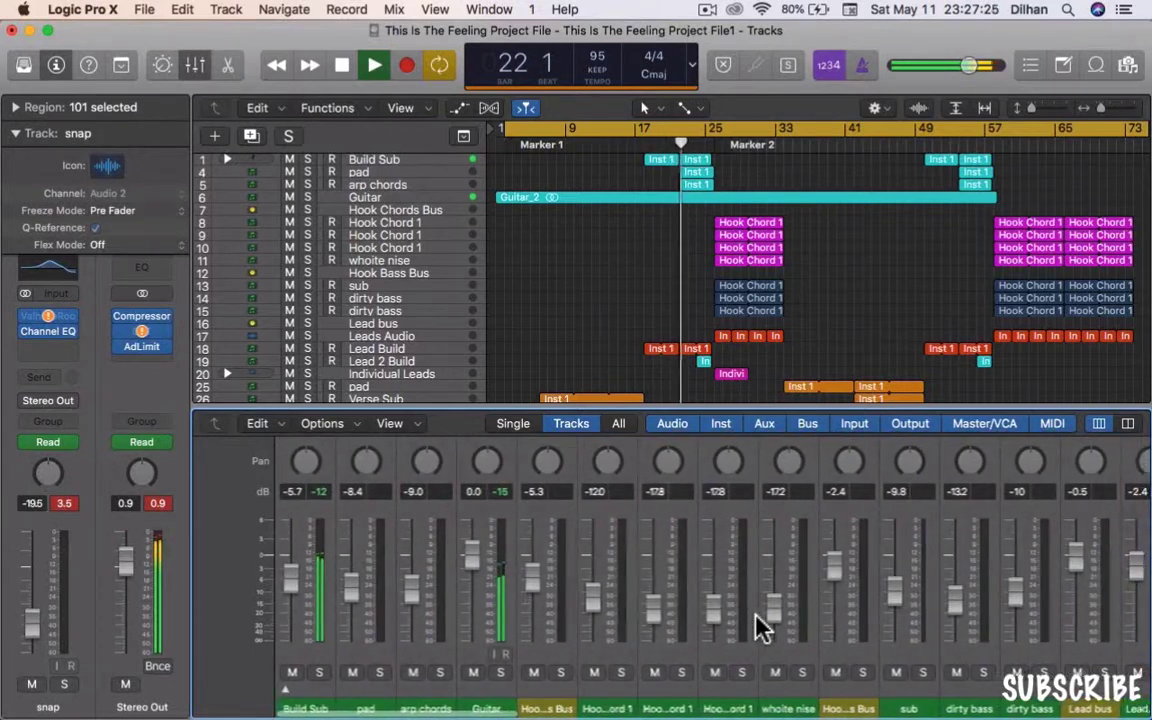
{"action": "key", "text": "XF86AudioRaiseVolume"}
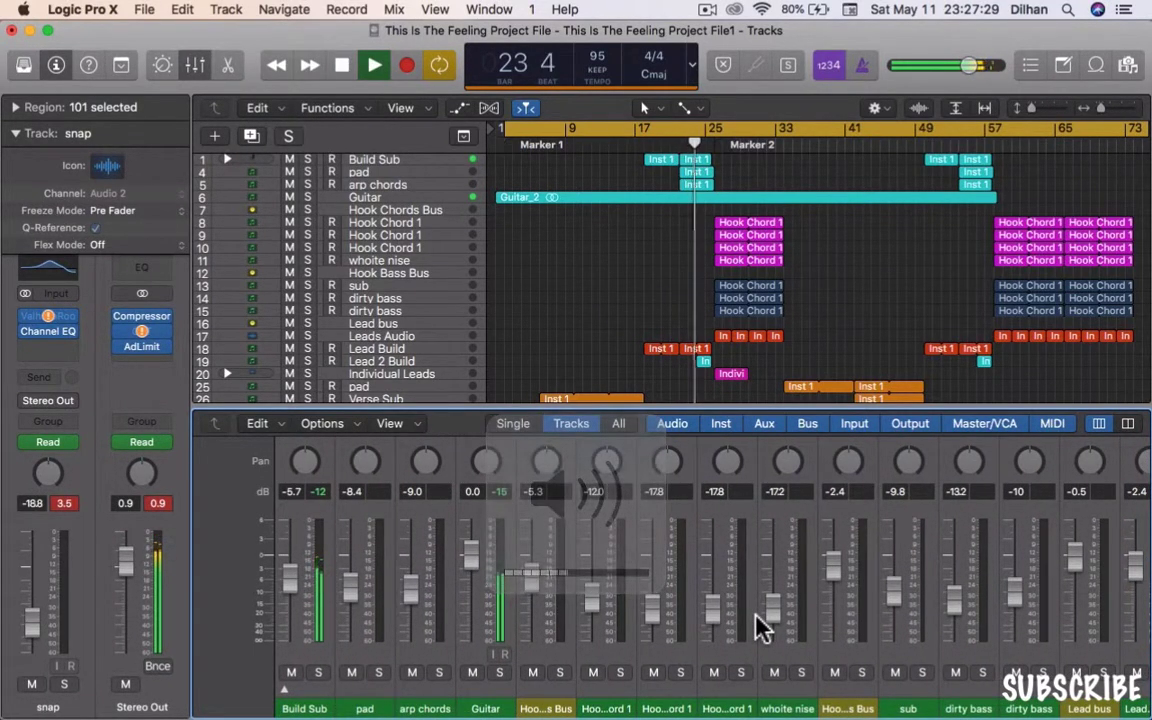
{"action": "scroll", "coordinate": [738, 506], "scroll_direction": "right", "scroll_amount": 10}
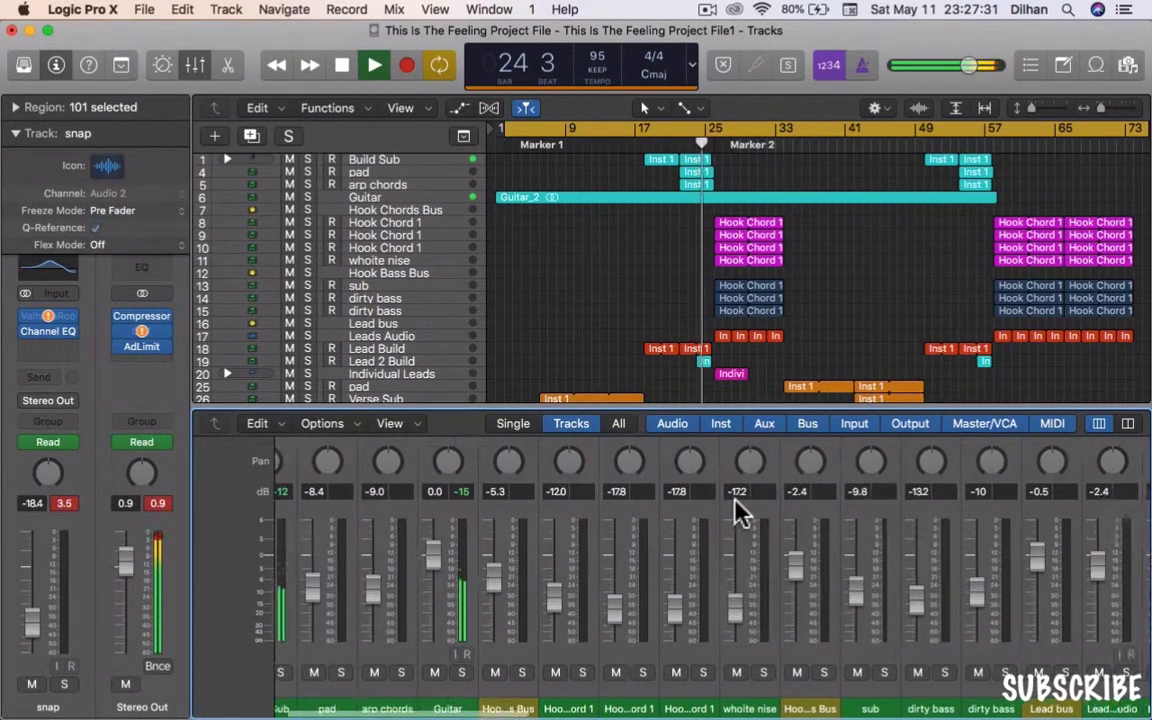
{"action": "scroll", "coordinate": [738, 510], "scroll_direction": "right", "scroll_amount": 3}
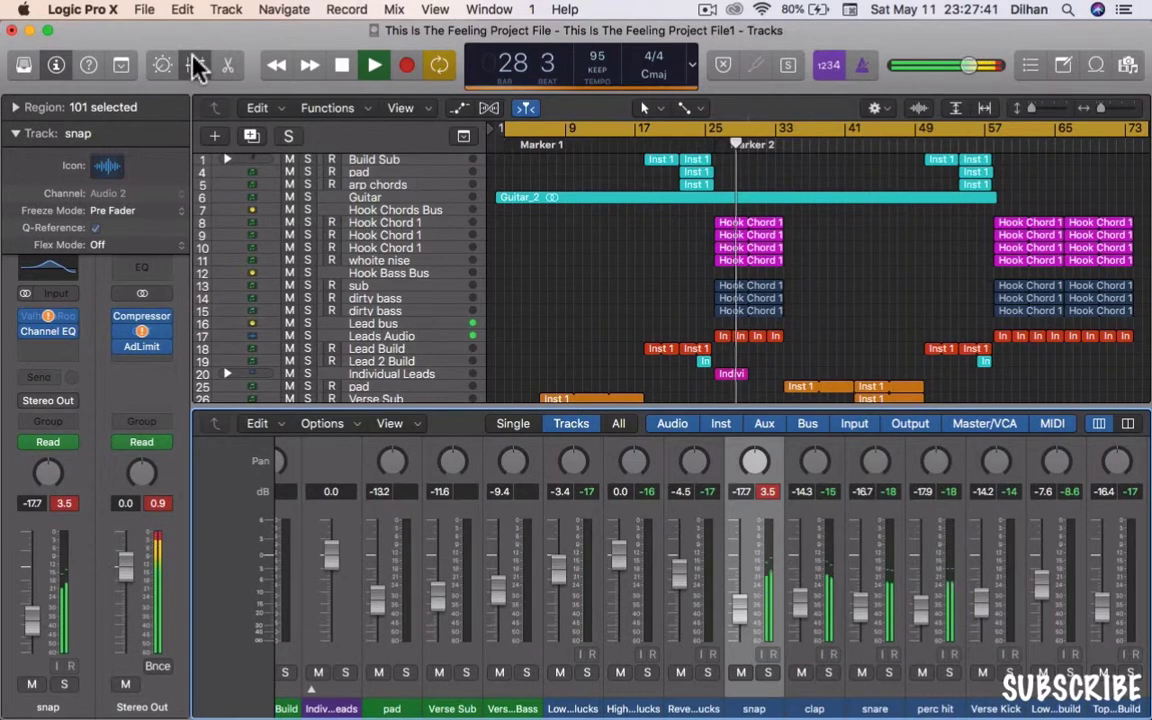
- In the mixer's Single view, raise the Stereo Out level to 2.0 dB and reset the snap channel's peak reading
{"action": "left_click", "coordinate": [515, 423]}
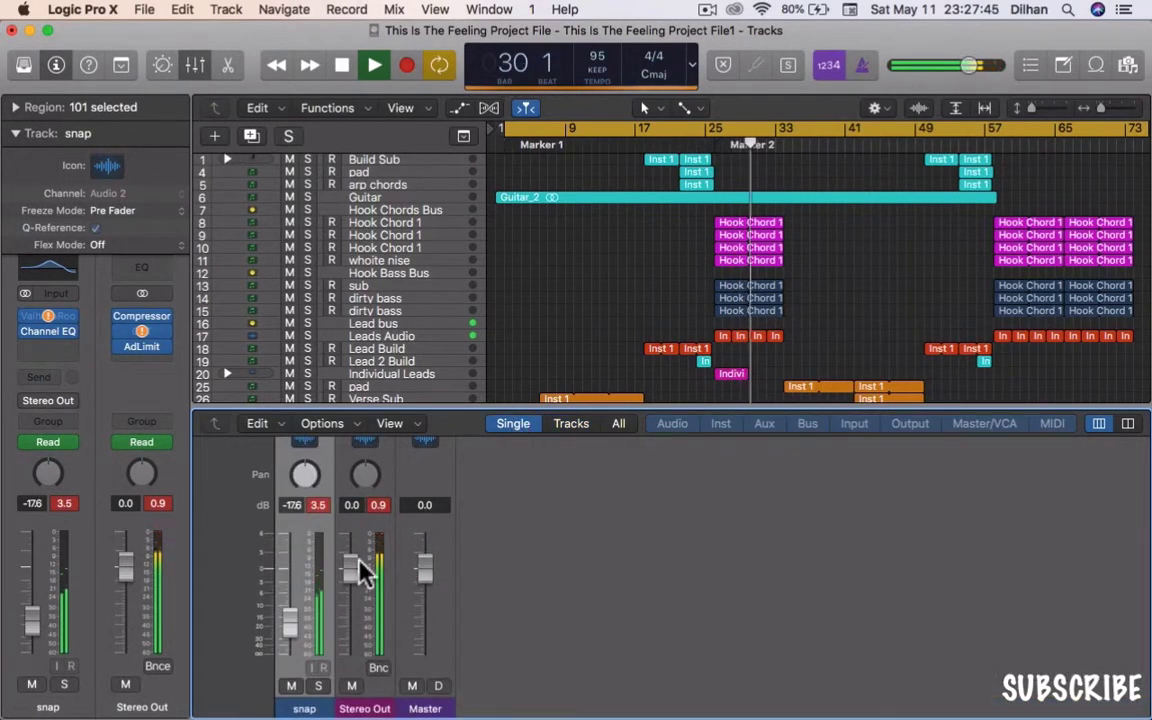
{"action": "left_click_drag", "start_coordinate": [352, 562], "coordinate": [353, 548]}
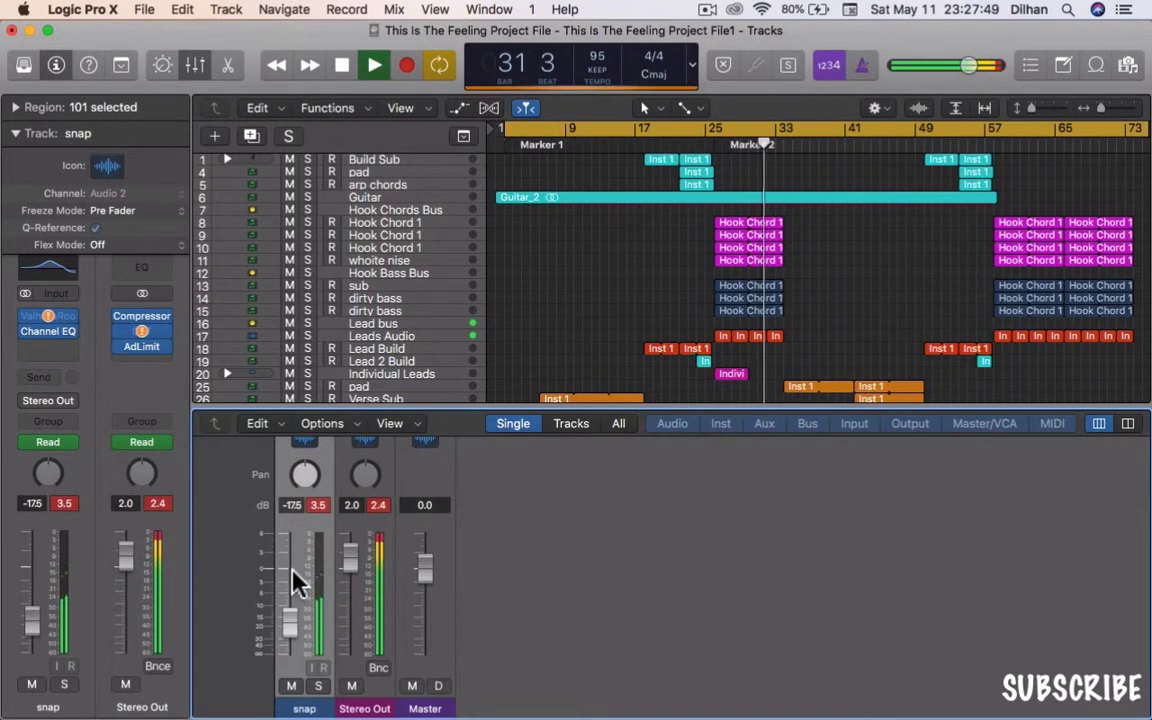
{"action": "left_click", "coordinate": [318, 505]}
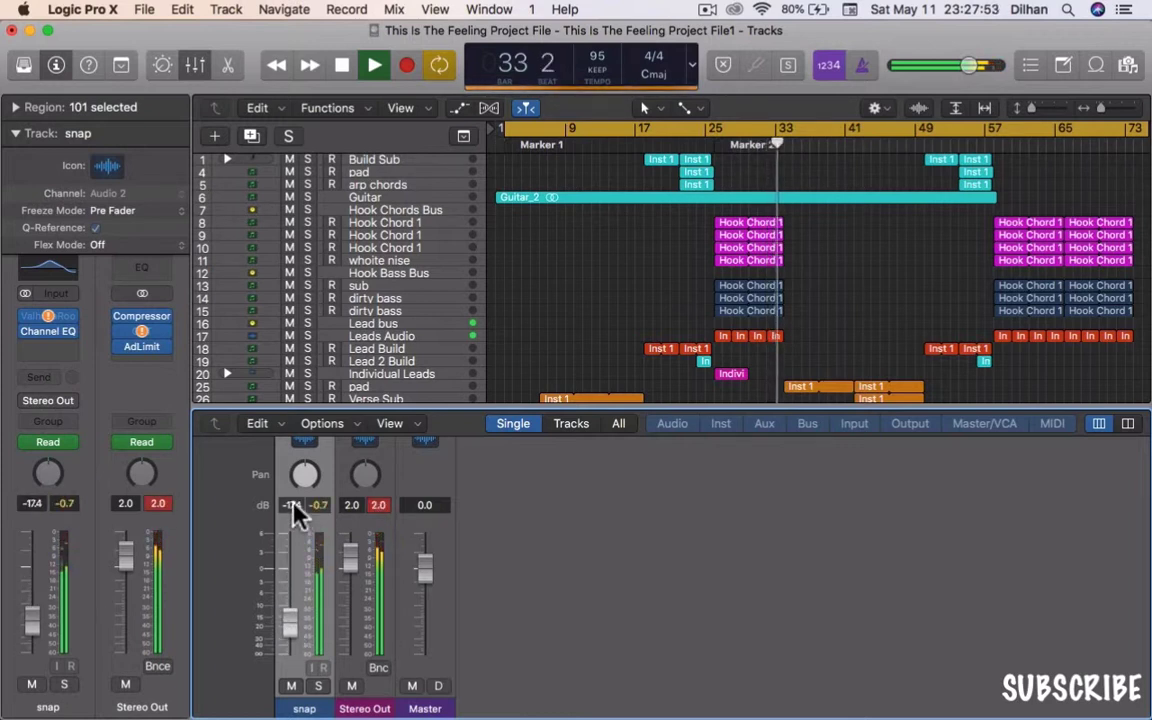
{"action": "left_click_drag", "start_coordinate": [293, 510], "coordinate": [304, 711]}
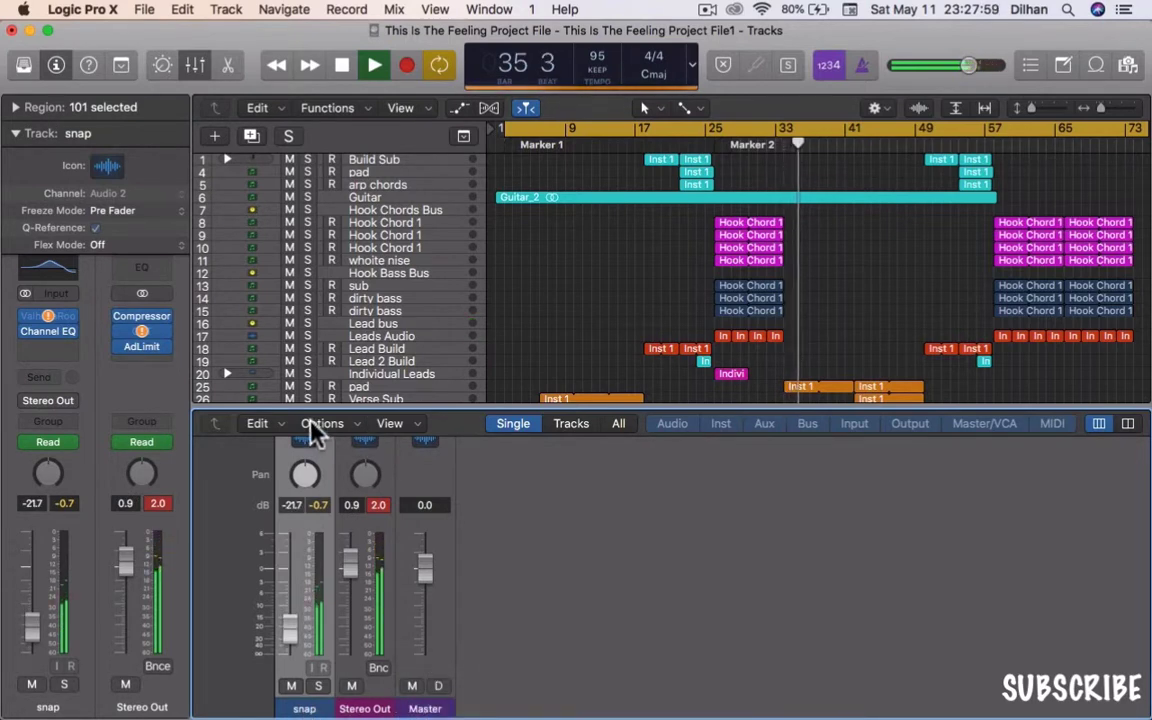
- Show all channel strips in the mixer, and replace the mixer with the snap track's audio editor
{"action": "left_click", "coordinate": [620, 424]}
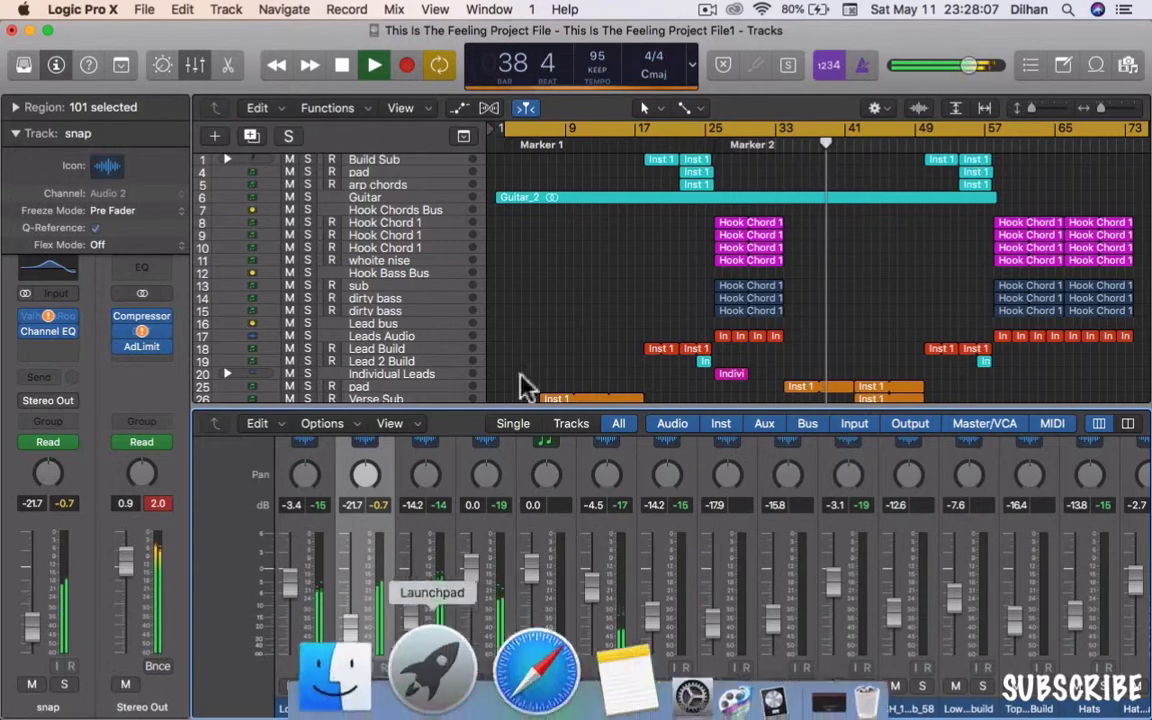
{"action": "left_click", "coordinate": [196, 66]}
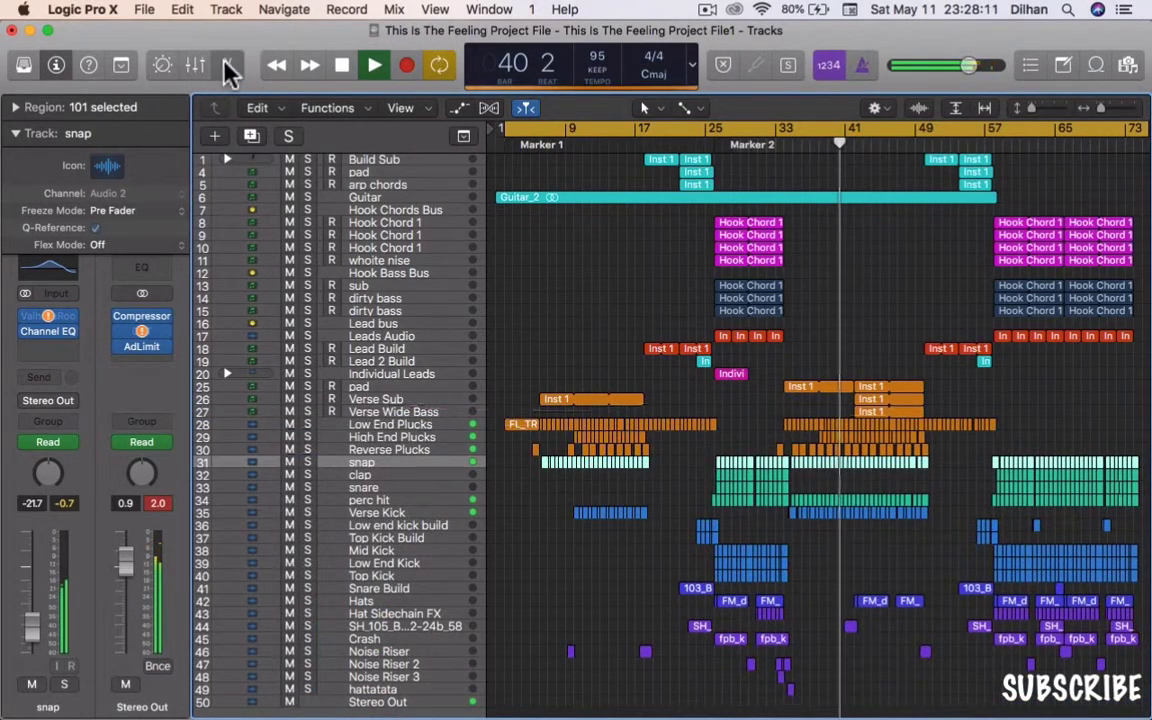
{"action": "left_click", "coordinate": [228, 66]}
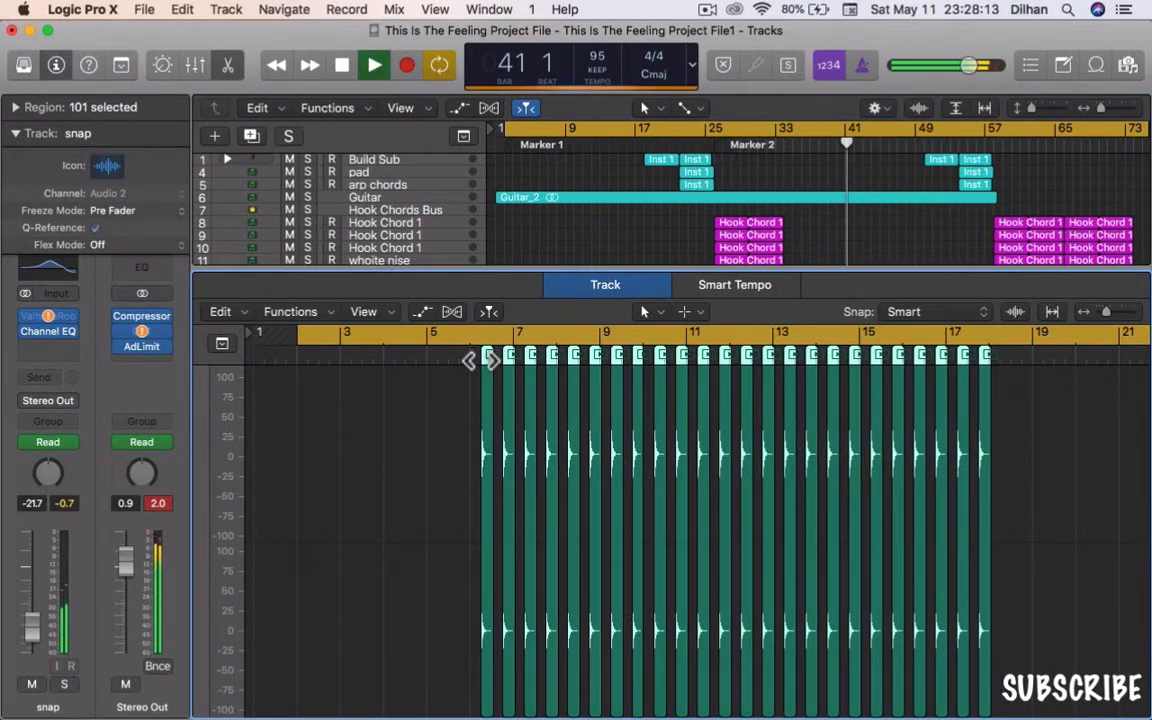
- Play the snap track from its first region and zoom in on the waveform in the audio editor
{"action": "left_click", "coordinate": [481, 360]}
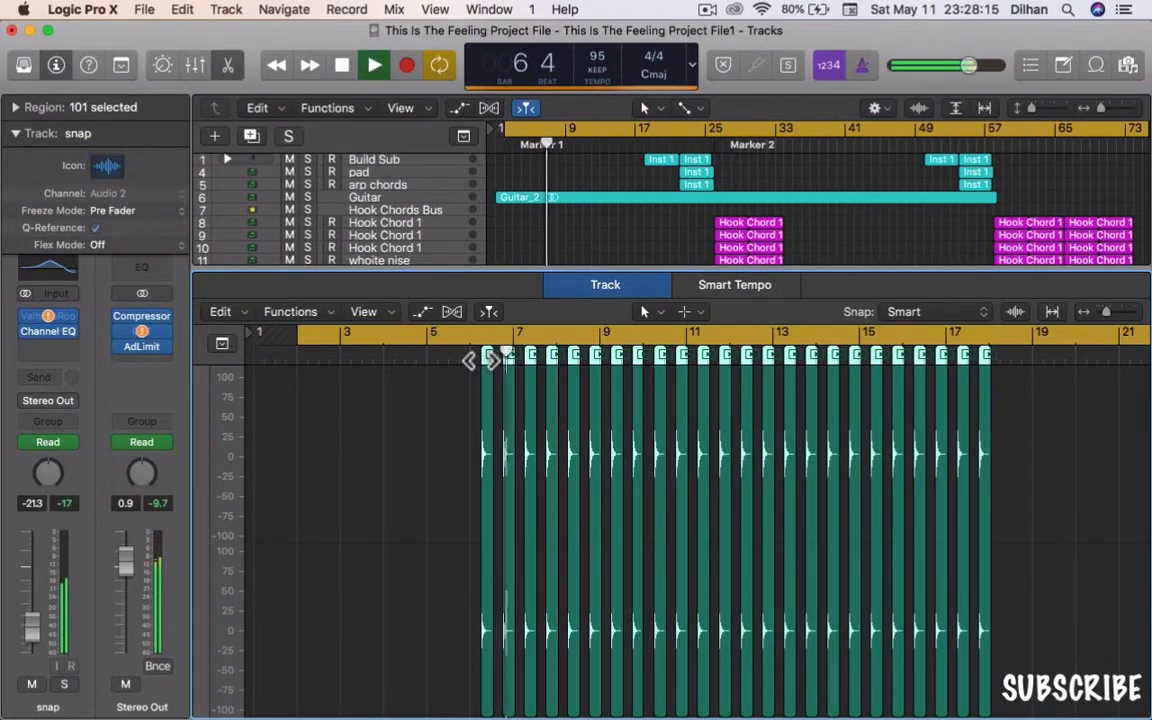
{"action": "scroll", "coordinate": [481, 360], "scroll_direction": "up", "scroll_amount": 10}
{"action": "scroll", "coordinate": [481, 360], "scroll_direction": "down", "scroll_amount": 4}
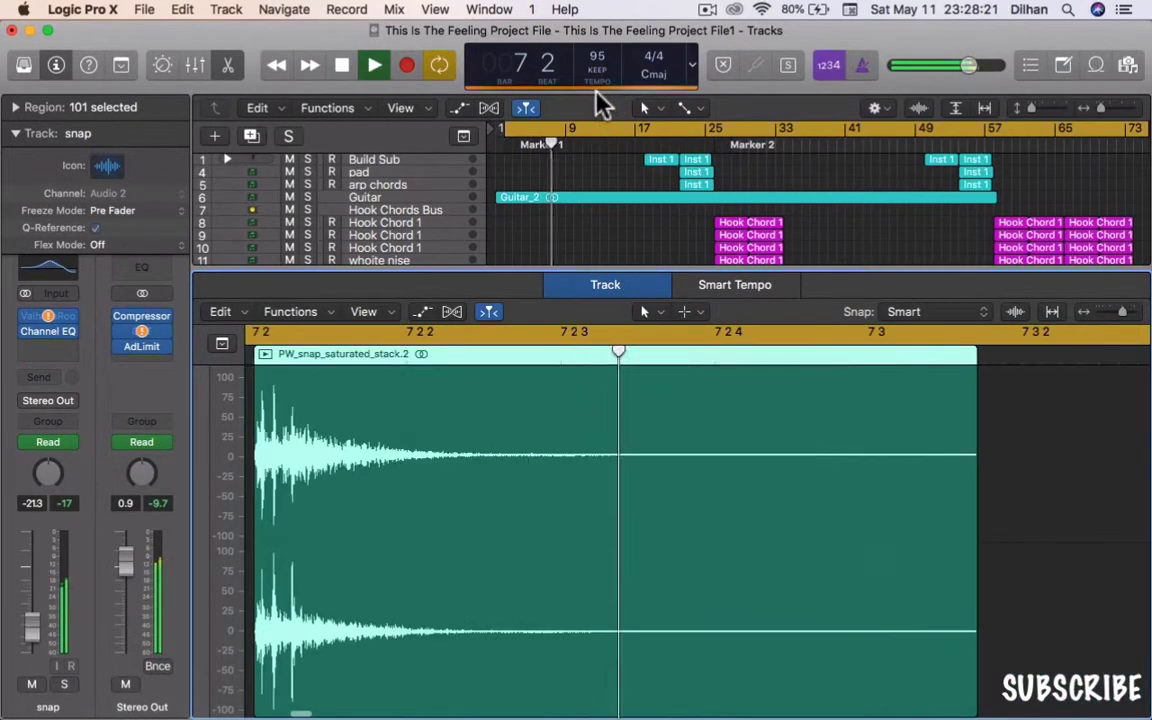
- Turn off Catch Playhead in both the Tracks area and the audio editor, and move freely along the snap waveform
{"action": "left_click", "coordinate": [526, 108]}
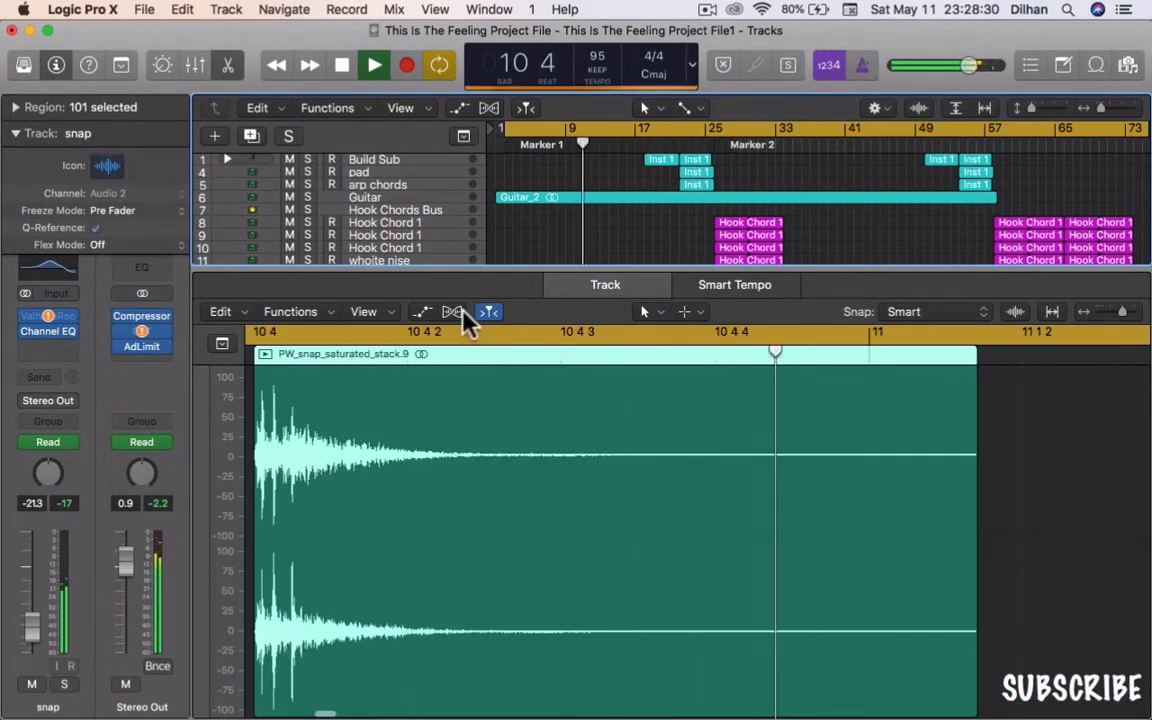
{"action": "left_click", "coordinate": [486, 312]}
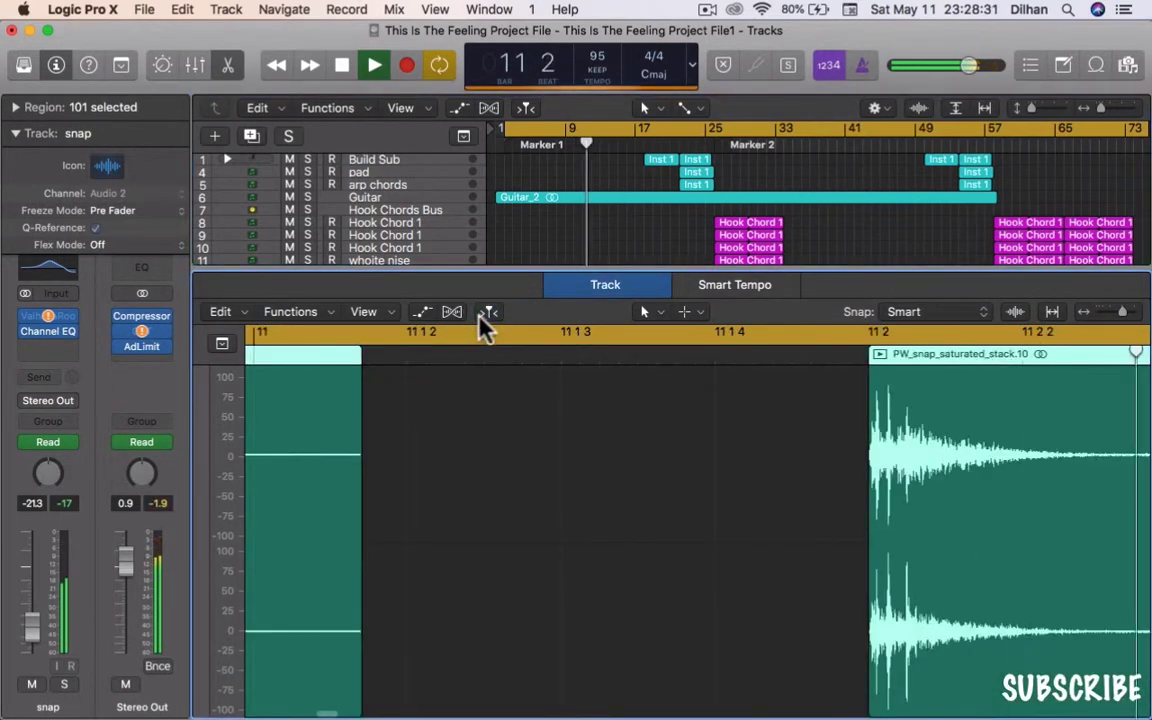
{"action": "scroll", "coordinate": [512, 477], "scroll_direction": "left", "scroll_amount": 5}
{"action": "scroll", "coordinate": [512, 477], "scroll_direction": "left", "scroll_amount": 10}
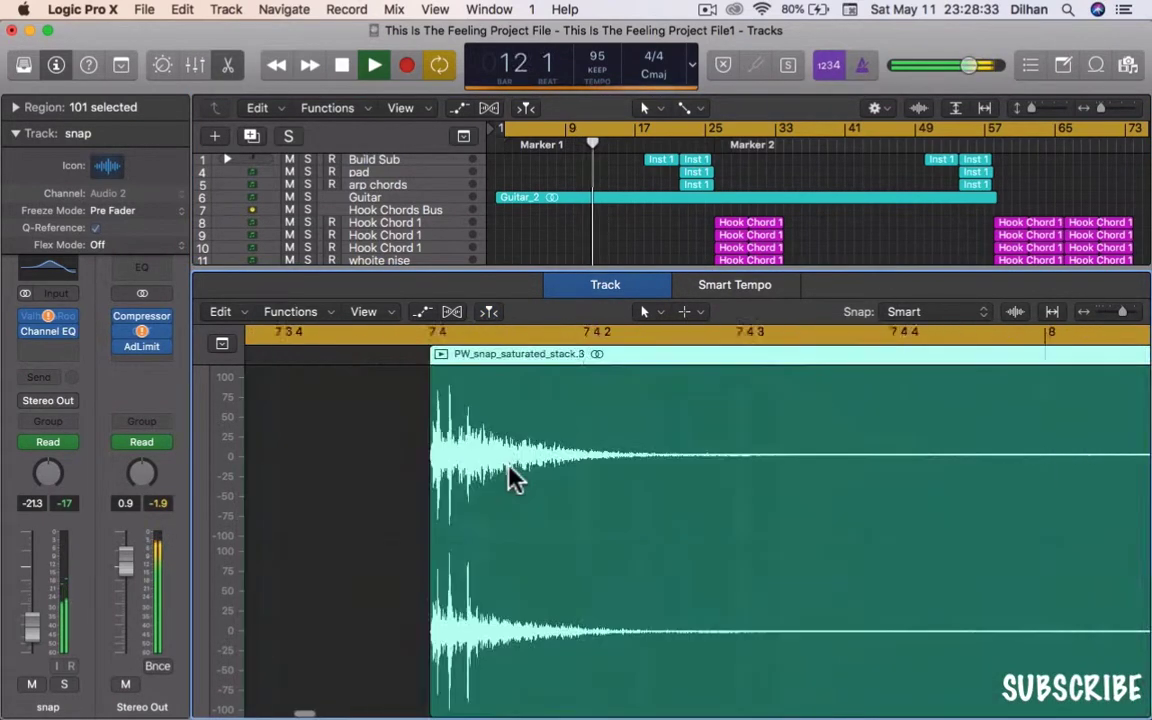
- Look over the snap waveform around bar 7, play from just before the region at 7 2, and stop playback
{"action": "scroll", "coordinate": [512, 477], "scroll_direction": "right", "scroll_amount": 6}
{"action": "scroll", "coordinate": [512, 477], "scroll_direction": "right", "scroll_amount": 10}
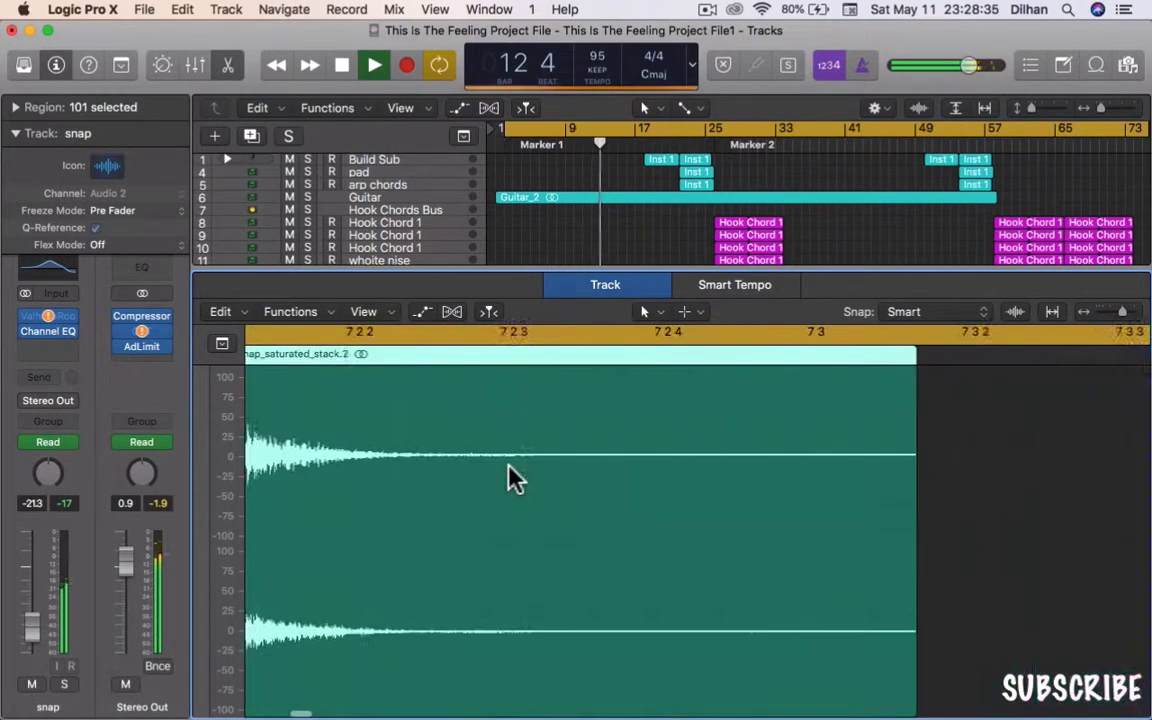
{"action": "scroll", "coordinate": [512, 477], "scroll_direction": "left", "scroll_amount": 3}
{"action": "scroll", "coordinate": [512, 477], "scroll_direction": "right", "scroll_amount": 1}
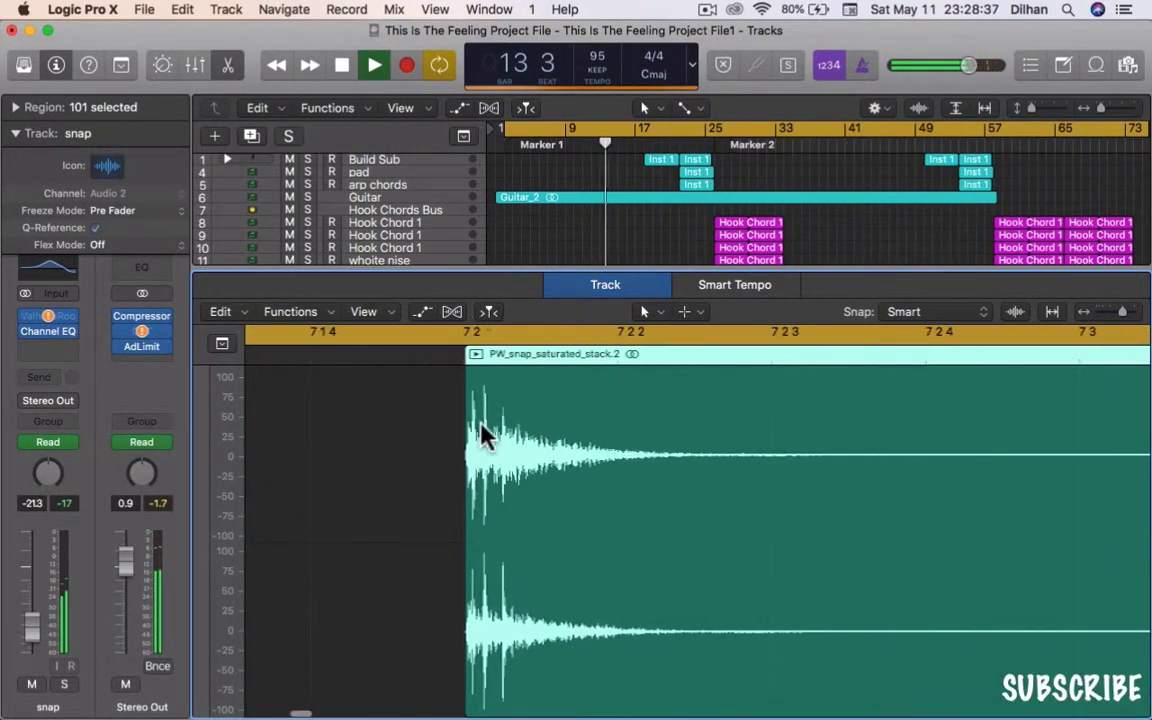
{"action": "left_click", "coordinate": [454, 361]}
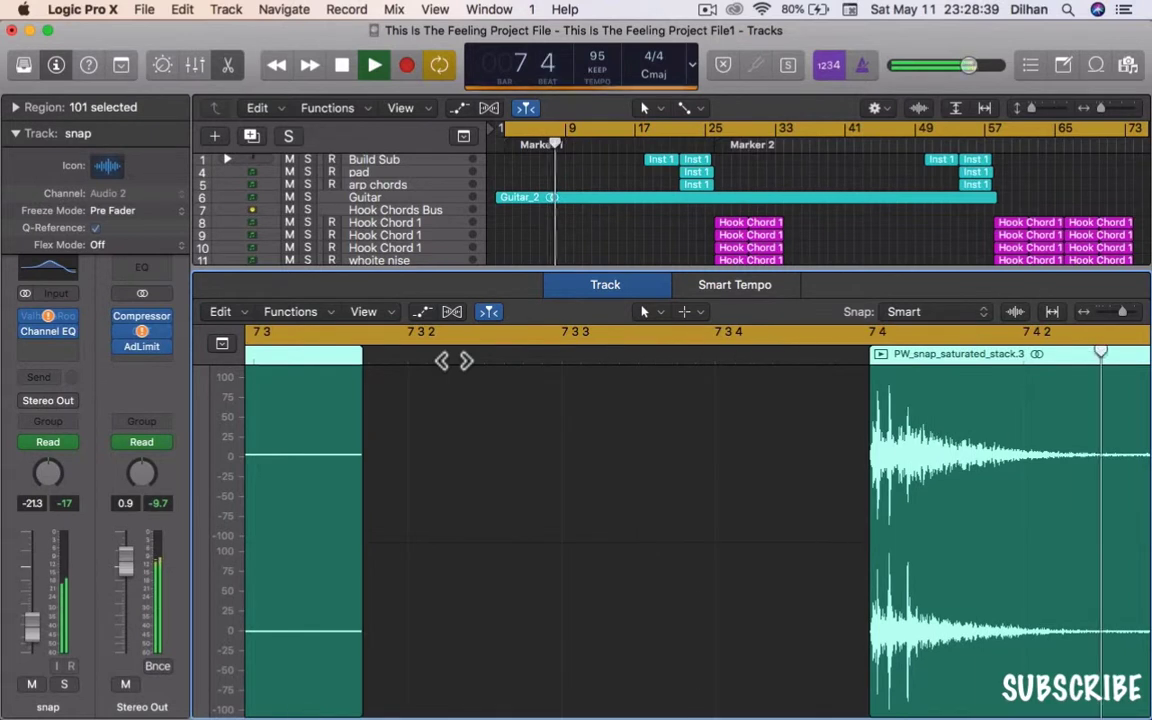
{"action": "key", "text": "space"}
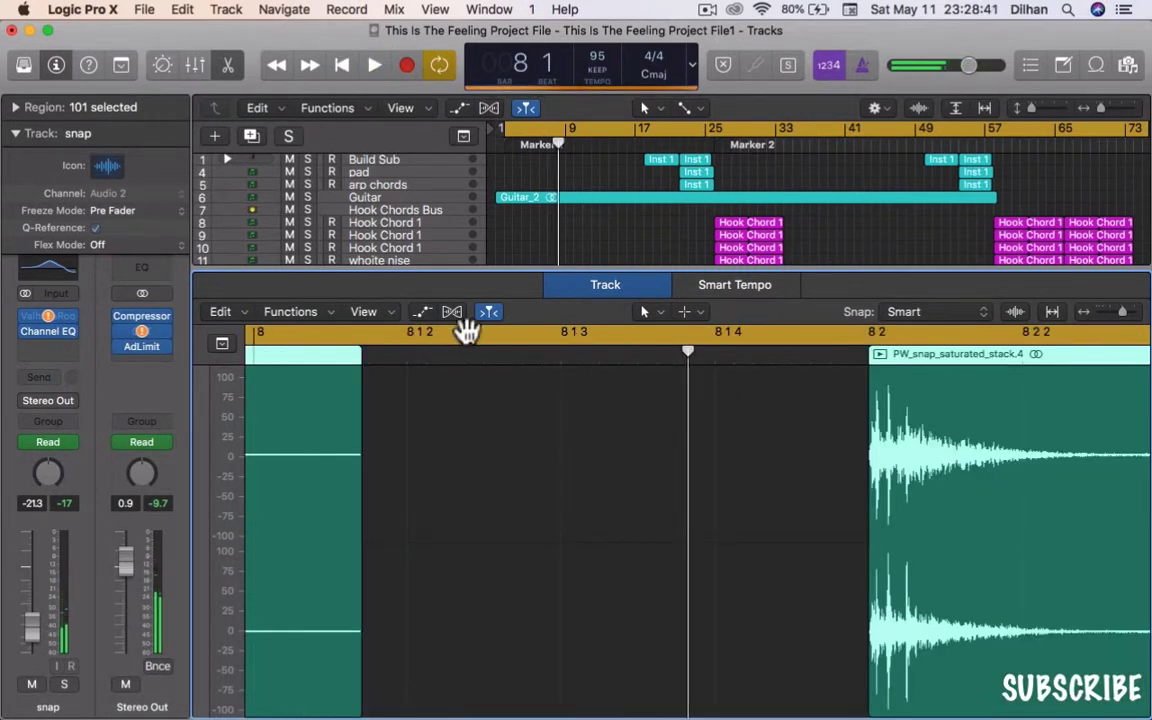
- Turn on Waveform Zoom in the snap track's audio editor, and briefly play the project from the beginning
{"action": "left_click", "coordinate": [1019, 314]}
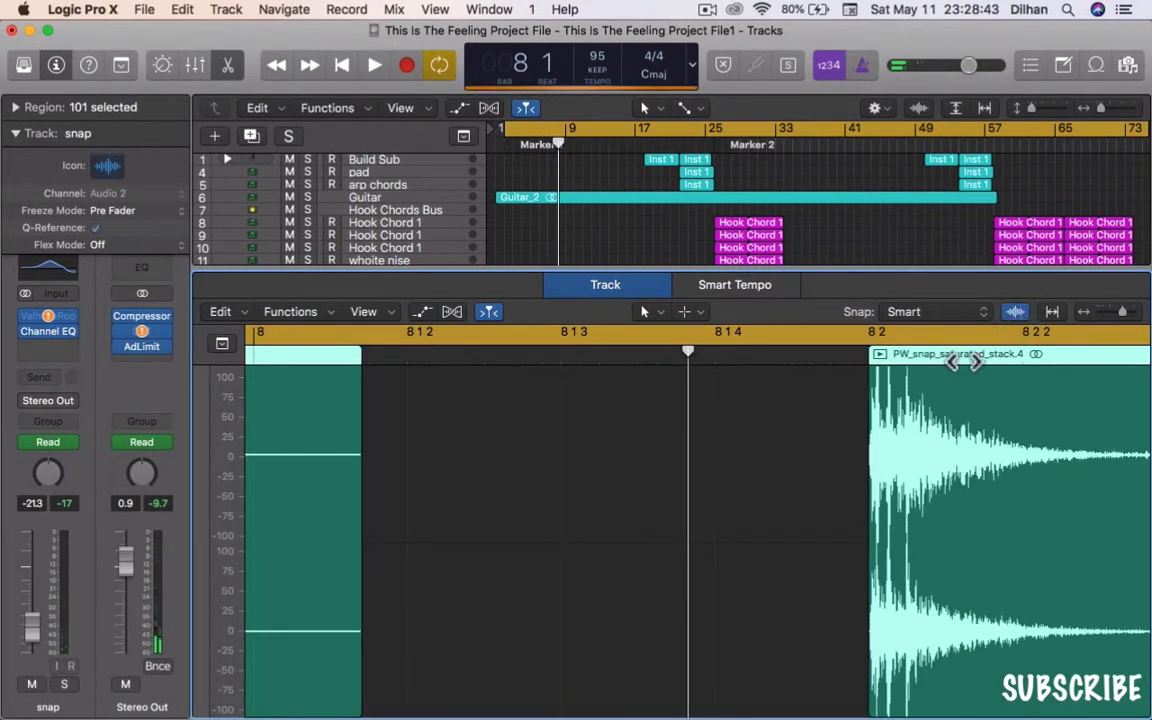
{"action": "key", "text": "space"}
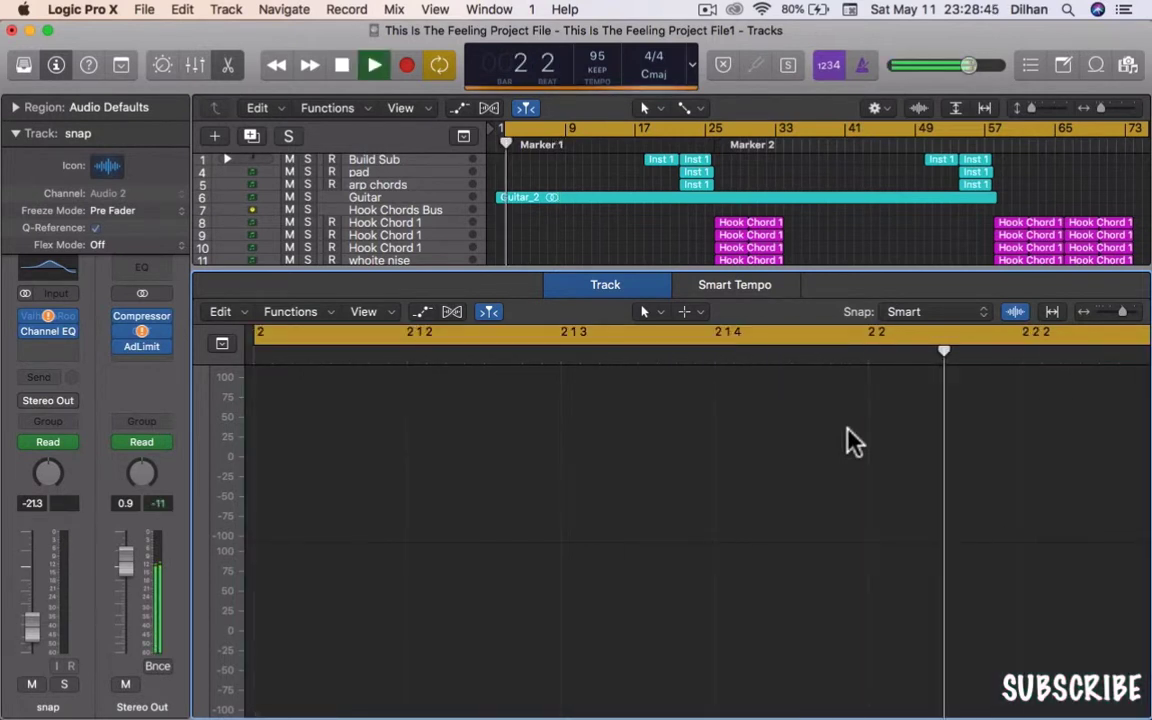
{"action": "key", "text": "space"}
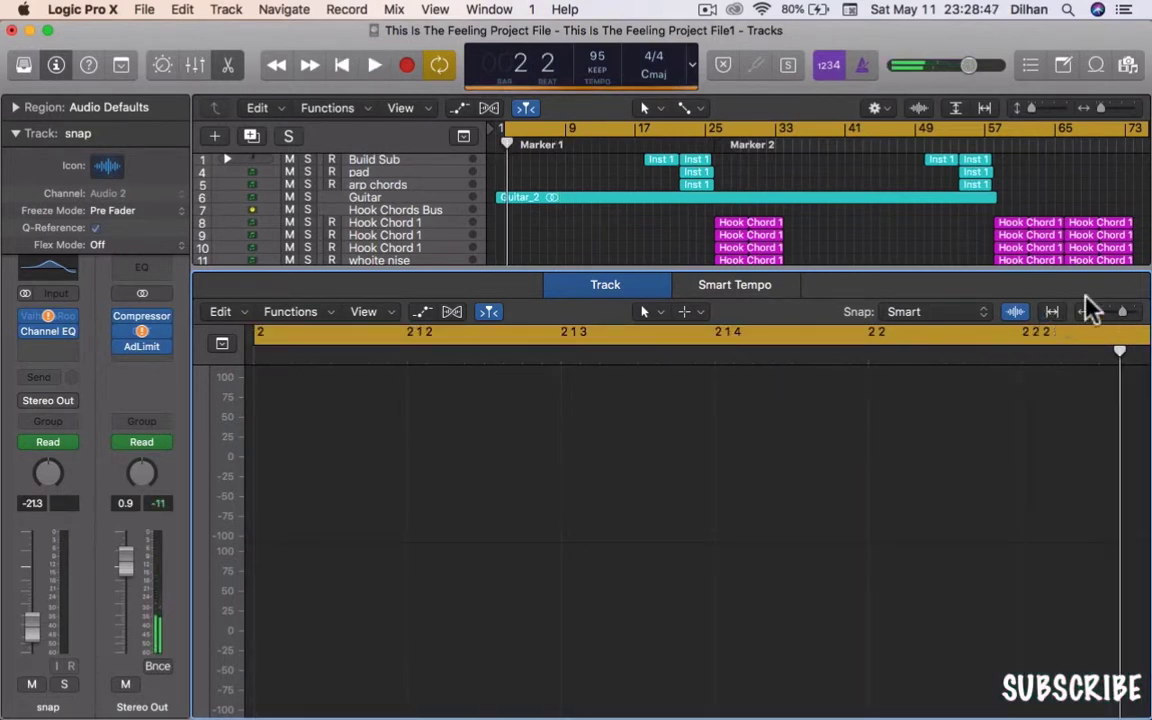
- View the enlarged snap regions from bar 6 to about bar 17 in the audio editor
{"action": "scroll", "coordinate": [311, 427], "scroll_direction": "left", "scroll_amount": 5}
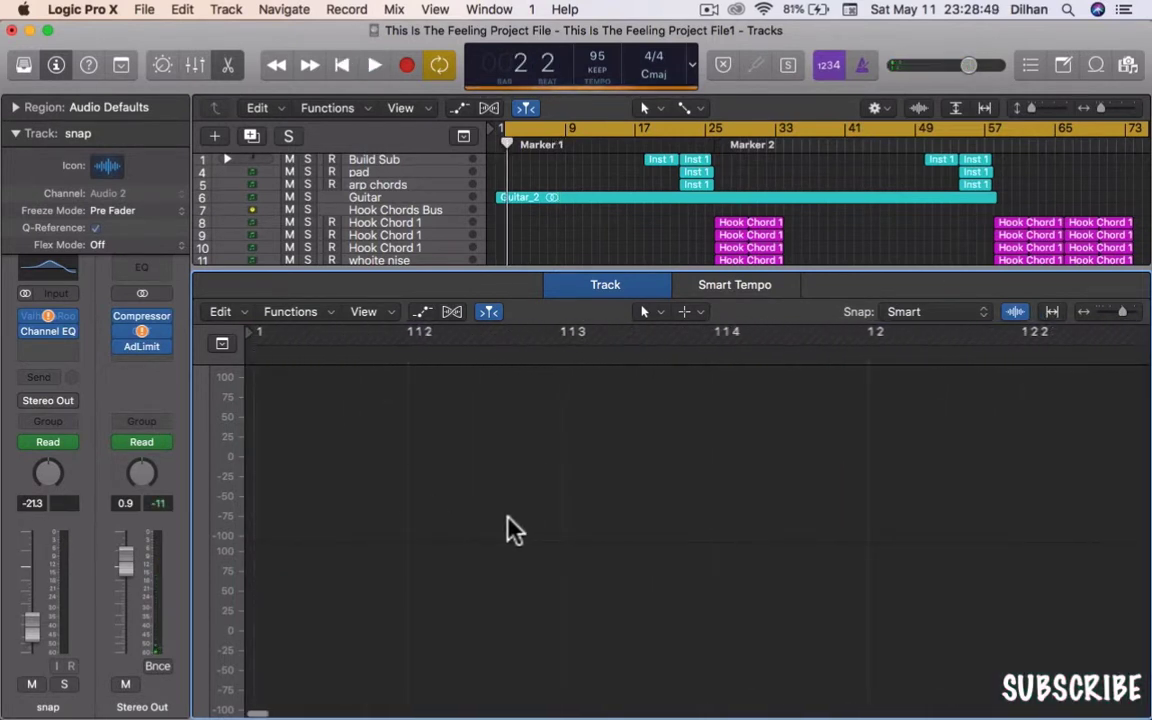
{"action": "scroll", "coordinate": [508, 518], "scroll_direction": "down", "scroll_amount": 10}
{"action": "scroll", "coordinate": [508, 518], "scroll_direction": "up", "scroll_amount": 8}
{"action": "scroll", "coordinate": [508, 518], "scroll_direction": "down", "scroll_amount": 2}
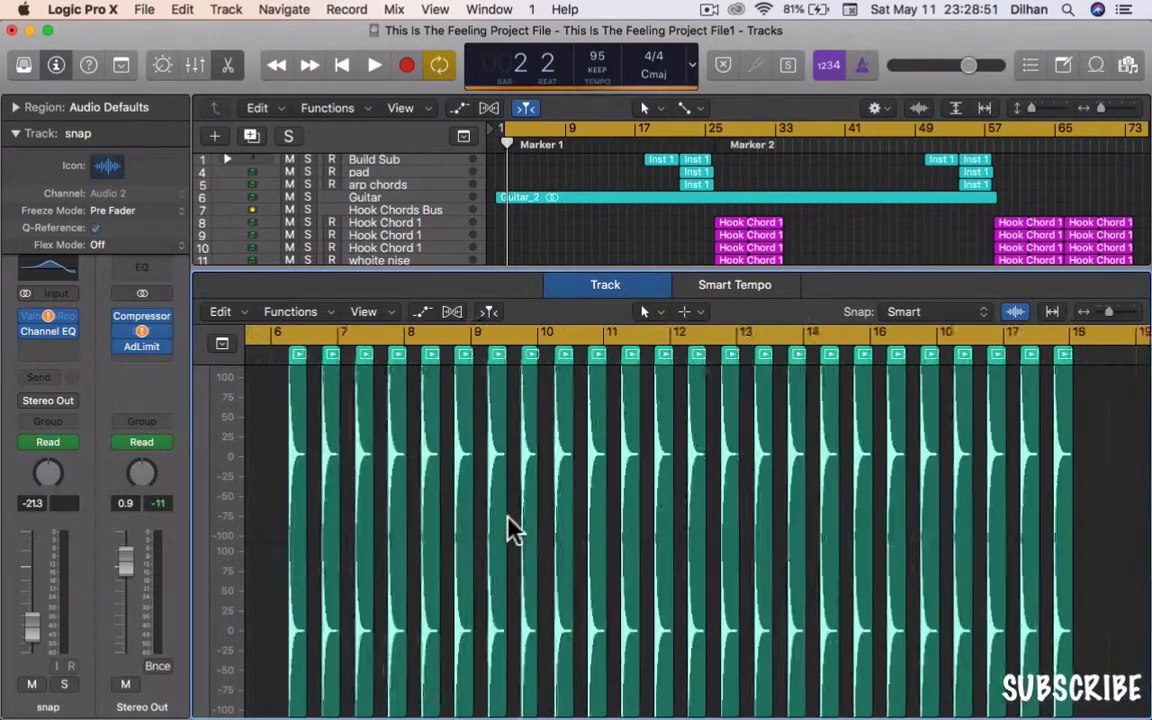
{"action": "scroll", "coordinate": [510, 530], "scroll_direction": "up", "scroll_amount": 3}
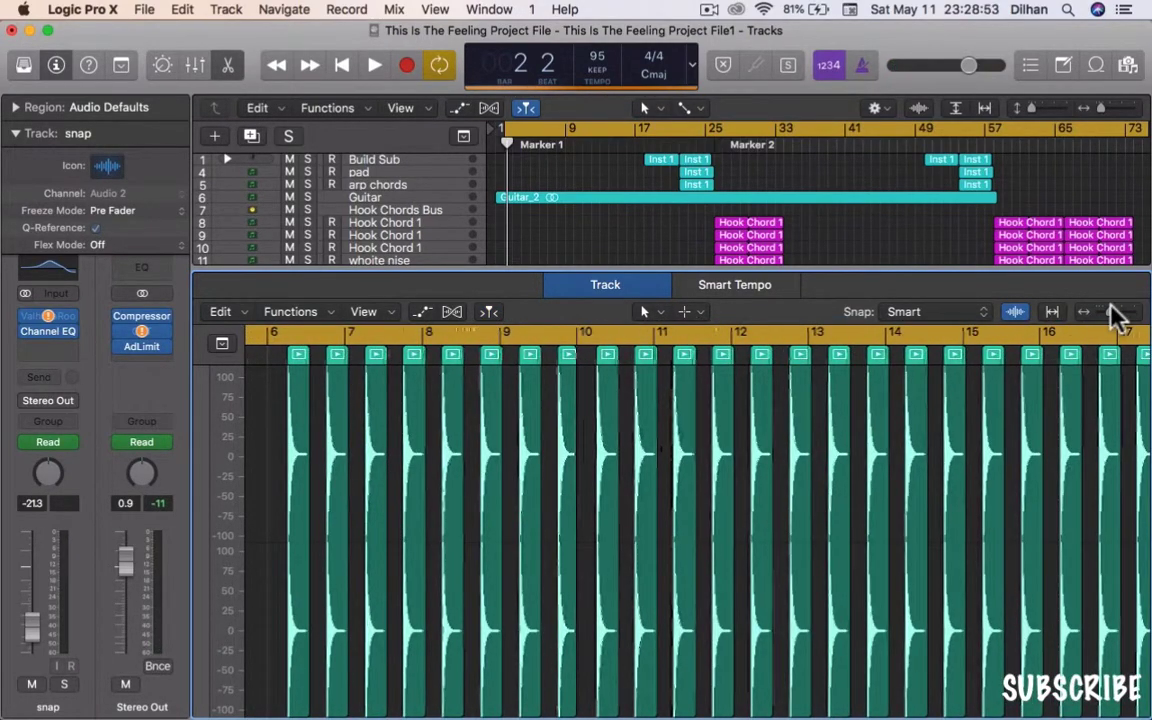
- Zoom in on the first snap regions, and fit all snap regions horizontally in the audio editor with Waveform Zoom turned off
{"action": "mouse_move", "coordinate": [1117, 317]}
{"action": "left_mouse_down"}
{"action": "mouse_move", "coordinate": [1131, 314]}
{"action": "mouse_move", "coordinate": [1100, 322]}
{"action": "mouse_move", "coordinate": [1133, 316]}
{"action": "left_mouse_up"}
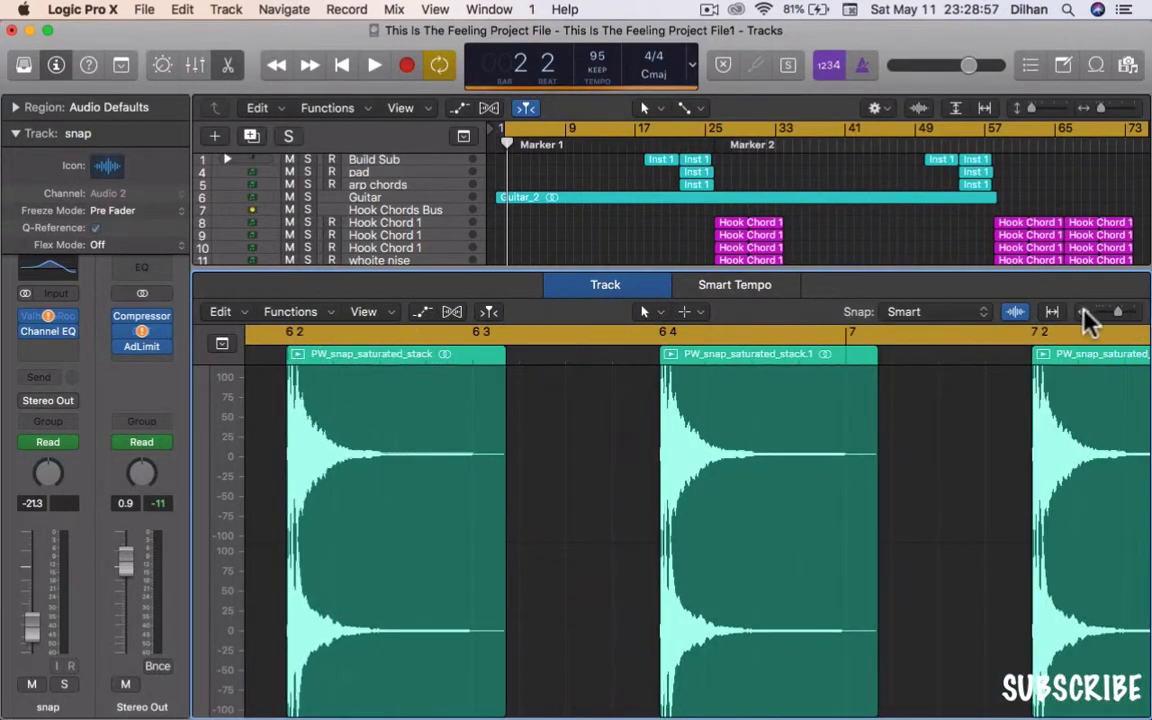
{"action": "left_click", "coordinate": [1055, 314]}
{"action": "left_click", "coordinate": [1016, 313]}
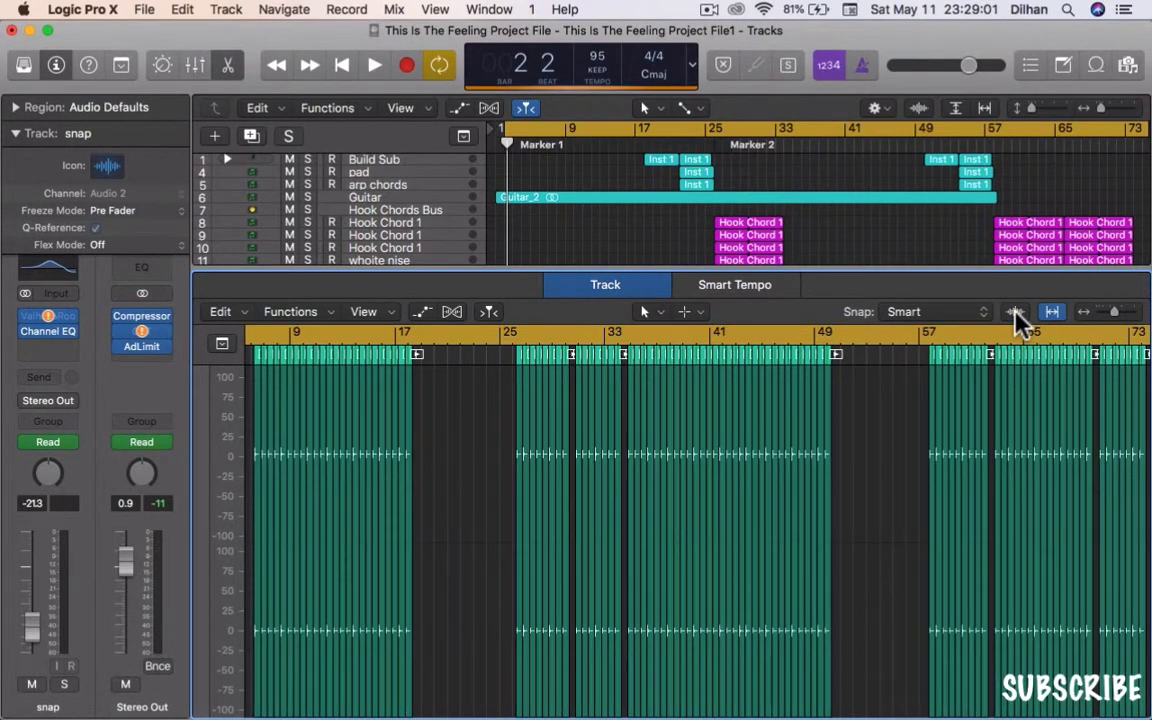
- Look over the tools available in the audio editor, and close the editor to show the full Tracks area
{"action": "left_click", "coordinate": [653, 310]}
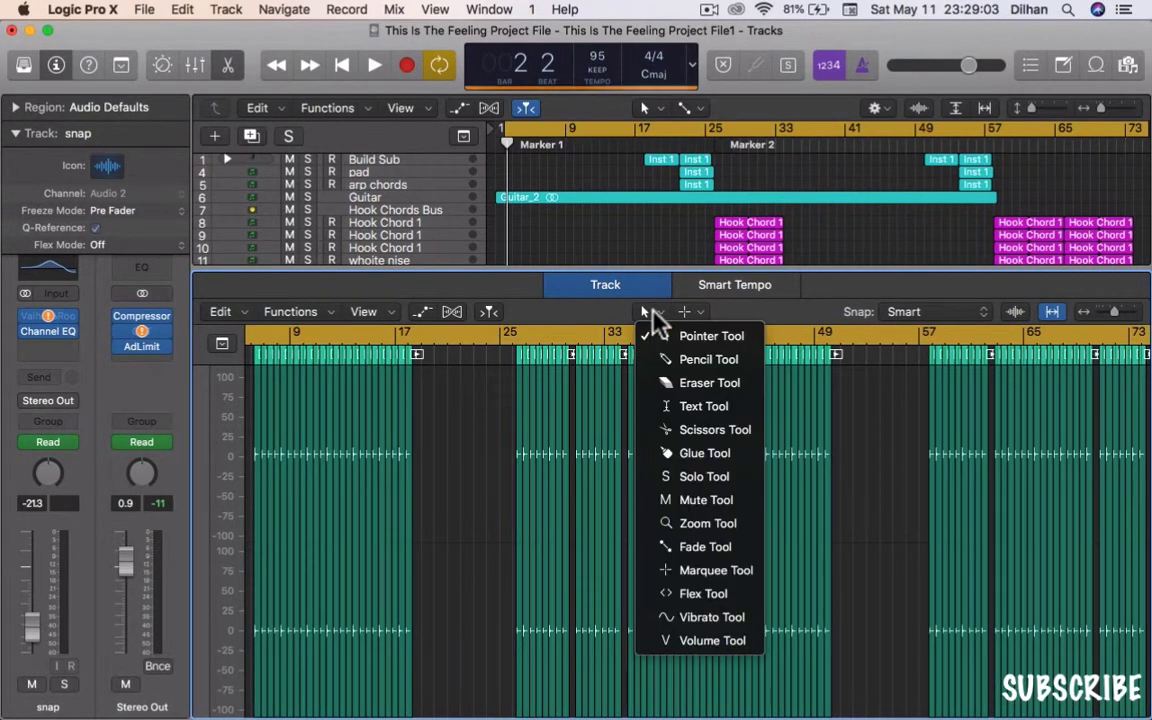
{"action": "left_click", "coordinate": [884, 476]}
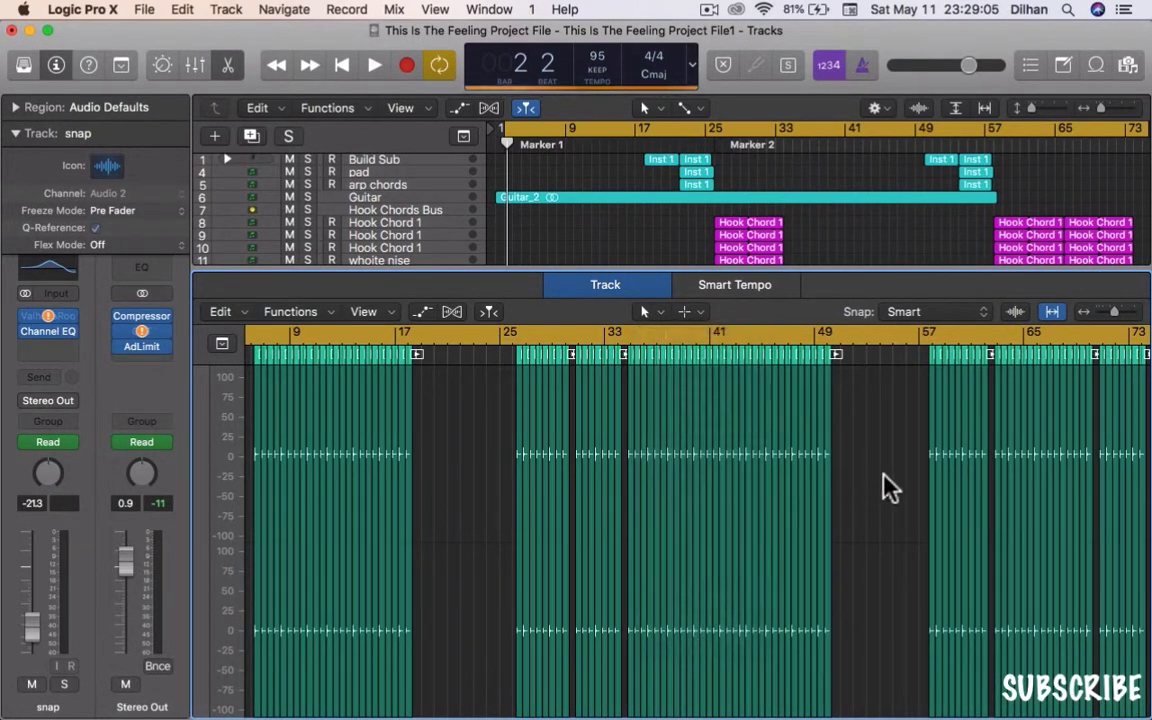
{"action": "scroll", "coordinate": [884, 476], "scroll_direction": "up", "scroll_amount": 10}
{"action": "scroll", "coordinate": [884, 476], "scroll_direction": "down", "scroll_amount": 1}
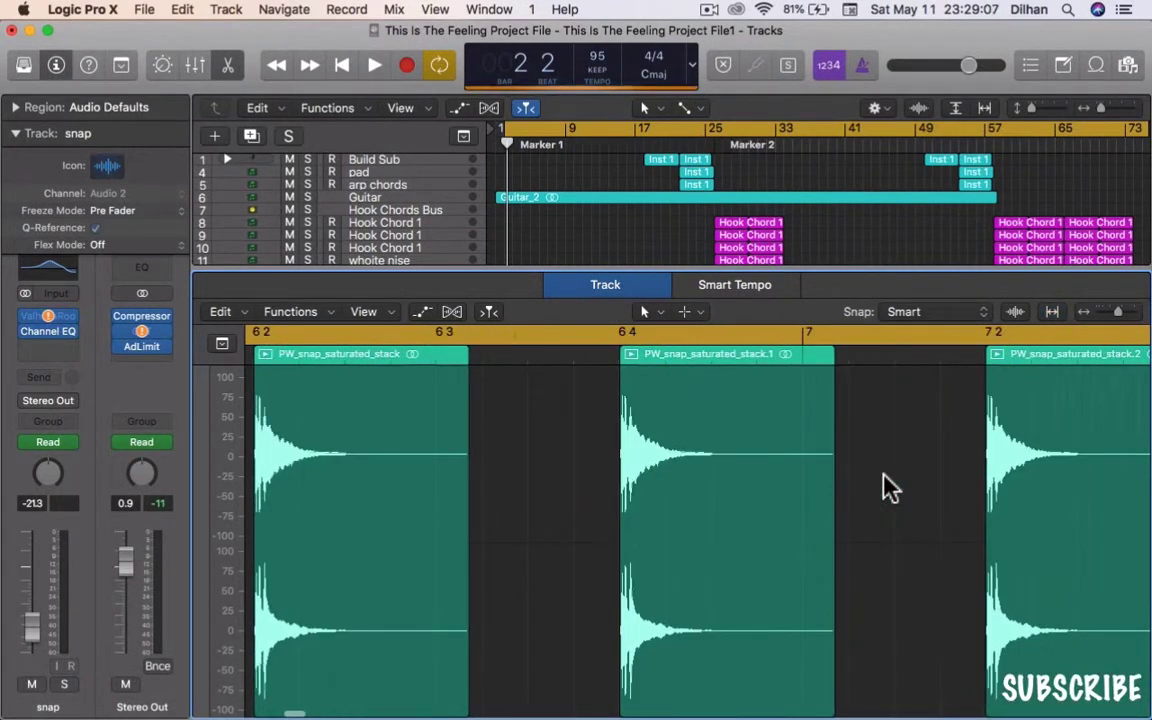
{"action": "left_click", "coordinate": [228, 67]}
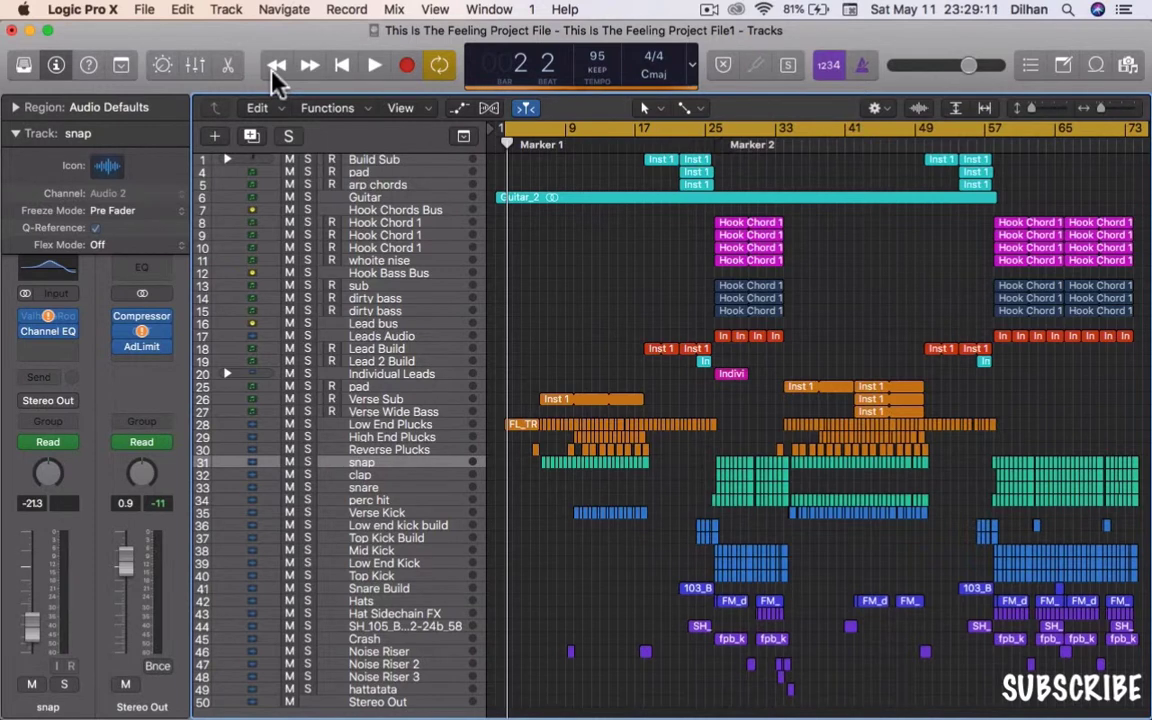
- Rewind the playhead to bar 1, and move it along the ruler to bar 20
{"action": "left_click", "coordinate": [273, 70]}
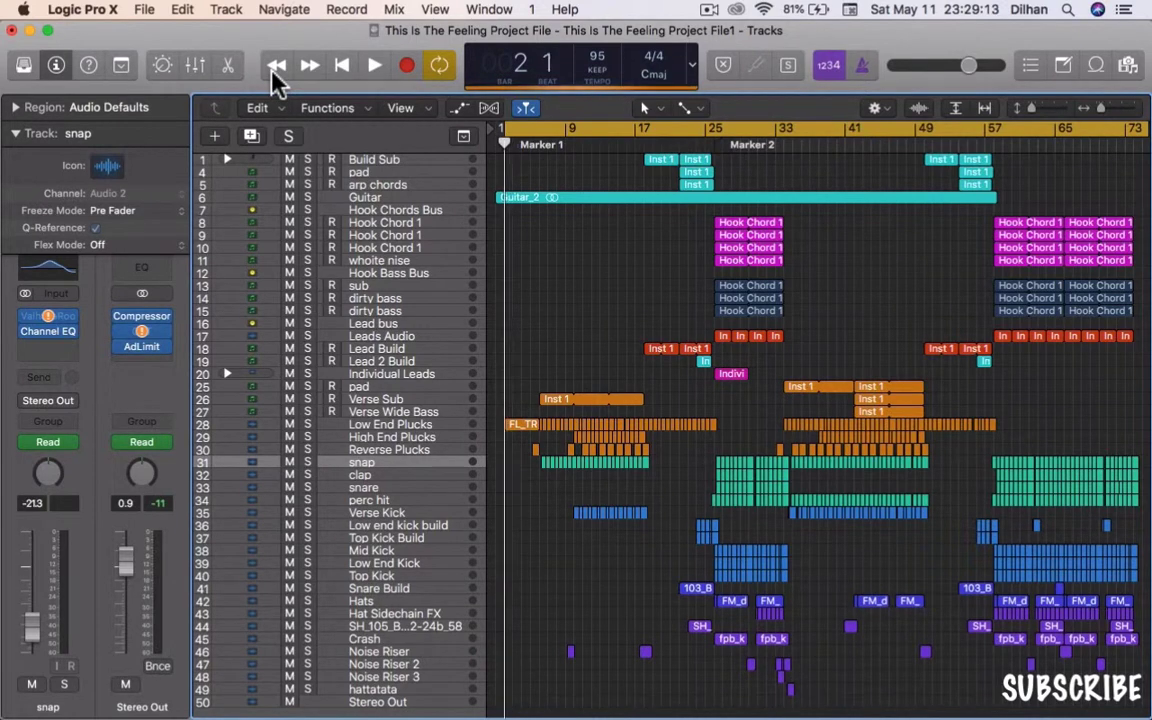
{"action": "left_click", "coordinate": [276, 65]}
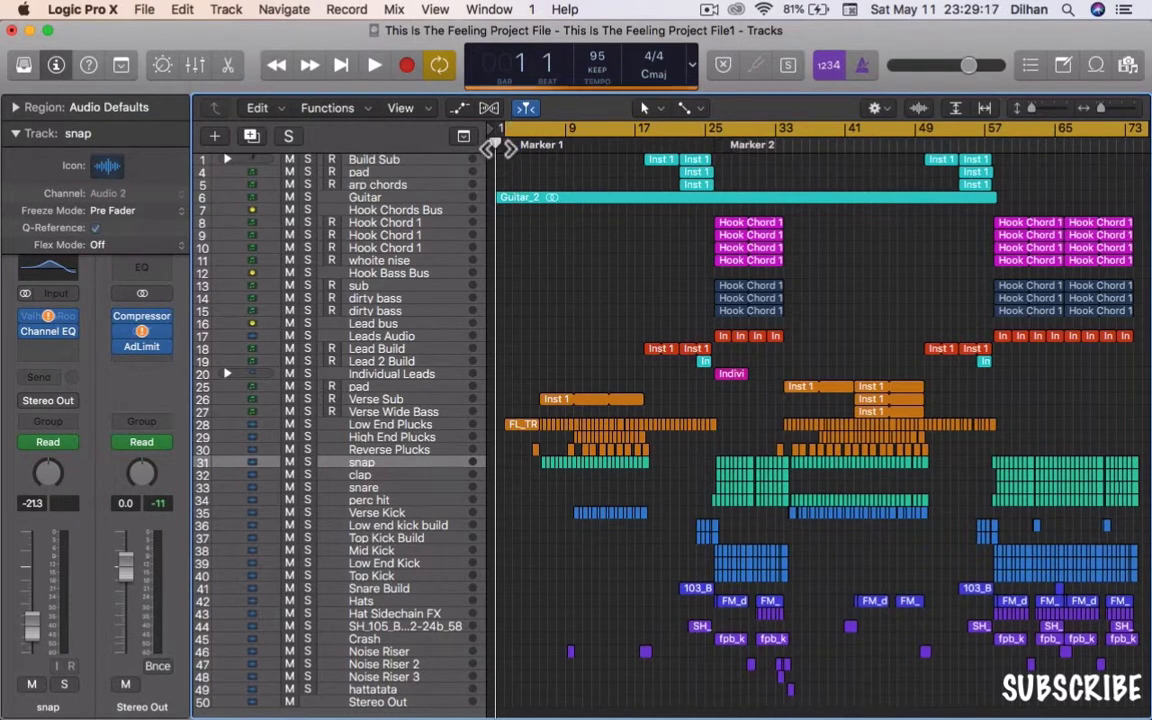
{"action": "left_click_drag", "start_coordinate": [495, 147], "coordinate": [663, 147]}
{"action": "scroll", "coordinate": [663, 148], "scroll_direction": "up", "scroll_amount": 10}
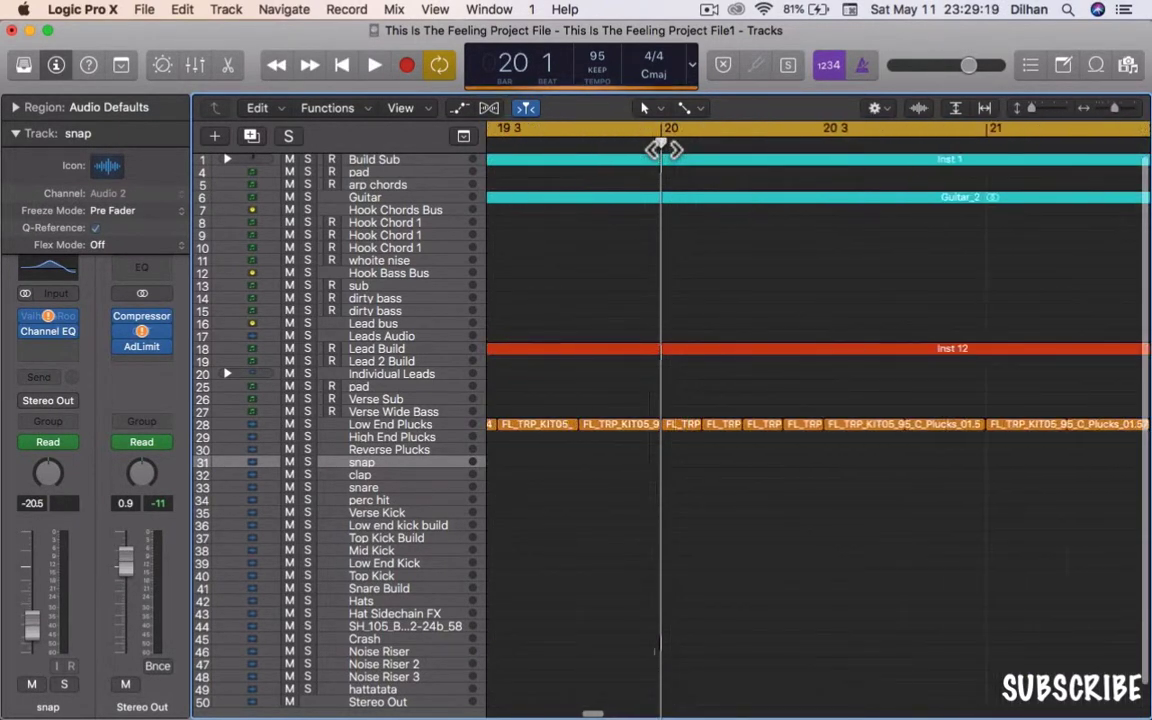
{"action": "scroll", "coordinate": [663, 148], "scroll_direction": "down", "scroll_amount": 10}
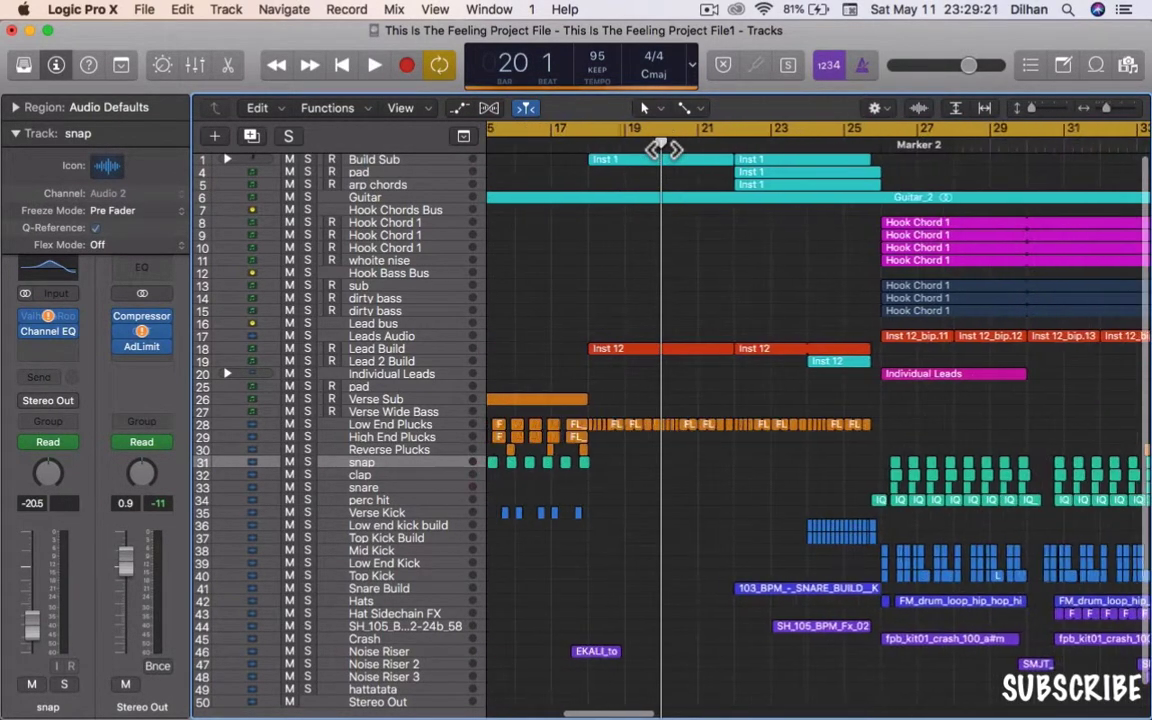
{"action": "scroll", "coordinate": [660, 148], "scroll_direction": "up", "scroll_amount": 1}
{"action": "scroll", "coordinate": [640, 183], "scroll_direction": "left", "scroll_amount": 6}
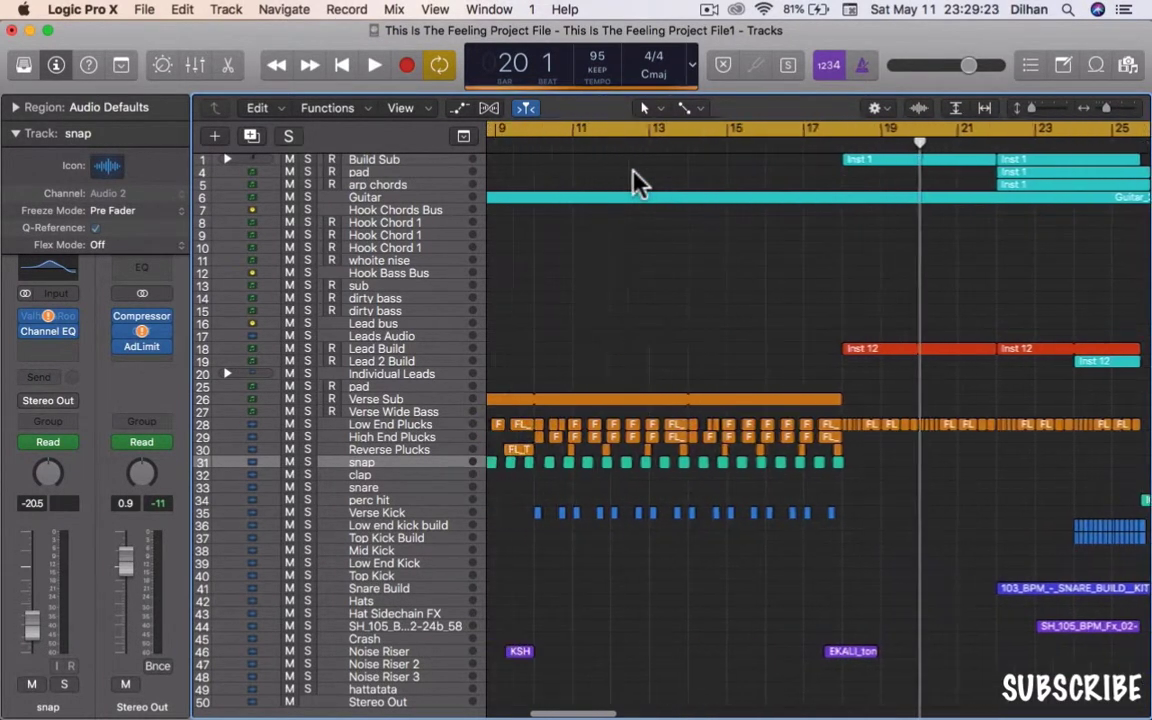
- Rewind the playhead one bar at a time to bar 15
{"action": "left_click", "coordinate": [280, 68]}
{"action": "left_click", "coordinate": [280, 68]}
{"action": "left_click", "coordinate": [280, 68]}
{"action": "left_click", "coordinate": [280, 68]}
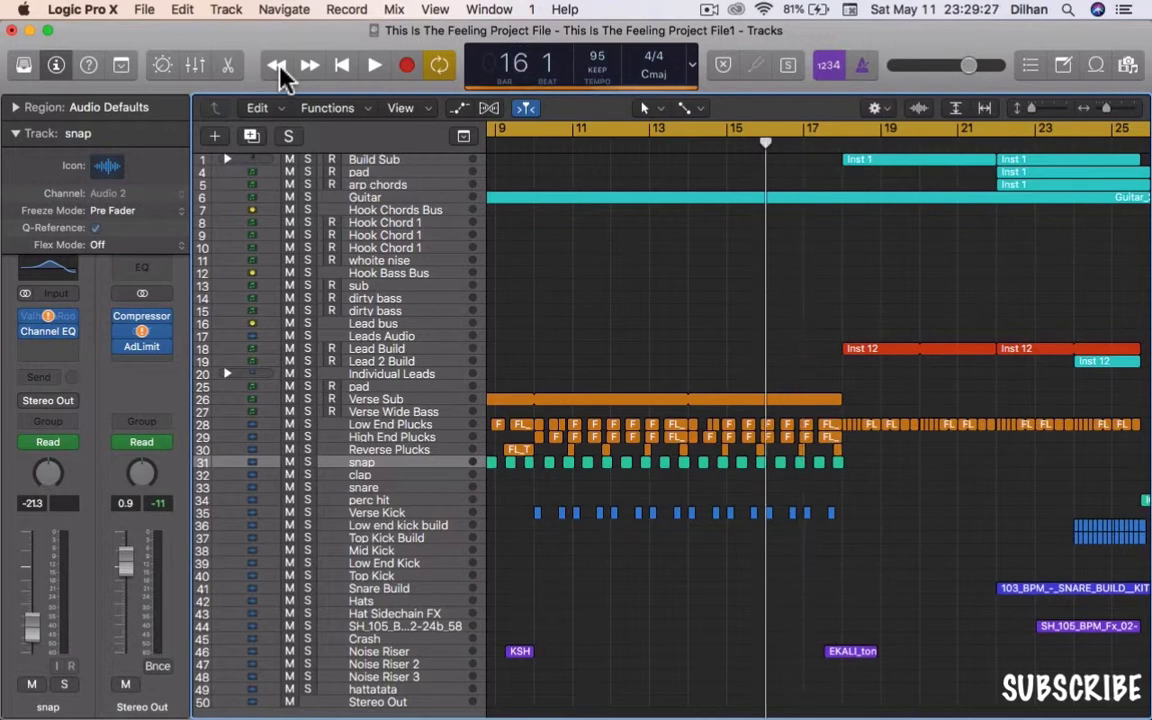
{"action": "left_click", "coordinate": [280, 68]}
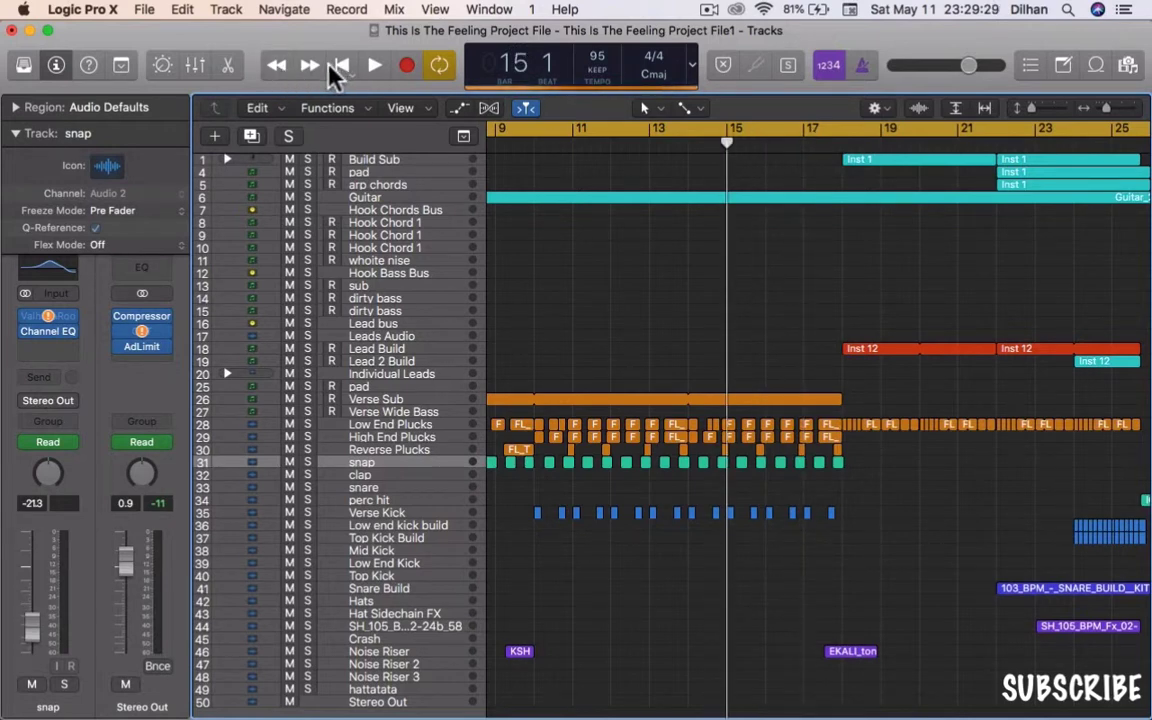
- Fast-forward the playhead one bar at a time from bar 15 to bar 20
{"action": "left_click", "coordinate": [322, 67]}
{"action": "left_click", "coordinate": [322, 67]}
{"action": "left_click", "coordinate": [322, 67]}
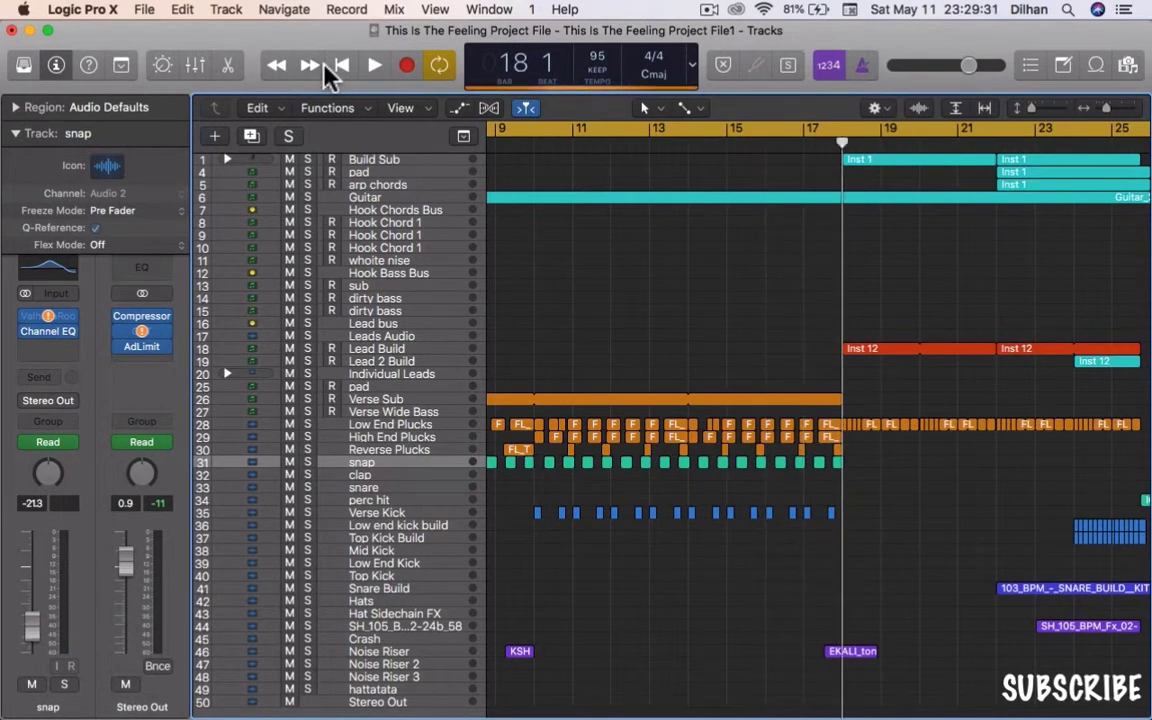
{"action": "left_click", "coordinate": [322, 67]}
{"action": "left_click", "coordinate": [322, 67]}
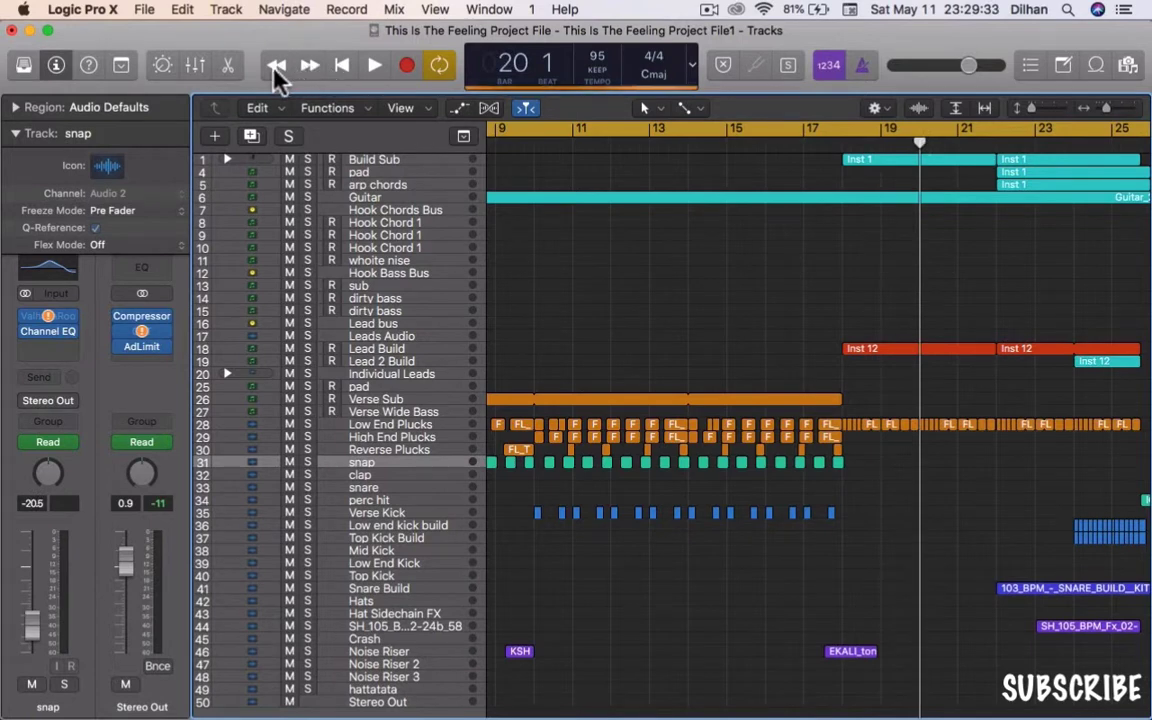
- Rewind the playhead to bar 17, and forward it again to bar 20
{"action": "left_click", "coordinate": [277, 65]}
{"action": "left_click", "coordinate": [277, 65]}
{"action": "left_click", "coordinate": [277, 65]}
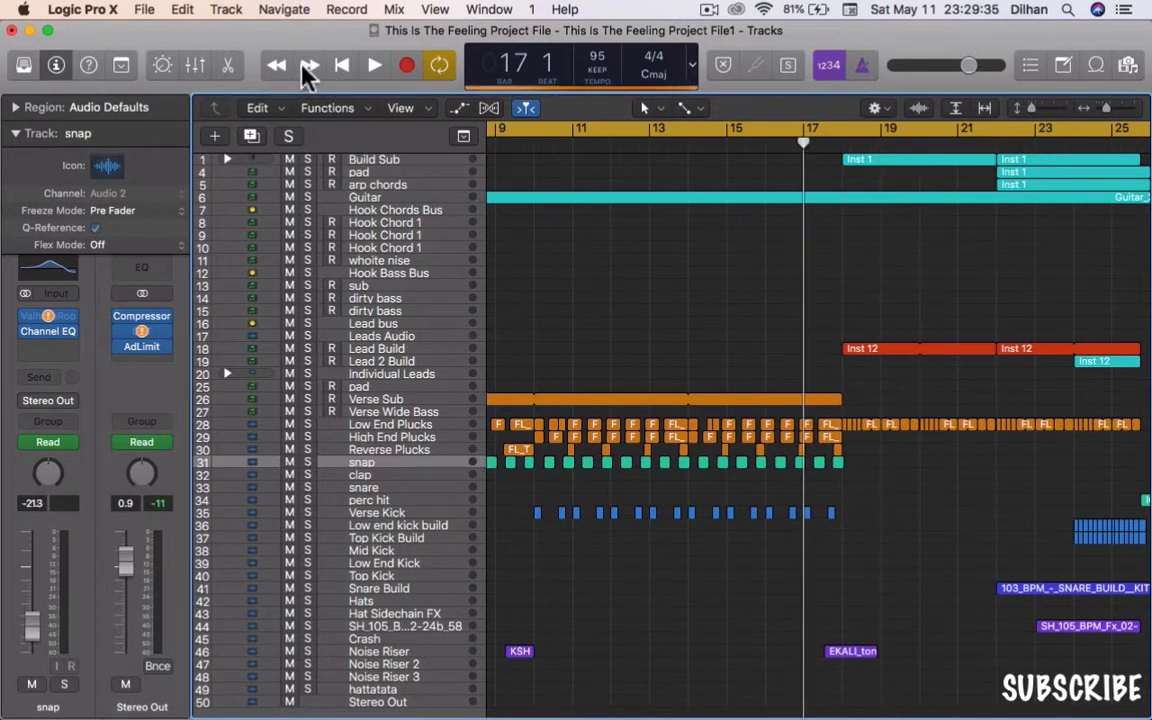
{"action": "left_click", "coordinate": [305, 64]}
{"action": "left_click", "coordinate": [305, 64]}
{"action": "left_click", "coordinate": [305, 64]}
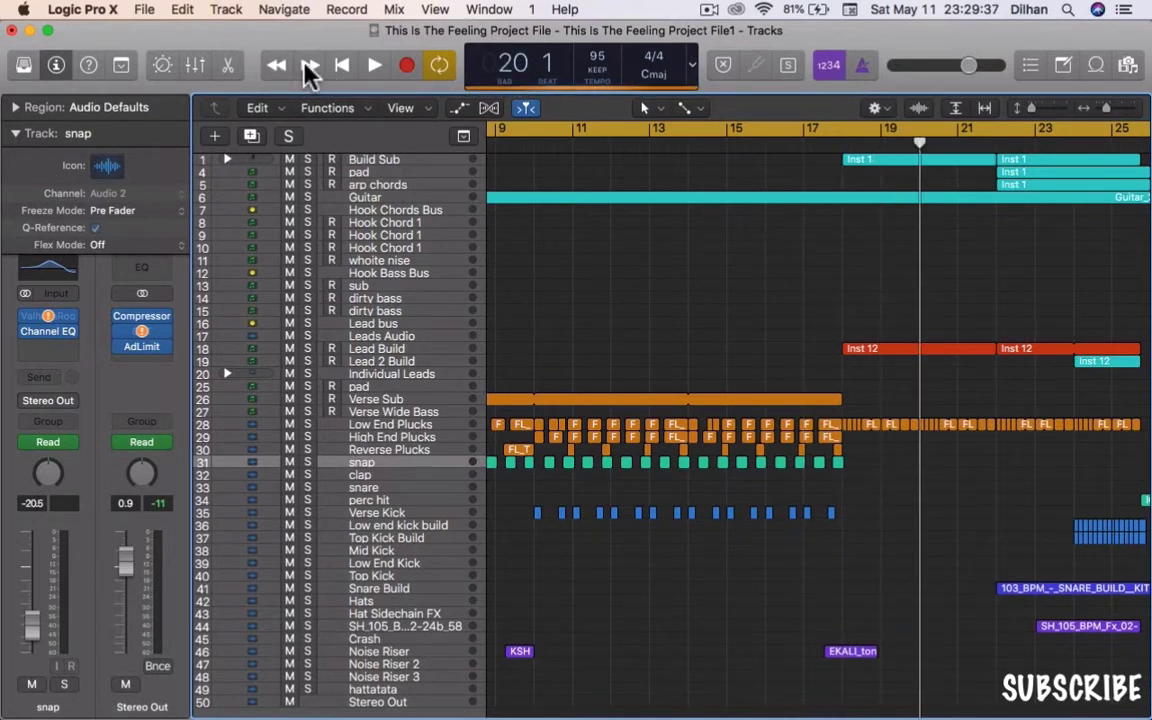
- Send the playhead back to the beginning of the cycle at bar 2, and look over the whole arrangement
{"action": "left_click", "coordinate": [336, 64]}
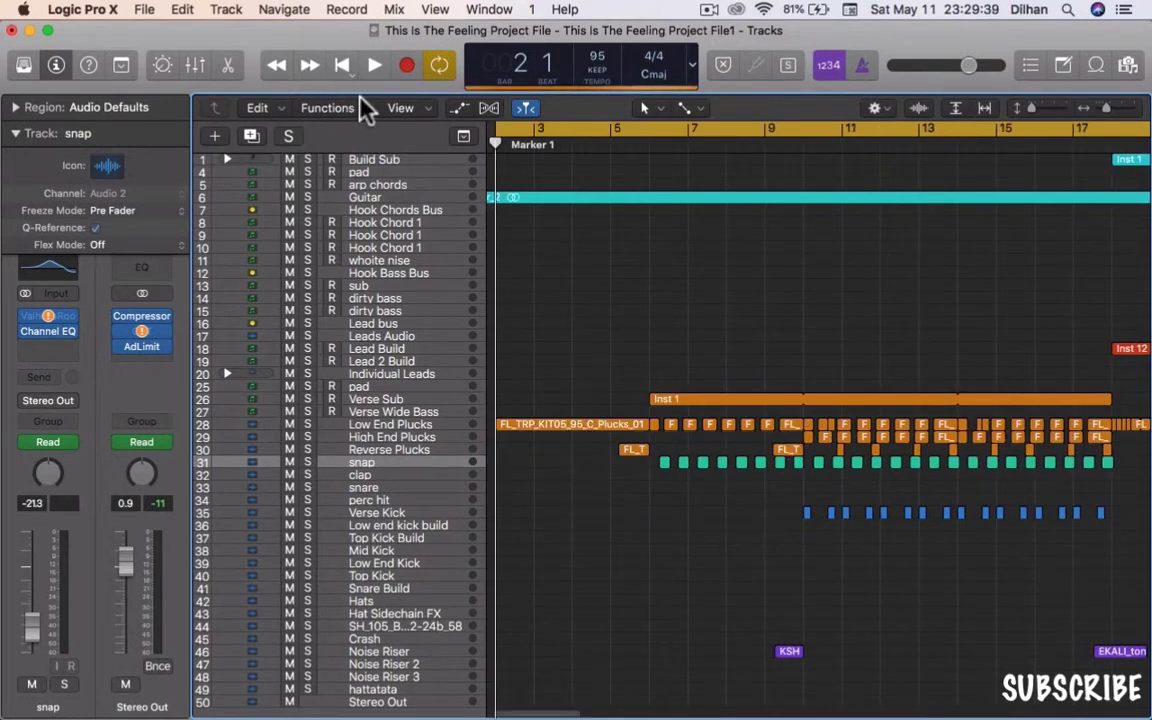
{"action": "scroll", "coordinate": [680, 370], "scroll_direction": "down", "scroll_amount": 1}
{"action": "scroll", "coordinate": [700, 378], "scroll_direction": "down", "scroll_amount": 3}
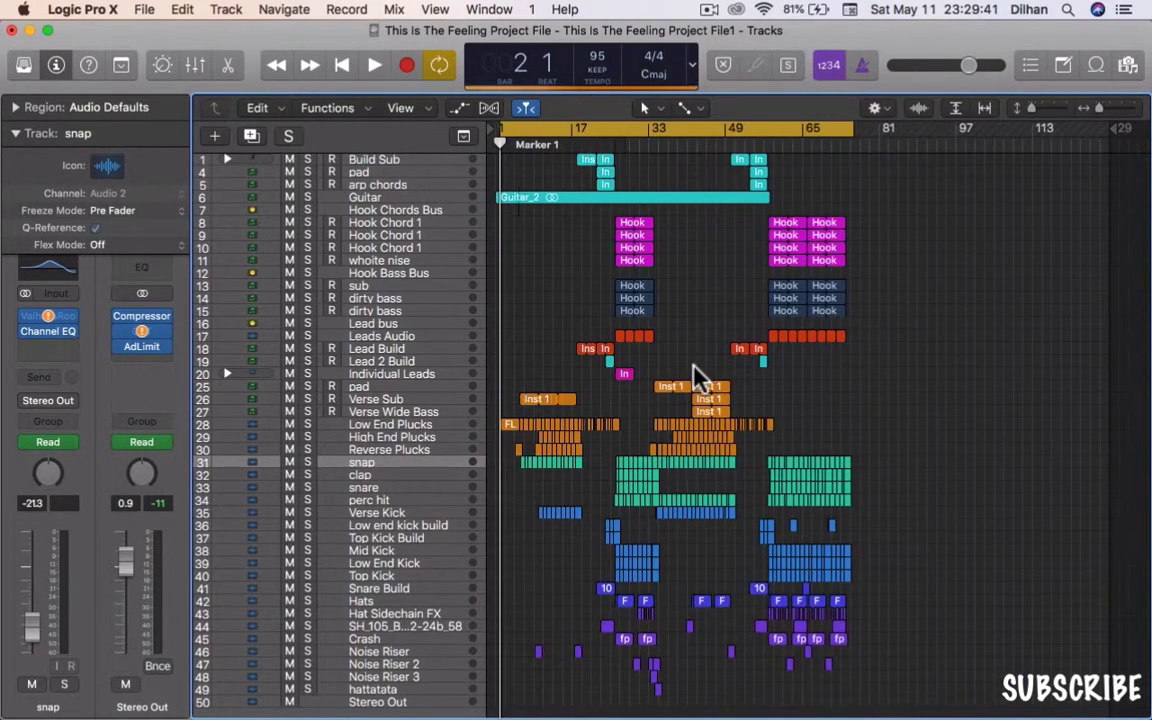
{"action": "scroll", "coordinate": [700, 378], "scroll_direction": "up", "scroll_amount": 5}
{"action": "scroll", "coordinate": [700, 378], "scroll_direction": "down", "scroll_amount": 5}
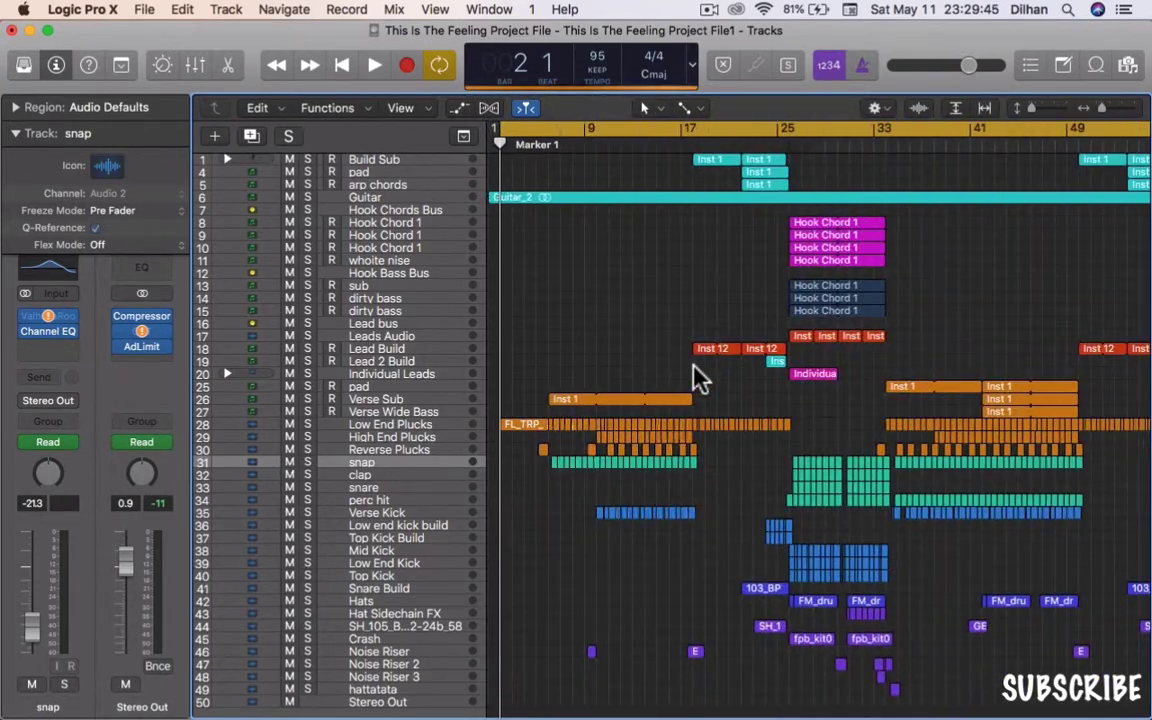
- Return the playhead from bar 67 to the beginning, and start playback of the project
{"action": "scroll", "coordinate": [930, 325], "scroll_direction": "right", "scroll_amount": 5}
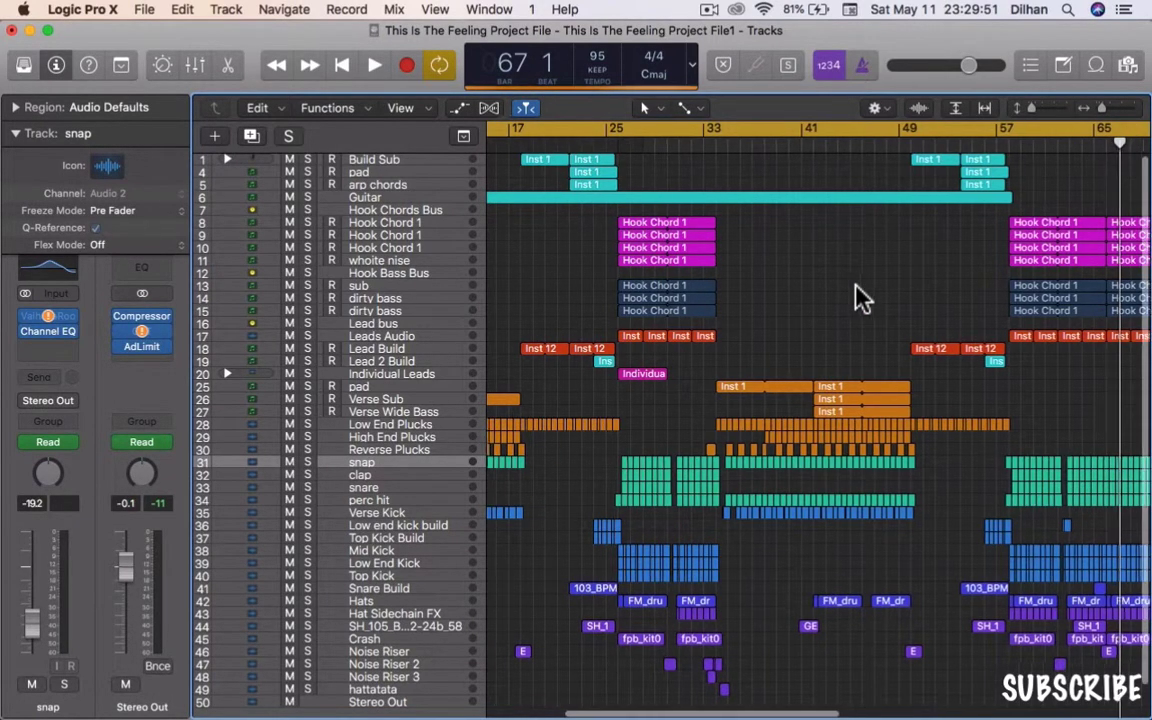
{"action": "scroll", "coordinate": [800, 250], "scroll_direction": "left", "scroll_amount": 2}
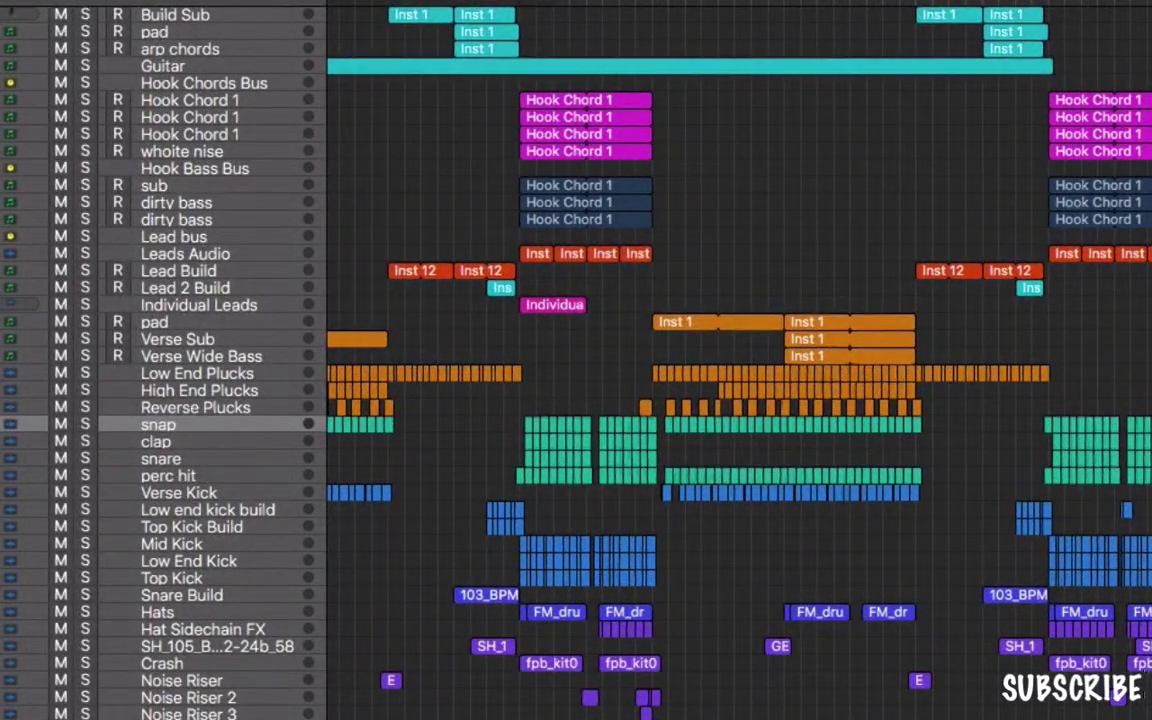
{"action": "key", "text": "Return"}
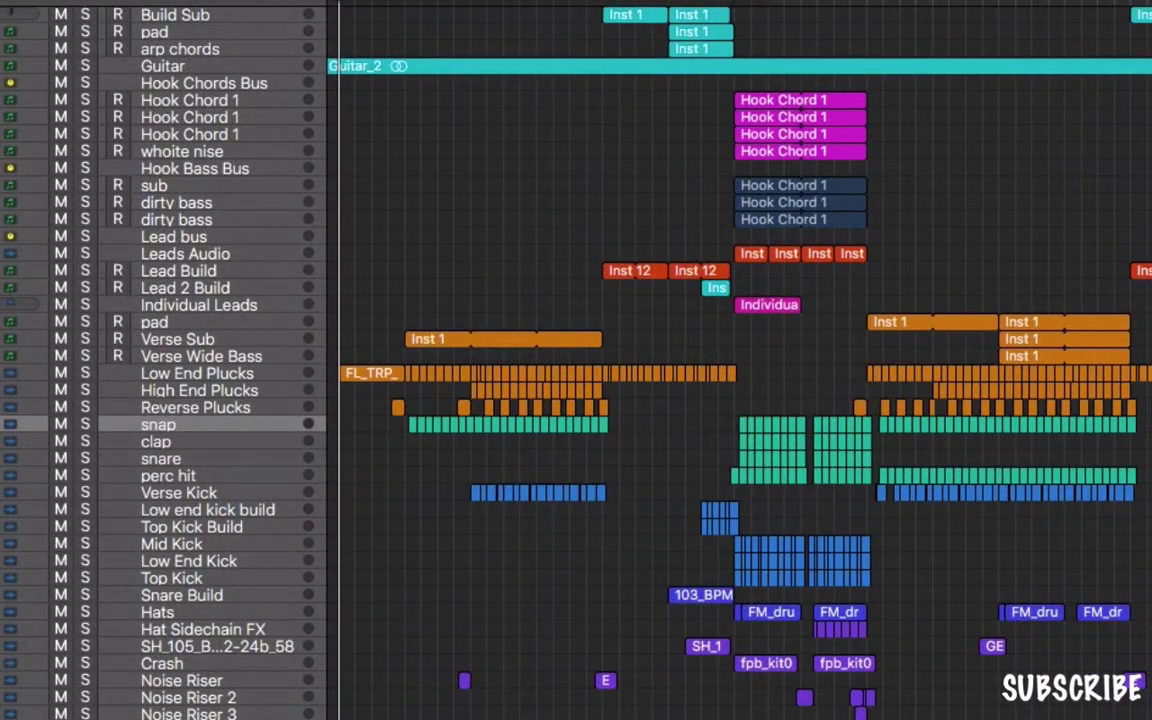
{"action": "key", "text": "space"}
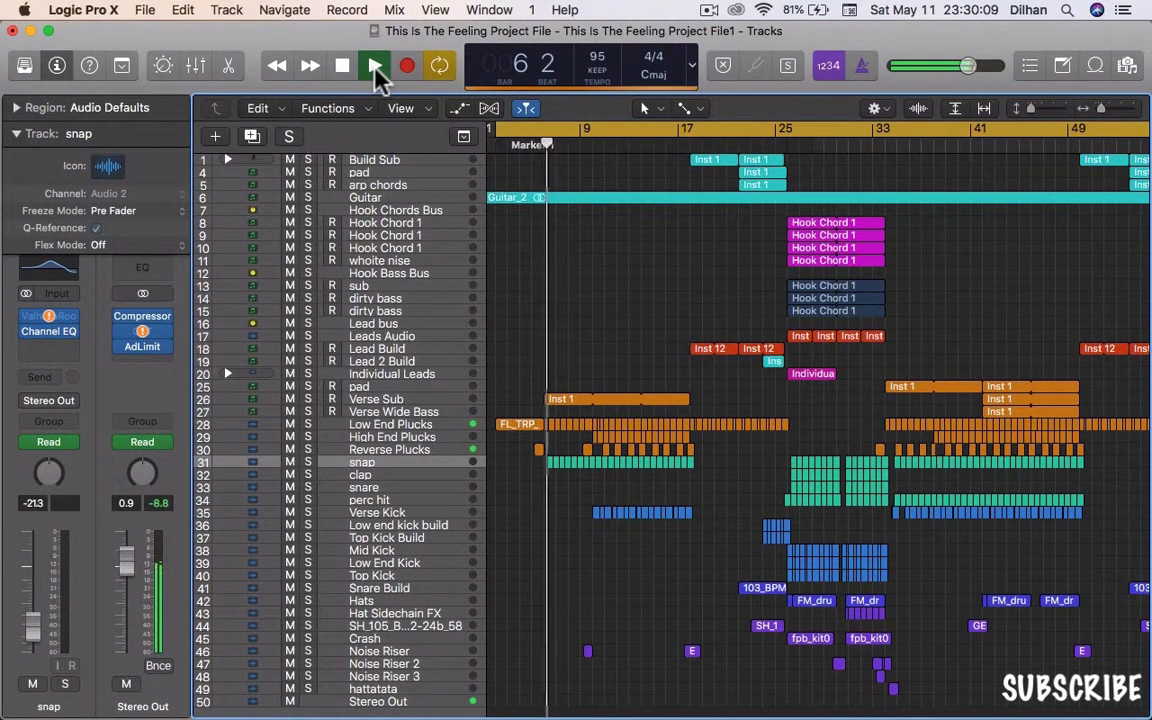
- Jump playback to the first Hook Chord section around bar 26, and turn off Cycle mode
{"action": "left_click", "coordinate": [797, 146]}
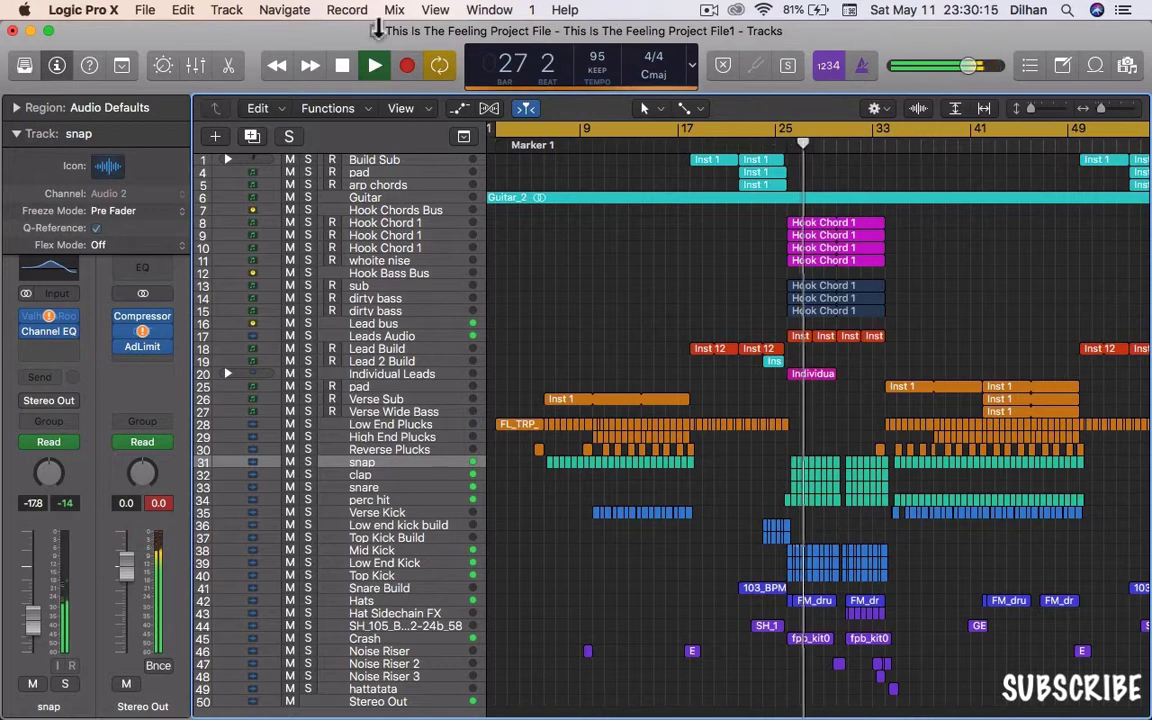
{"action": "left_click", "coordinate": [436, 70]}
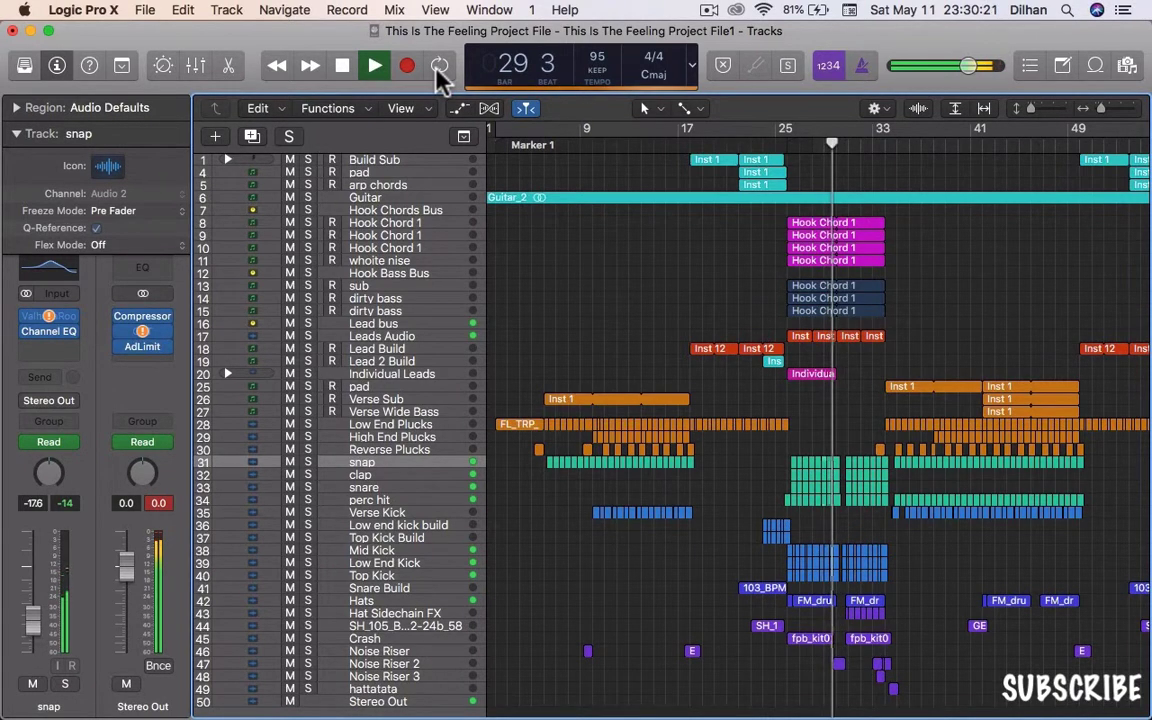
- Turn Replace mode on and off again during playback, and try Solo mode
{"action": "left_click", "coordinate": [732, 70]}
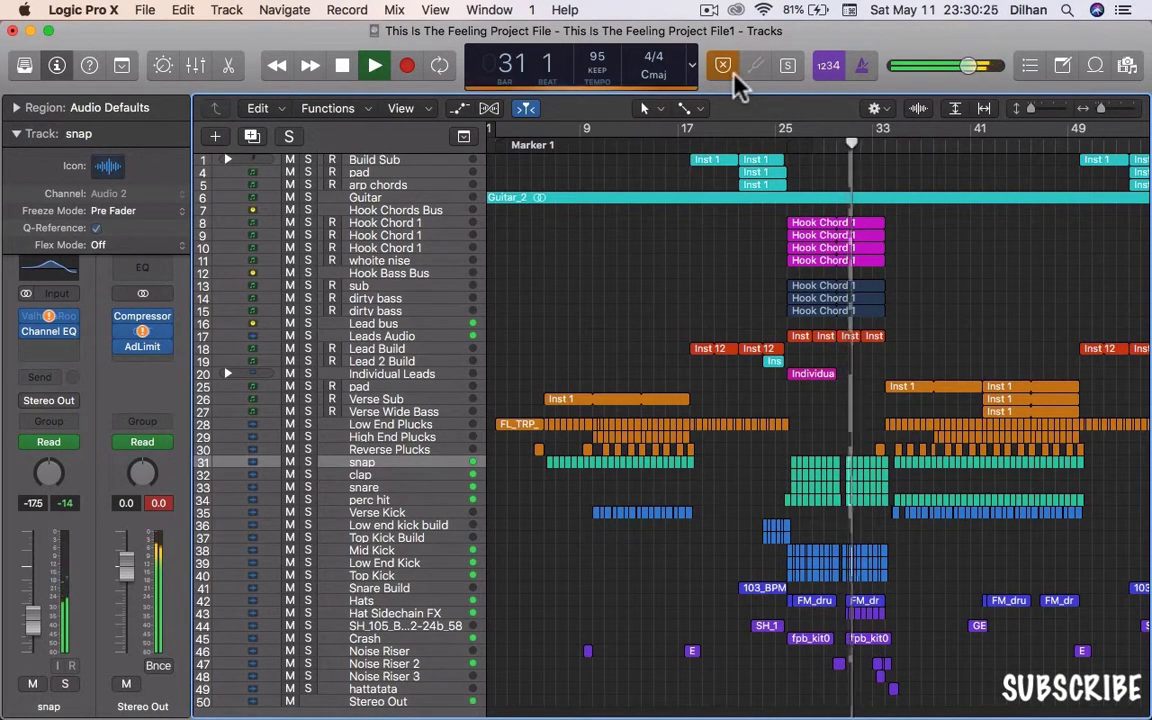
{"action": "left_click", "coordinate": [724, 66]}
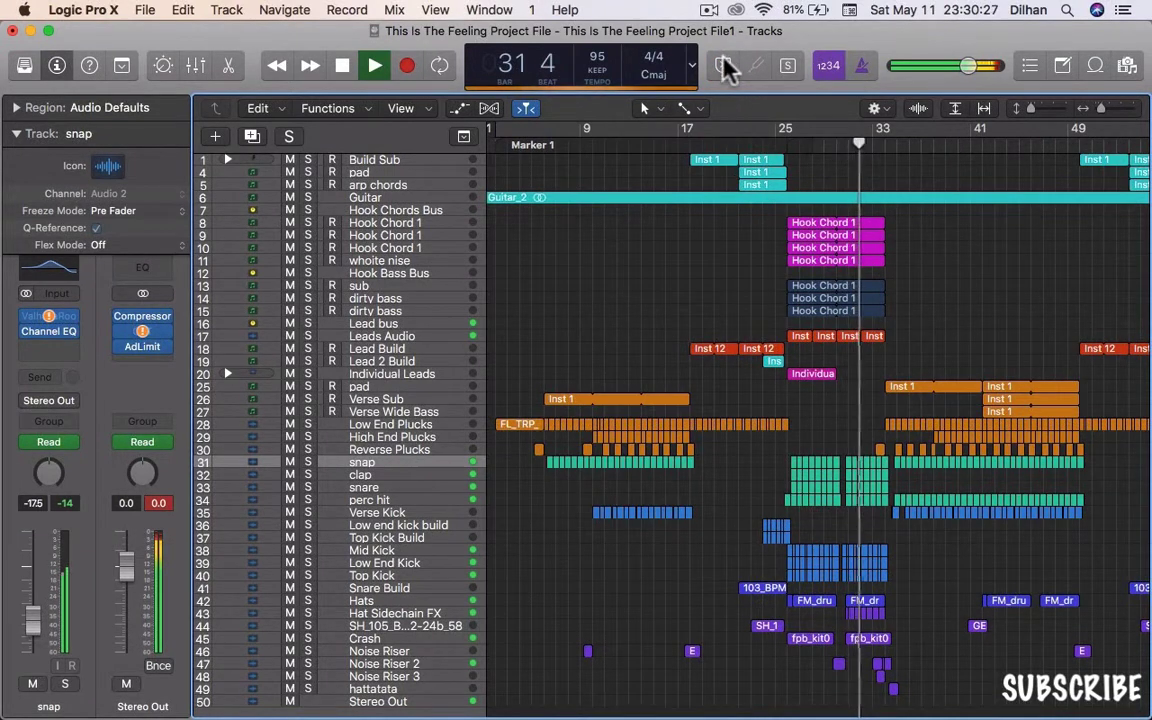
{"action": "left_click", "coordinate": [789, 66]}
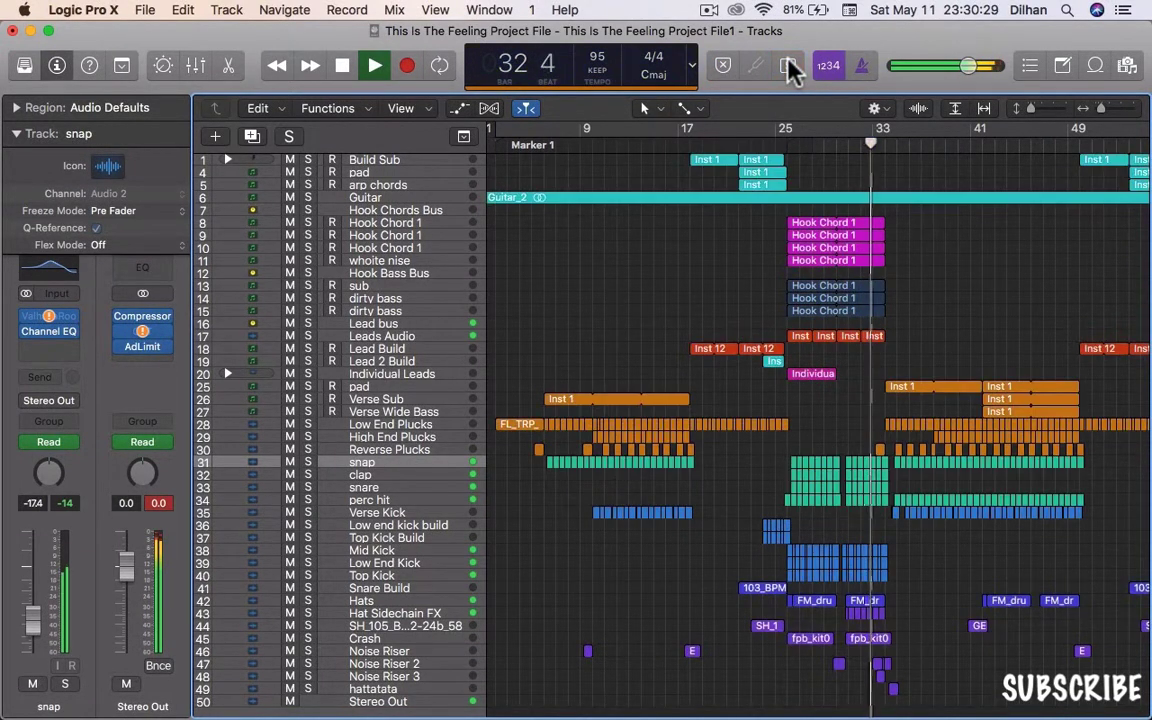
- Turn Solo mode on and off during playback, and toggle the count-in off and back on
{"action": "left_click", "coordinate": [789, 66]}
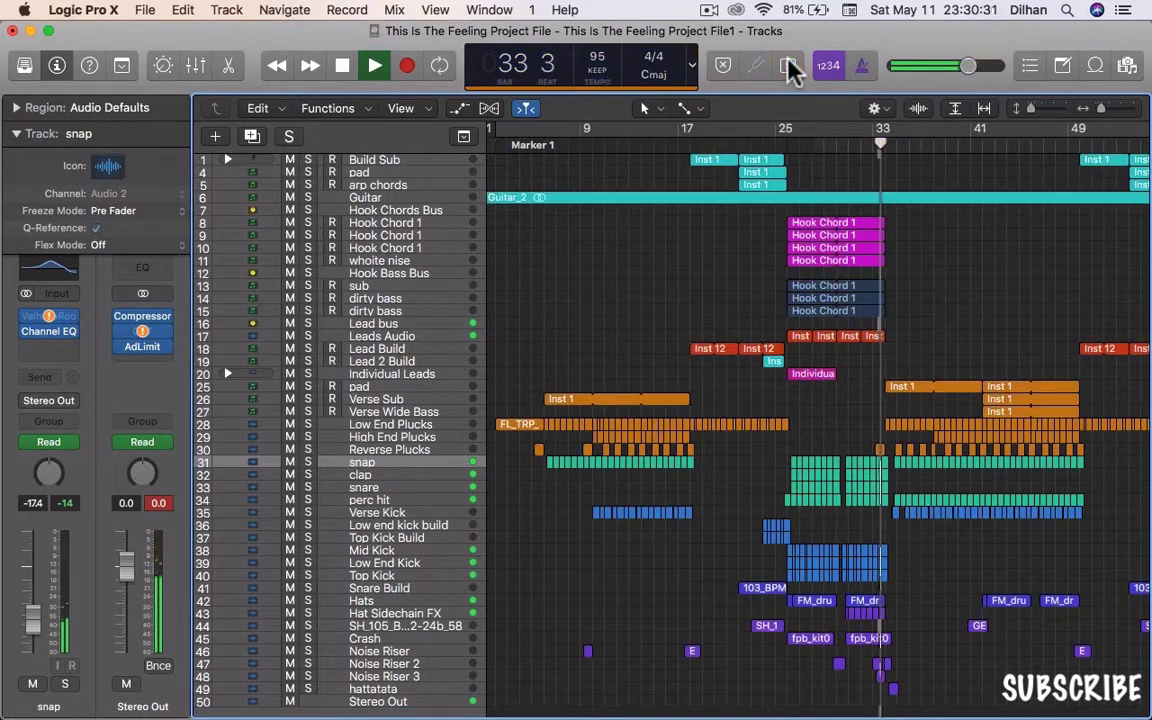
{"action": "left_click", "coordinate": [789, 66]}
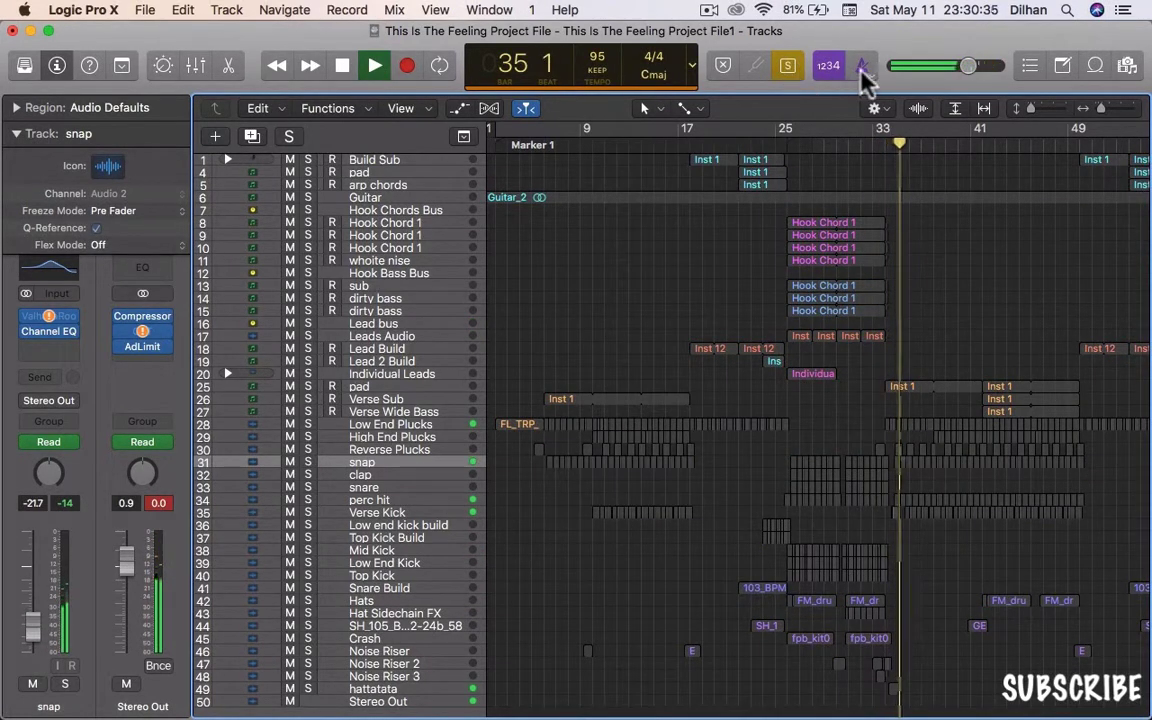
{"action": "left_click", "coordinate": [830, 66]}
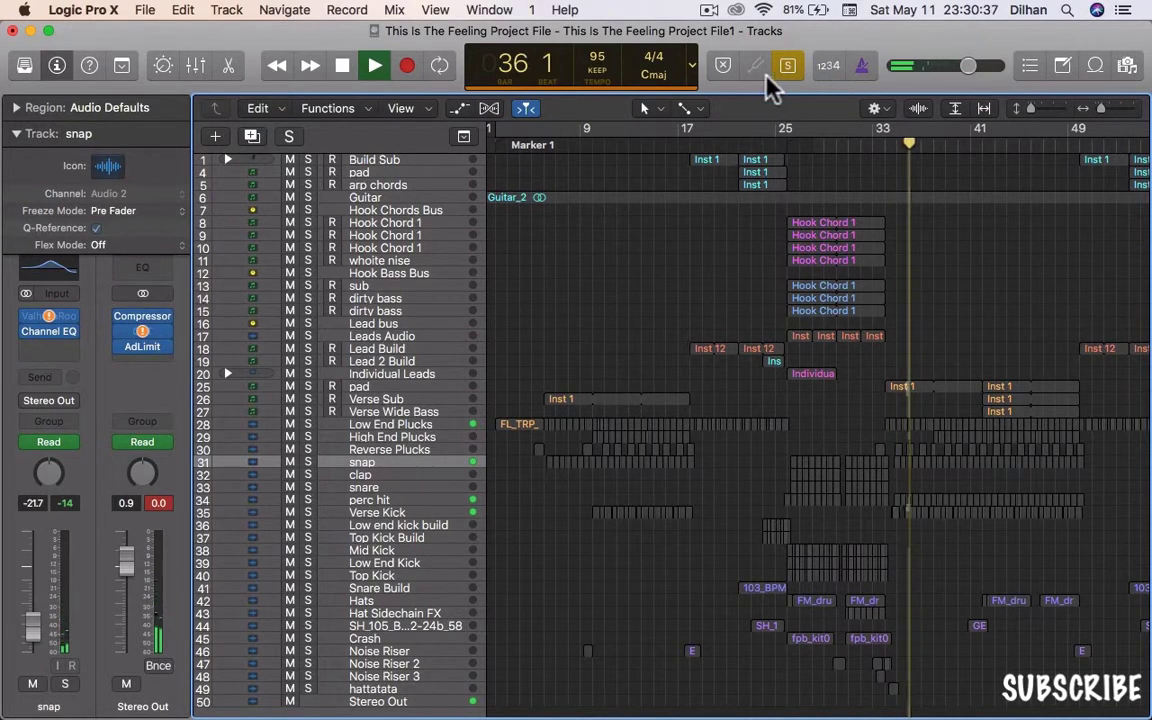
{"action": "left_click", "coordinate": [777, 71]}
{"action": "left_click", "coordinate": [834, 68]}
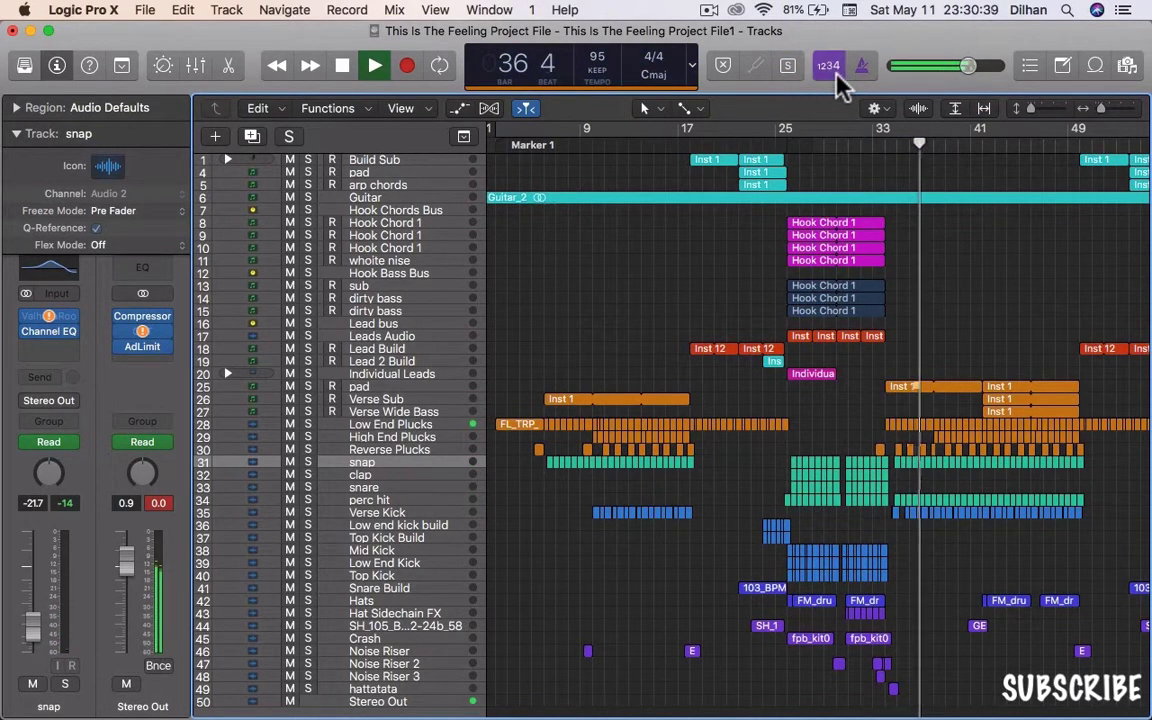
{"action": "left_click", "coordinate": [837, 74]}
{"action": "left_click", "coordinate": [837, 74]}
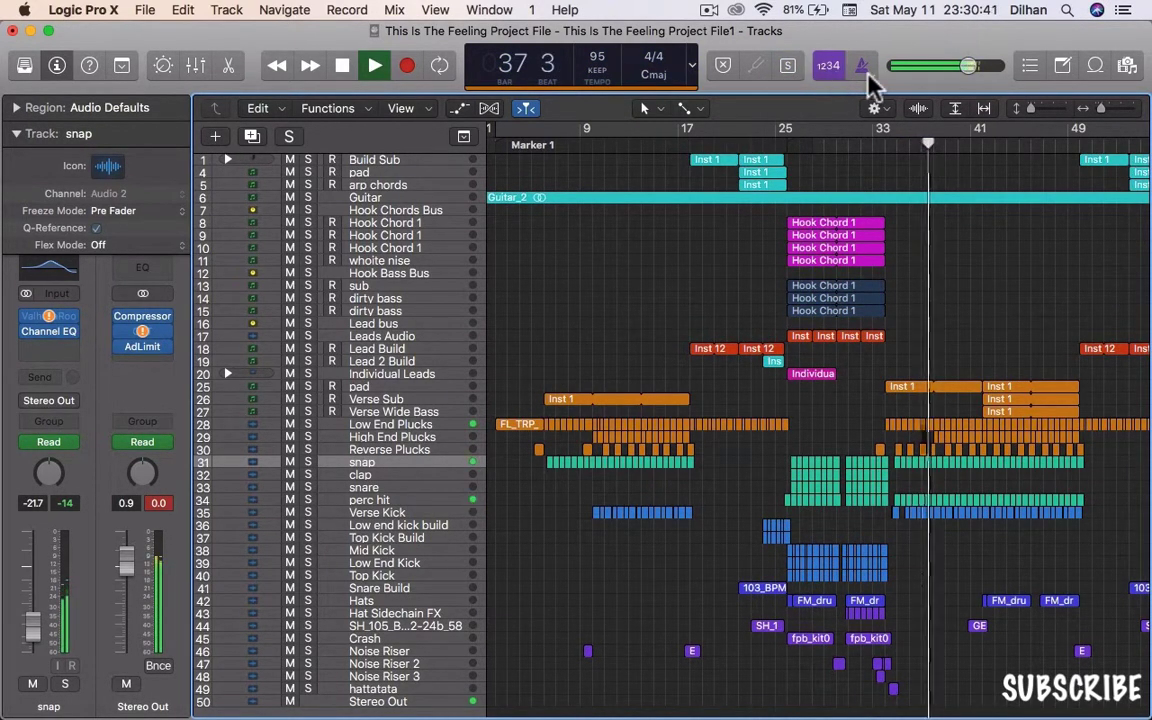
- Turn on the metronome click and raise the master volume to its maximum
{"action": "left_click", "coordinate": [868, 73]}
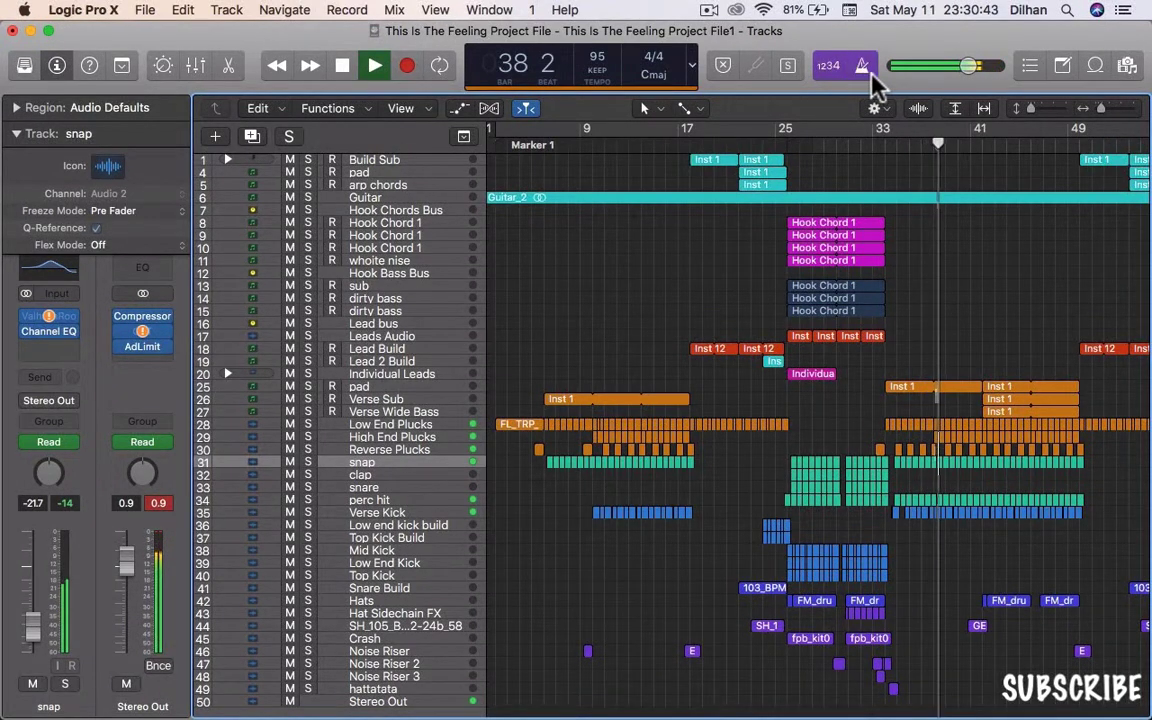
{"action": "left_click_drag", "start_coordinate": [972, 72], "coordinate": [1030, 75]}
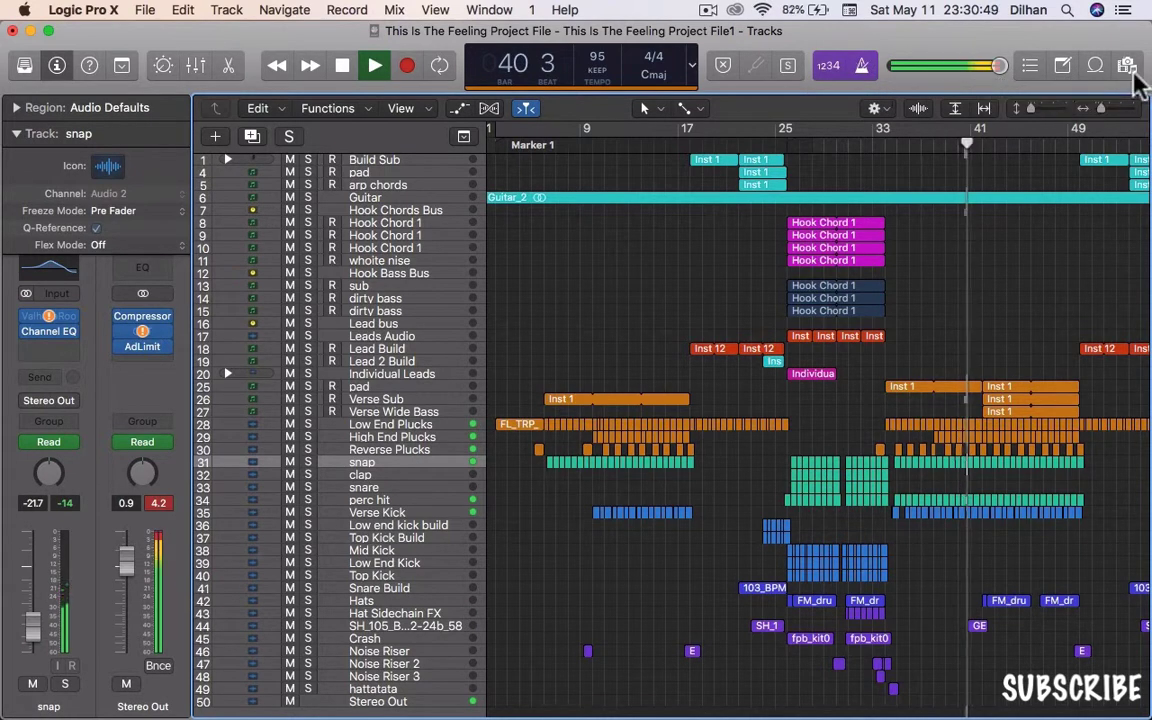
- Show the list editors and look through the Event, Marker, Tempo and Signature lists, ending on the Event list
{"action": "left_click", "coordinate": [1028, 64]}
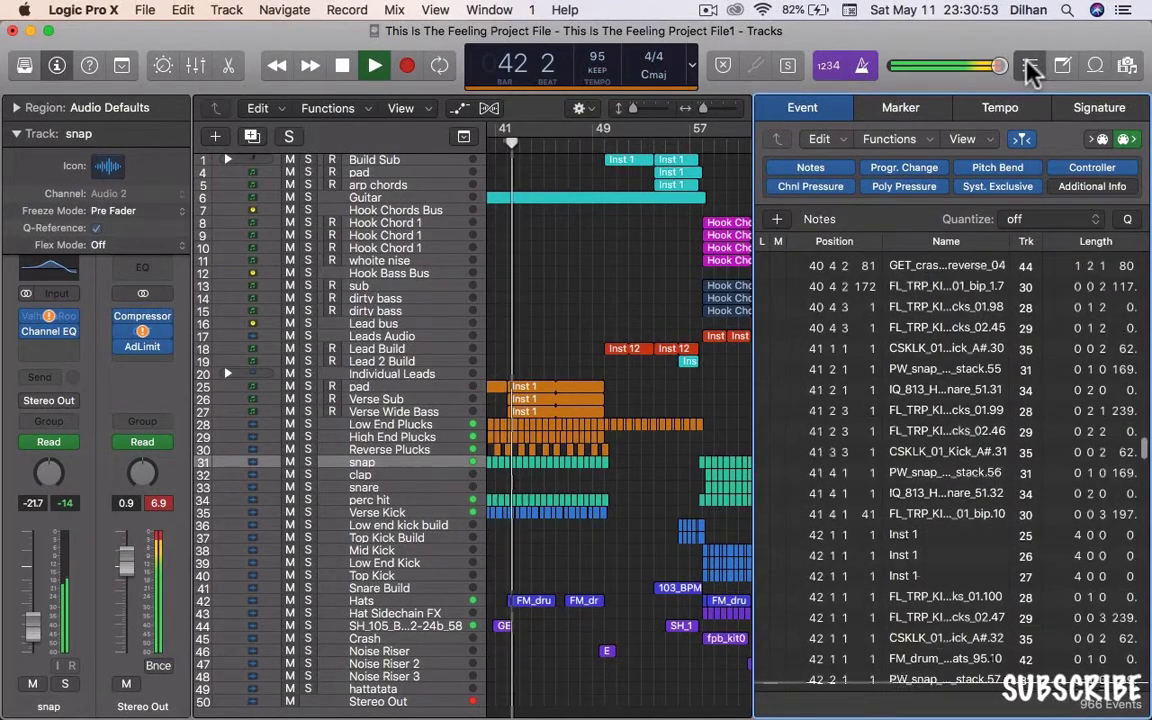
{"action": "left_click", "coordinate": [885, 109]}
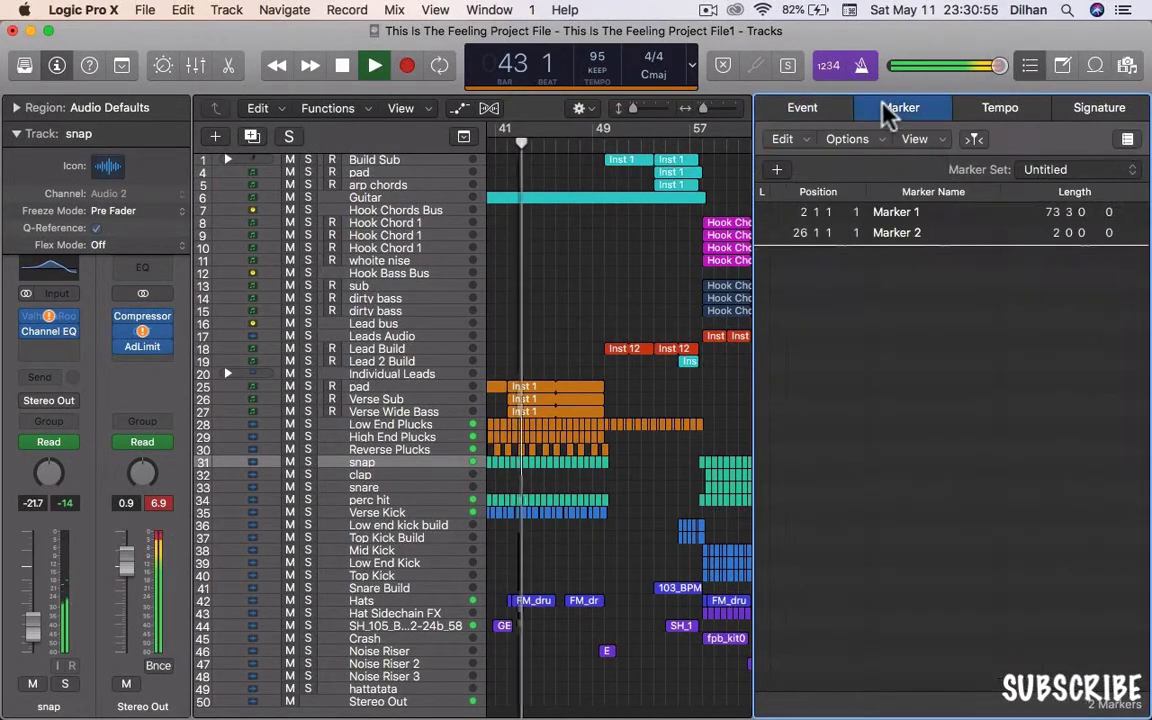
{"action": "left_click", "coordinate": [974, 118]}
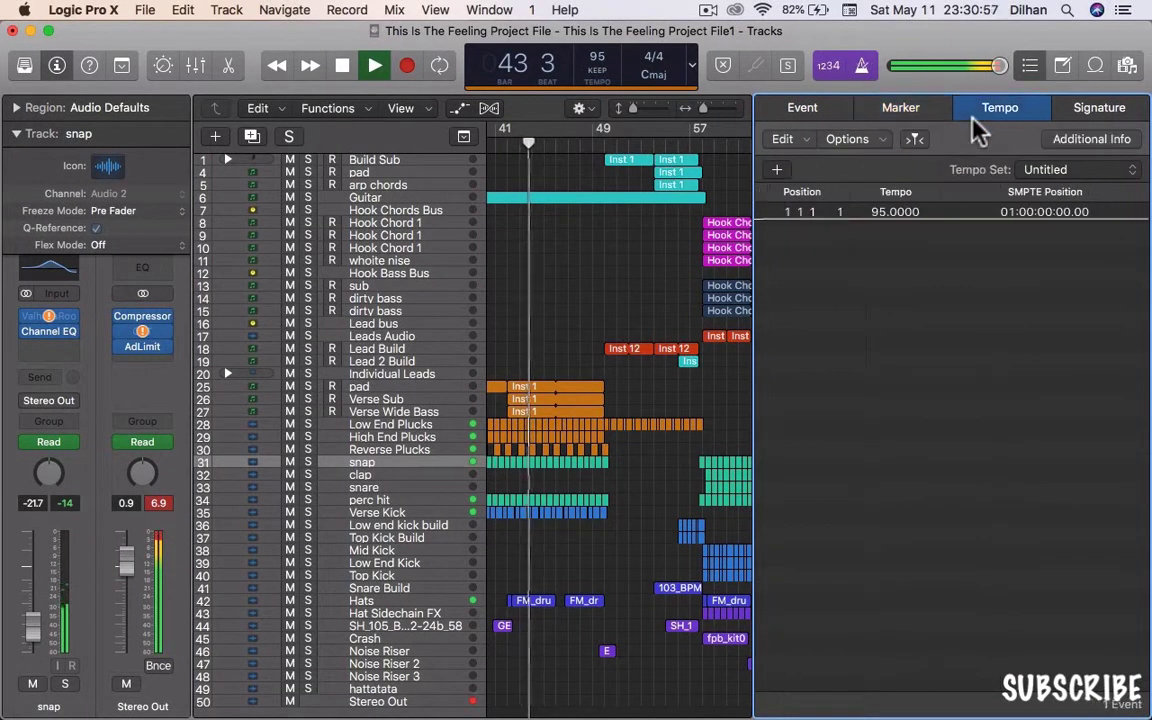
{"action": "left_click", "coordinate": [1103, 118]}
{"action": "left_click", "coordinate": [800, 108]}
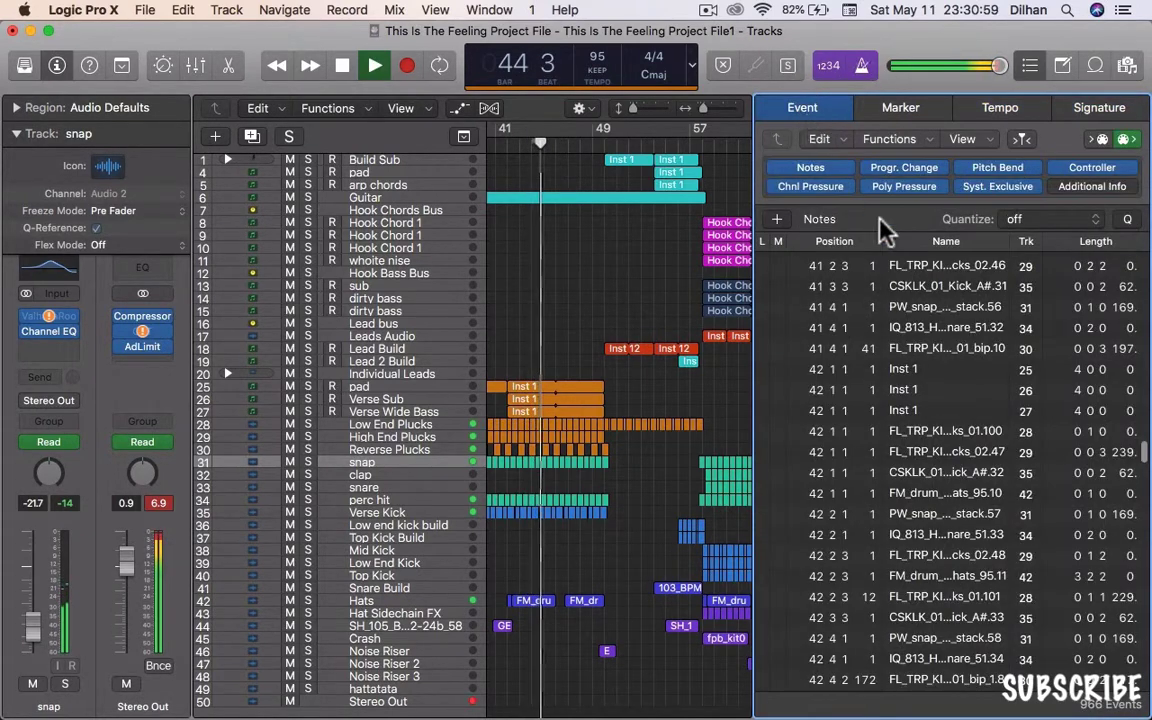
- Select several entries in the Event list to locate their regions, from the verse kick and plucks to SS_kick_martijn.99 at bar 57
{"action": "left_click", "coordinate": [890, 286]}
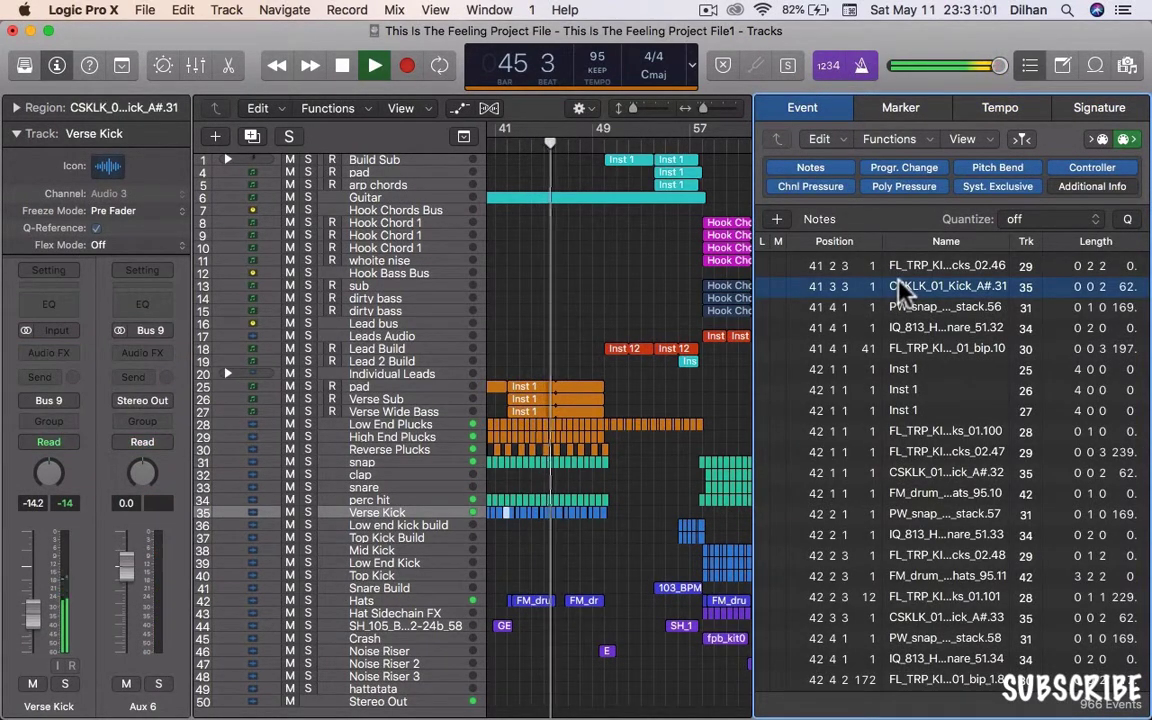
{"action": "left_click", "coordinate": [893, 347]}
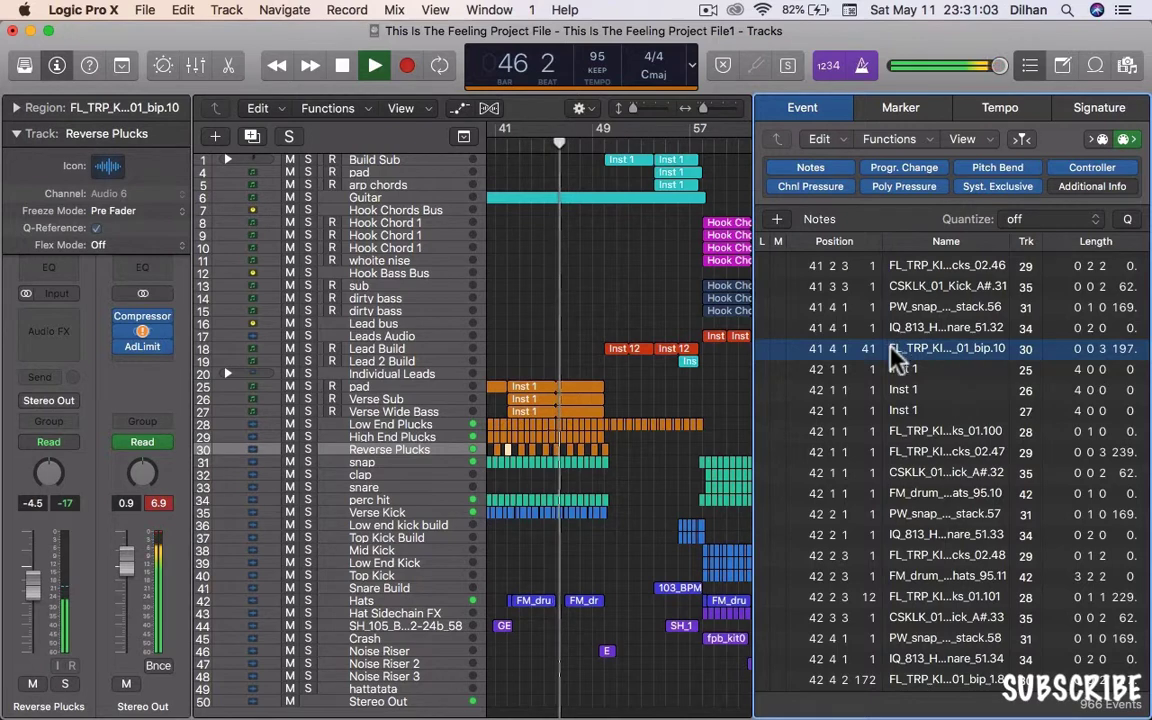
{"action": "left_click", "coordinate": [892, 370]}
{"action": "left_click", "coordinate": [898, 390]}
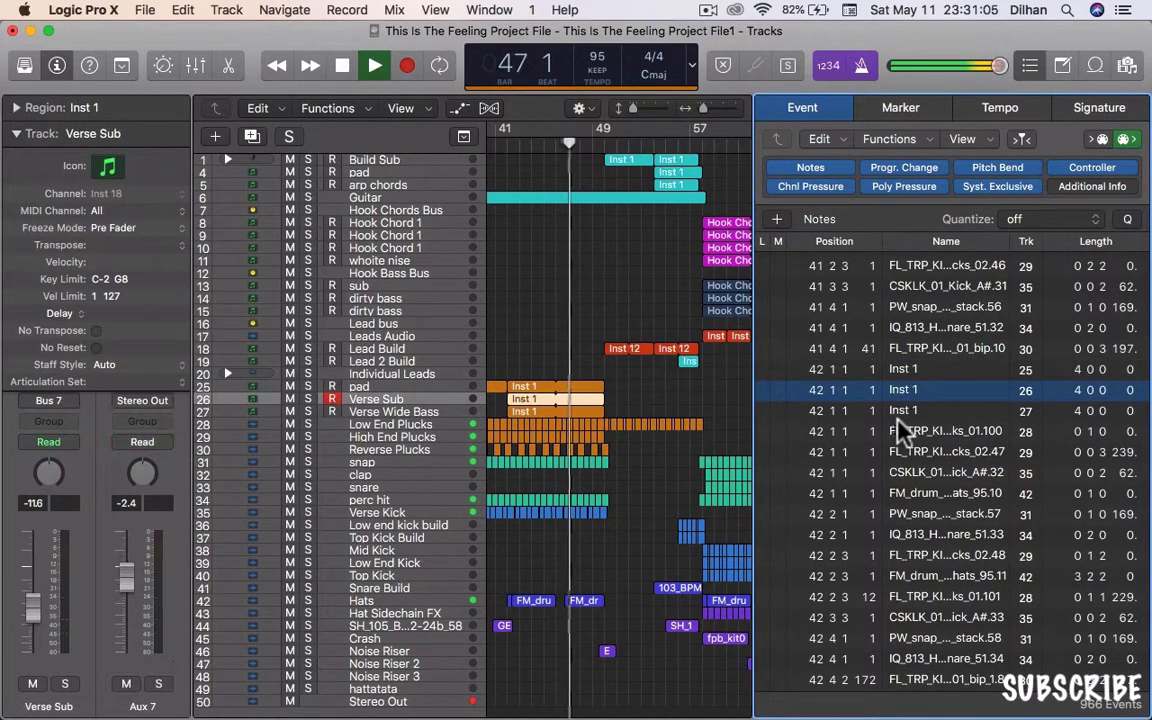
{"action": "left_click", "coordinate": [898, 410]}
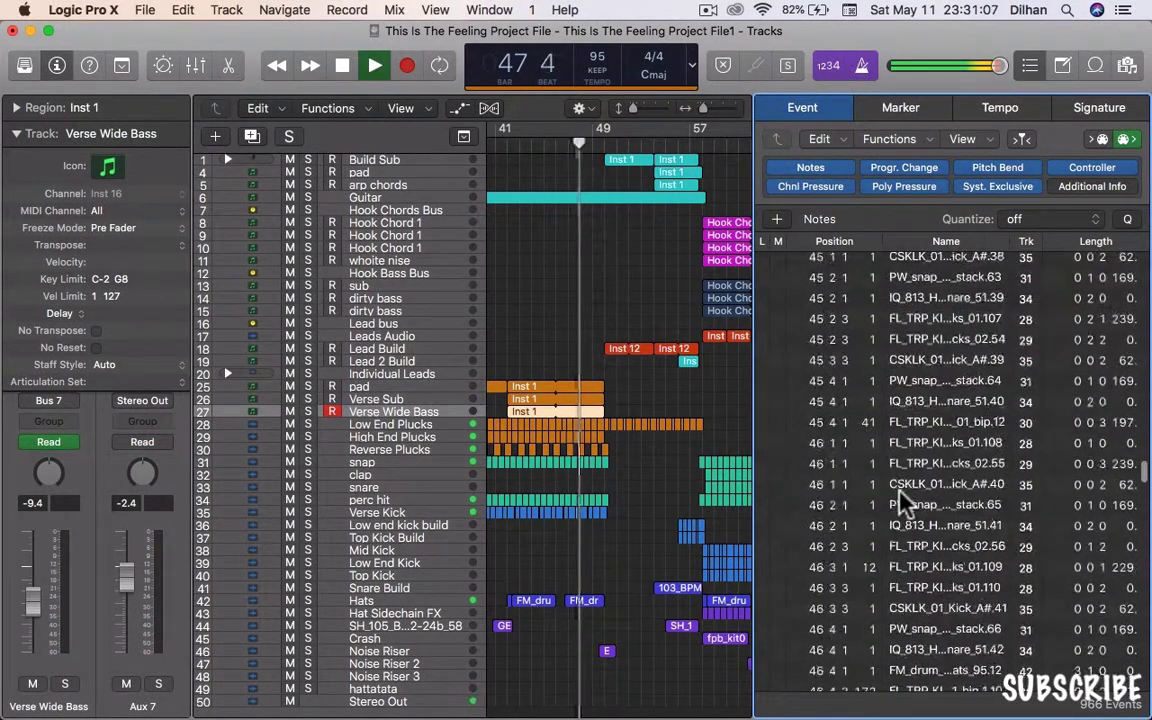
{"action": "left_click", "coordinate": [904, 489]}
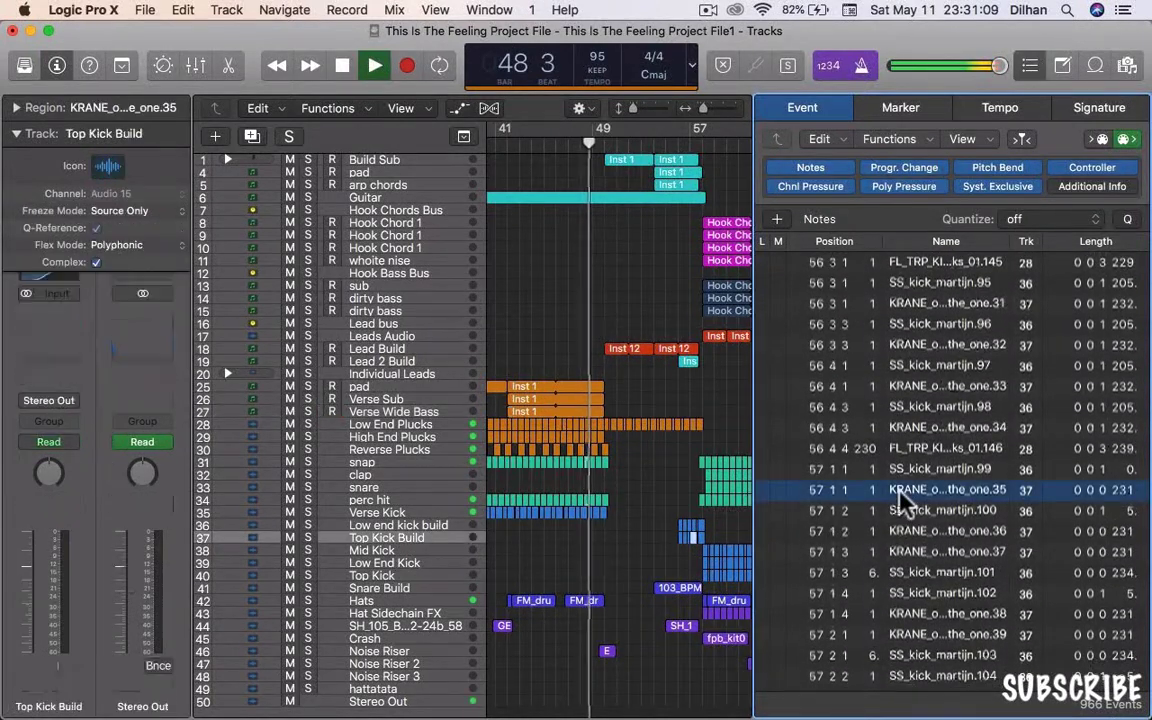
{"action": "left_click", "coordinate": [905, 470]}
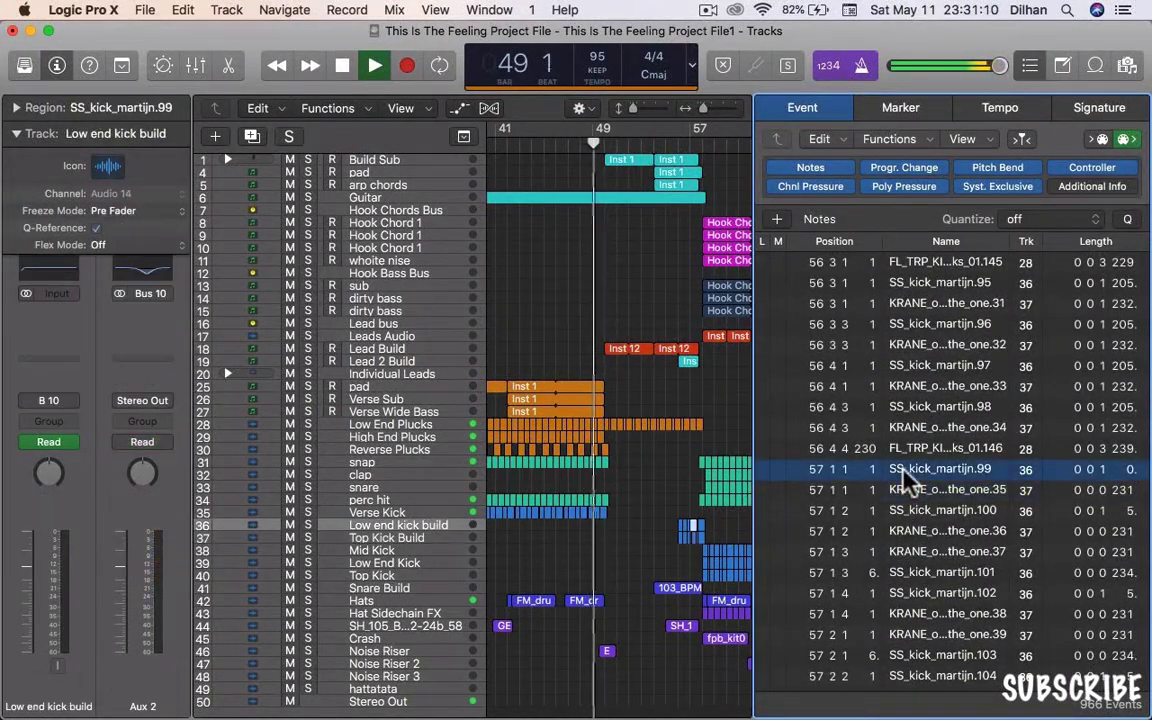
- Review the project's markers, tempo and signature settings once more, and return to the event list
{"action": "left_click", "coordinate": [921, 108]}
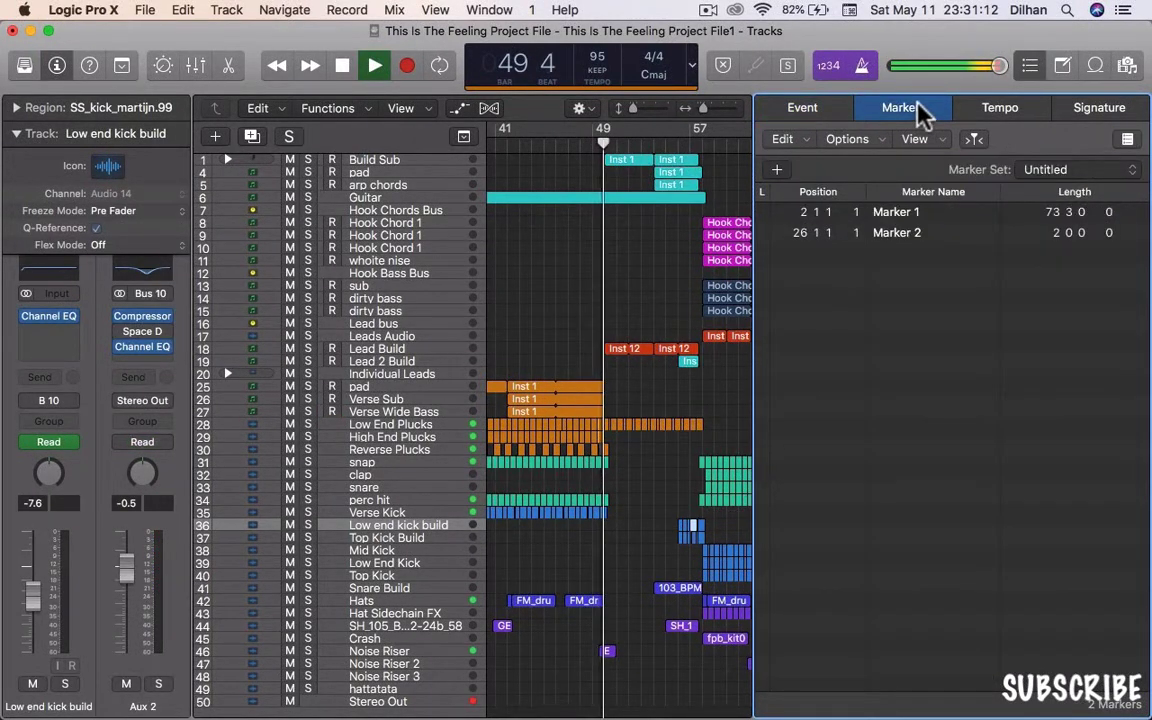
{"action": "left_click", "coordinate": [997, 112]}
{"action": "left_click", "coordinate": [1096, 113]}
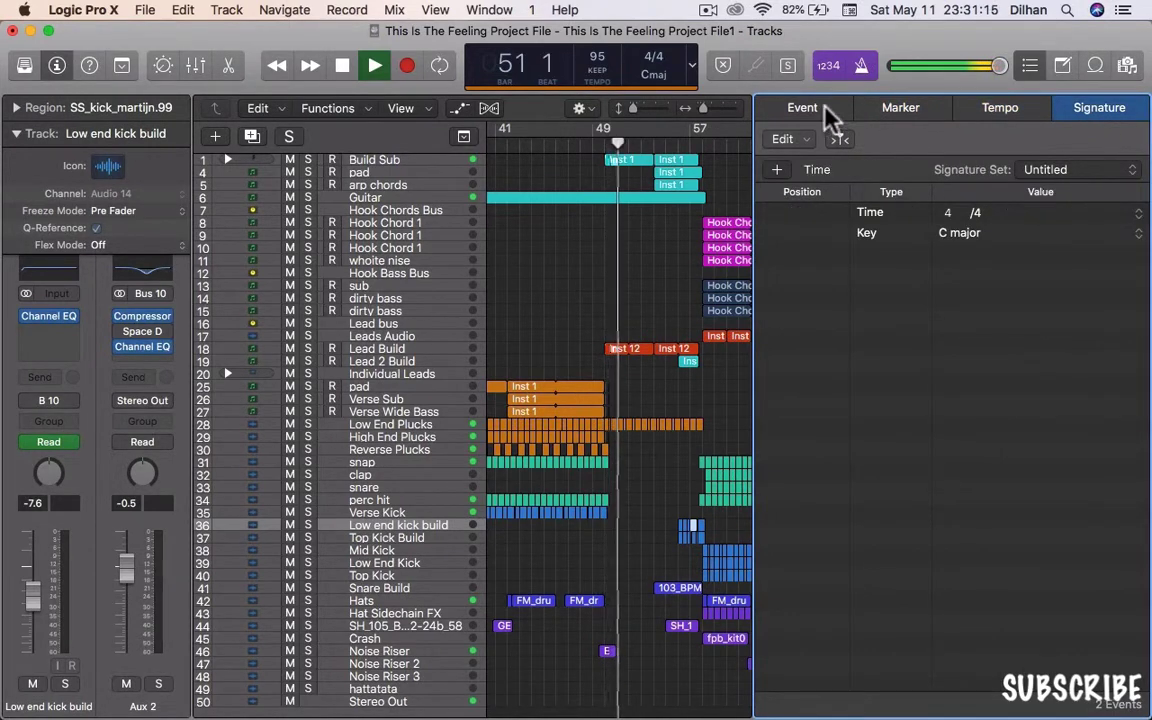
{"action": "left_click", "coordinate": [820, 108]}
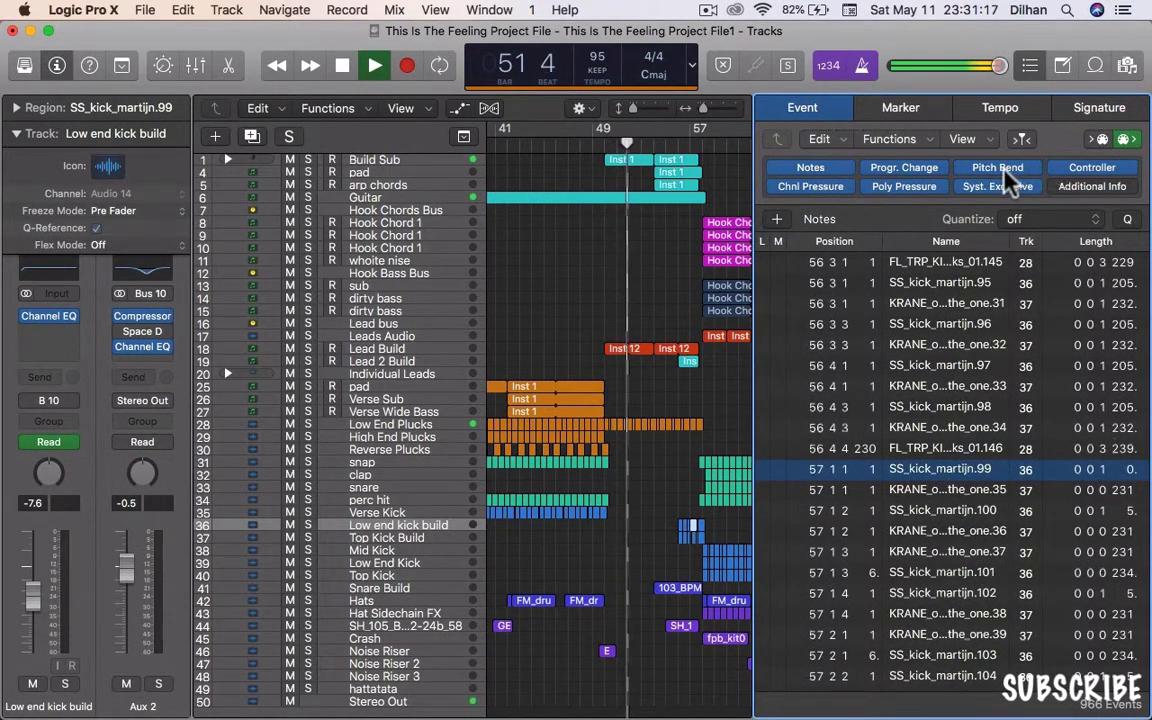
- View the track's note pad, close it, and bring up the Apple Loops browser
{"action": "left_click", "coordinate": [1060, 66]}
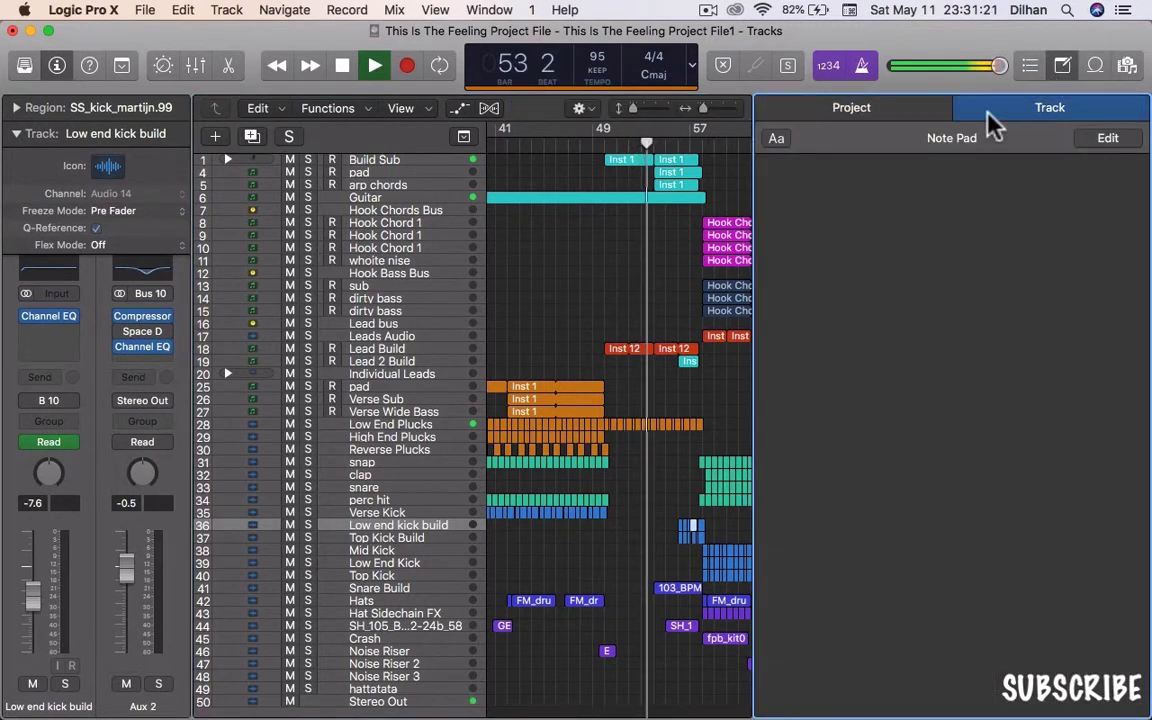
{"action": "left_click", "coordinate": [1062, 68]}
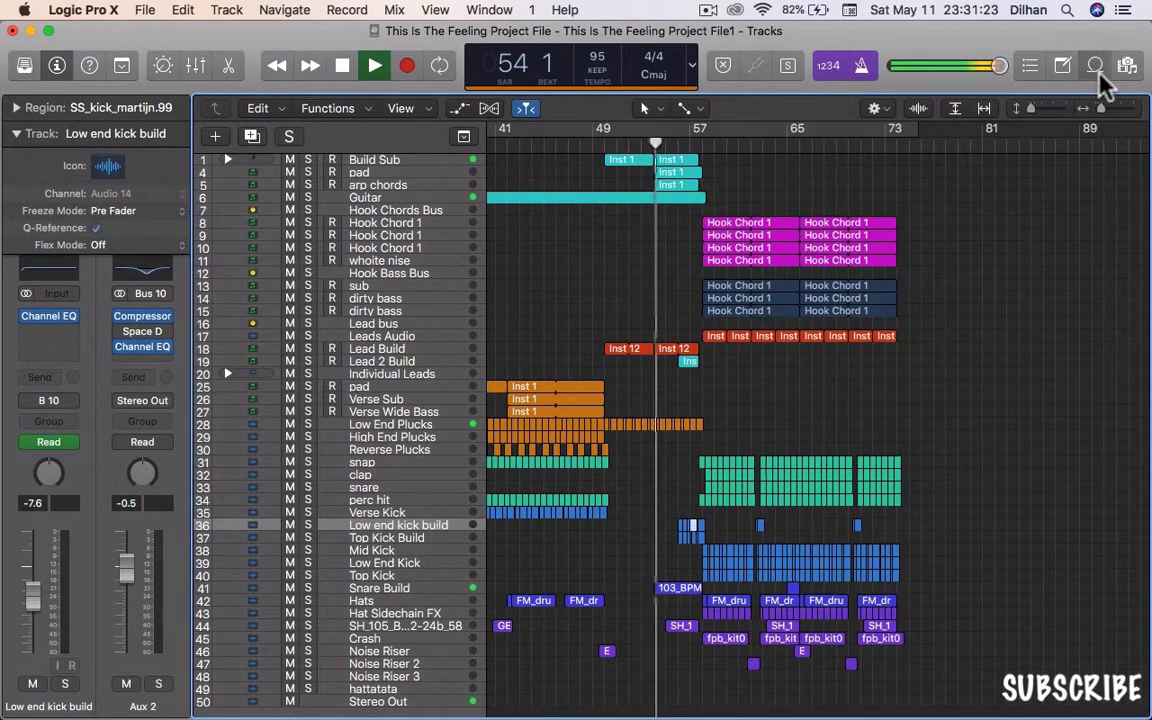
{"action": "left_click", "coordinate": [1096, 68]}
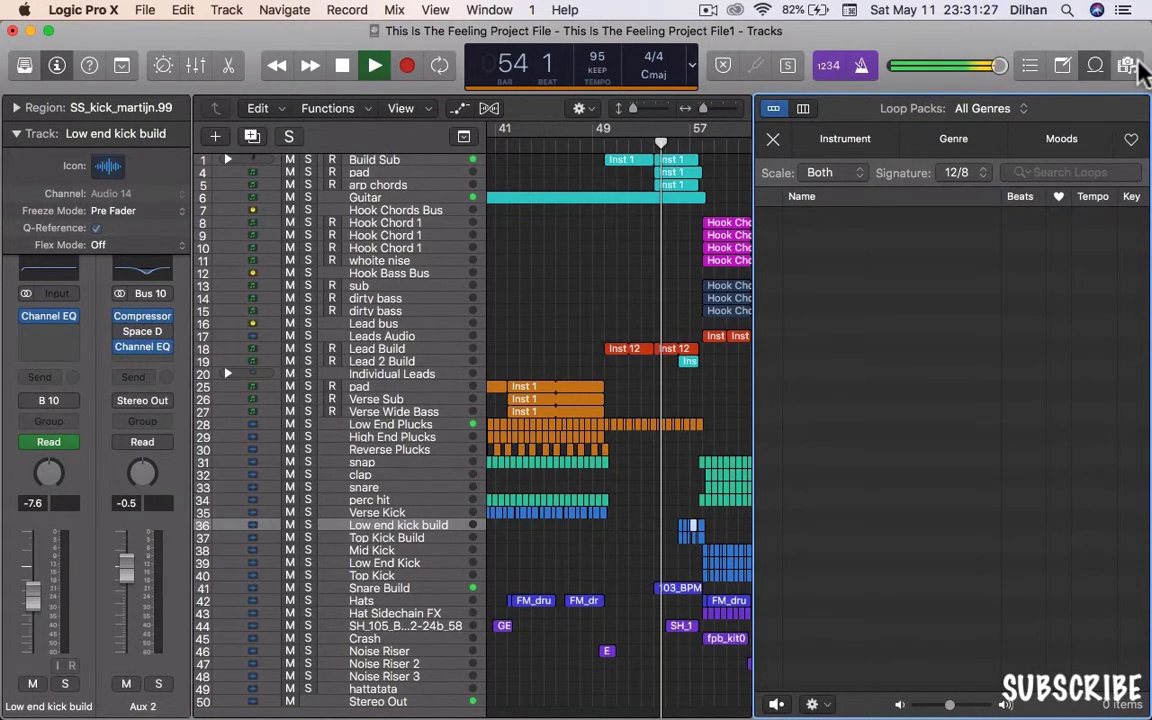
- Look through the project's audio files in the Project browser down to the Inst 12_bip regions, and close the browser
{"action": "left_click", "coordinate": [1134, 66]}
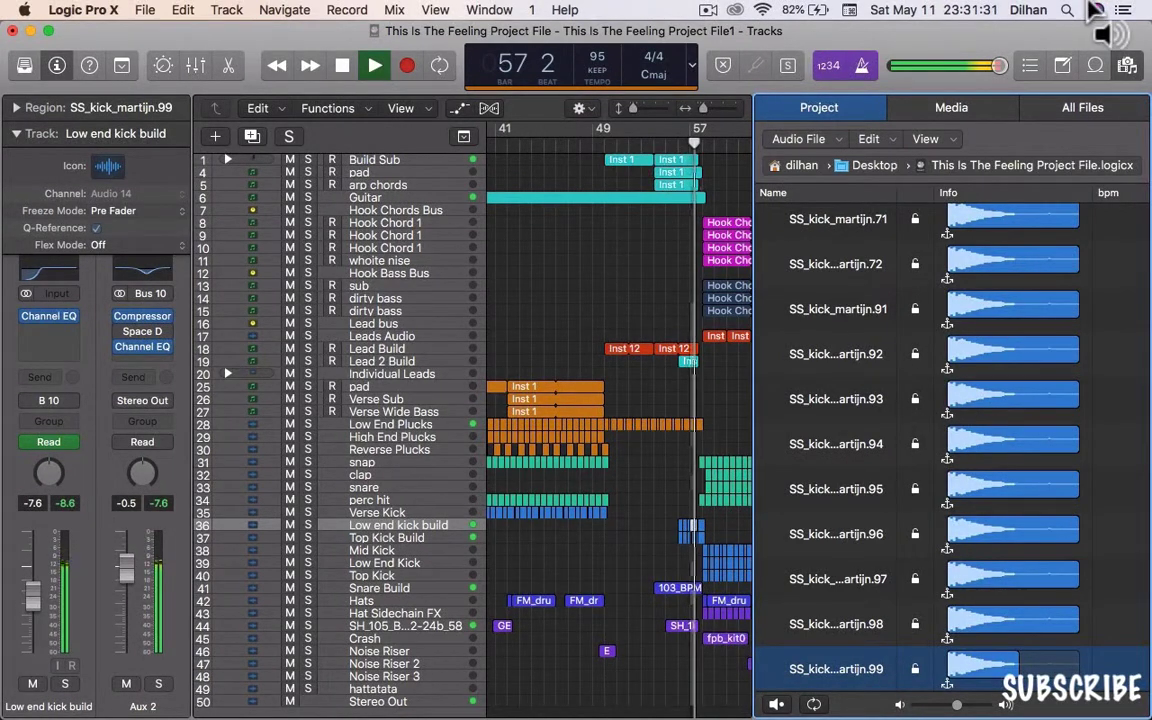
{"action": "scroll", "coordinate": [1104, 313], "scroll_direction": "down", "scroll_amount": 1}
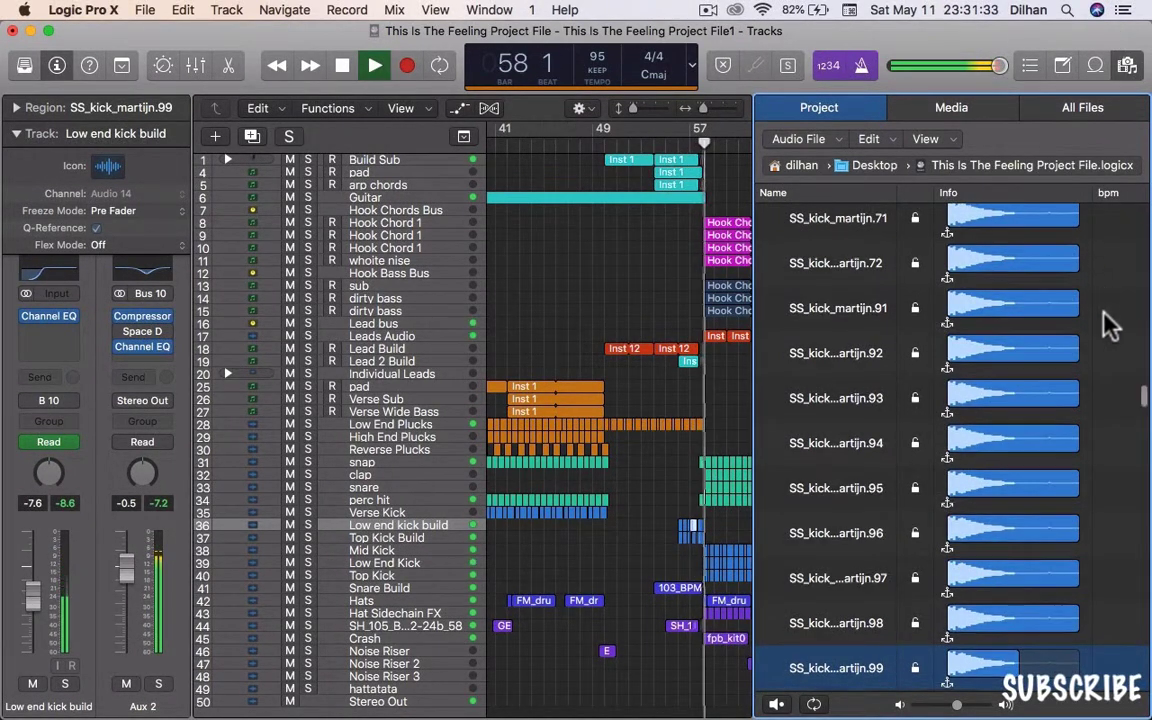
{"action": "scroll", "coordinate": [1104, 313], "scroll_direction": "down", "scroll_amount": 15}
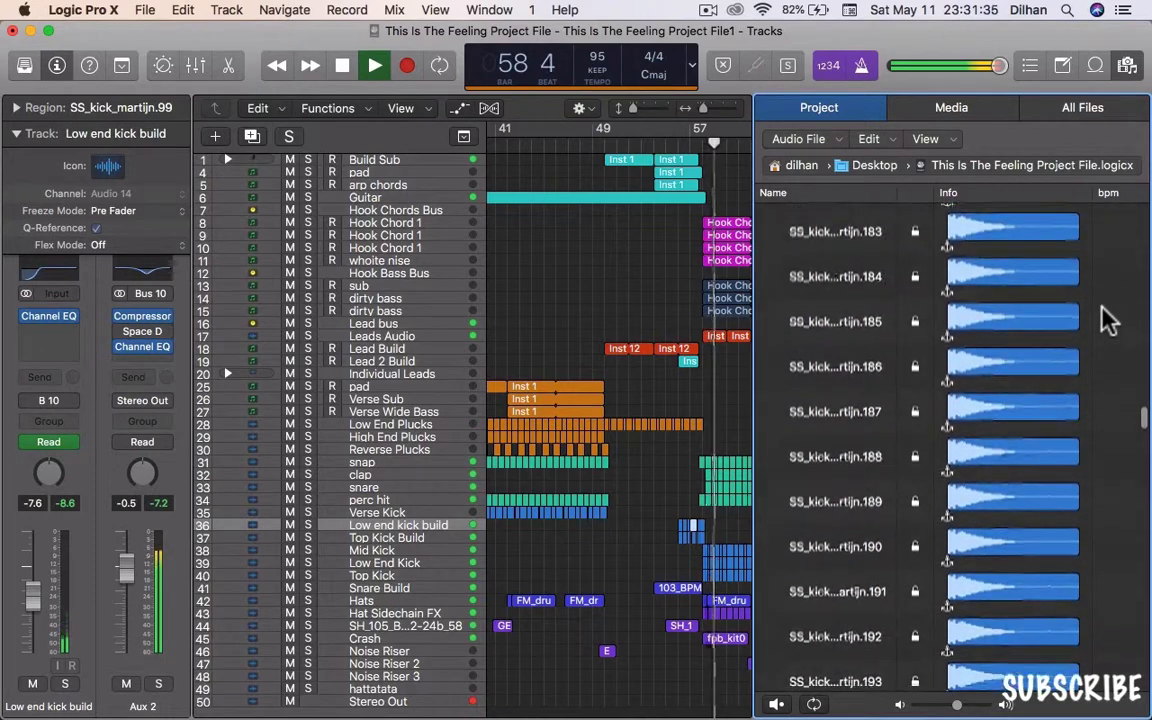
{"action": "scroll", "coordinate": [1108, 320], "scroll_direction": "down", "scroll_amount": 20}
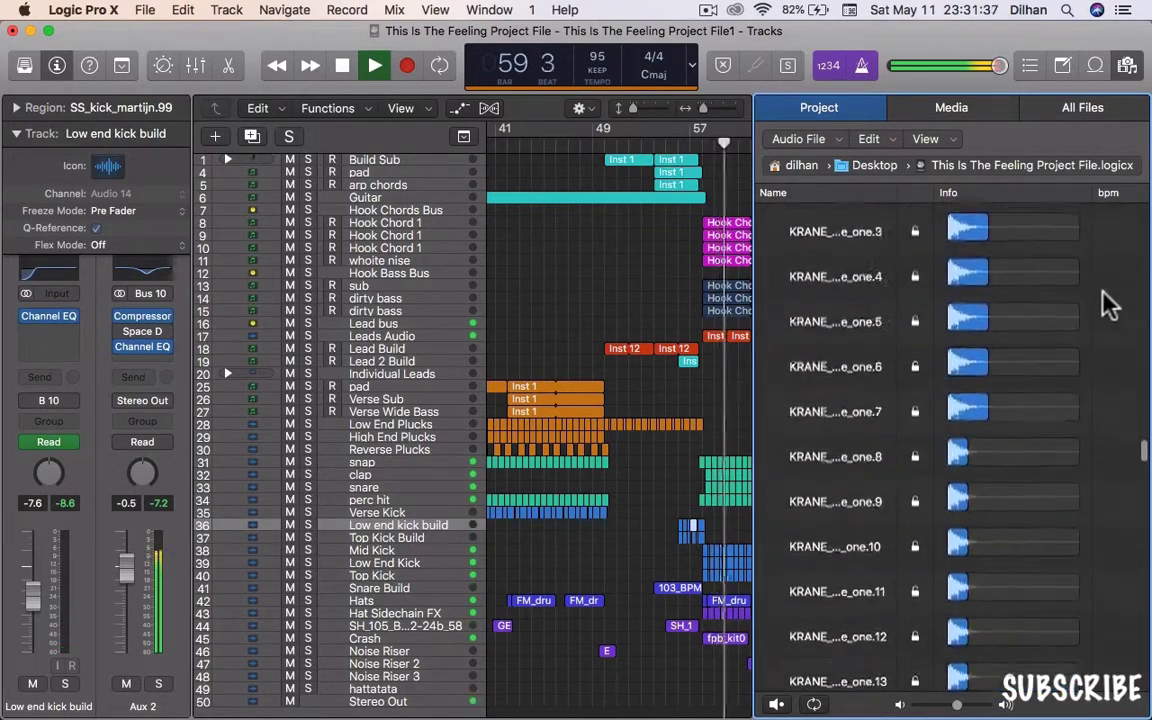
{"action": "scroll", "coordinate": [1106, 300], "scroll_direction": "down", "scroll_amount": 20}
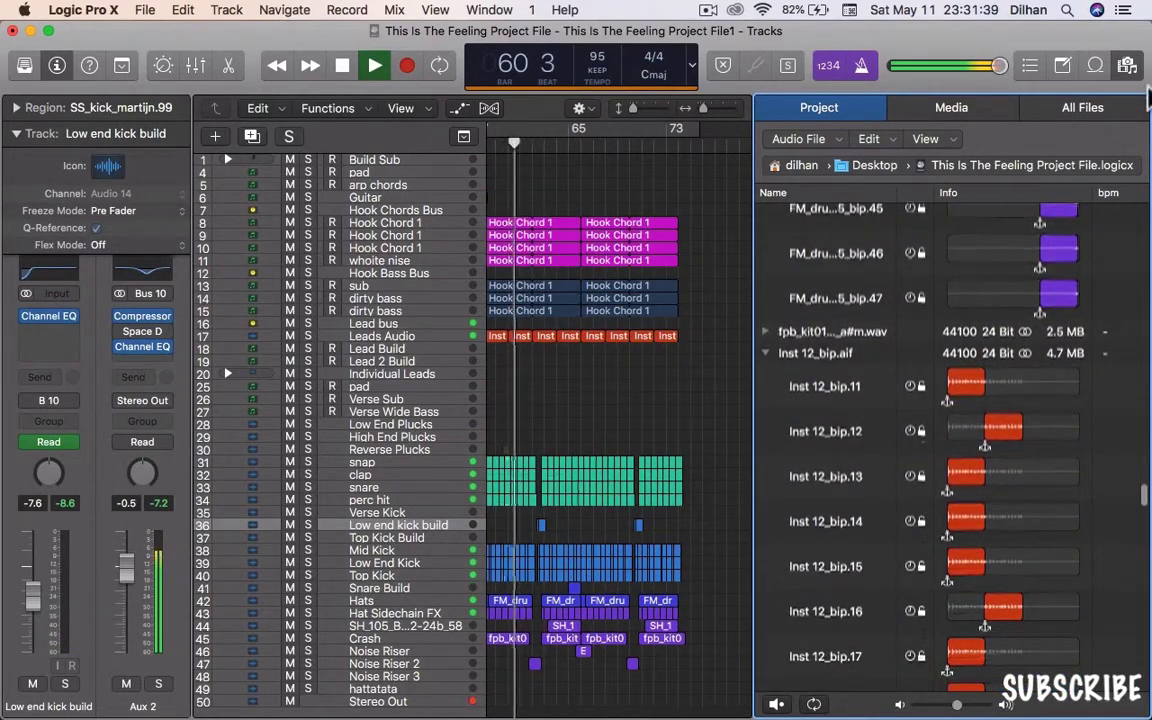
{"action": "left_click", "coordinate": [1127, 65]}
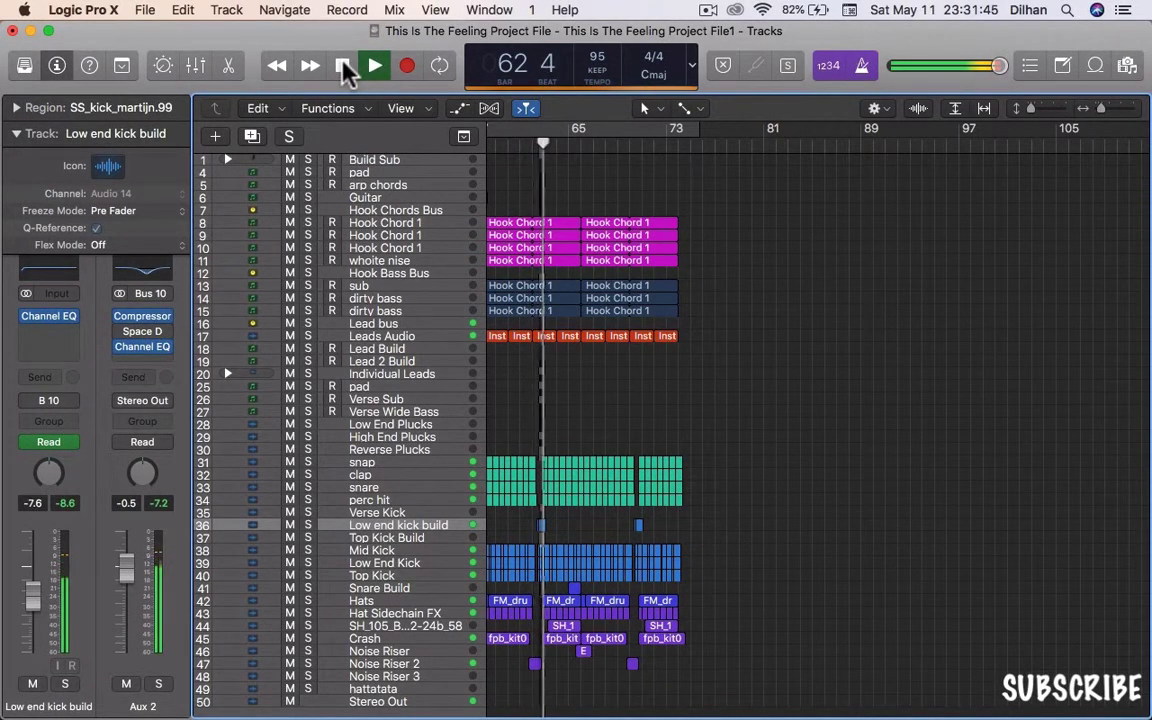
- Examine the drum and percussion regions around bars 62 to 64 up close in the arrangement
{"action": "key", "text": "super+Right"}
{"action": "key", "text": "super+Right"}
{"action": "key", "text": "super+Right"}
{"action": "key", "text": "super+Right"}
{"action": "key", "text": "super+Right"}
{"action": "key", "text": "super+Right"}
{"action": "key", "text": "super+Right"}
{"action": "key", "text": "super+Right"}
{"action": "key", "text": "super+Left"}
{"action": "key", "text": "super+Left"}
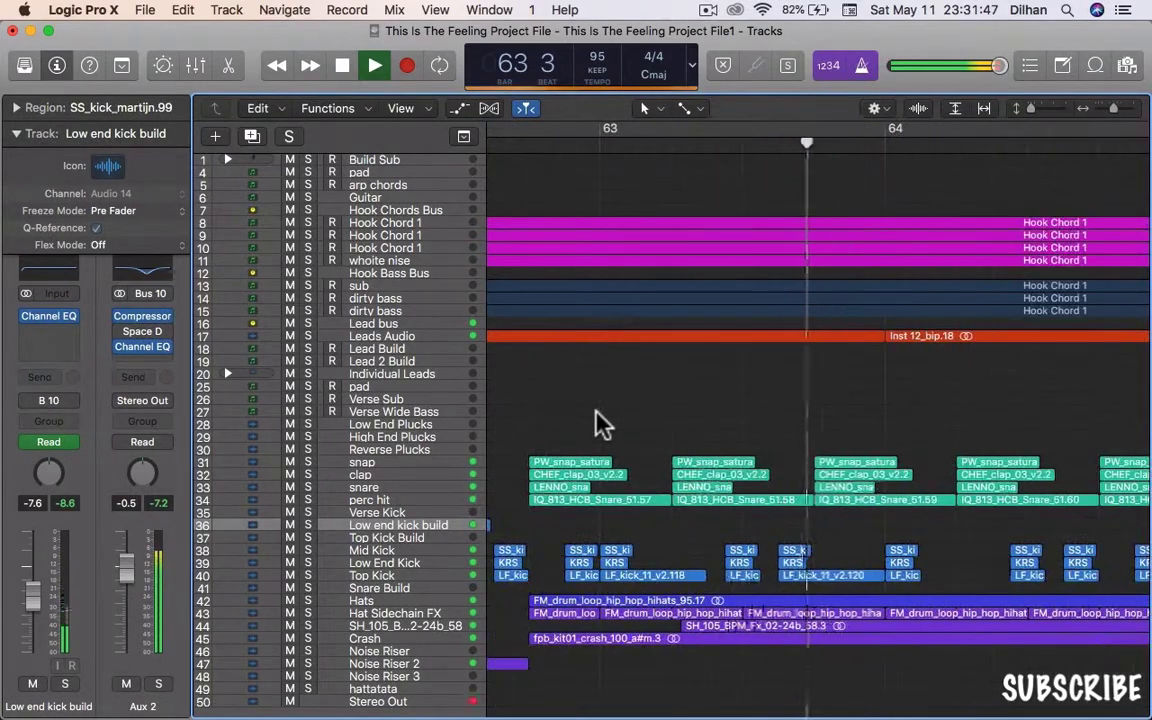
{"action": "key", "text": "super+Right"}
{"action": "scroll", "coordinate": [597, 411], "scroll_direction": "left", "scroll_amount": 5}
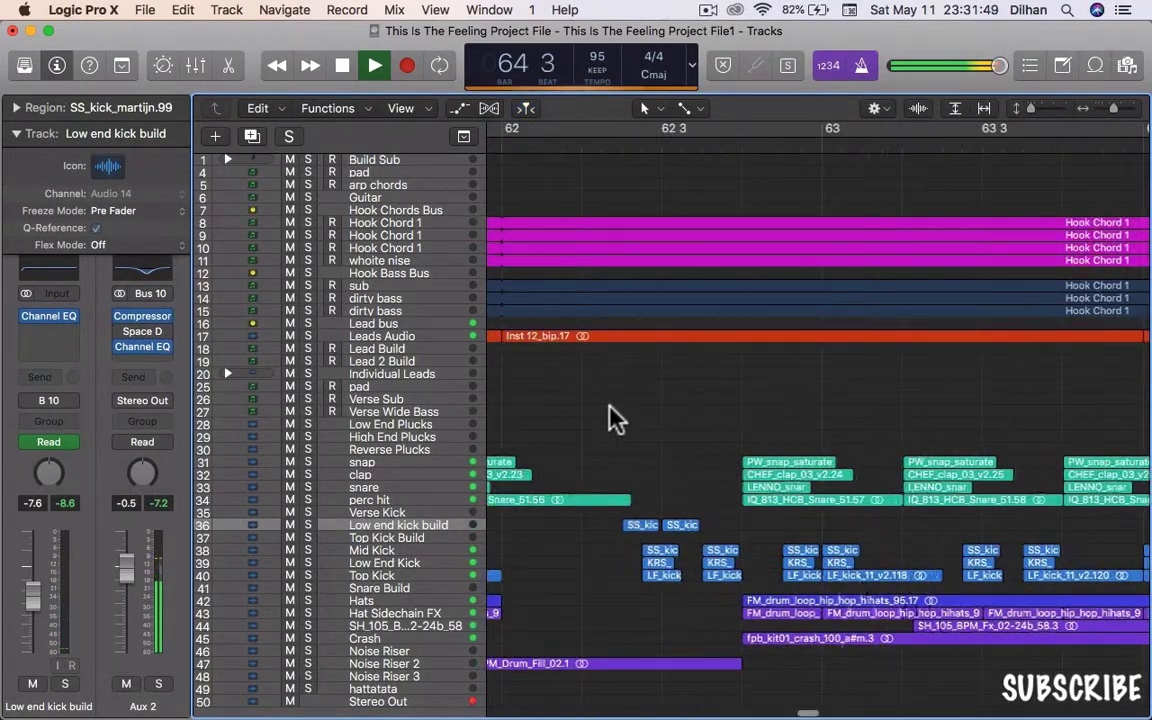
- Jump playback back to bar 62, and again to just before beat 3 of bar 61
{"action": "left_click", "coordinate": [562, 143]}
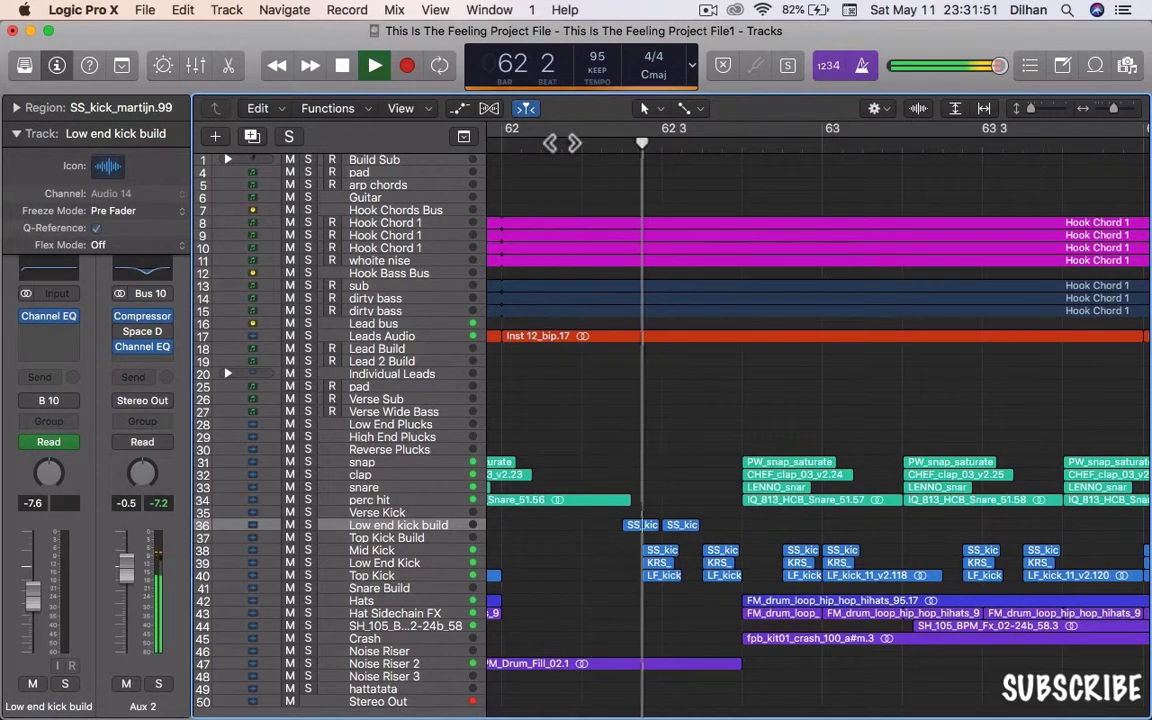
{"action": "scroll", "coordinate": [578, 206], "scroll_direction": "left", "scroll_amount": 5}
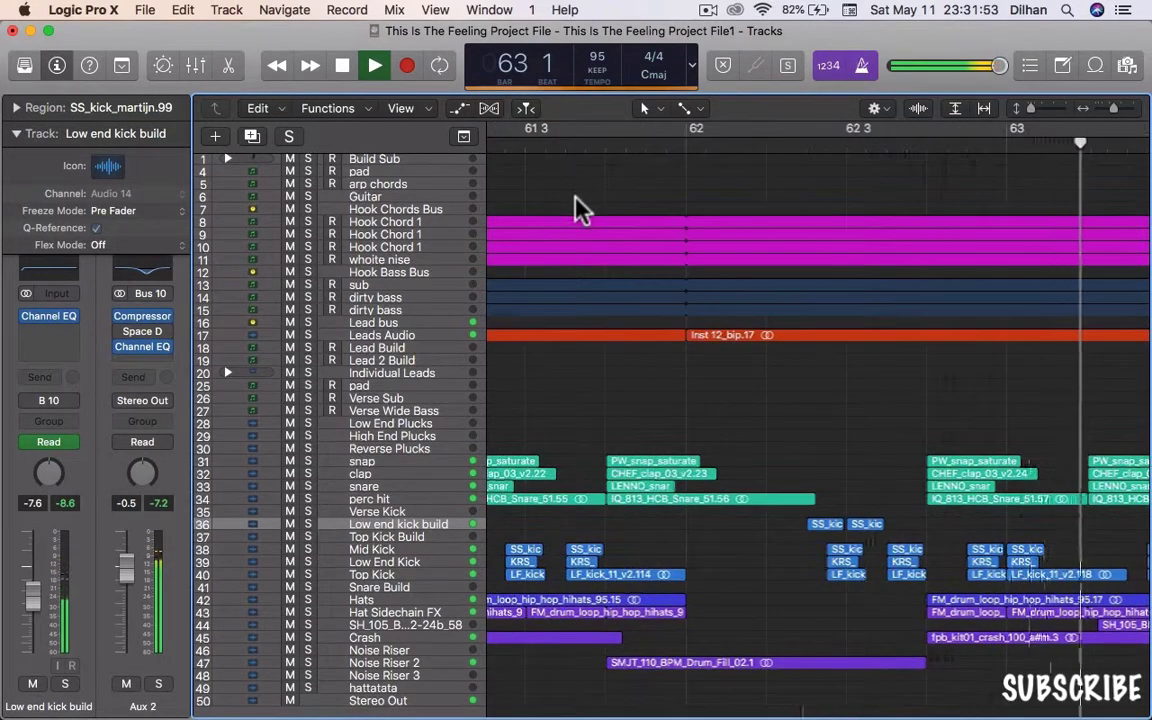
{"action": "left_click", "coordinate": [507, 149]}
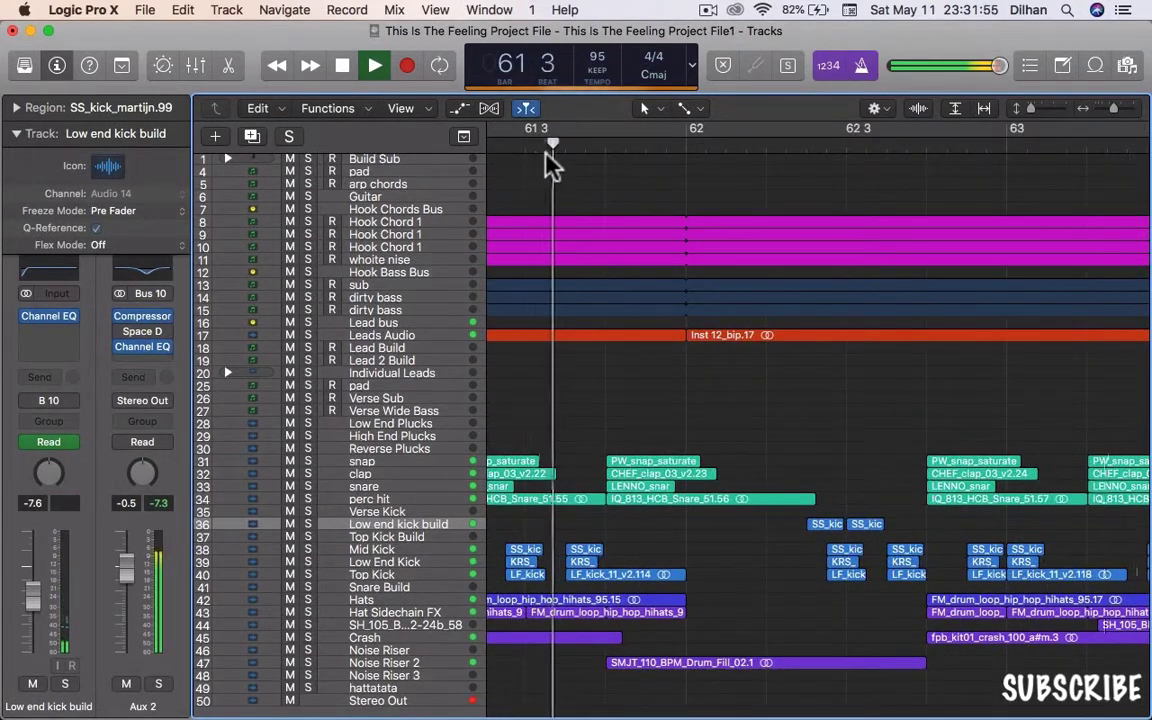
{"action": "scroll", "coordinate": [610, 170], "scroll_direction": "down", "scroll_amount": 1}
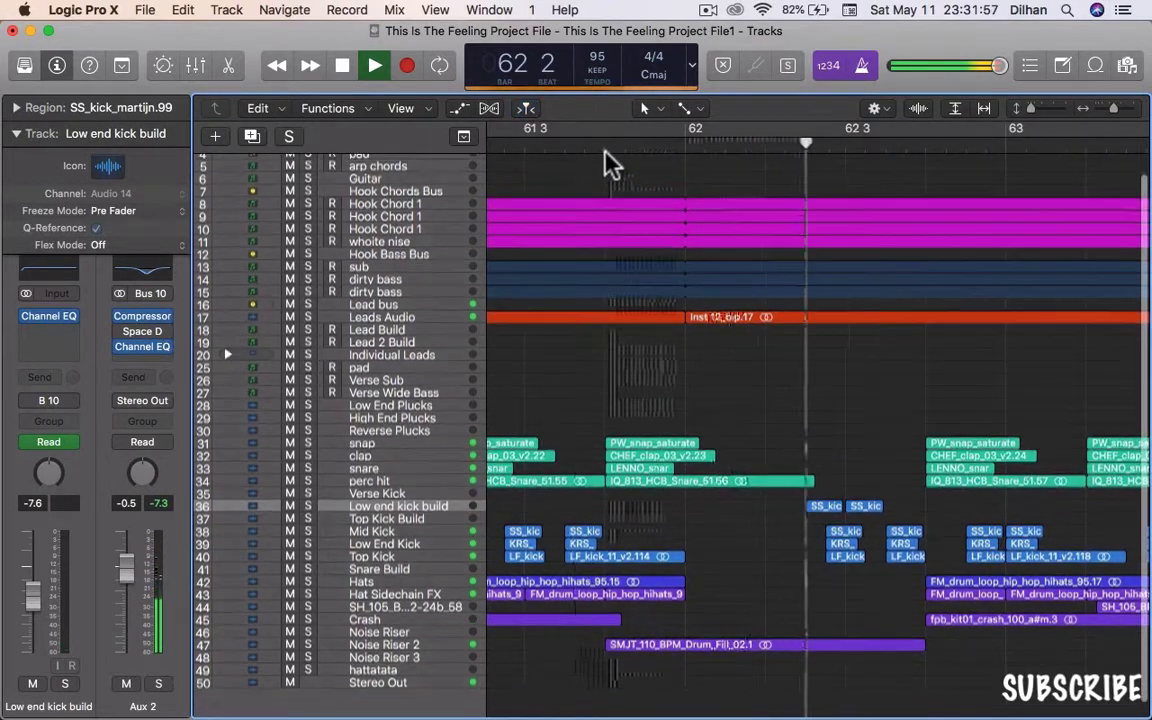
- Look along the arrangement with the timeline zoomed out, from the end of the song around bar 81 back to bar 41
{"action": "scroll", "coordinate": [674, 347], "scroll_direction": "down", "scroll_amount": 2}
{"action": "key", "text": "super+Left"}
{"action": "key", "text": "super+Left"}
{"action": "key", "text": "super+Left"}
{"action": "key", "text": "super+Left"}
{"action": "key", "text": "super+Left"}
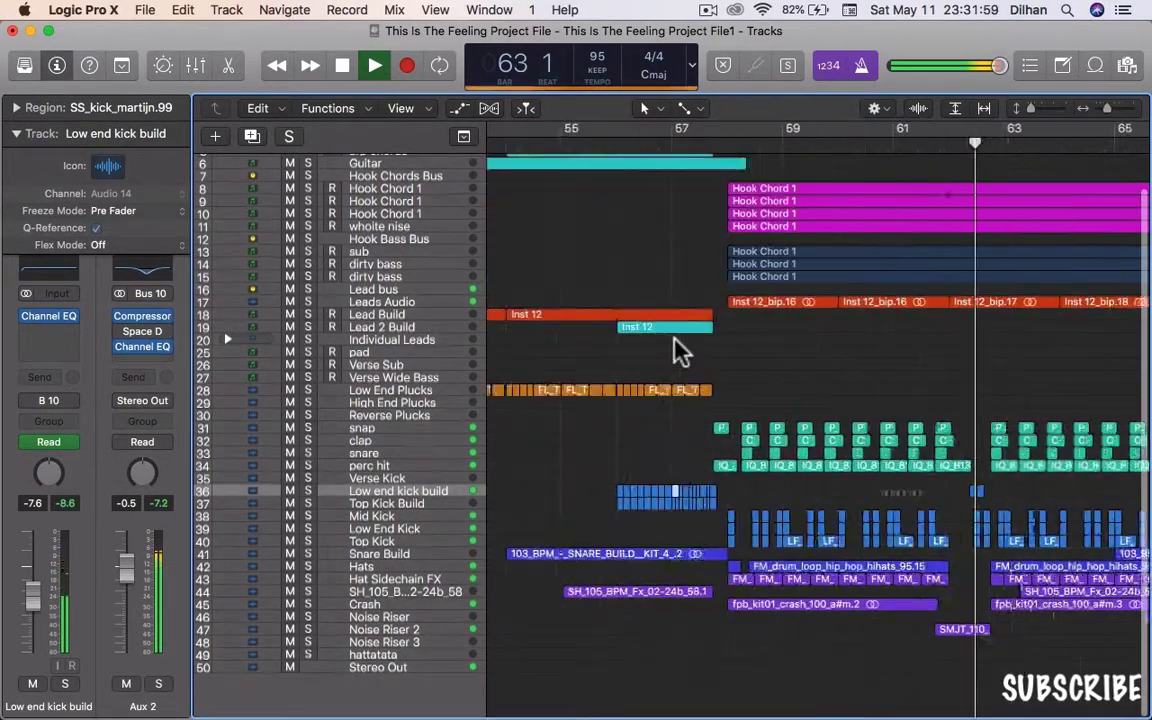
{"action": "scroll", "coordinate": [869, 354], "scroll_direction": "right", "scroll_amount": 5}
{"action": "scroll", "coordinate": [869, 354], "scroll_direction": "right", "scroll_amount": 5}
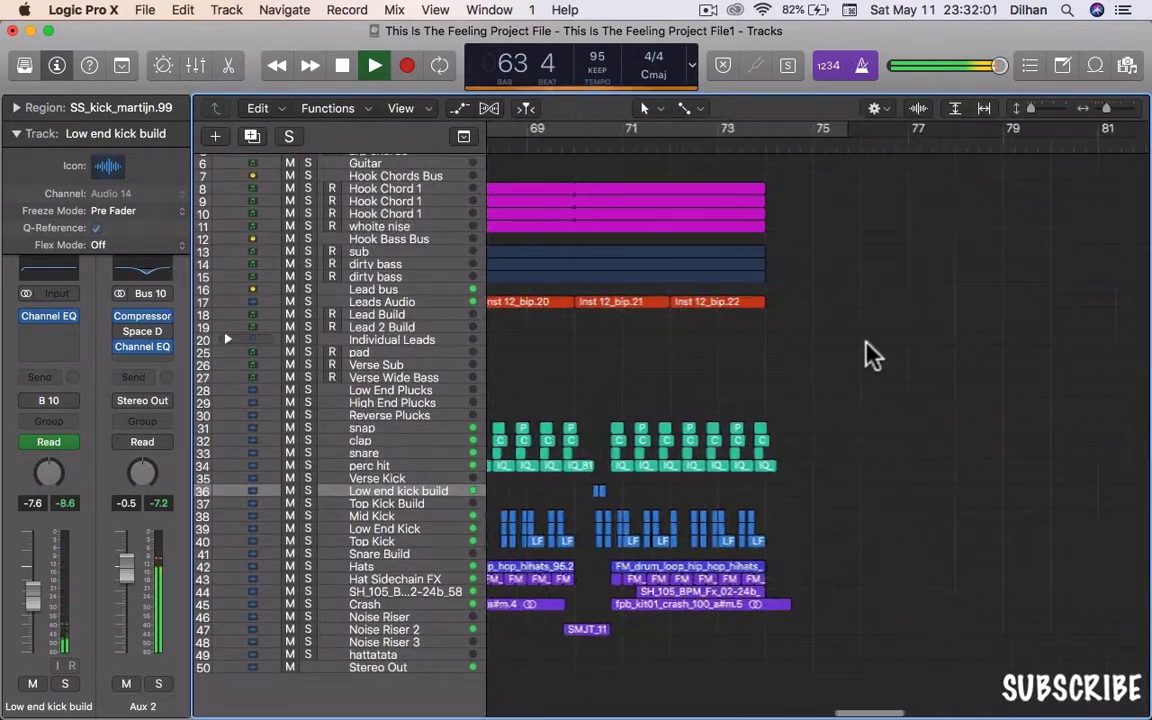
{"action": "scroll", "coordinate": [869, 354], "scroll_direction": "left", "scroll_amount": 12}
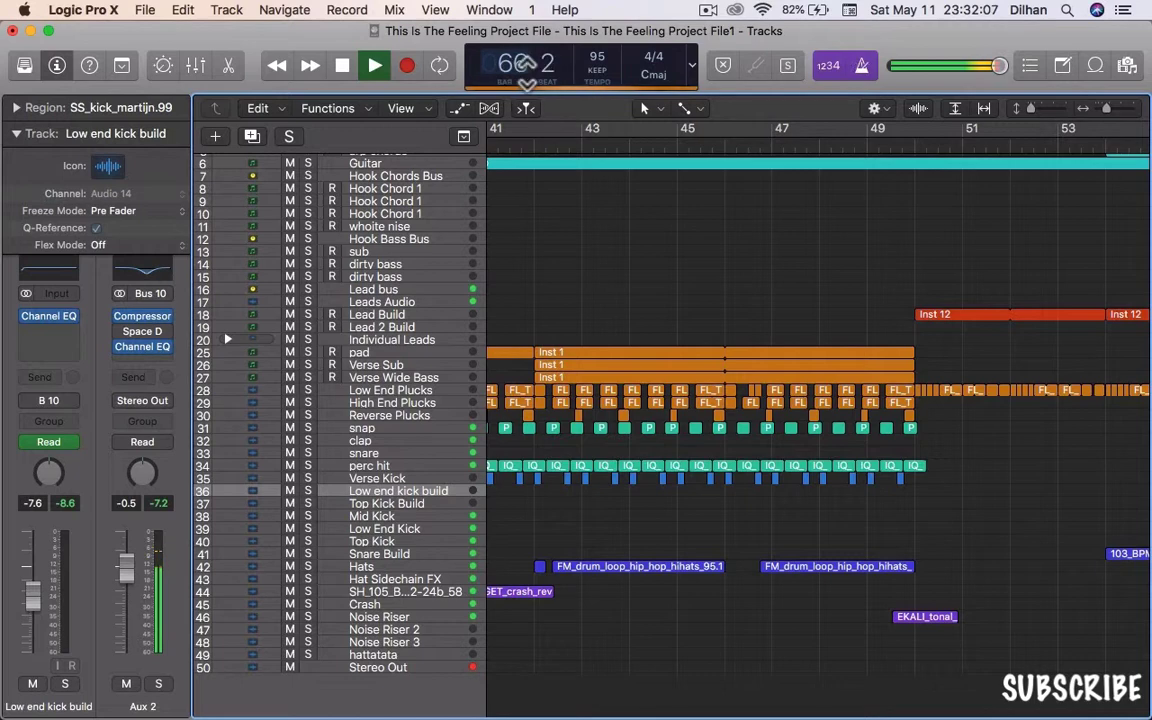
- Turn on Catch Playhead, pause playback at bar 66, and resume it so the view follows the song to bar 73
{"action": "left_click_drag", "start_coordinate": [523, 67], "coordinate": [522, 77]}
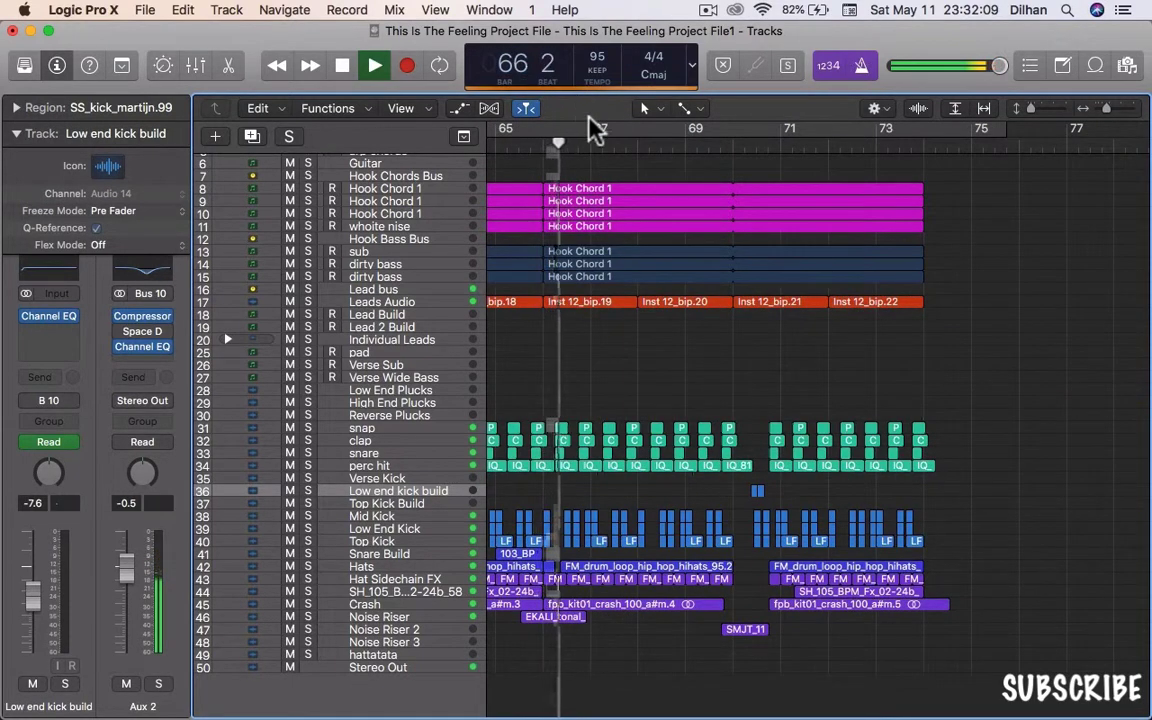
{"action": "key", "text": "space"}
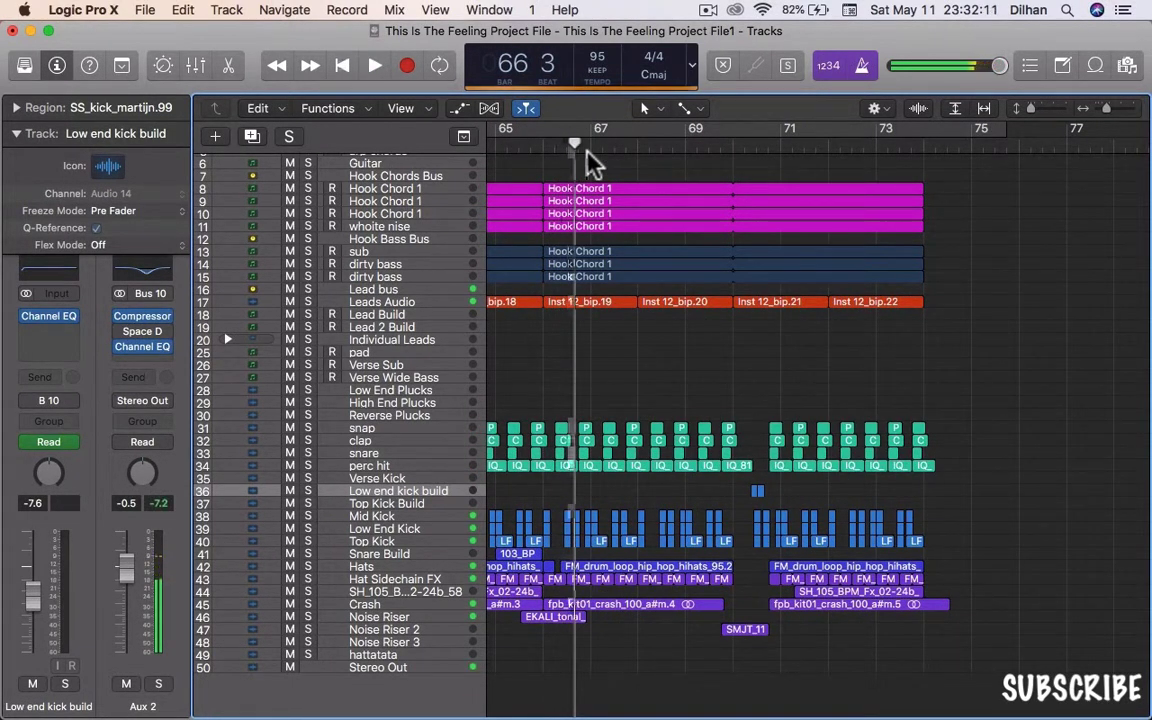
{"action": "left_click", "coordinate": [372, 68]}
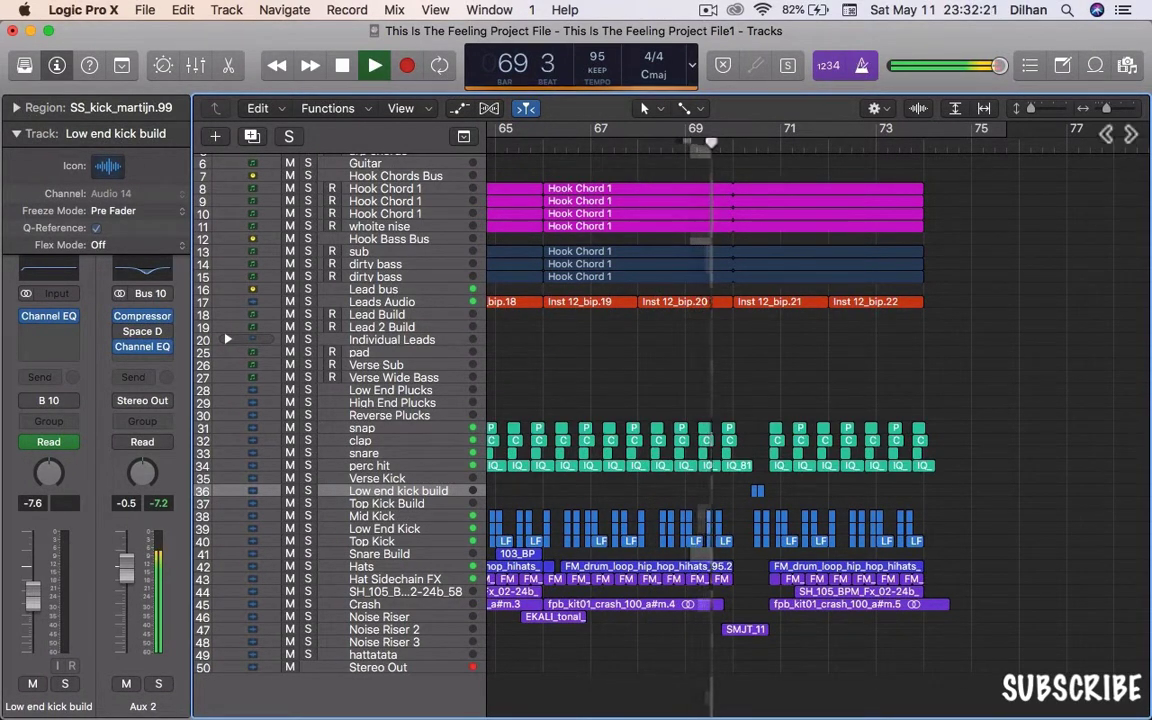
{"action": "mouse_move", "coordinate": [1109, 107]}
{"action": "left_mouse_down"}
{"action": "mouse_move", "coordinate": [1131, 108]}
{"action": "mouse_move", "coordinate": [1097, 106]}
{"action": "mouse_move", "coordinate": [1118, 112]}
{"action": "mouse_move", "coordinate": [1107, 110]}
{"action": "left_mouse_up"}
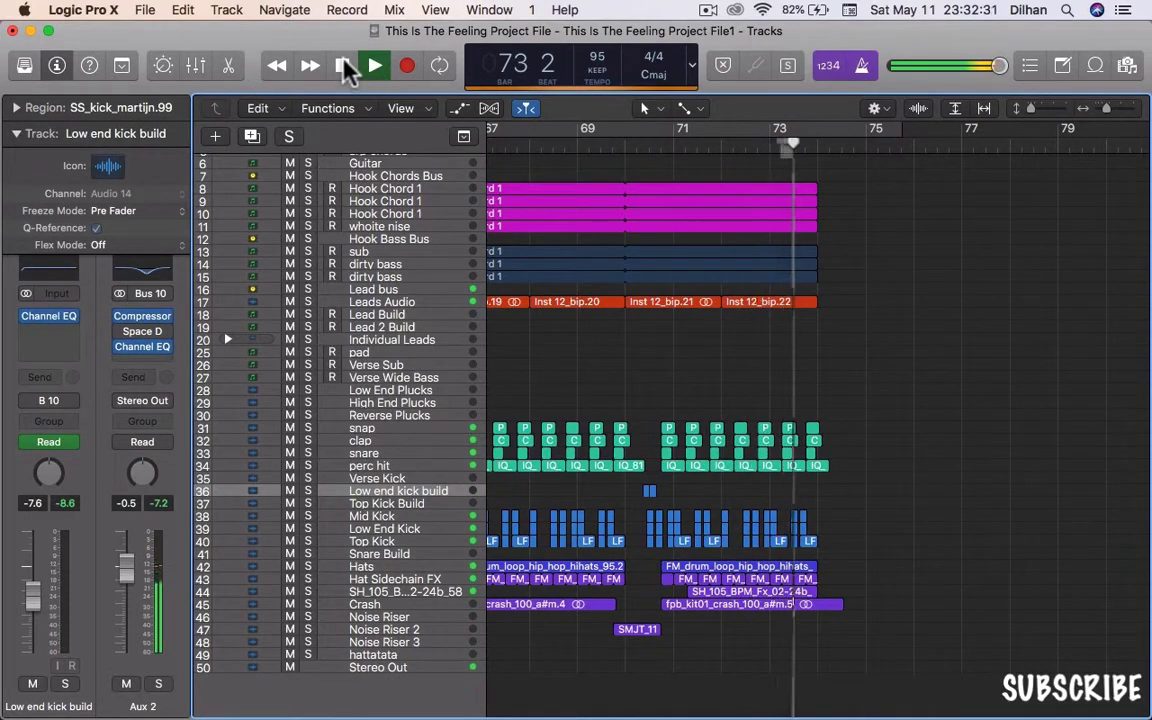
- Examine the arrangement from bar 1 zoomed in and then zoomed out to the full song, and stop playback
{"action": "scroll", "coordinate": [517, 390], "scroll_direction": "left", "scroll_amount": 20}
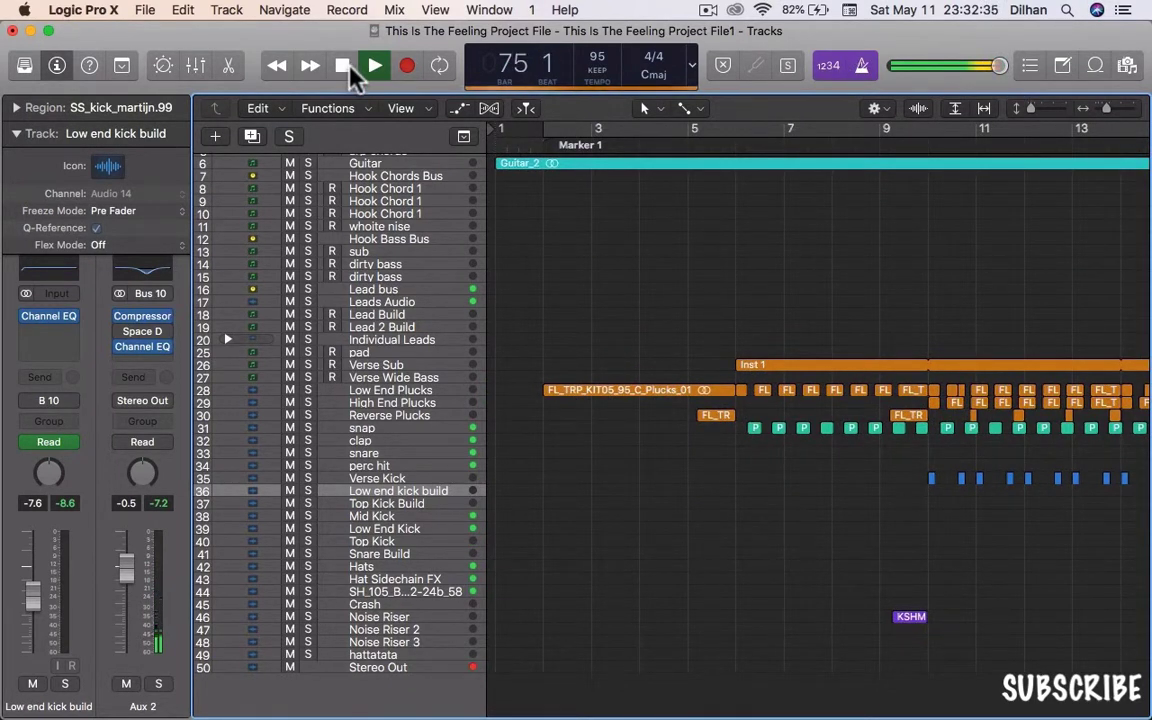
{"action": "key", "text": "super+Right"}
{"action": "key", "text": "super+Right"}
{"action": "key", "text": "super+Right"}
{"action": "key", "text": "super+Right"}
{"action": "key", "text": "super+Right"}
{"action": "key", "text": "super+Right"}
{"action": "key", "text": "super+Right"}
{"action": "key", "text": "super+Right"}
{"action": "key", "text": "super+Left"}
{"action": "key", "text": "super+Left"}
{"action": "key", "text": "super+Left"}
{"action": "key", "text": "super+Left"}
{"action": "key", "text": "super+Left"}
{"action": "key", "text": "super+Left"}
{"action": "key", "text": "super+Left"}
{"action": "key", "text": "super+Left"}
{"action": "key", "text": "super+Left"}
{"action": "key", "text": "super+Left"}
{"action": "key", "text": "super+Left"}
{"action": "key", "text": "super+Left"}
{"action": "key", "text": "super+Left"}
{"action": "key", "text": "super+Left"}
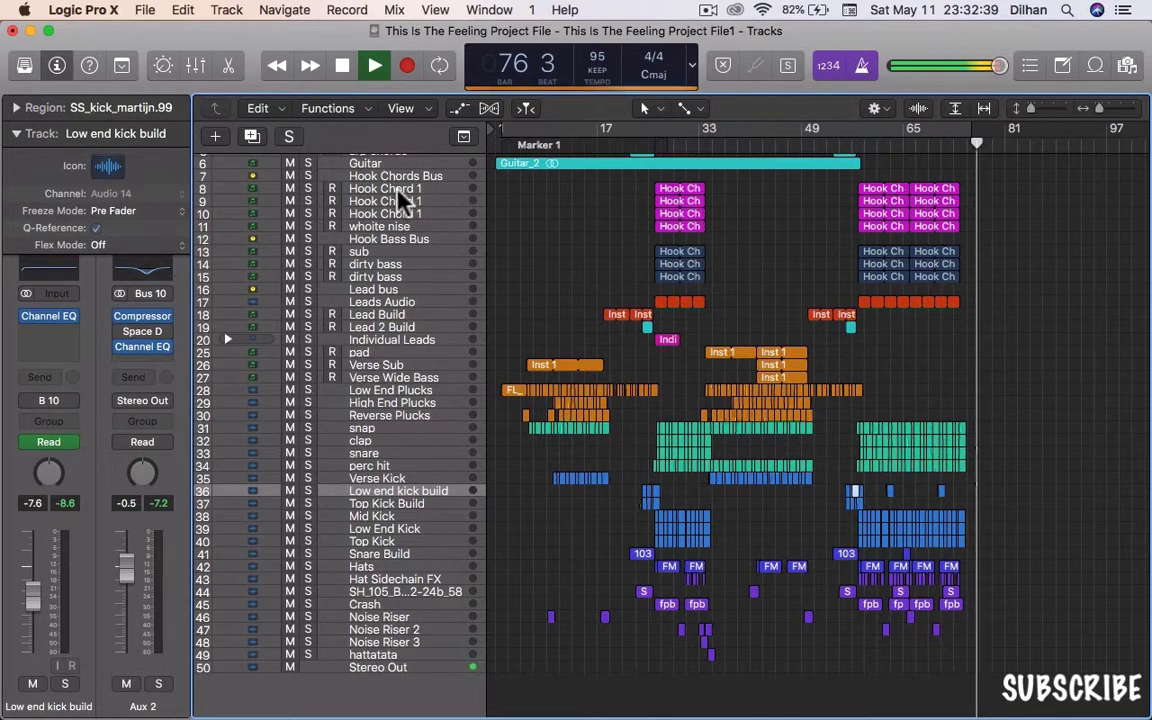
{"action": "key", "text": "space"}
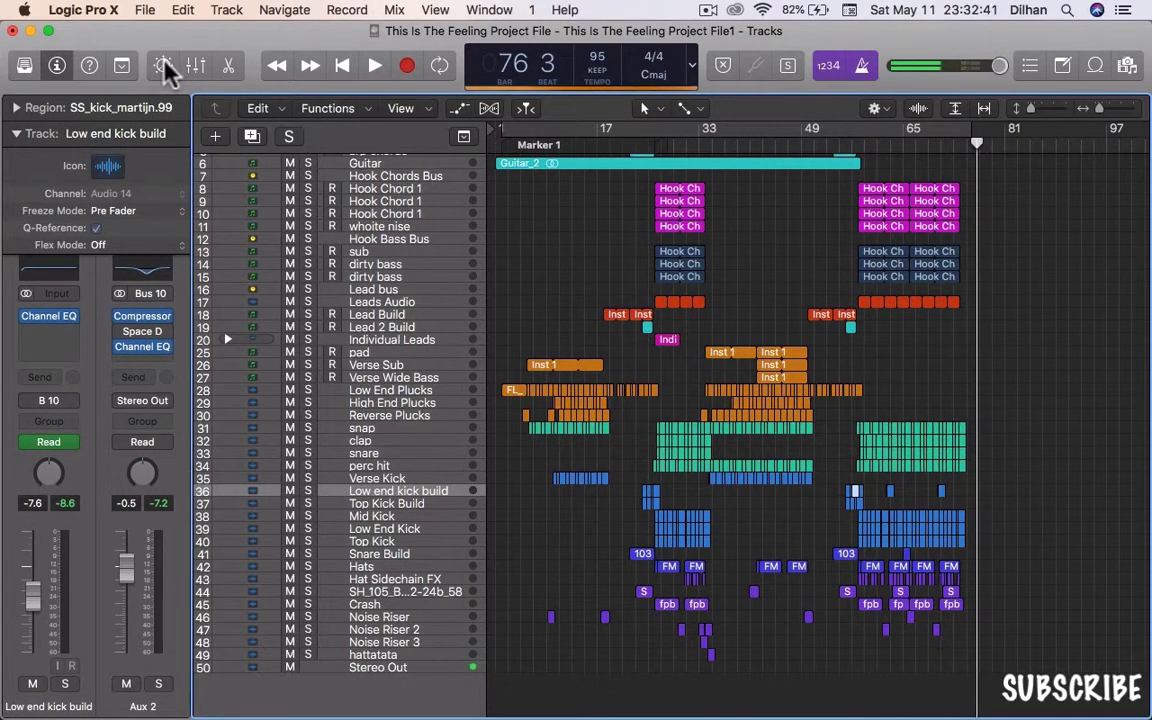
- Show and hide the toolbar, and show and hide the Library
{"action": "left_click", "coordinate": [121, 67]}
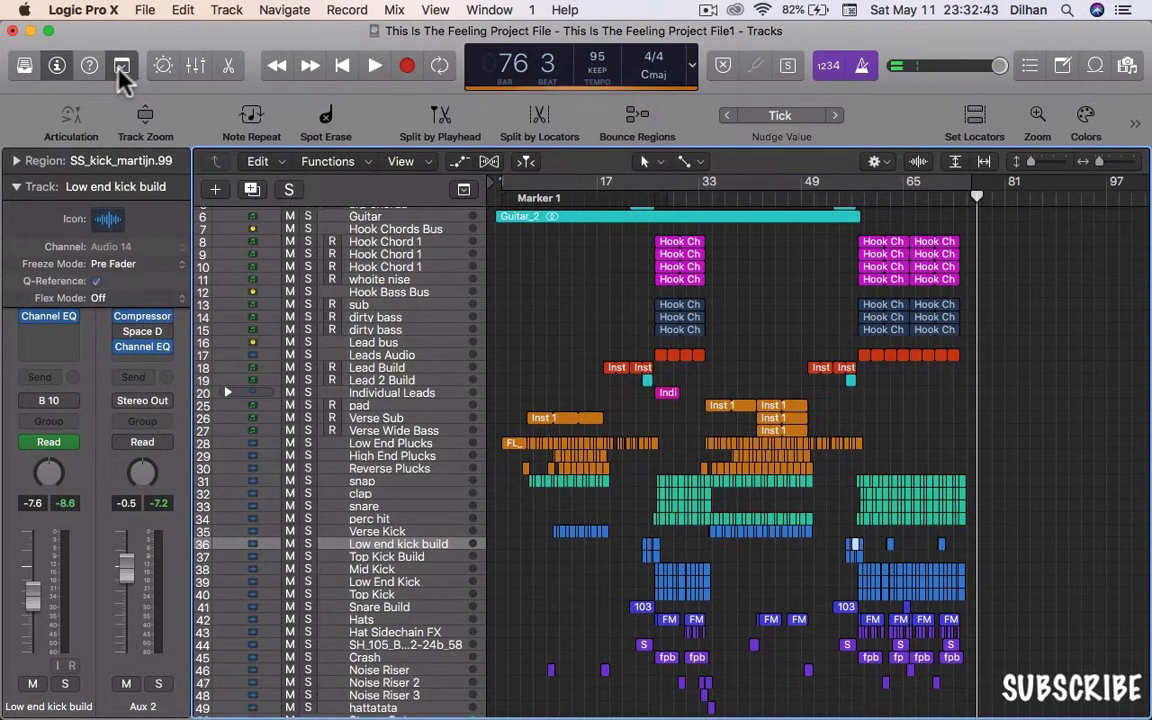
{"action": "left_click", "coordinate": [121, 67]}
{"action": "left_click", "coordinate": [25, 66]}
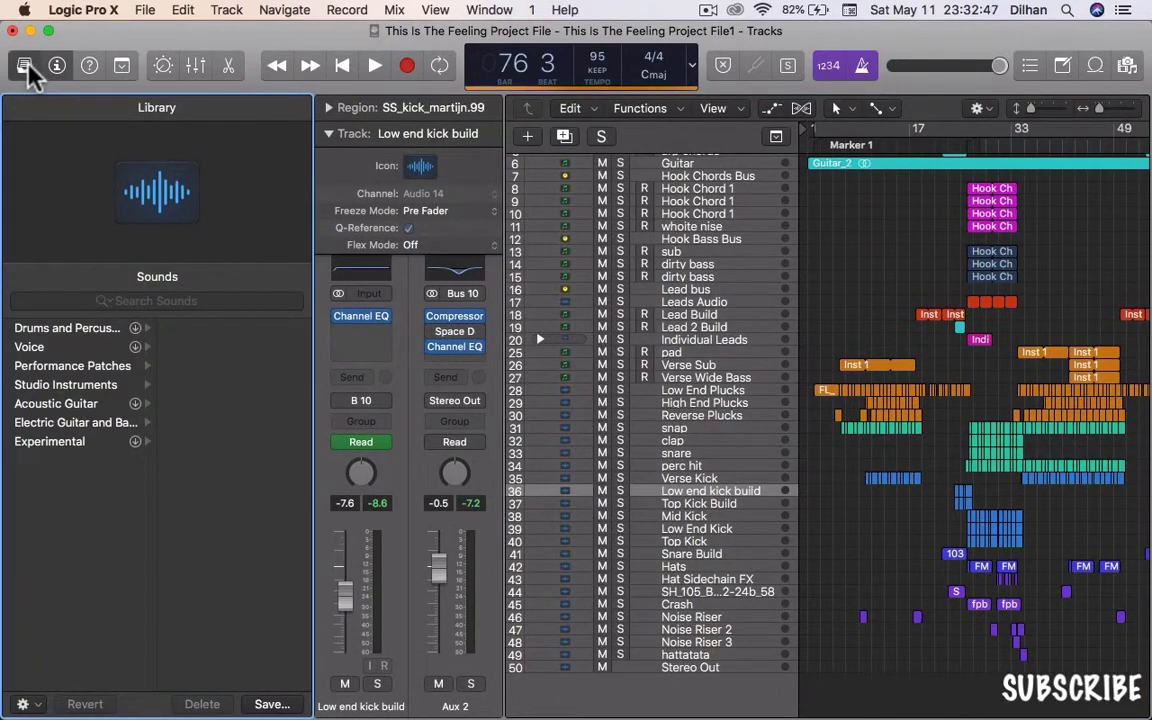
{"action": "left_click", "coordinate": [25, 67]}
- Solo the Hook Bass Bus track and add a new track with duplicate settings below it
{"action": "left_click", "coordinate": [307, 239]}
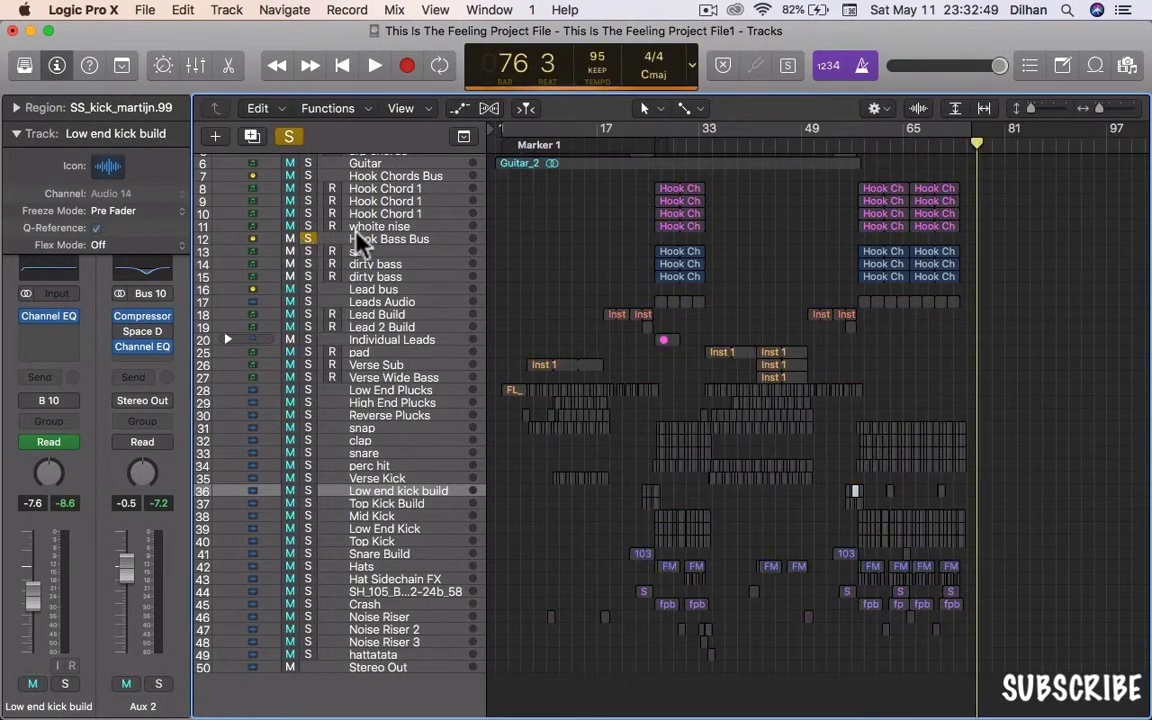
{"action": "left_click", "coordinate": [321, 240]}
{"action": "scroll", "coordinate": [357, 240], "scroll_direction": "up", "scroll_amount": 5}
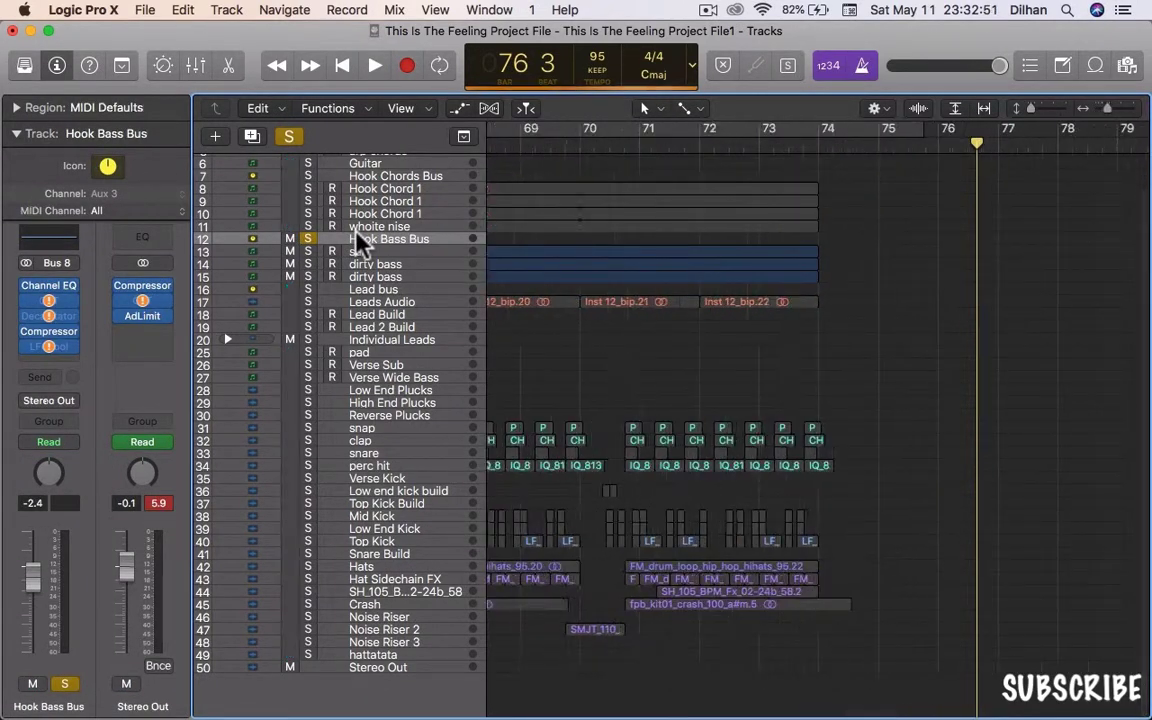
{"action": "scroll", "coordinate": [366, 242], "scroll_direction": "down", "scroll_amount": 6}
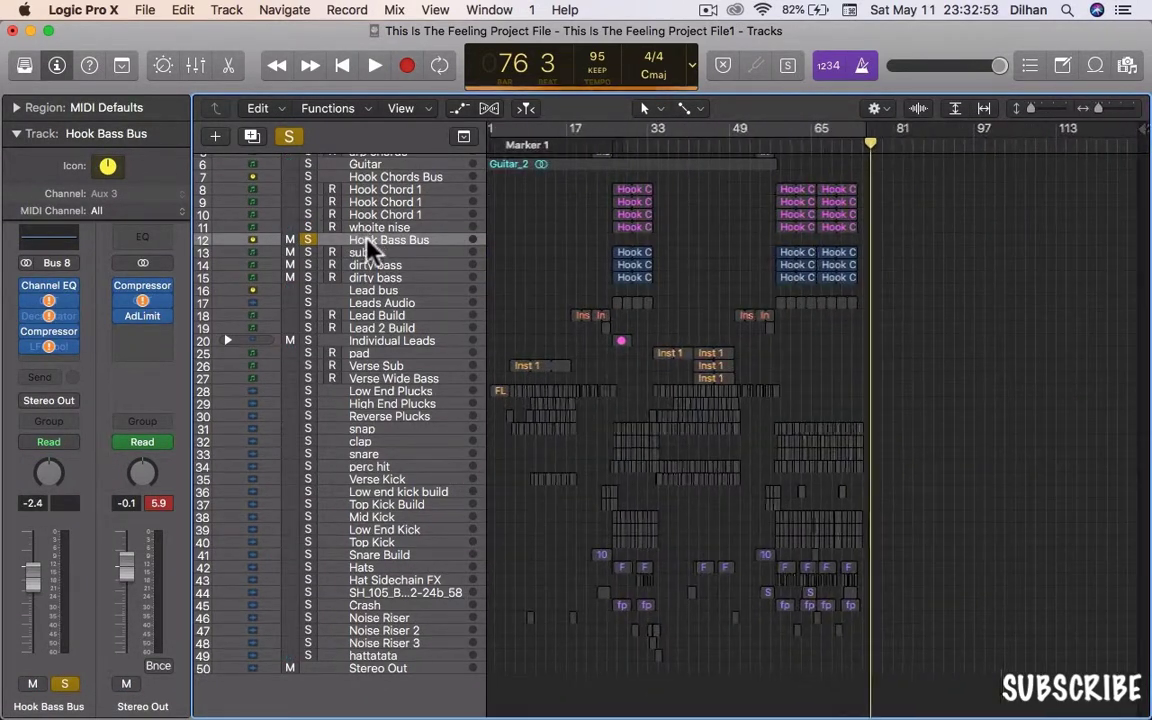
{"action": "left_click", "coordinate": [253, 136]}
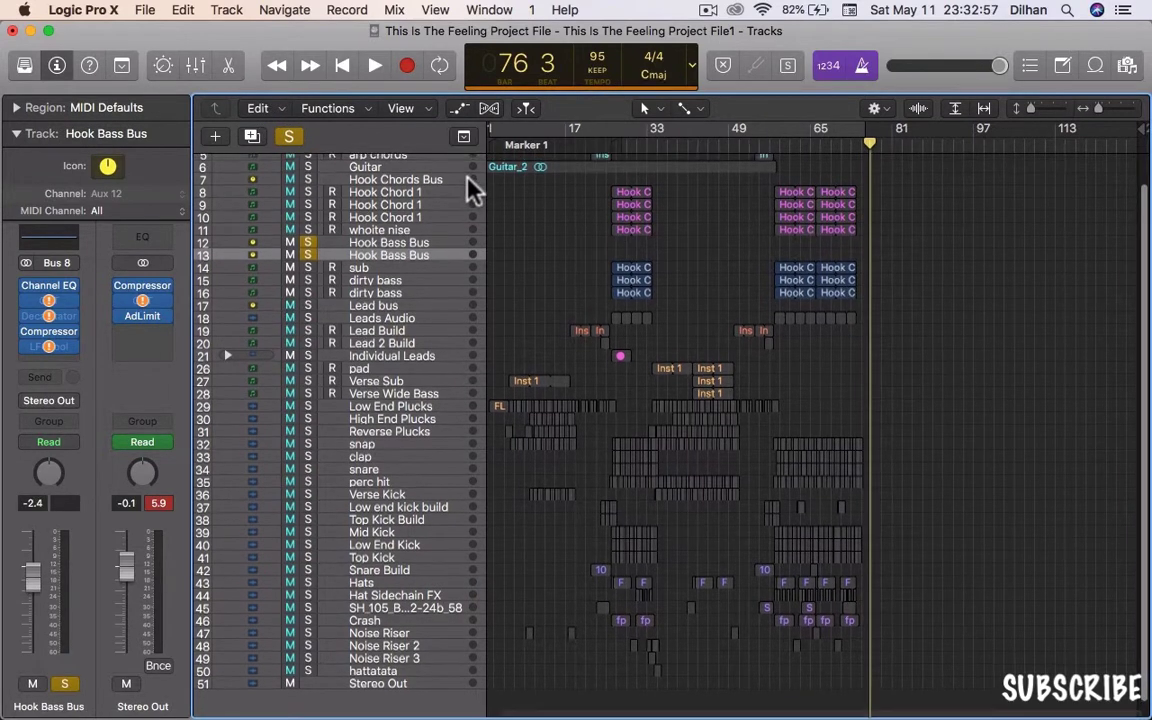
- Zoom the timeline in and back out horizontally, and enlarge the track heights with the vertical zoom
{"action": "scroll", "coordinate": [467, 178], "scroll_direction": "up", "scroll_amount": 10}
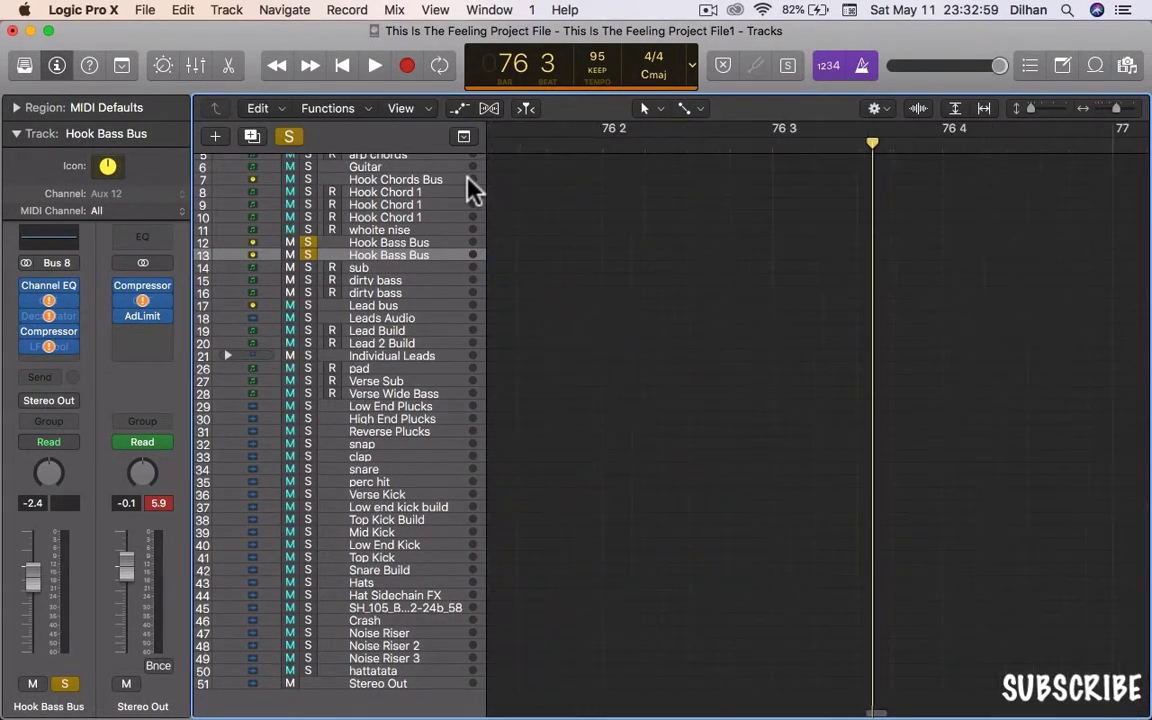
{"action": "scroll", "coordinate": [472, 178], "scroll_direction": "down", "scroll_amount": 10}
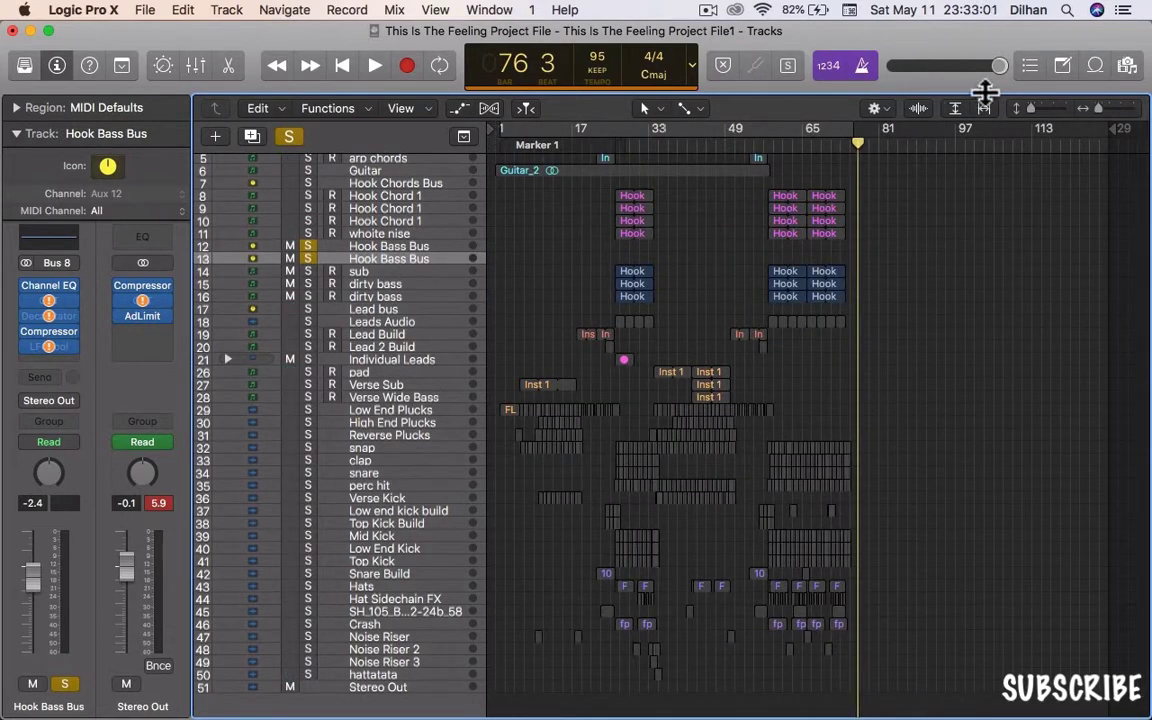
{"action": "left_click_drag", "start_coordinate": [1033, 105], "coordinate": [1046, 117]}
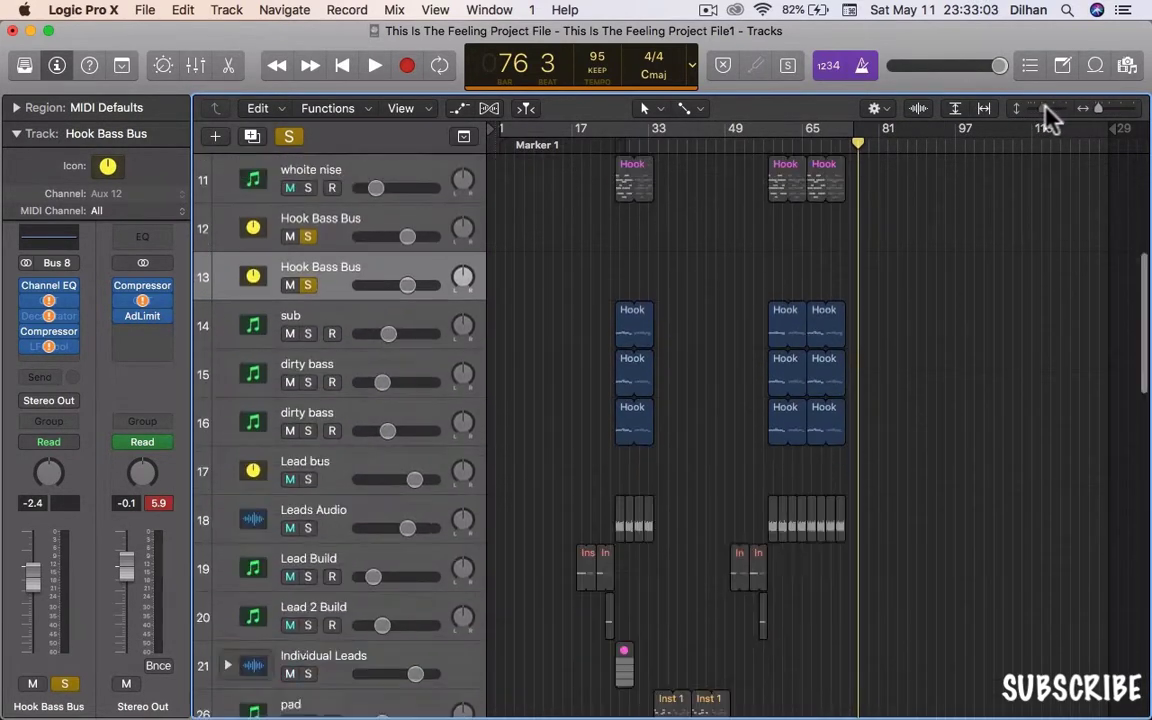
- Solo the clap track and play it from bar 27
{"action": "scroll", "coordinate": [334, 424], "scroll_direction": "down", "scroll_amount": 15}
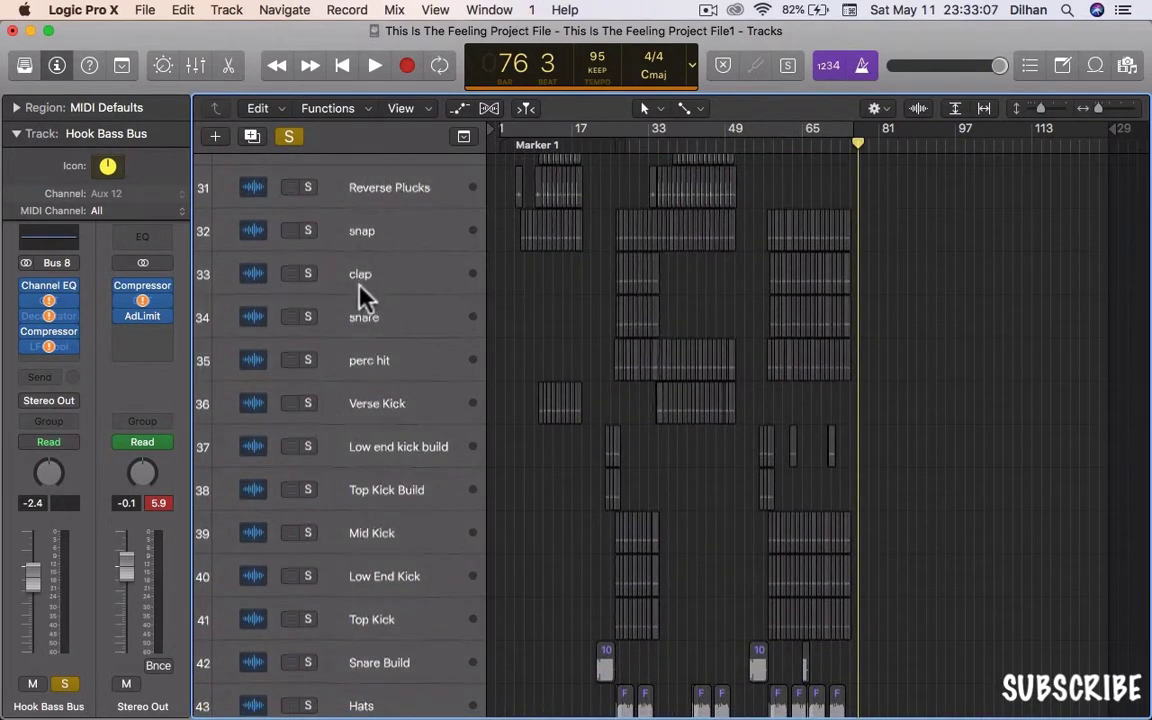
{"action": "left_click", "coordinate": [361, 290]}
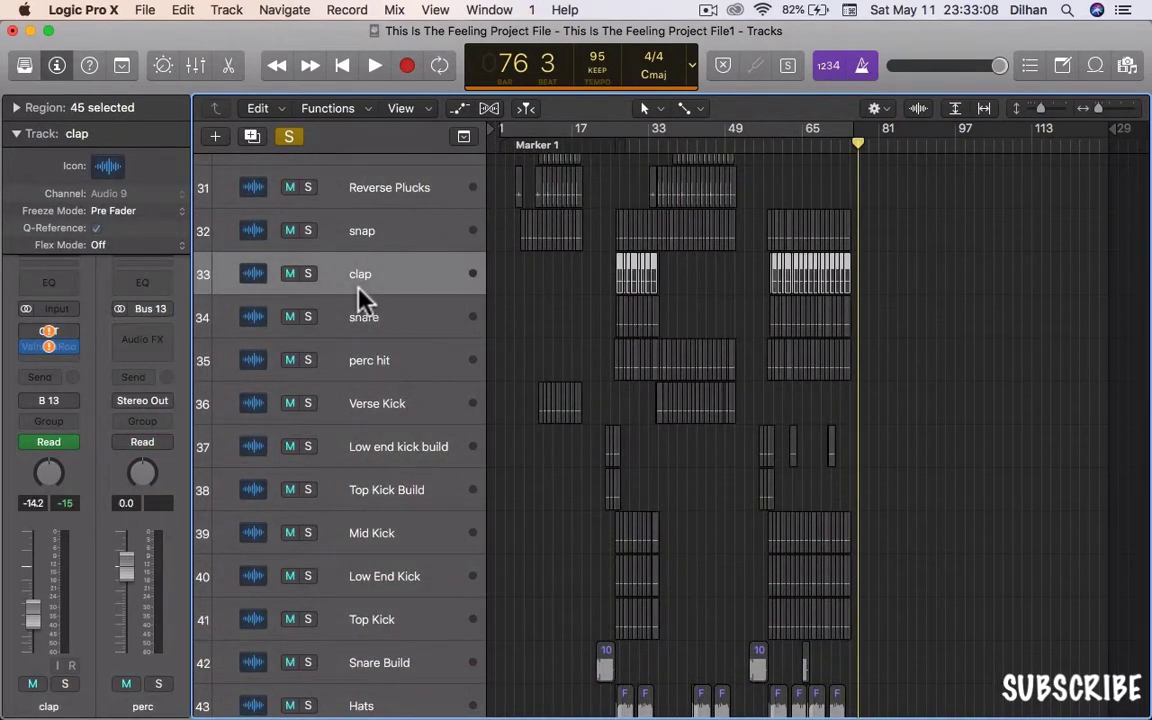
{"action": "left_click", "coordinate": [308, 276]}
{"action": "left_click", "coordinate": [622, 148]}
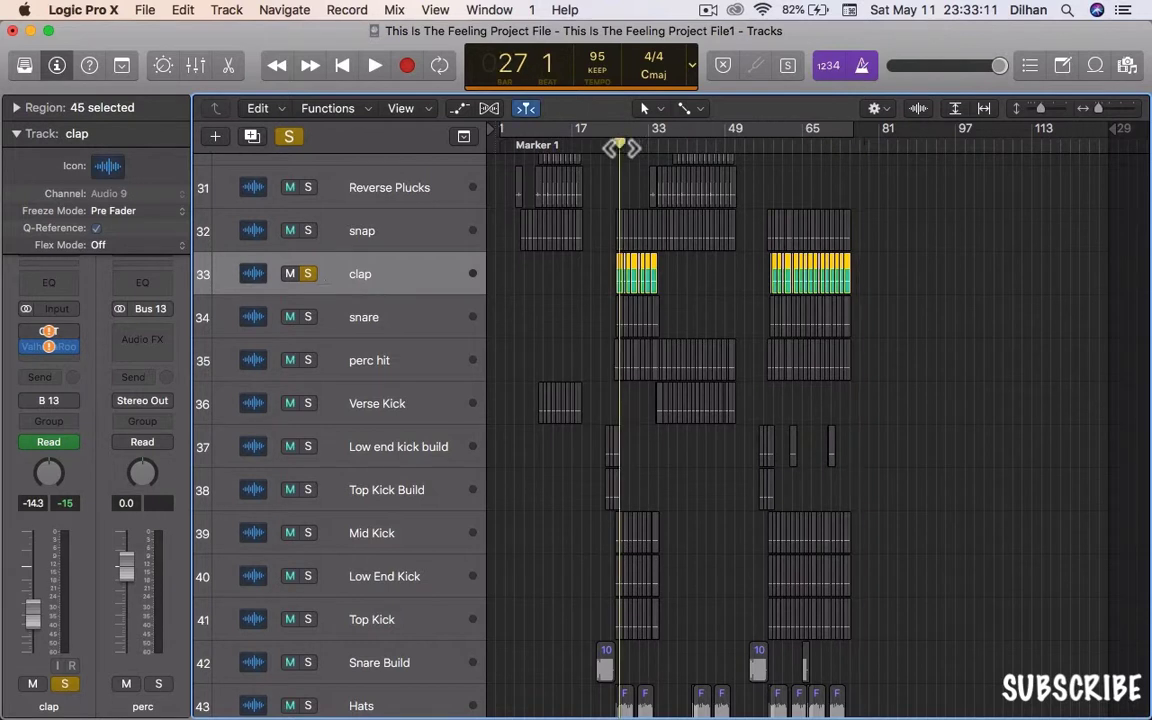
{"action": "key", "text": "space"}
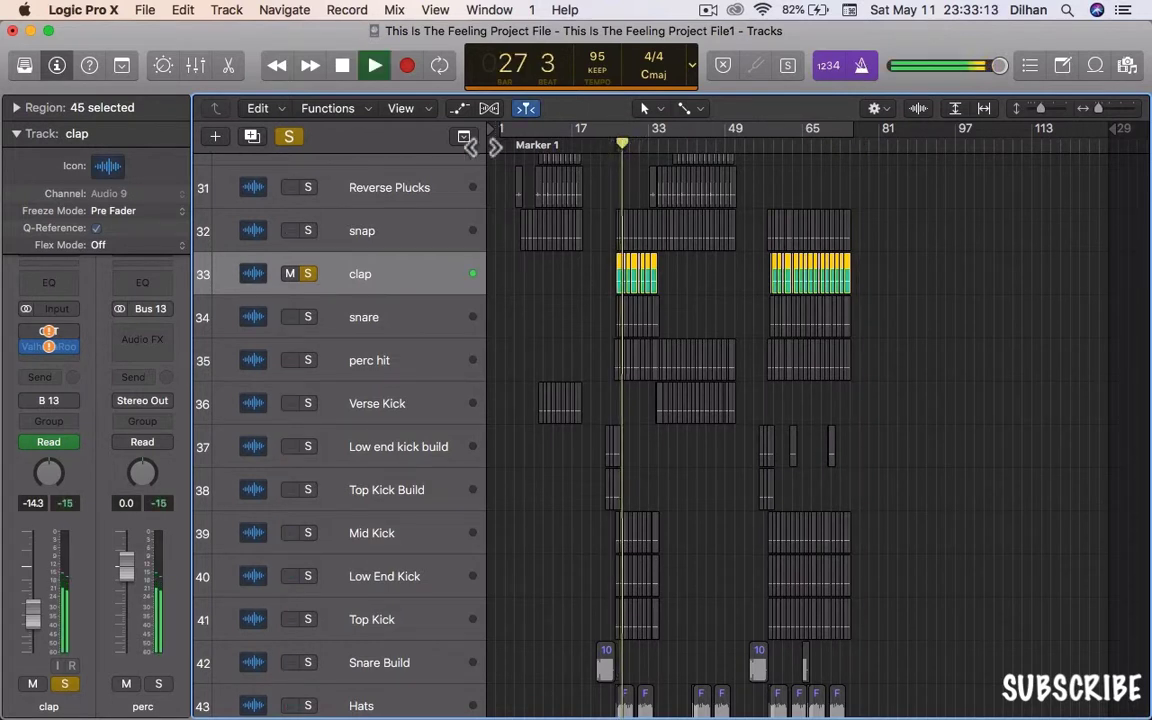
- Mute and unmute the clap track during playback, and show and hide the Library for it
{"action": "left_click", "coordinate": [289, 276]}
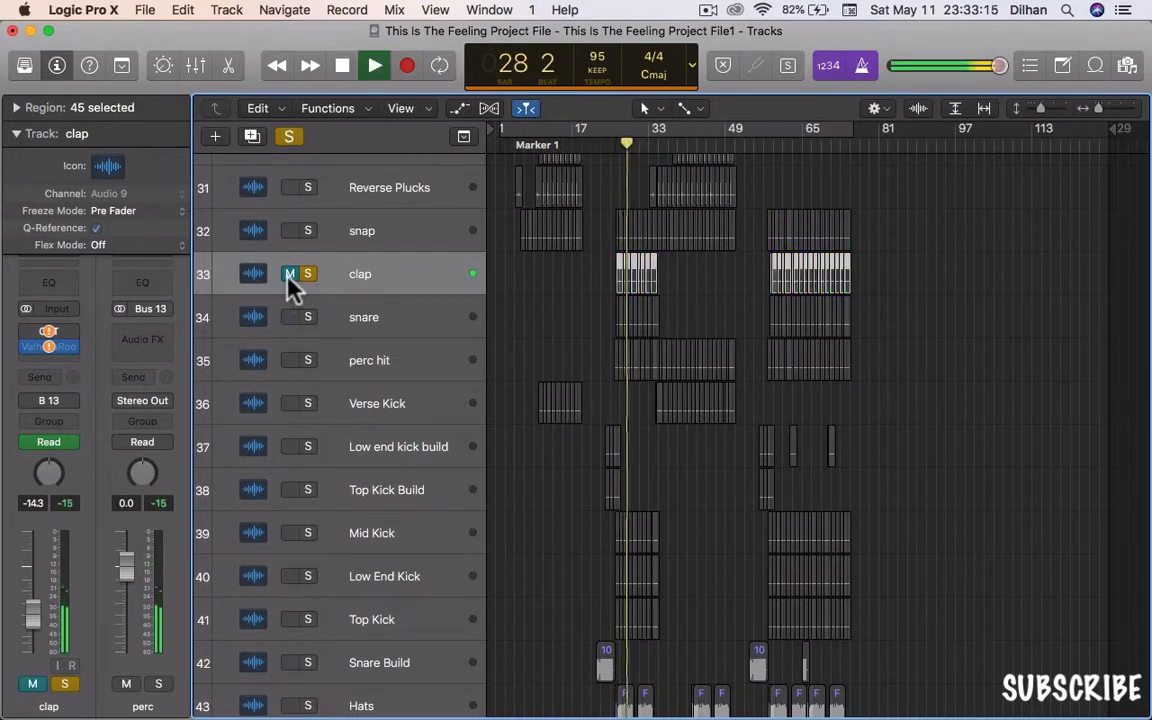
{"action": "left_click", "coordinate": [289, 276]}
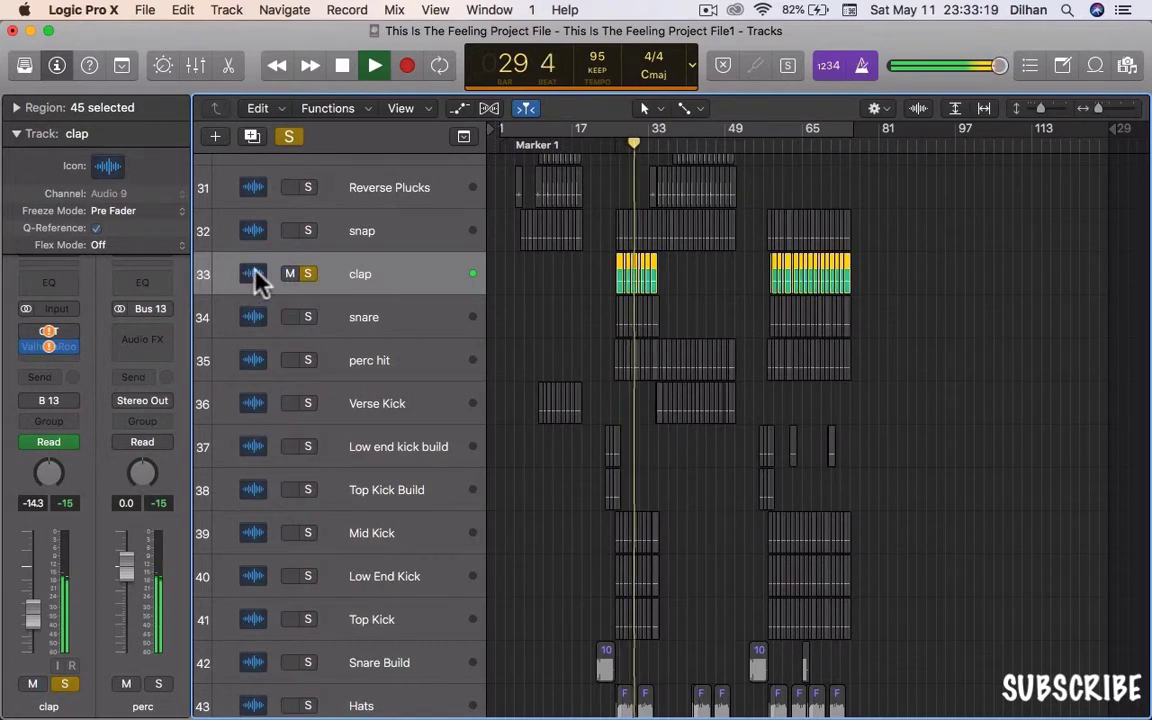
{"action": "key", "text": "y"}
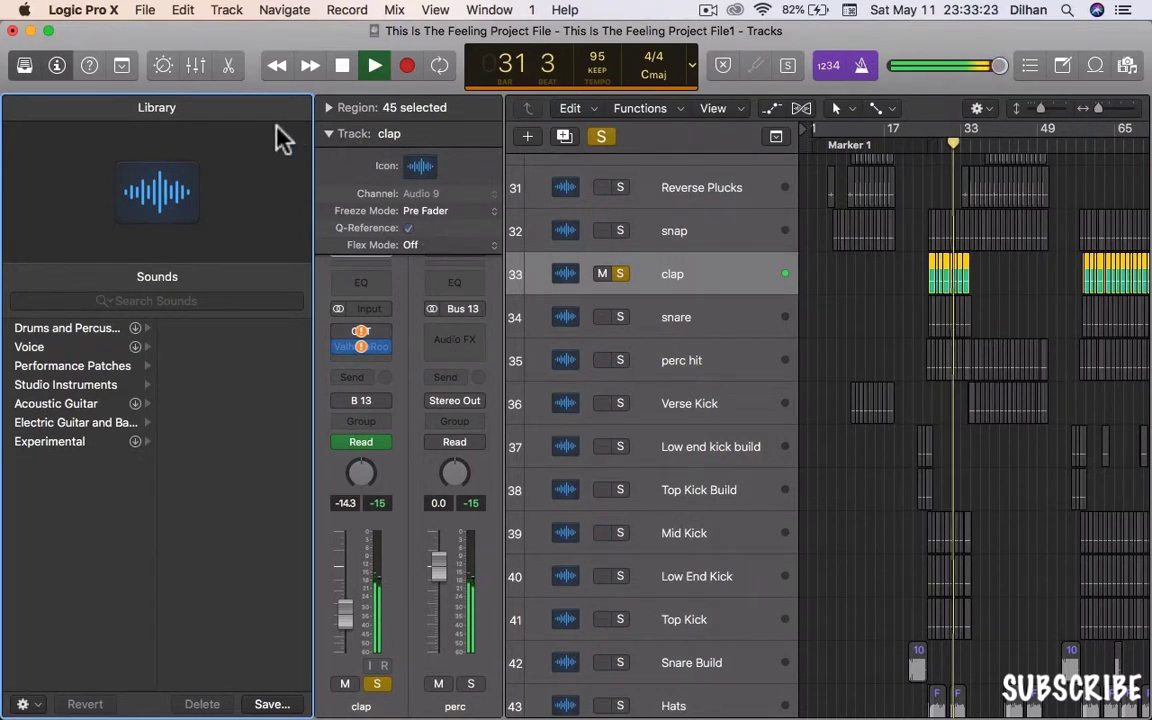
{"action": "left_click", "coordinate": [24, 68]}
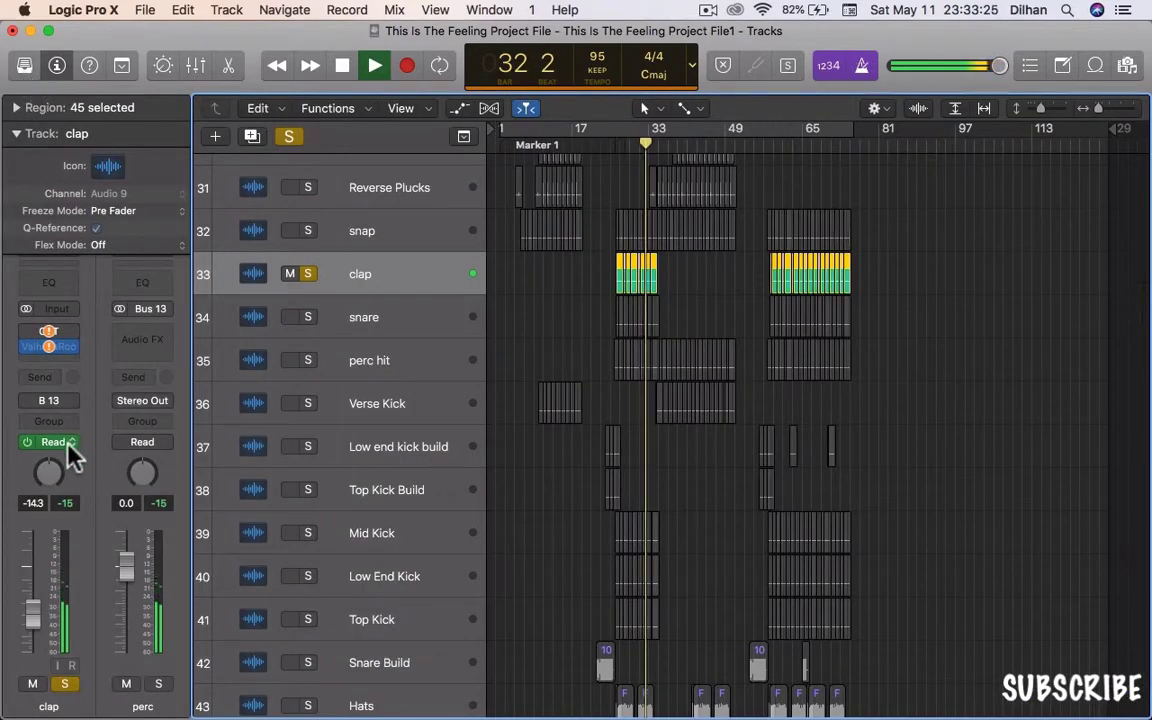
- Adjust the clap track's volume fader to -14.2 dB and stop playback
{"action": "mouse_move", "coordinate": [40, 617]}
{"action": "left_mouse_down"}
{"action": "mouse_move", "coordinate": [36, 540]}
{"action": "mouse_move", "coordinate": [58, 618]}
{"action": "left_mouse_up"}
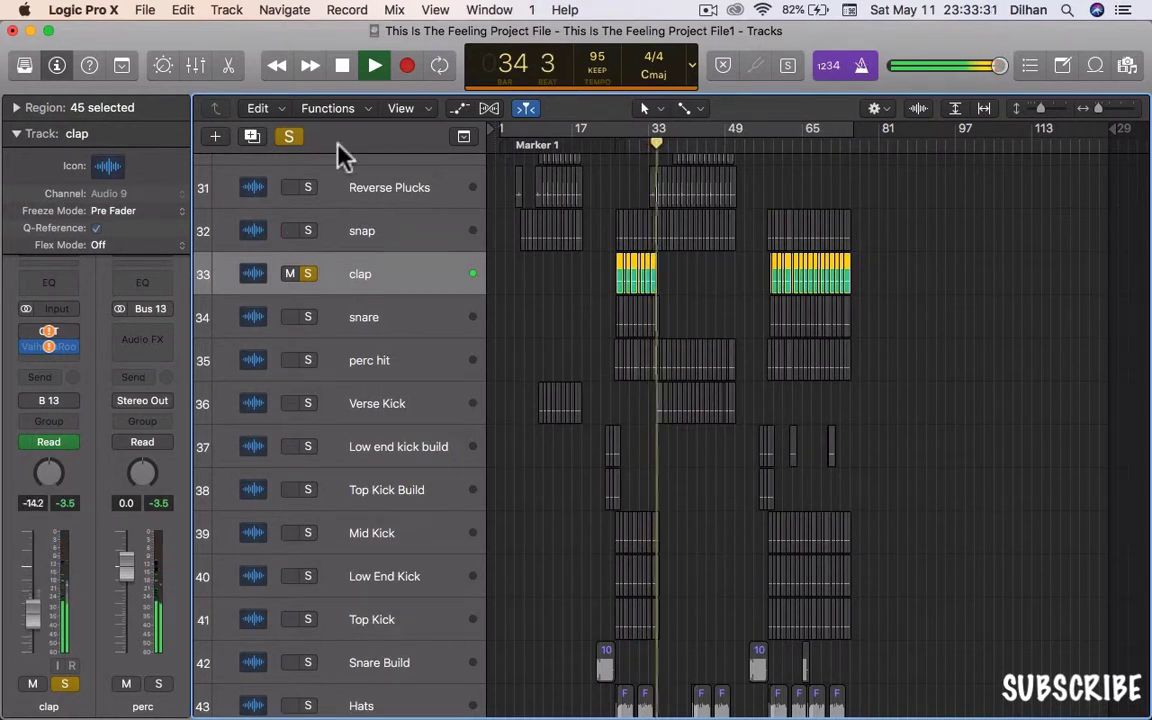
{"action": "left_click", "coordinate": [342, 65]}
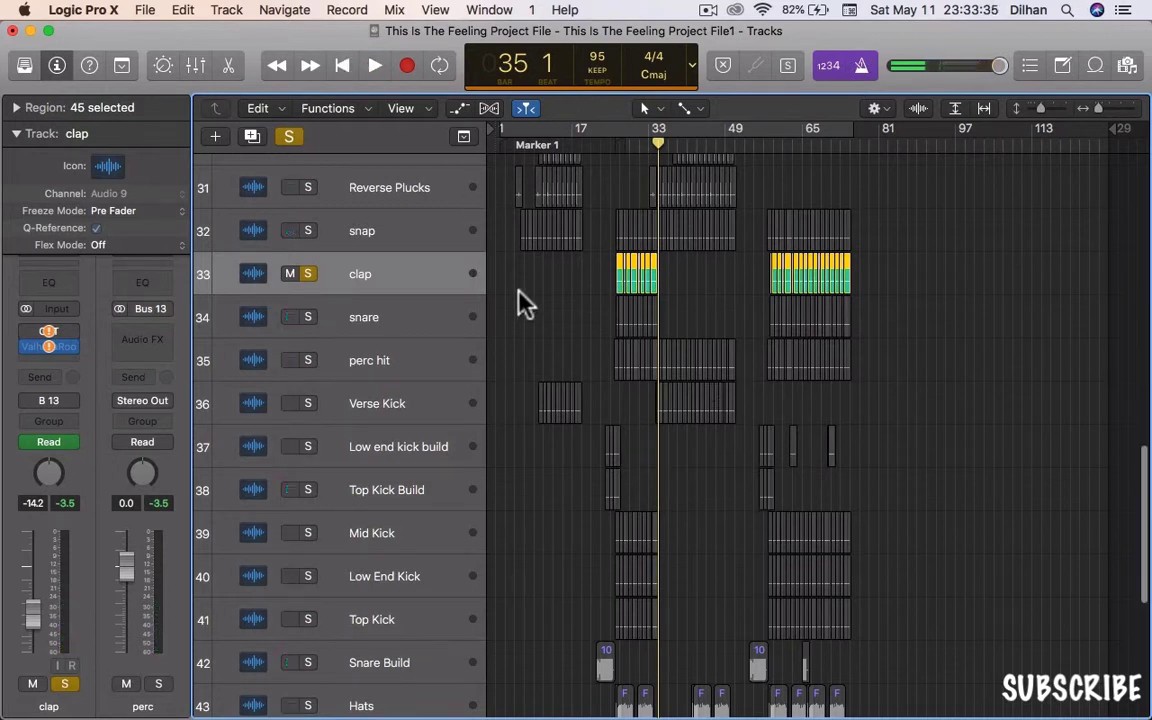
- Rename the clap track as Clap, with a capital C
{"action": "double_click", "coordinate": [452, 275]}
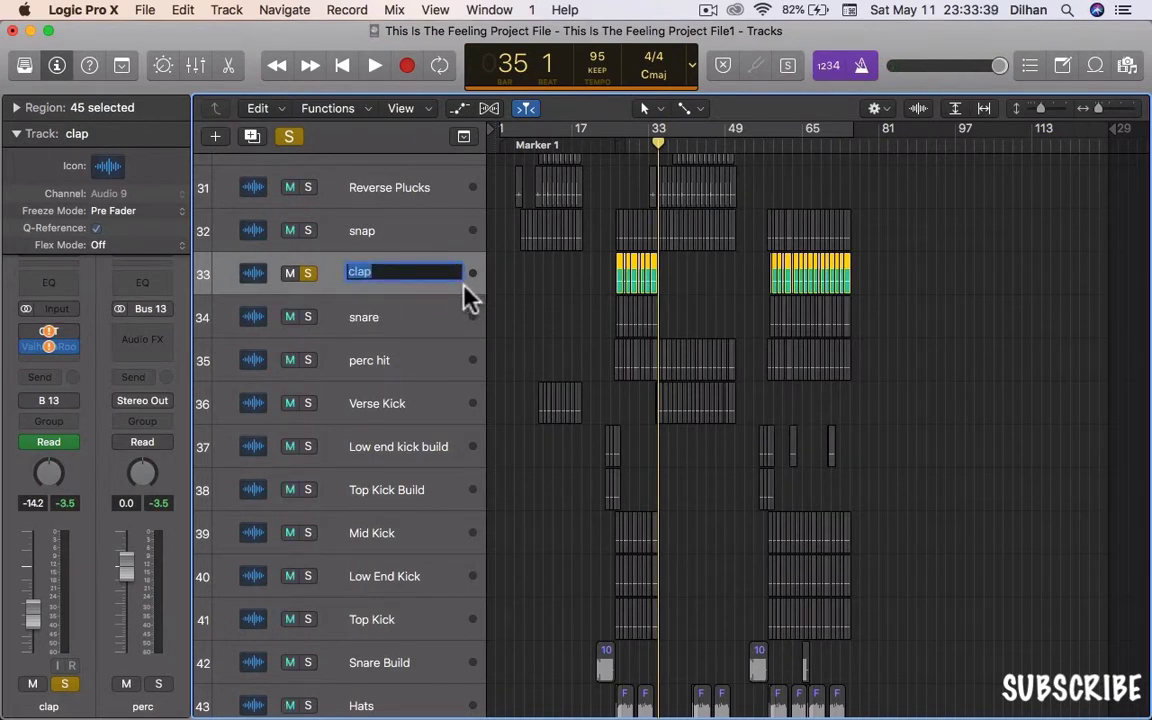
{"action": "type", "text": "Clap"}
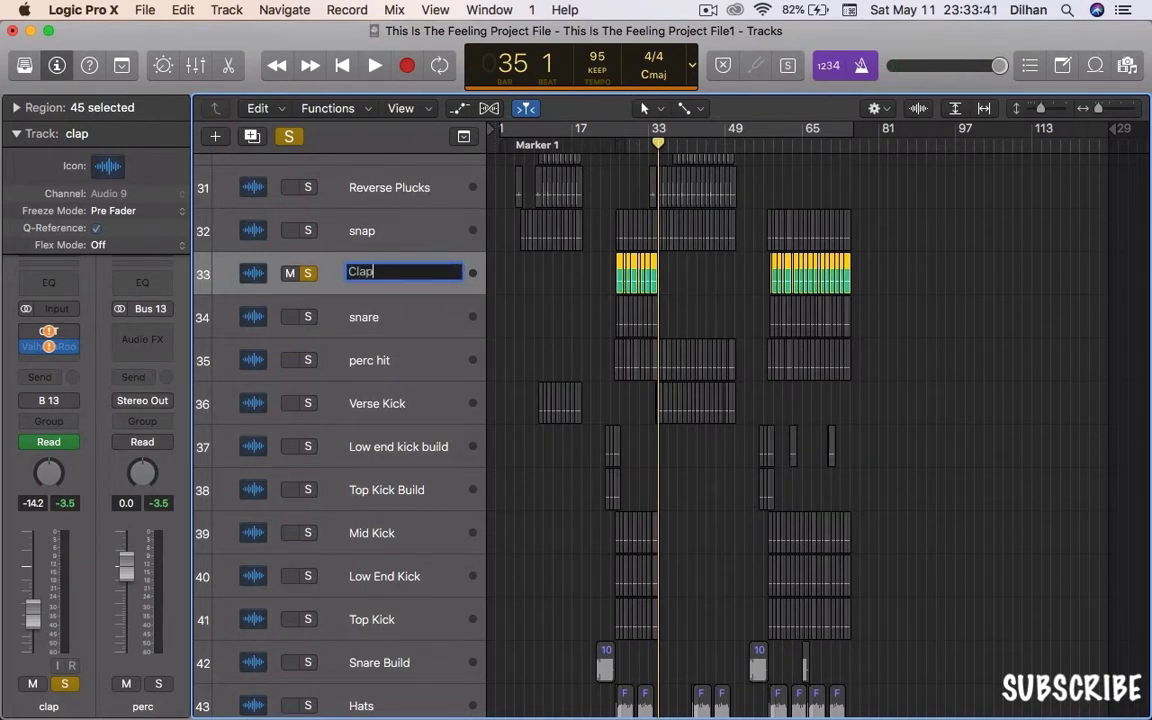
{"action": "key", "text": "Return"}
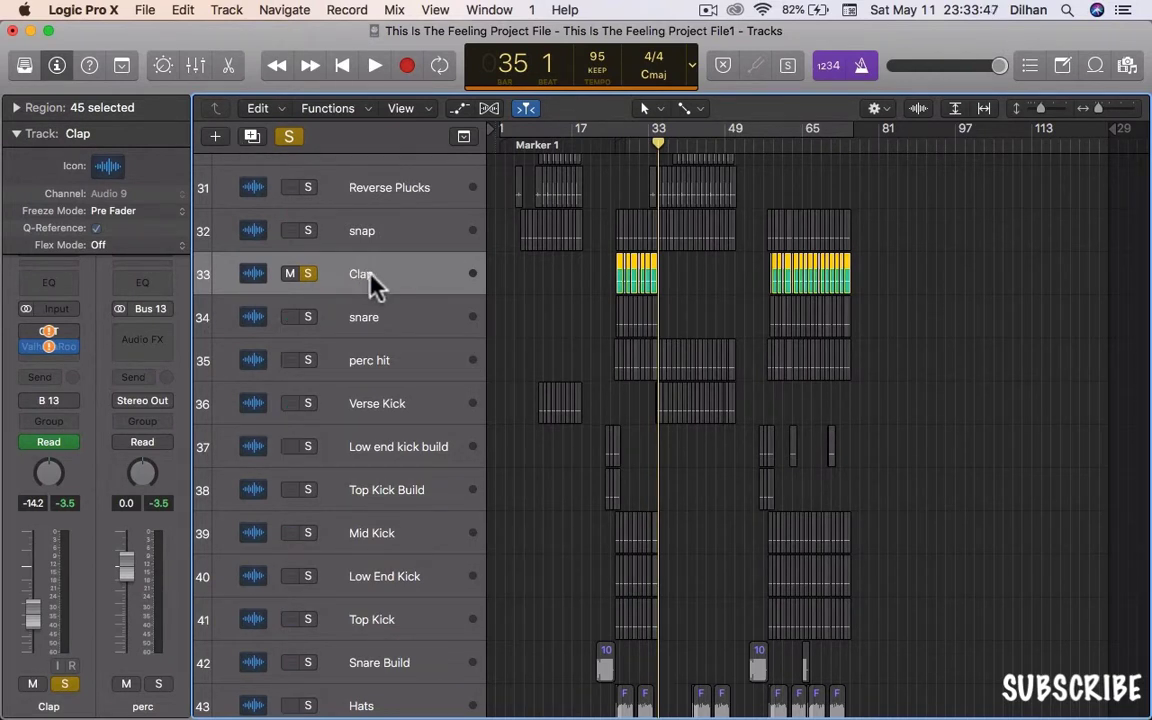
- Rename the Clap track again, adding the producer's first name in front of "Clap"
{"action": "double_click", "coordinate": [368, 276]}
{"action": "type", "text": "D"}
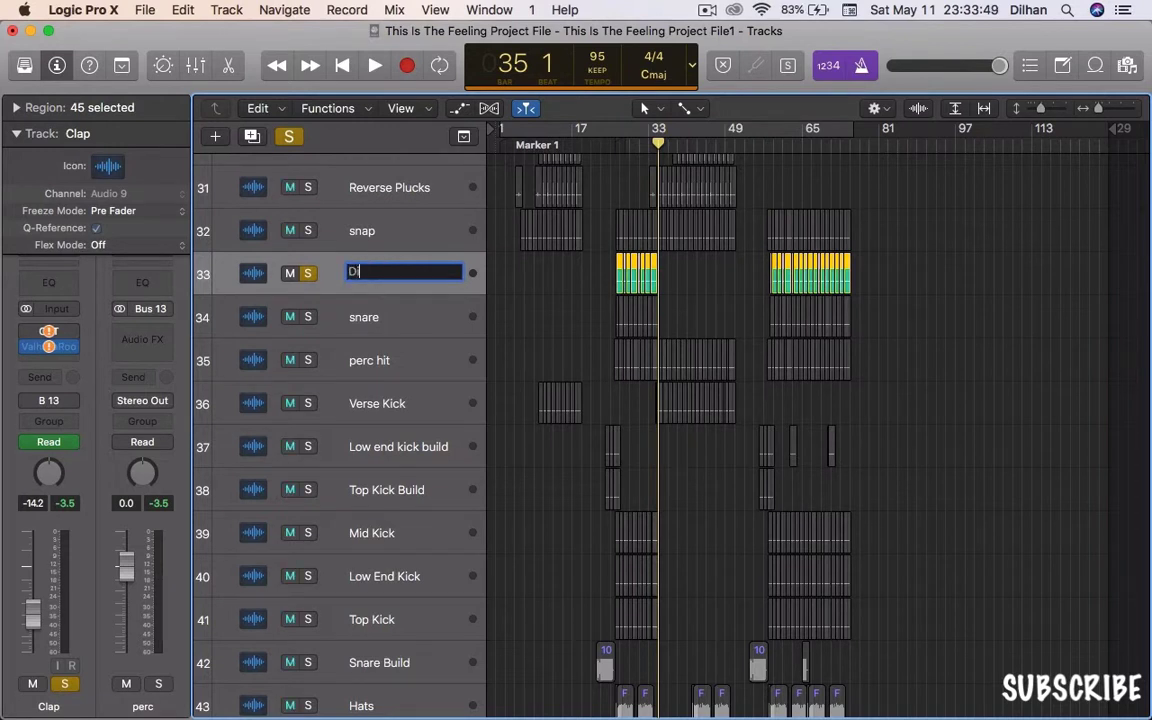
{"action": "type", "text": "ilhan Clap"}
{"action": "key", "text": "Return"}
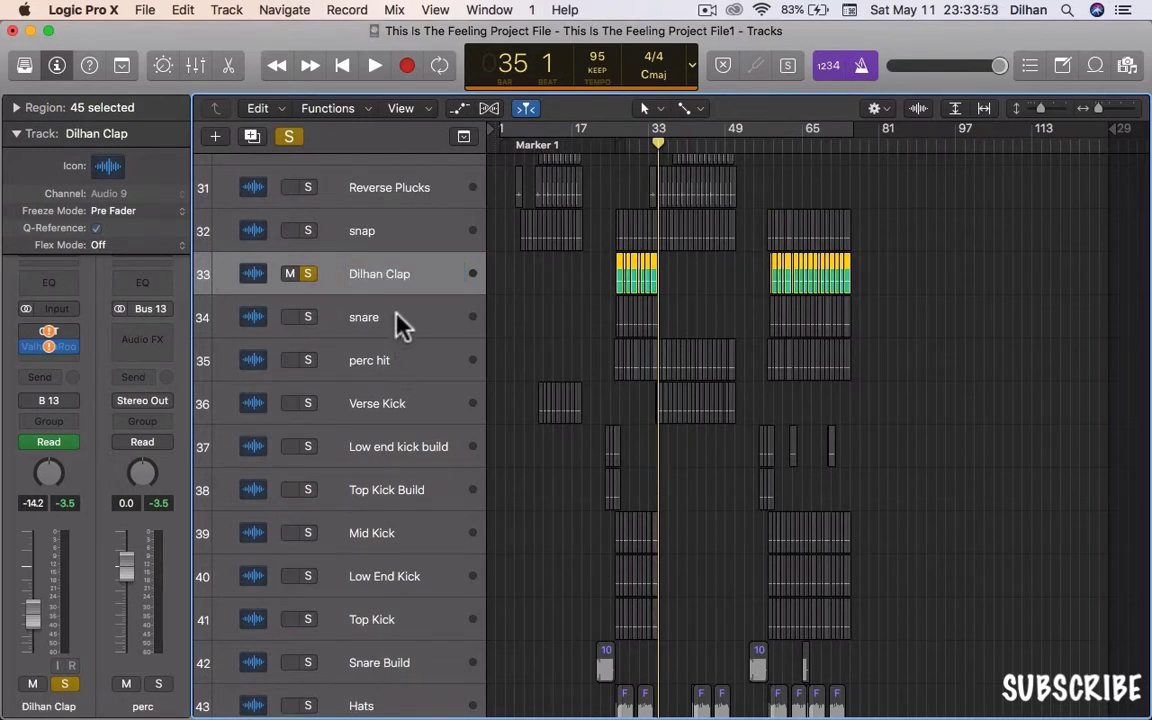
{"action": "scroll", "coordinate": [398, 321], "scroll_direction": "up", "scroll_amount": 10}
{"action": "scroll", "coordinate": [354, 478], "scroll_direction": "down", "scroll_amount": 10}
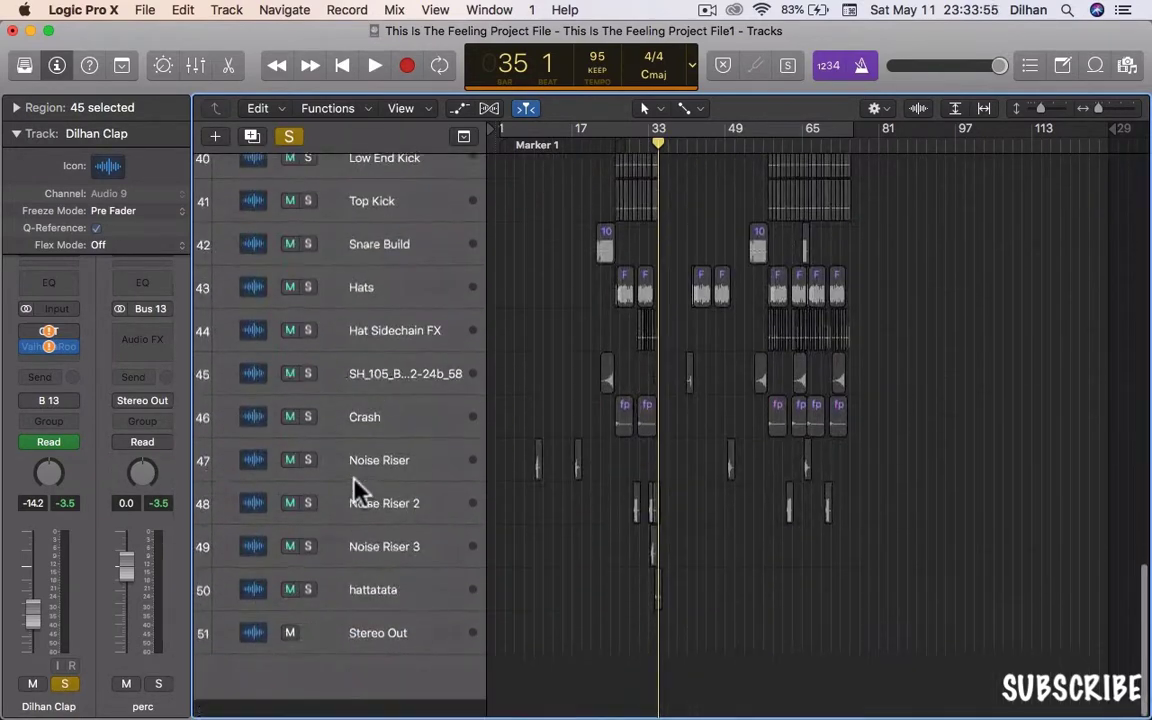
- Create five new audio tracks at once, collapsing the details in the new-track settings
{"action": "scroll", "coordinate": [354, 478], "scroll_direction": "up", "scroll_amount": 12}
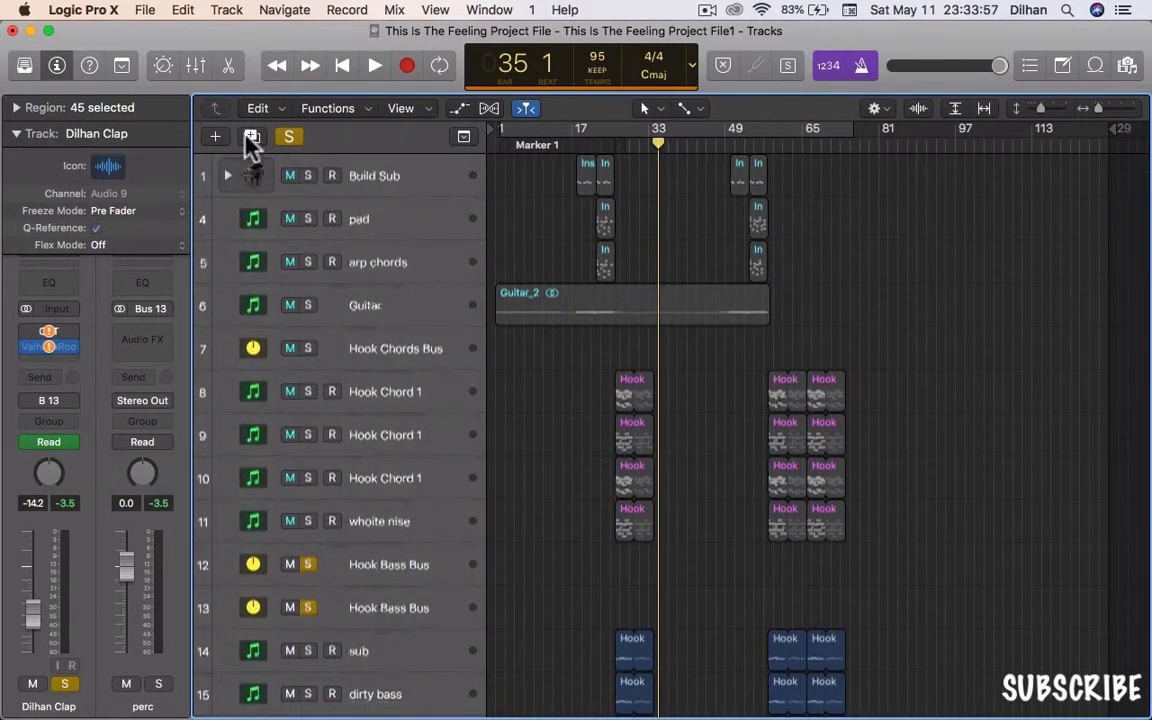
{"action": "left_click", "coordinate": [214, 136]}
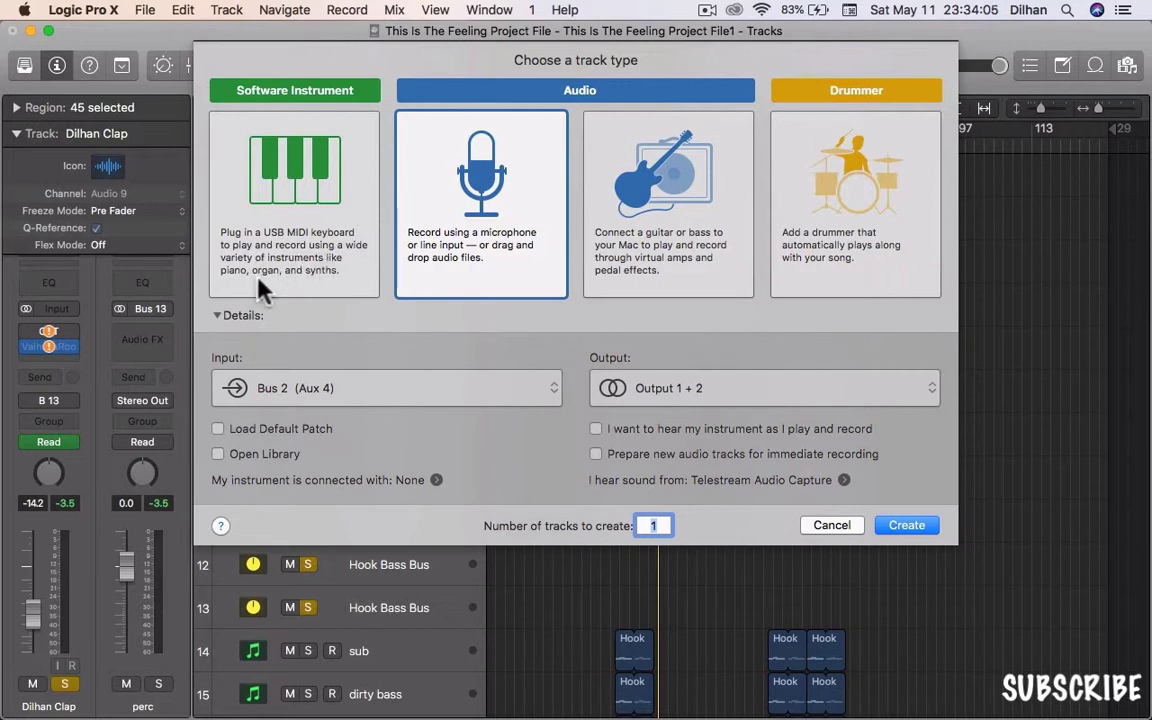
{"action": "left_click", "coordinate": [218, 316]}
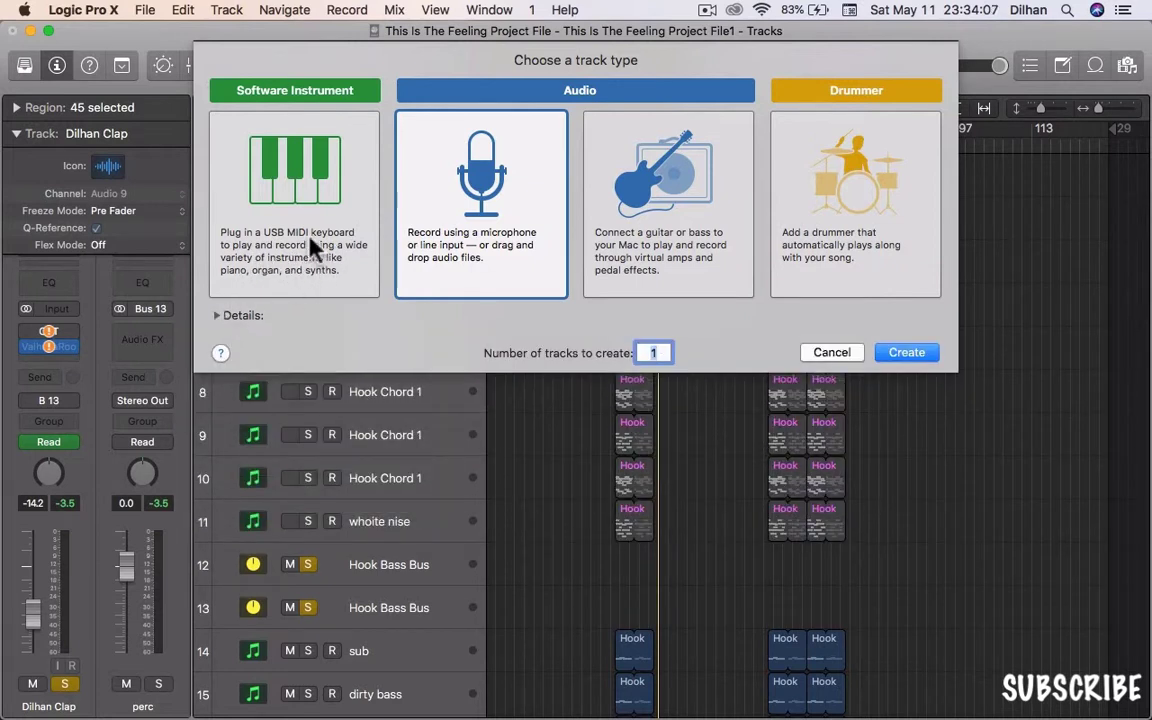
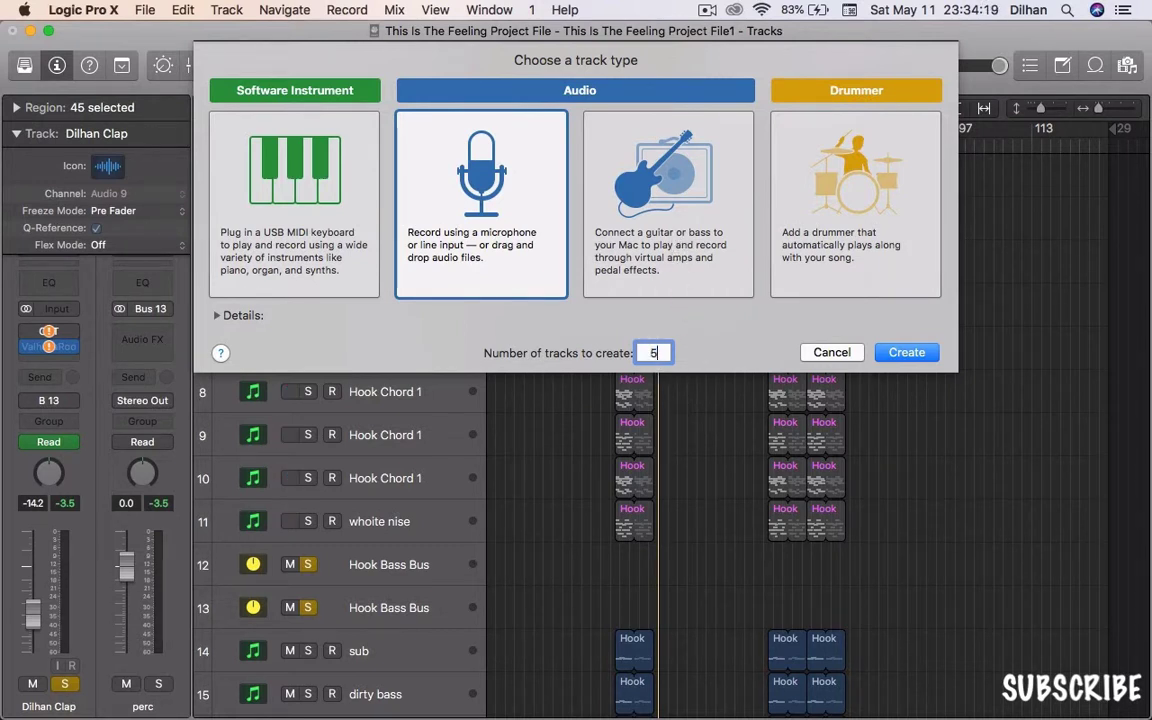
{"action": "left_click", "coordinate": [922, 358]}
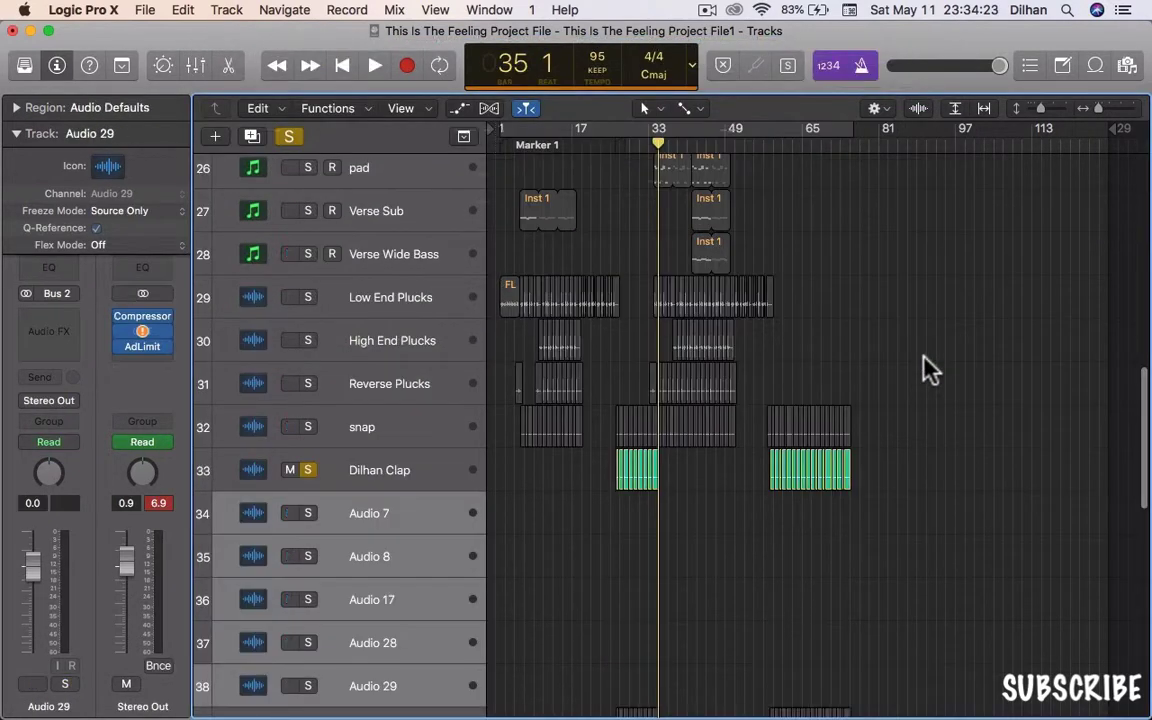
{"action": "scroll", "coordinate": [455, 590], "scroll_direction": "down", "scroll_amount": 2}
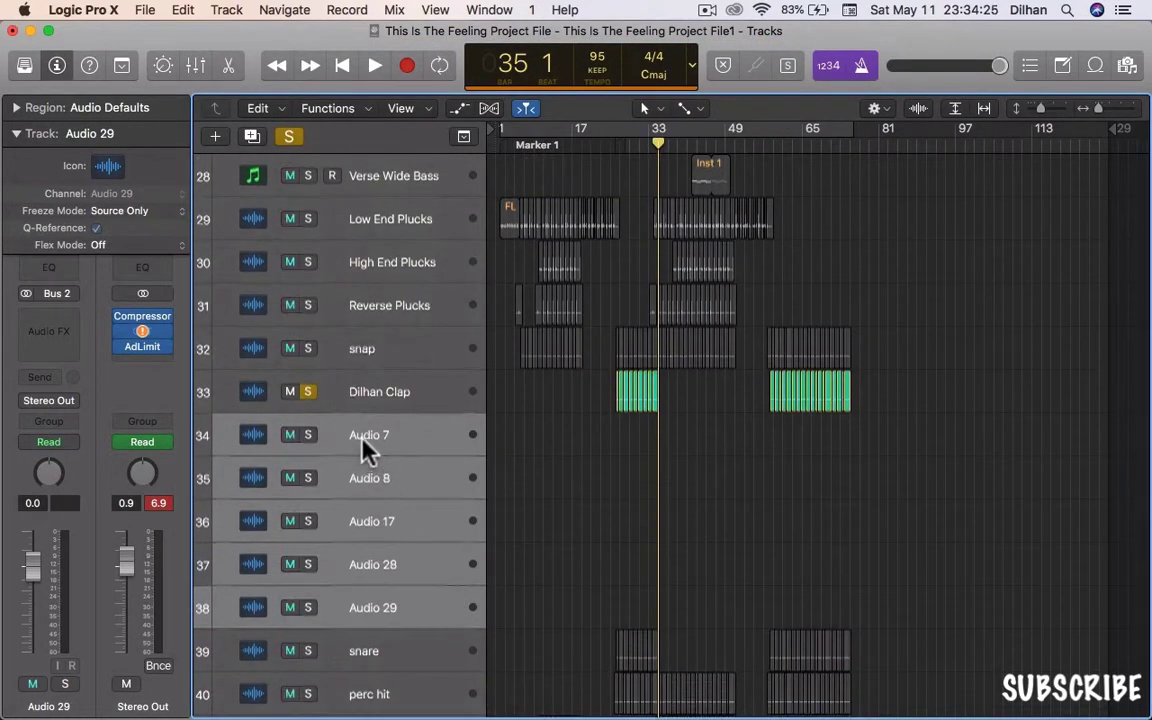
- Select the new Audio 7 track and rename it "Narrator Voice"
{"action": "left_click", "coordinate": [363, 440]}
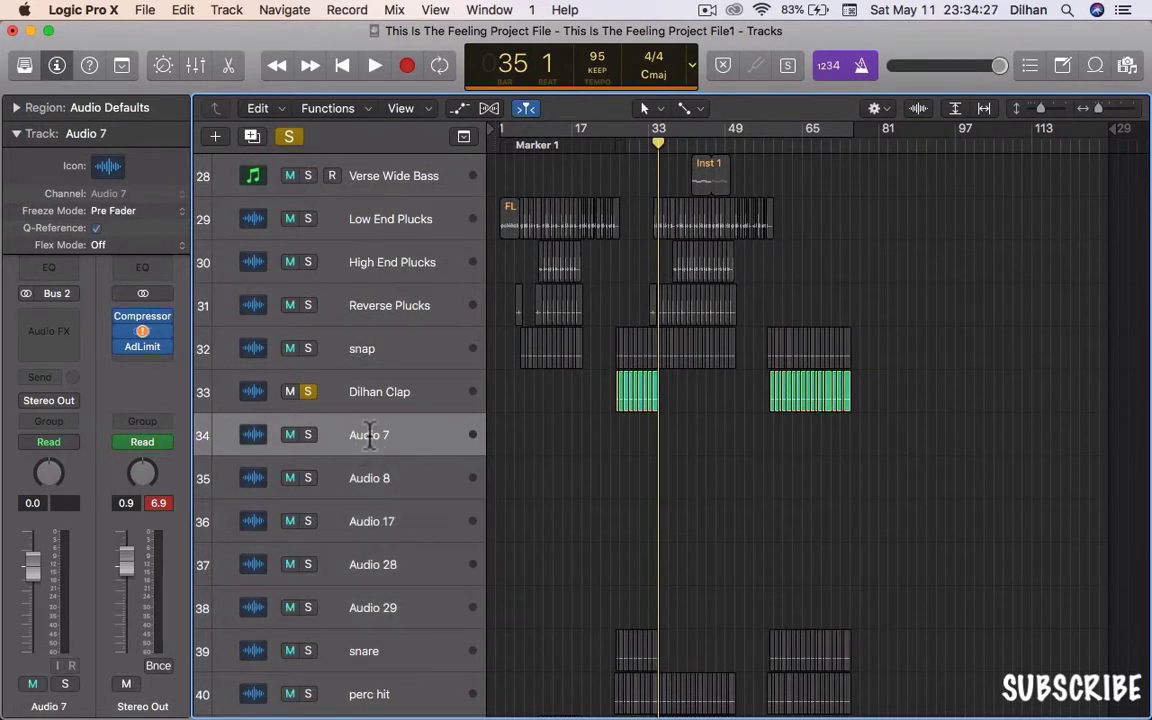
{"action": "double_click", "coordinate": [368, 435]}
{"action": "type", "text": "Narr"}
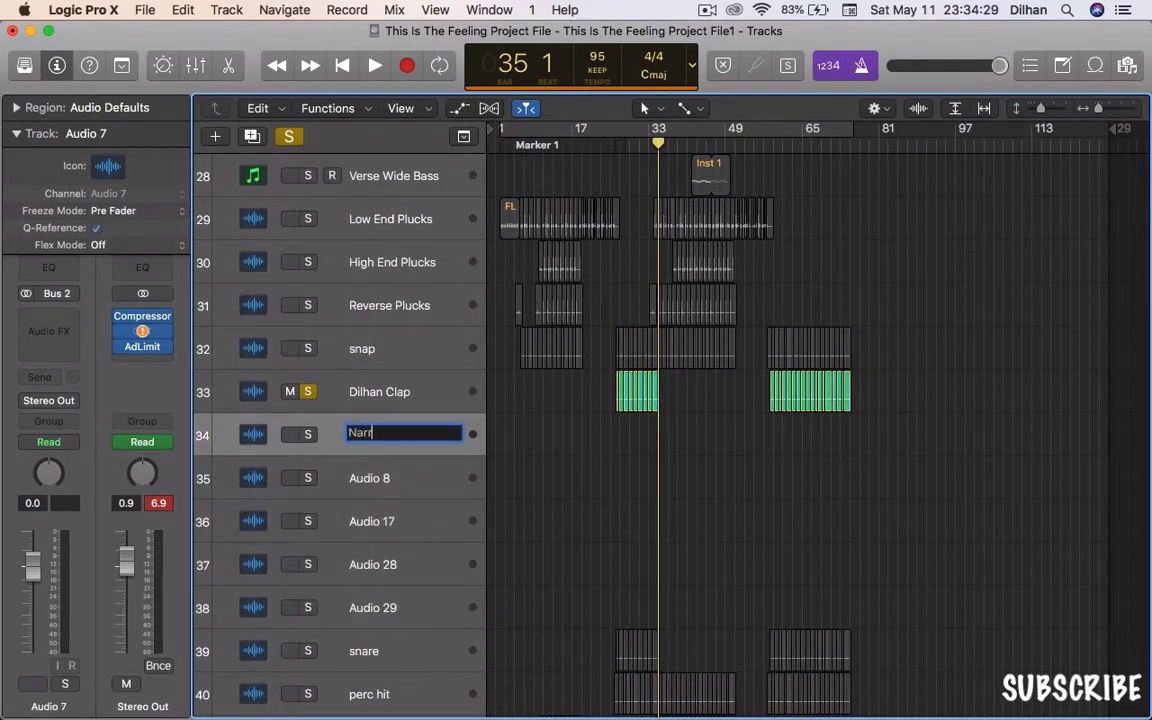
{"action": "type", "text": "ator "}
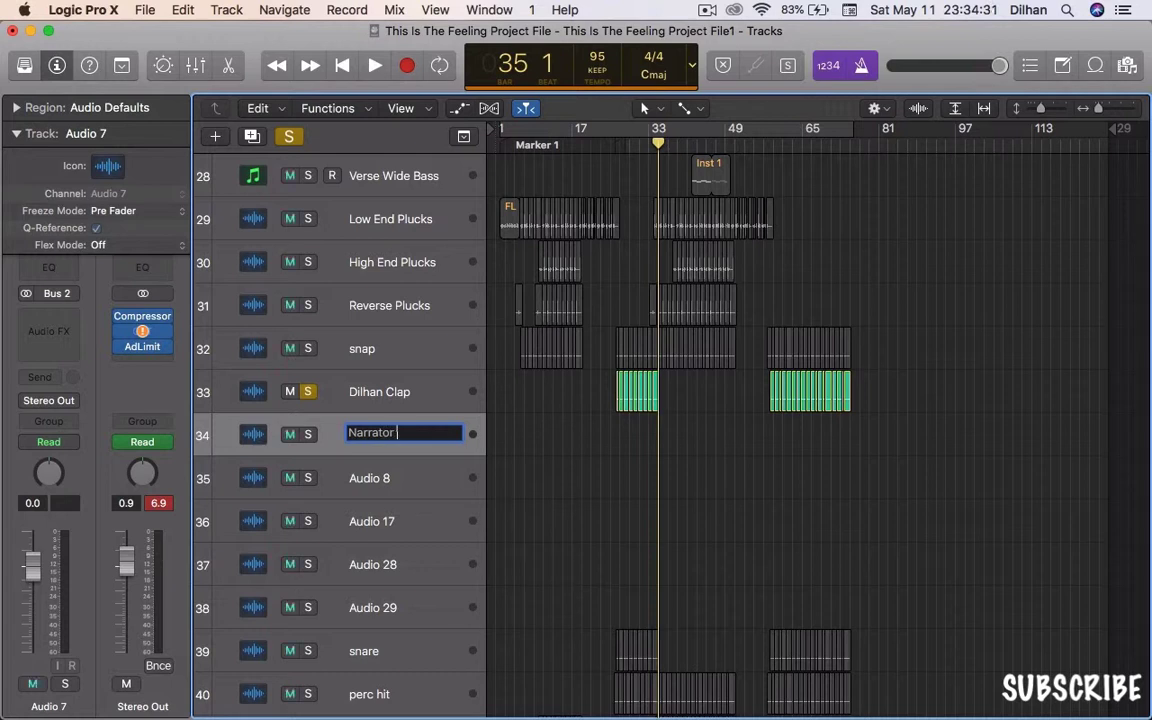
{"action": "type", "text": "Voice"}
{"action": "key", "text": "Return"}
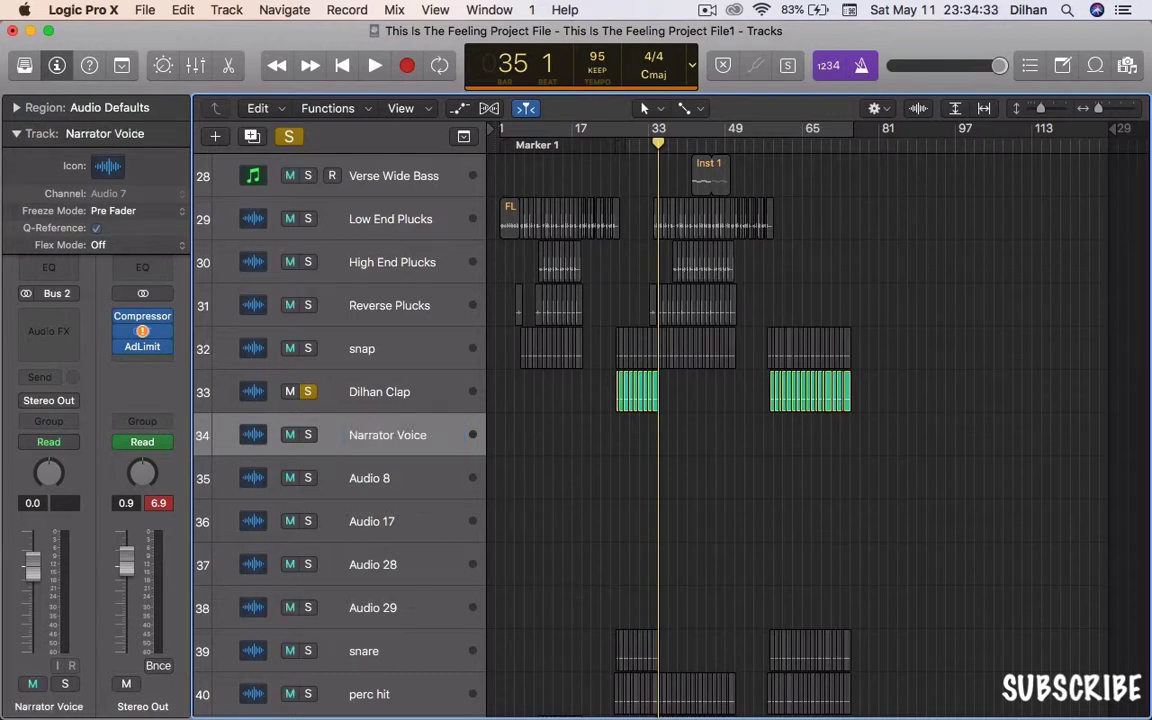
- Rename the Audio 8 track as "Documentry Voice"
{"action": "double_click", "coordinate": [378, 482]}
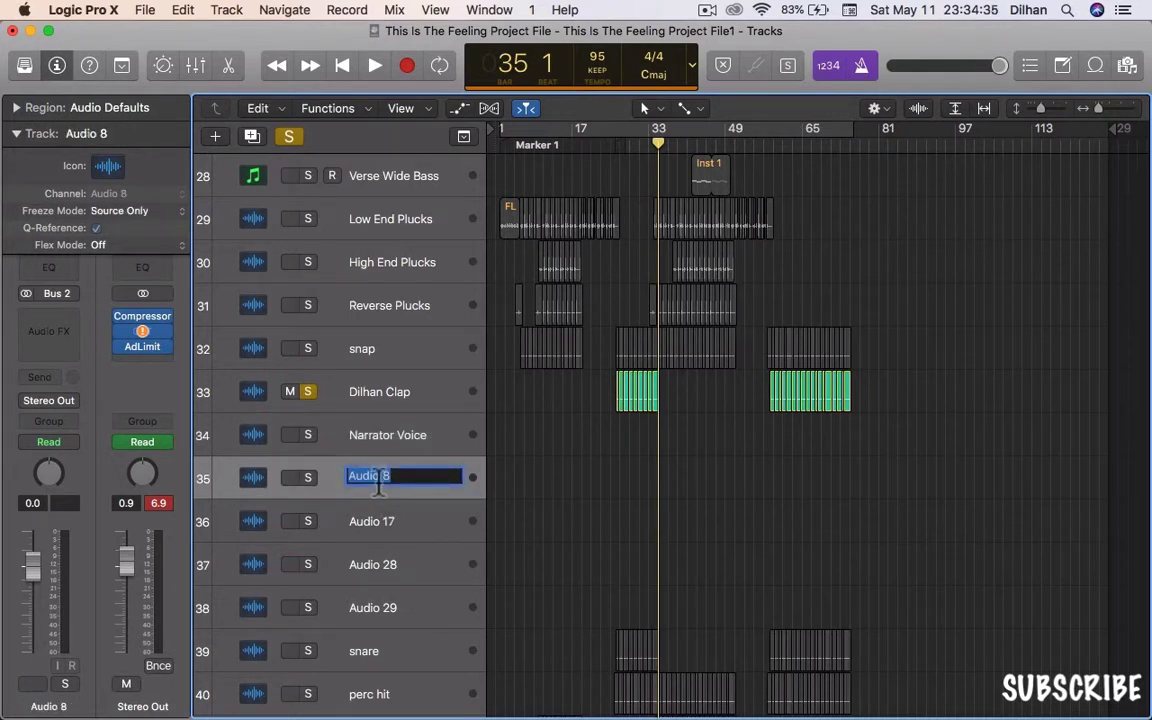
{"action": "type", "text": "Documentry"}
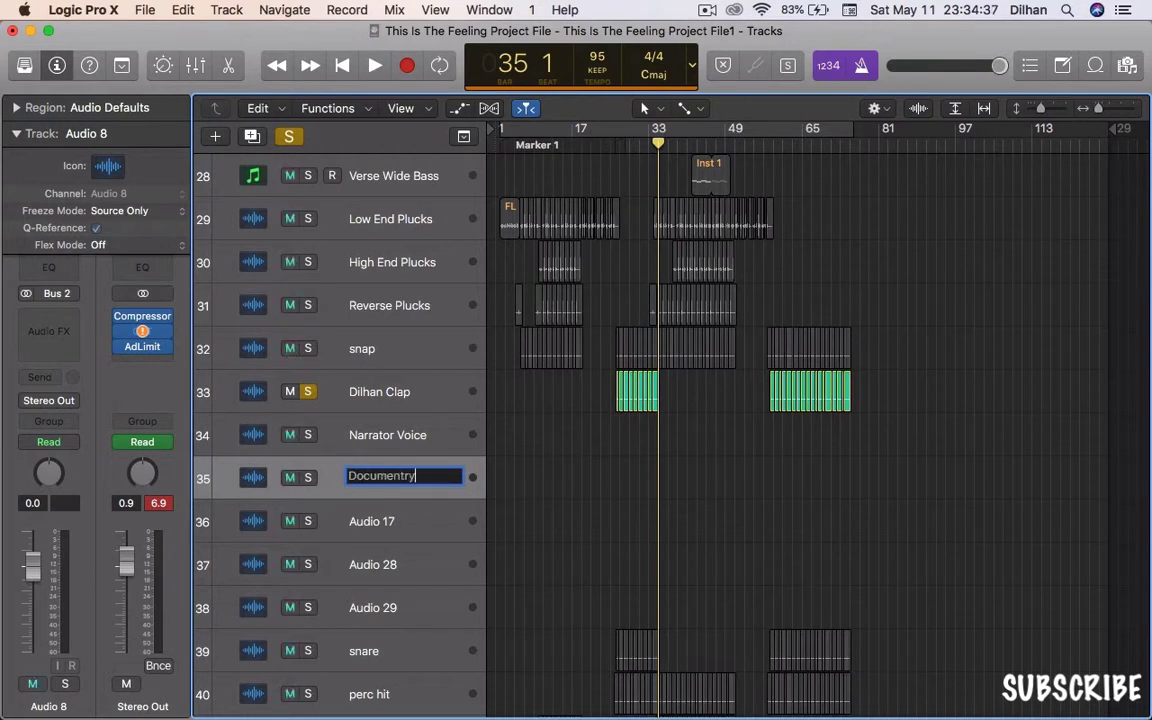
{"action": "type", "text": " Voice"}
{"action": "key", "text": "Return"}
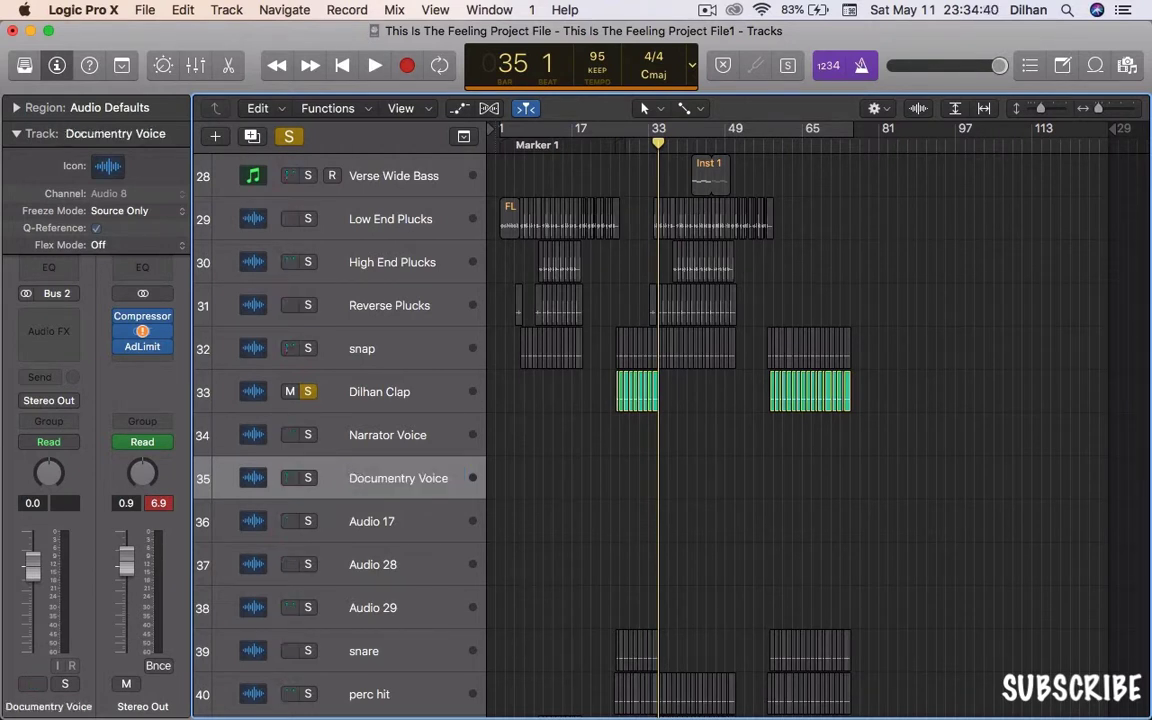
- Reassign the Narrator Voice track to the mixer's audio channel Narrator Voice (Audio 7)
{"action": "left_click", "coordinate": [474, 436]}
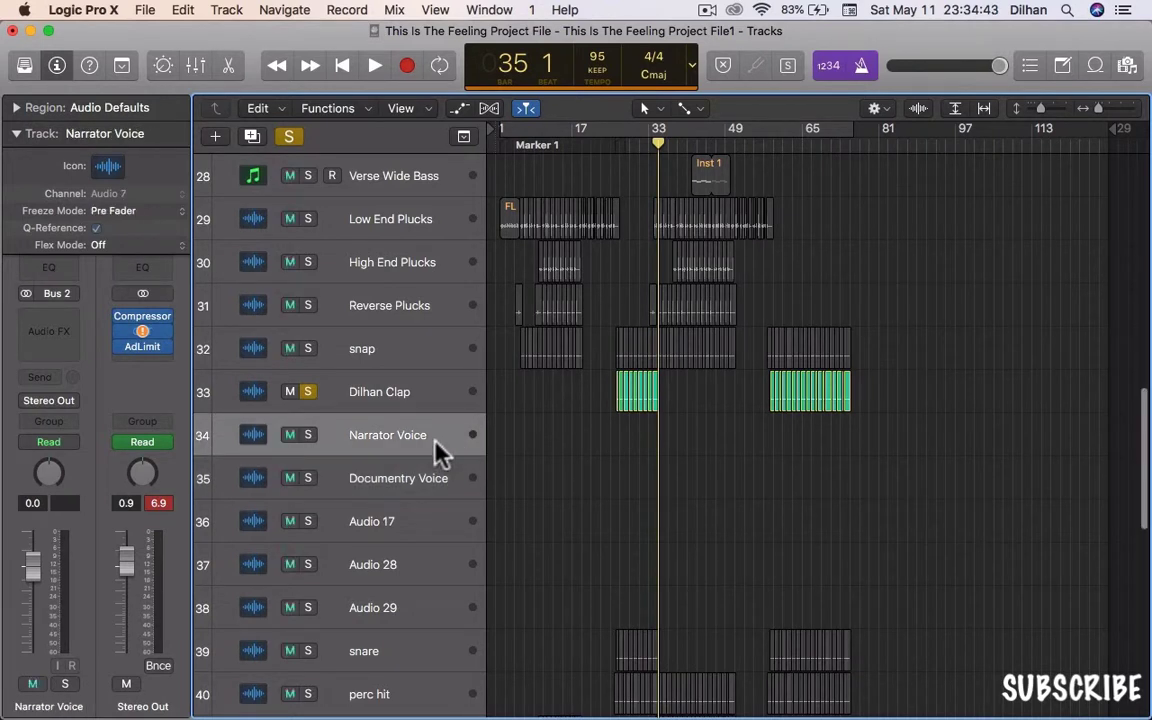
{"action": "right_click", "coordinate": [437, 440]}
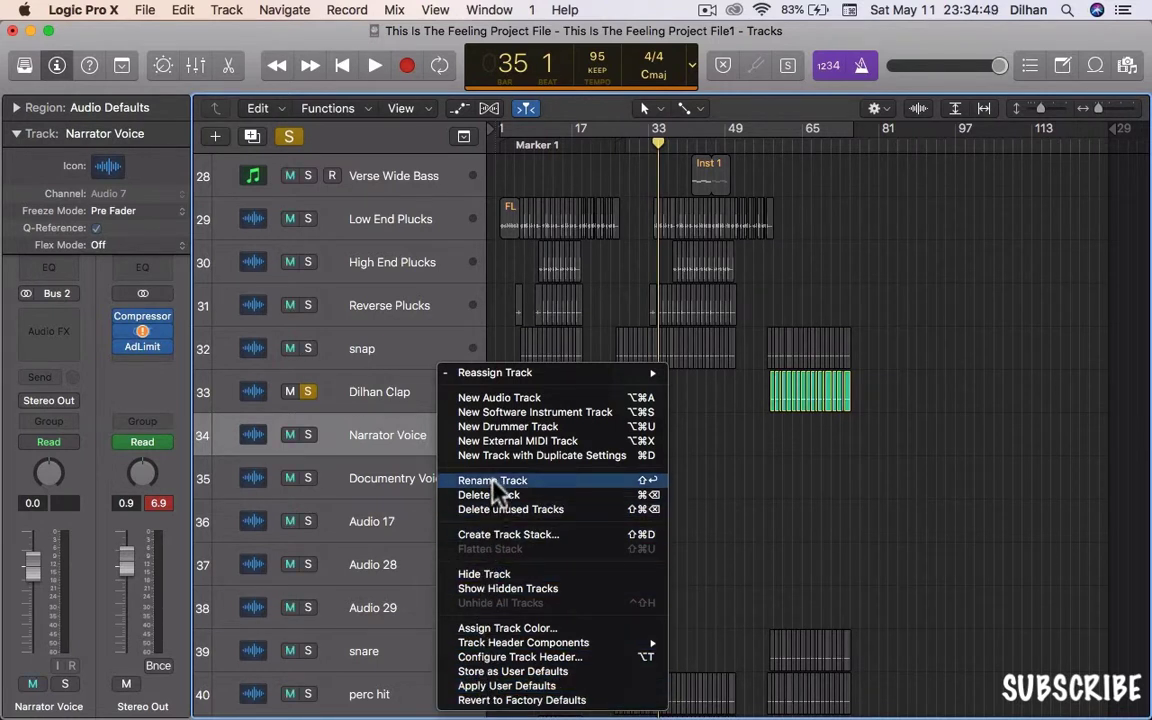
{"action": "mouse_move", "coordinate": [576, 376]}
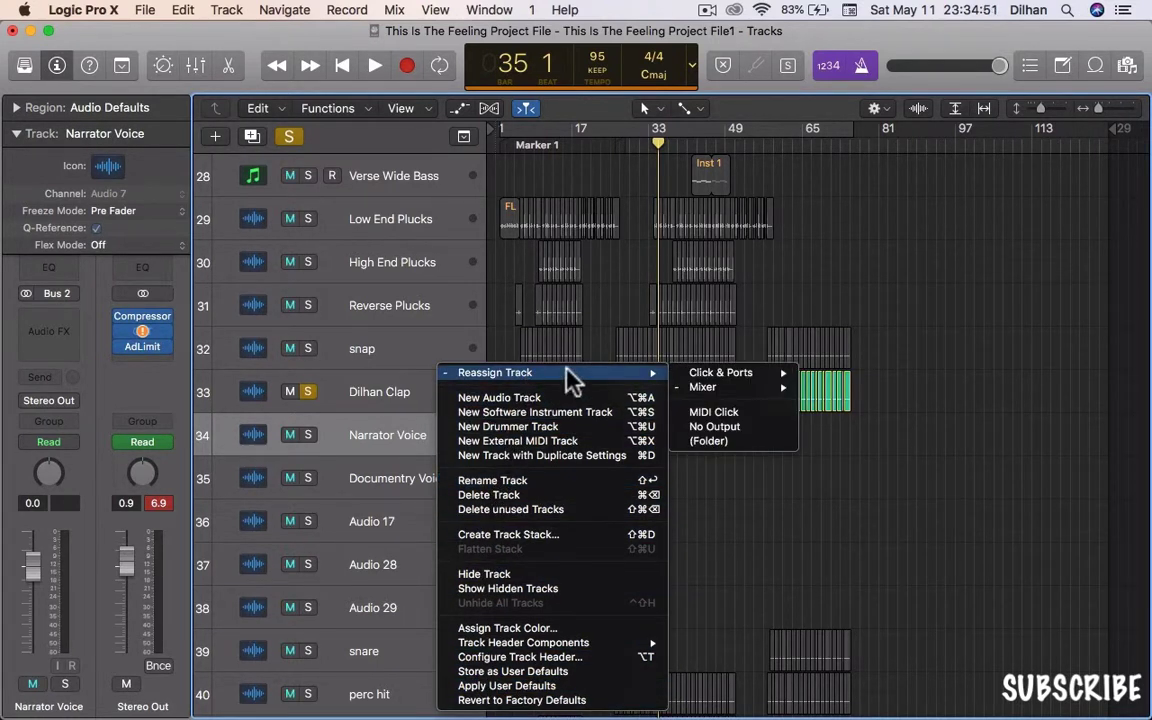
{"action": "mouse_move", "coordinate": [702, 388]}
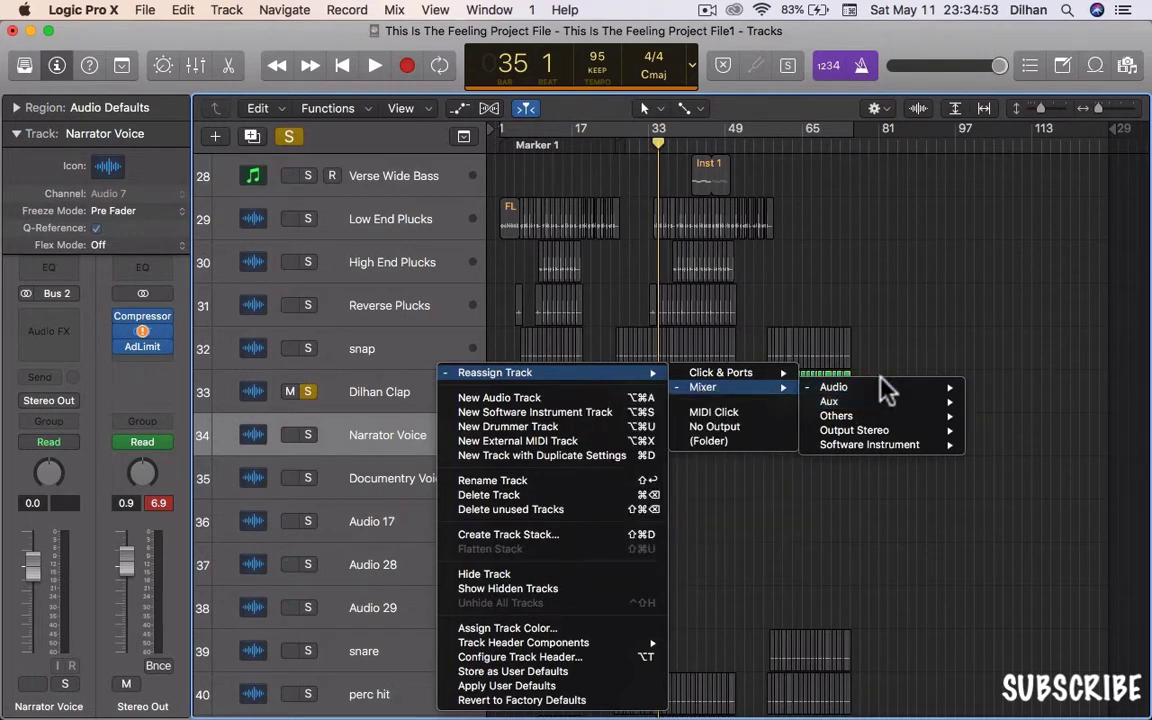
{"action": "mouse_move", "coordinate": [880, 385]}
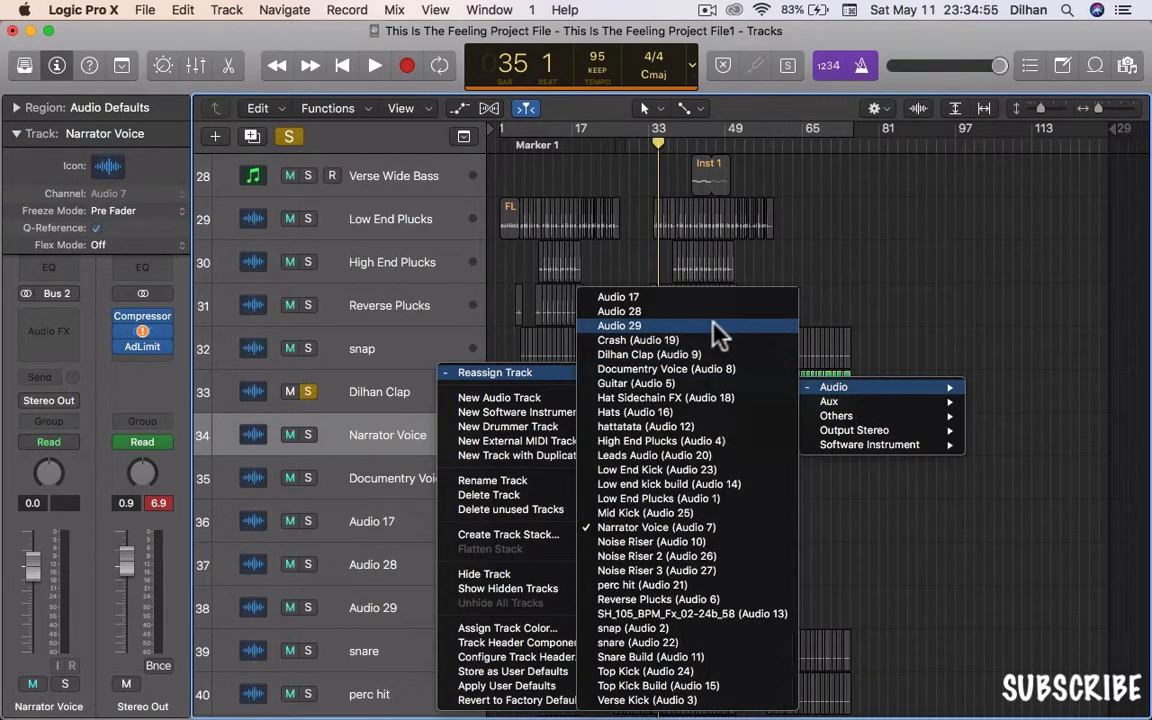
{"action": "left_click", "coordinate": [617, 531]}
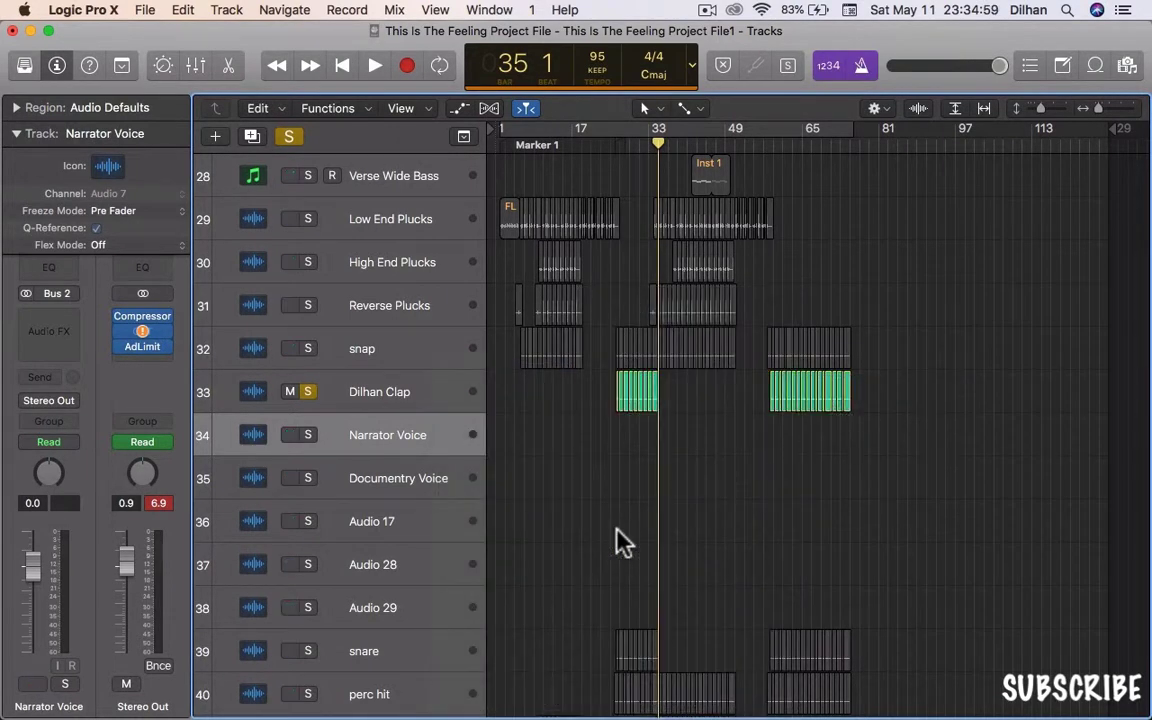
- Set the Narrator Voice fader to -0.2 dB in the mixer, start playback and hide the mixer again
{"action": "left_click", "coordinate": [196, 66]}
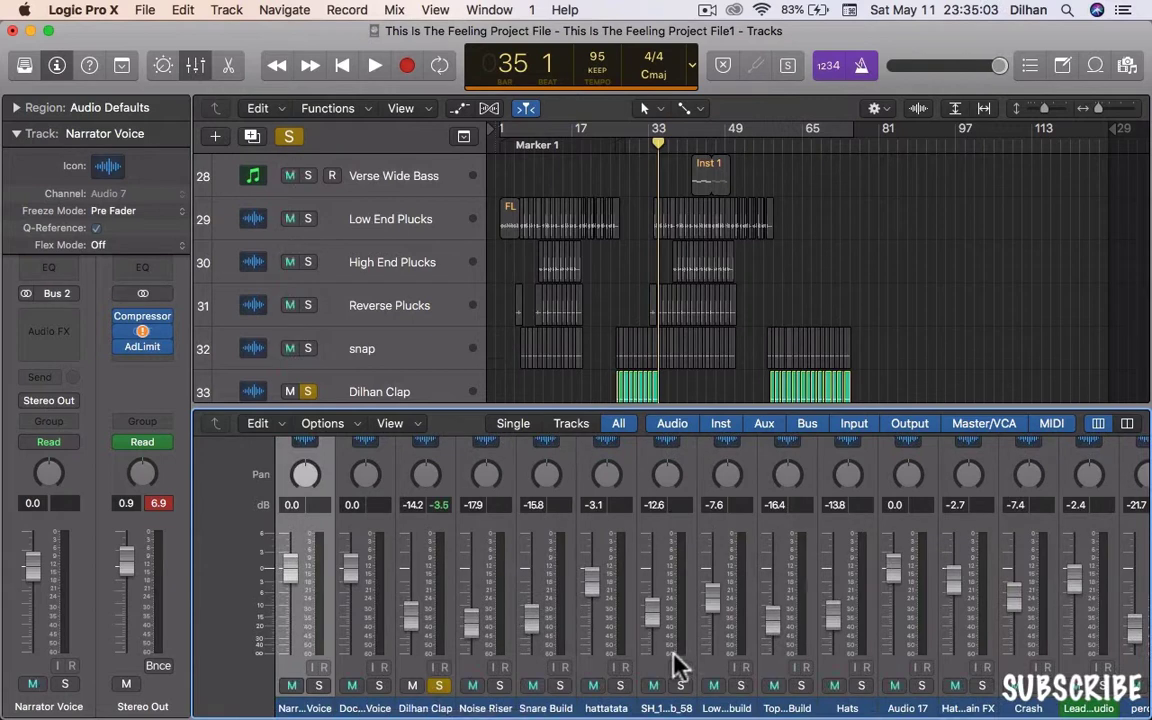
{"action": "scroll", "coordinate": [437, 579], "scroll_direction": "left", "scroll_amount": 3}
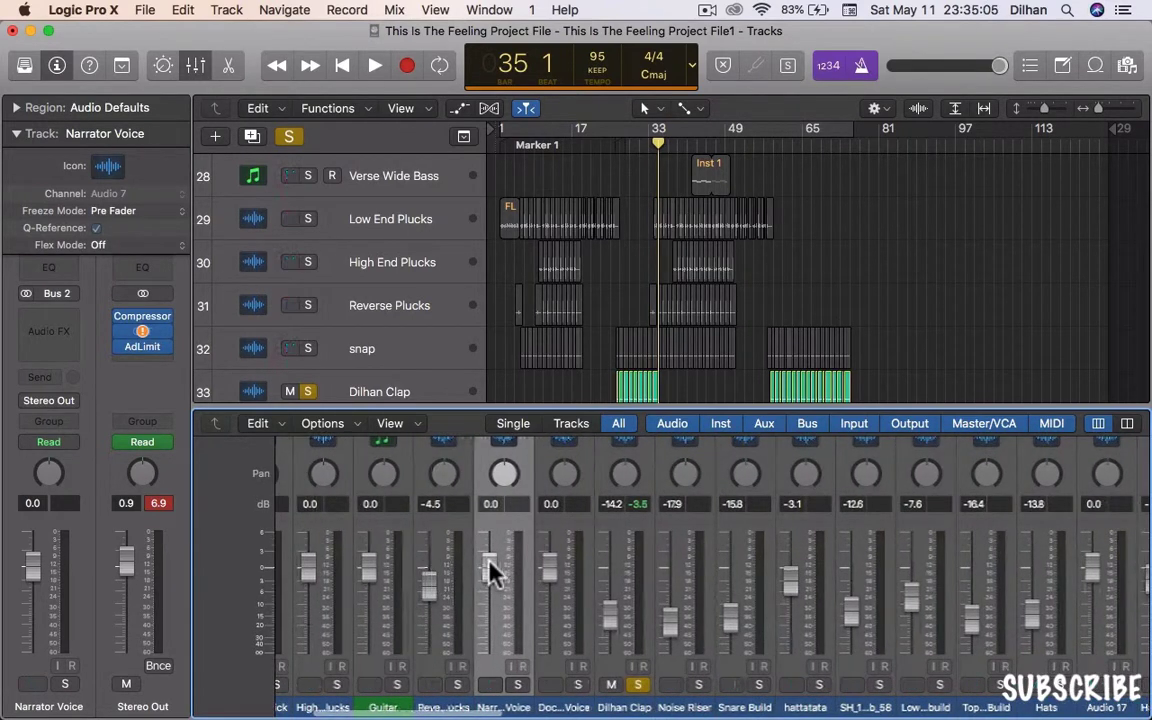
{"action": "key", "text": "space"}
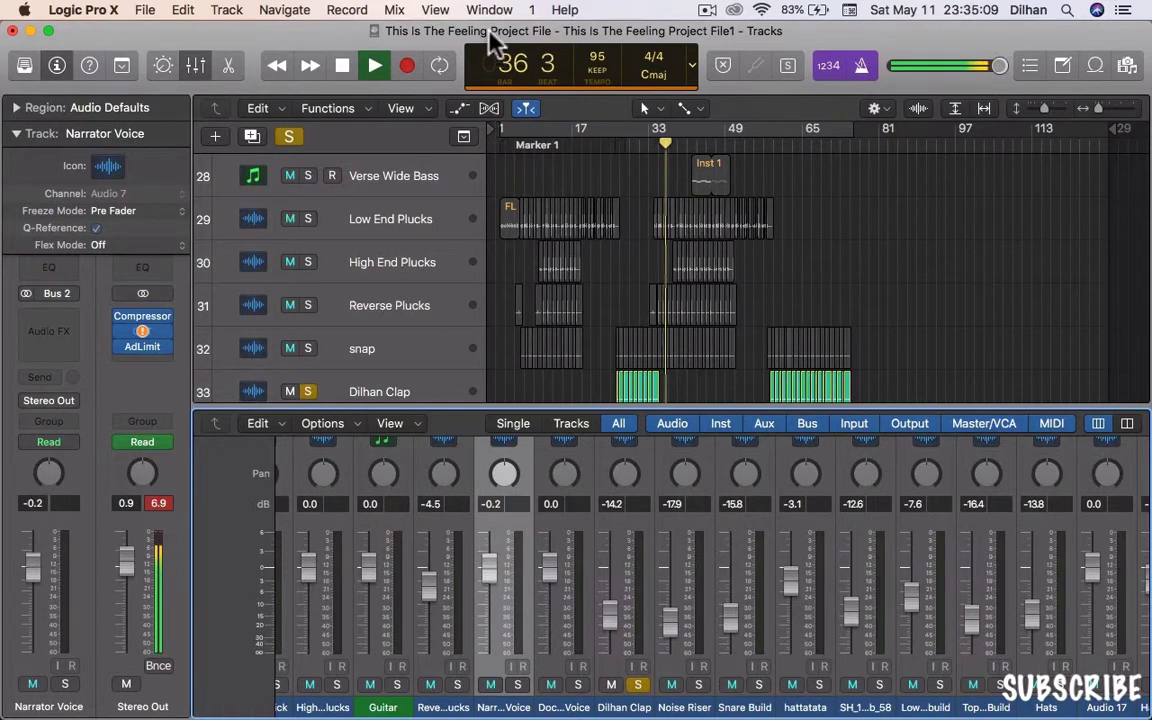
{"action": "left_click", "coordinate": [197, 66]}
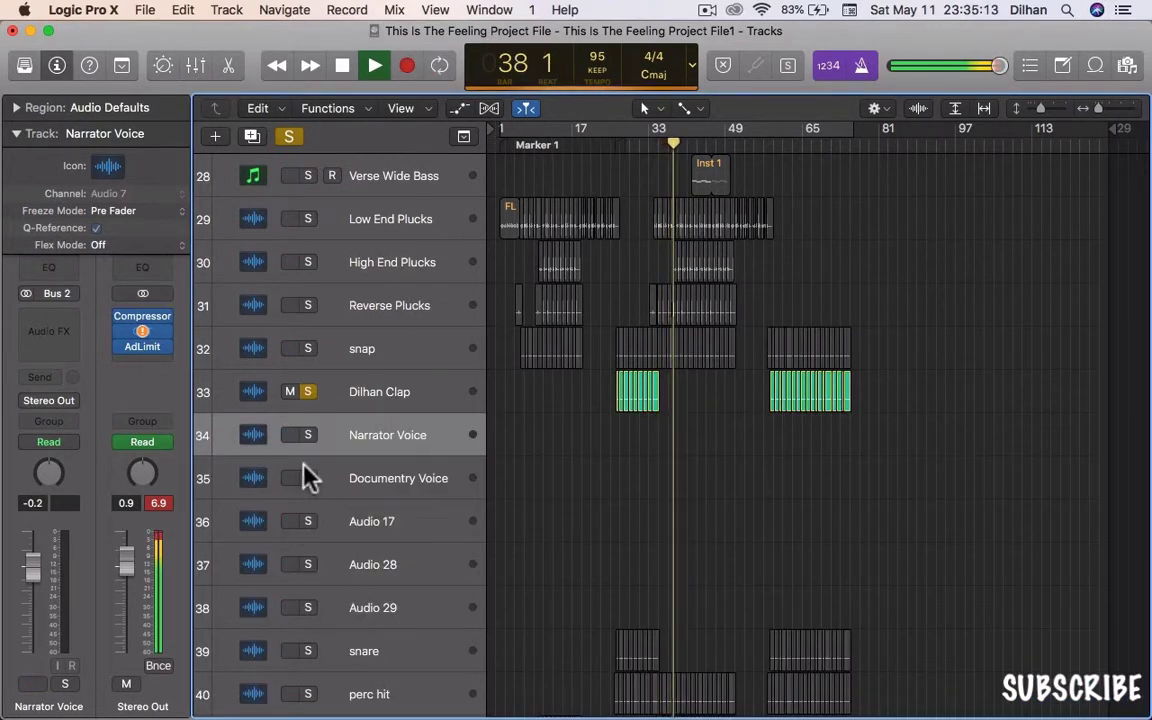
- Stop playback, then start and stop a short recording with the Narrator Voice track selected
{"action": "key", "text": "space"}
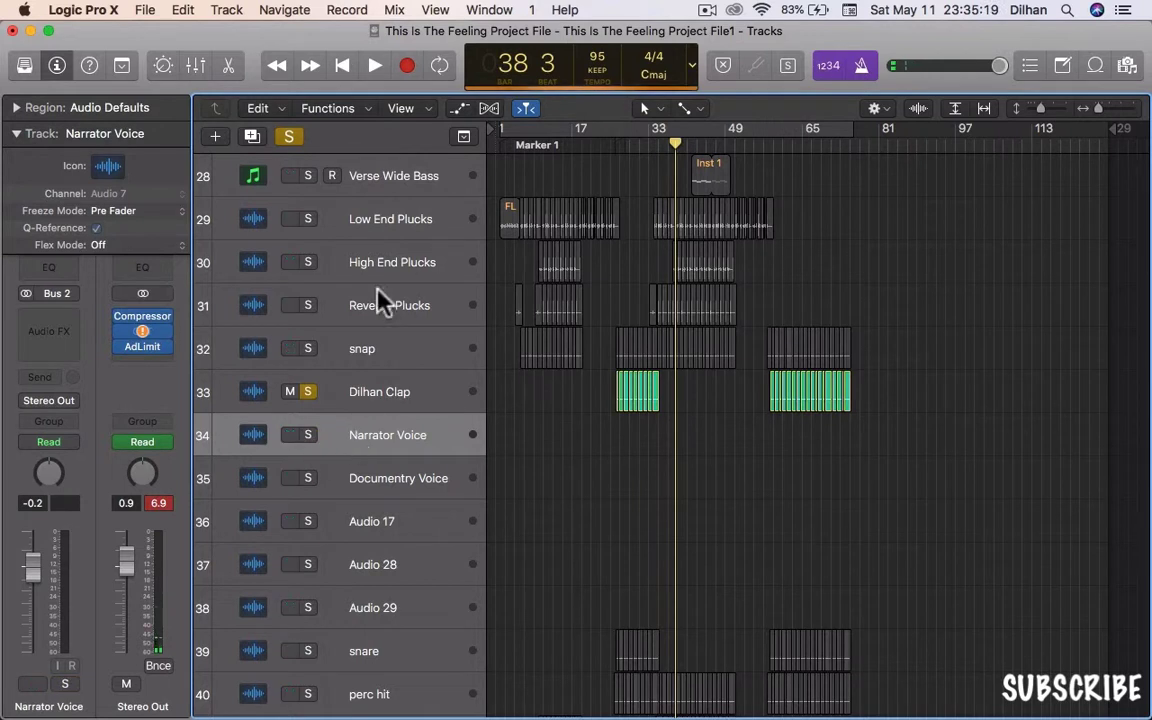
{"action": "key", "text": "r"}
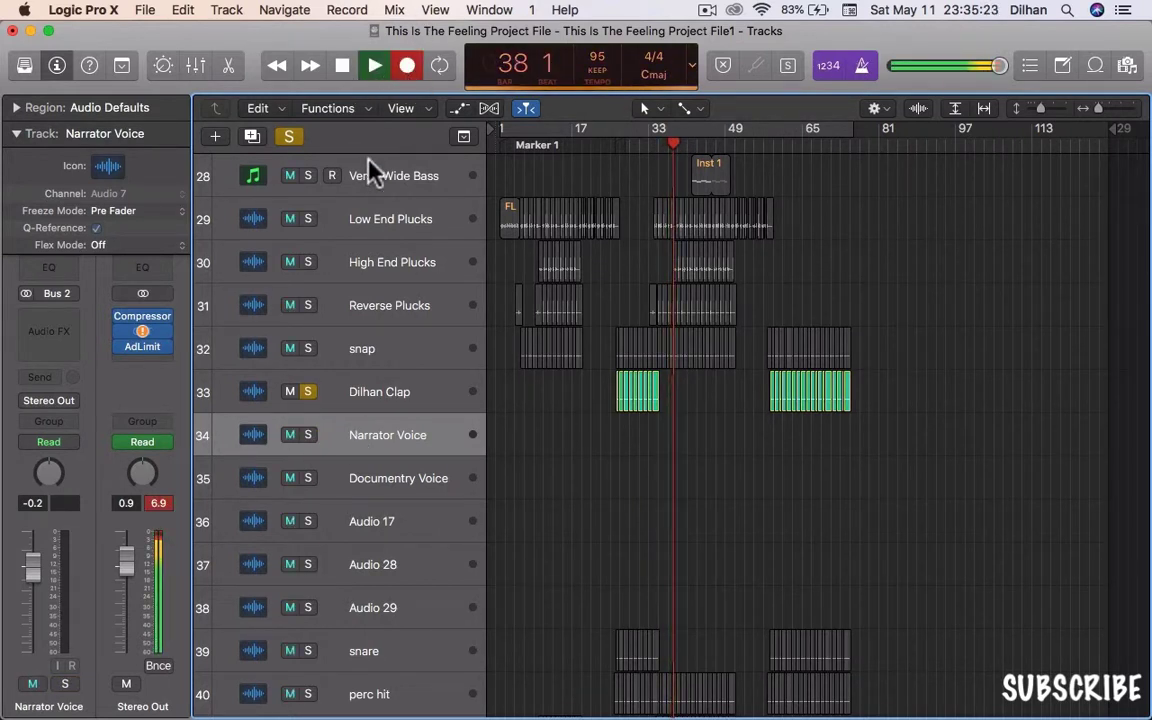
{"action": "left_click", "coordinate": [342, 66]}
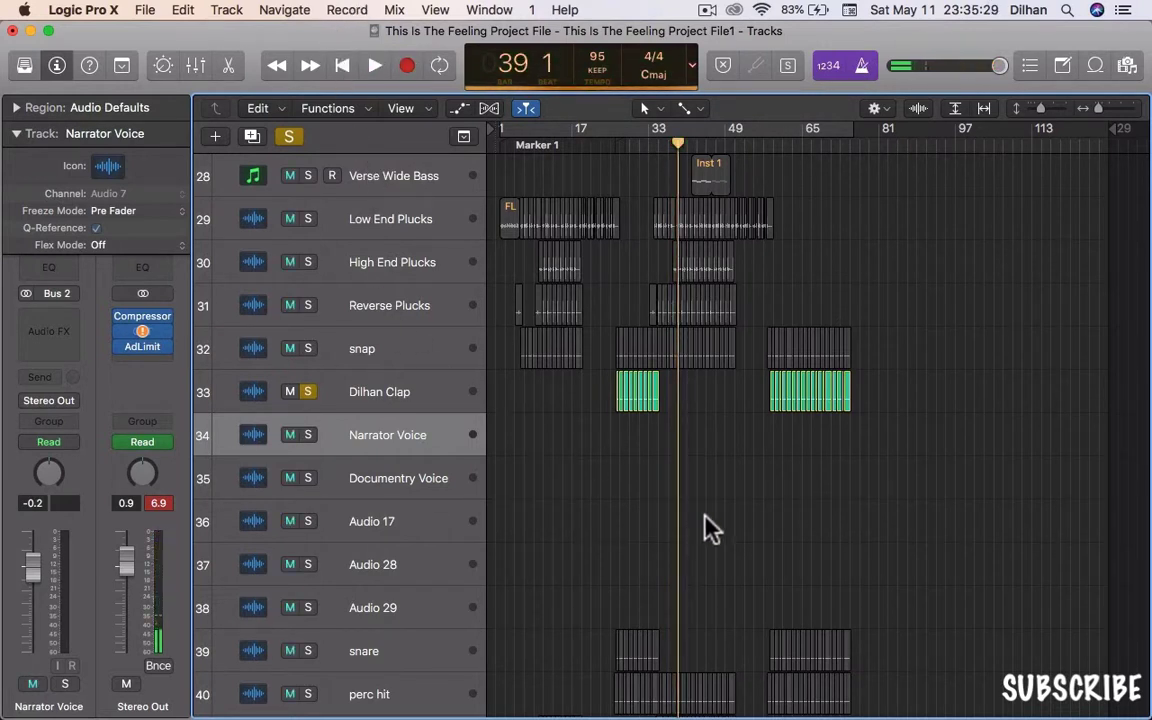
- Turn on Zoom Focused Track for the Tracks area
{"action": "scroll", "coordinate": [710, 525], "scroll_direction": "down", "scroll_amount": 6}
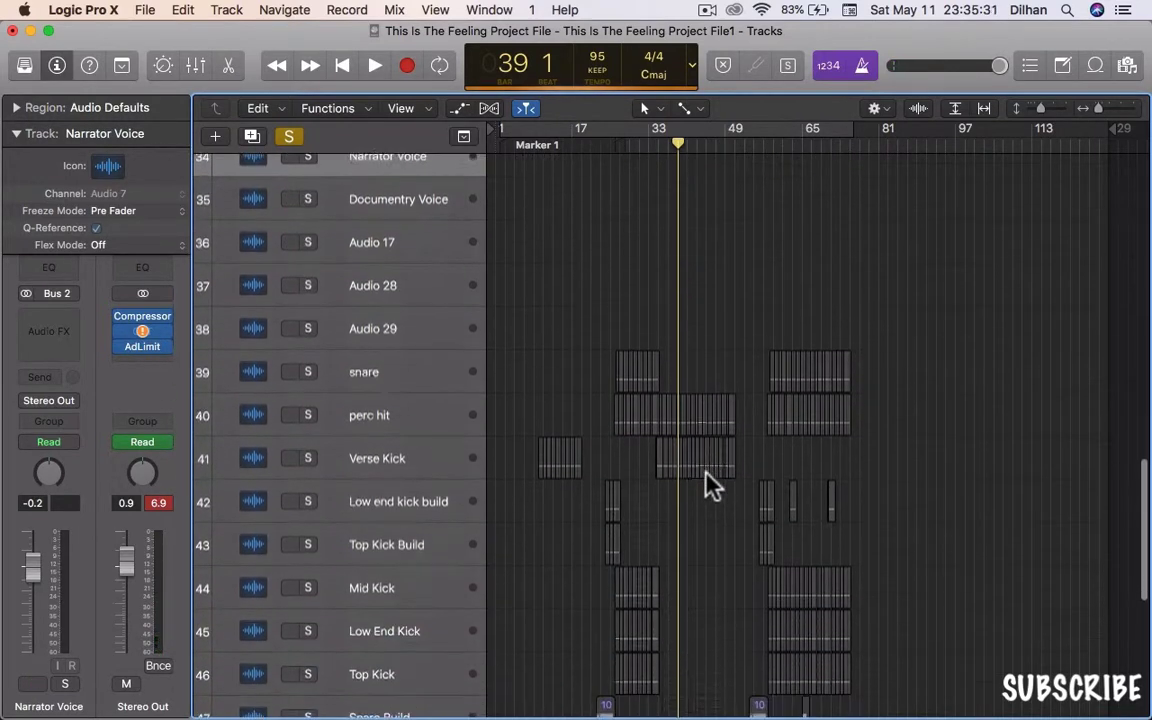
{"action": "scroll", "coordinate": [715, 500], "scroll_direction": "up", "scroll_amount": 15}
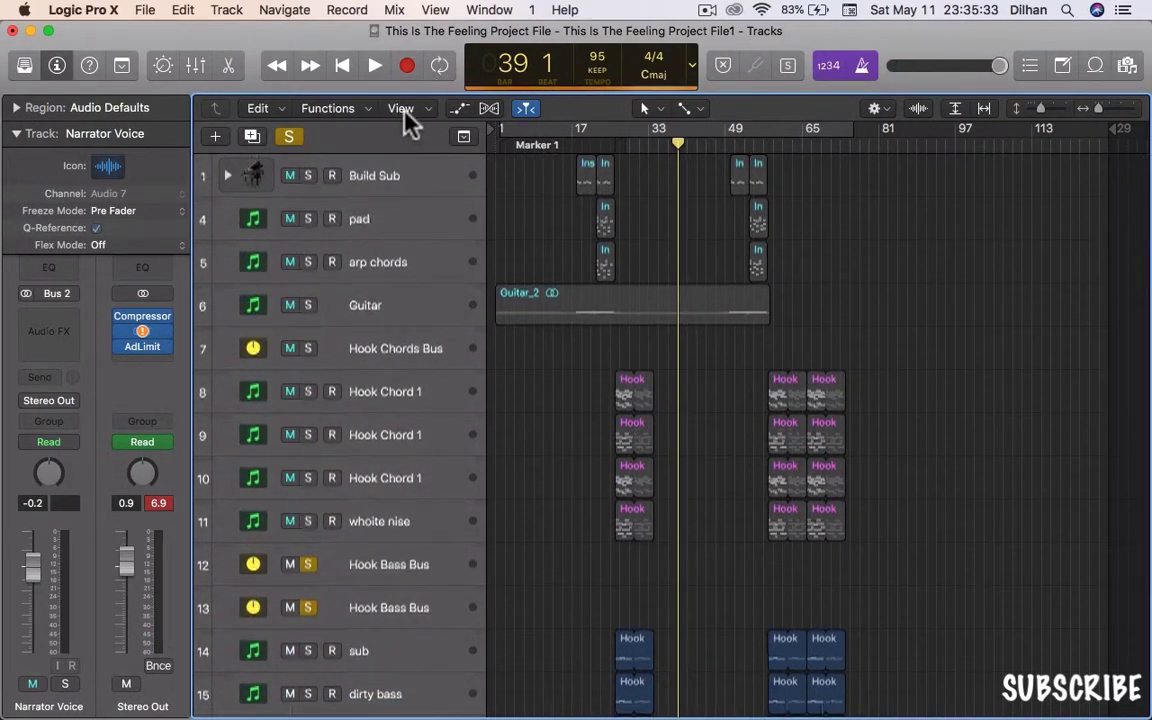
{"action": "left_click", "coordinate": [404, 110]}
{"action": "left_click", "coordinate": [464, 146]}
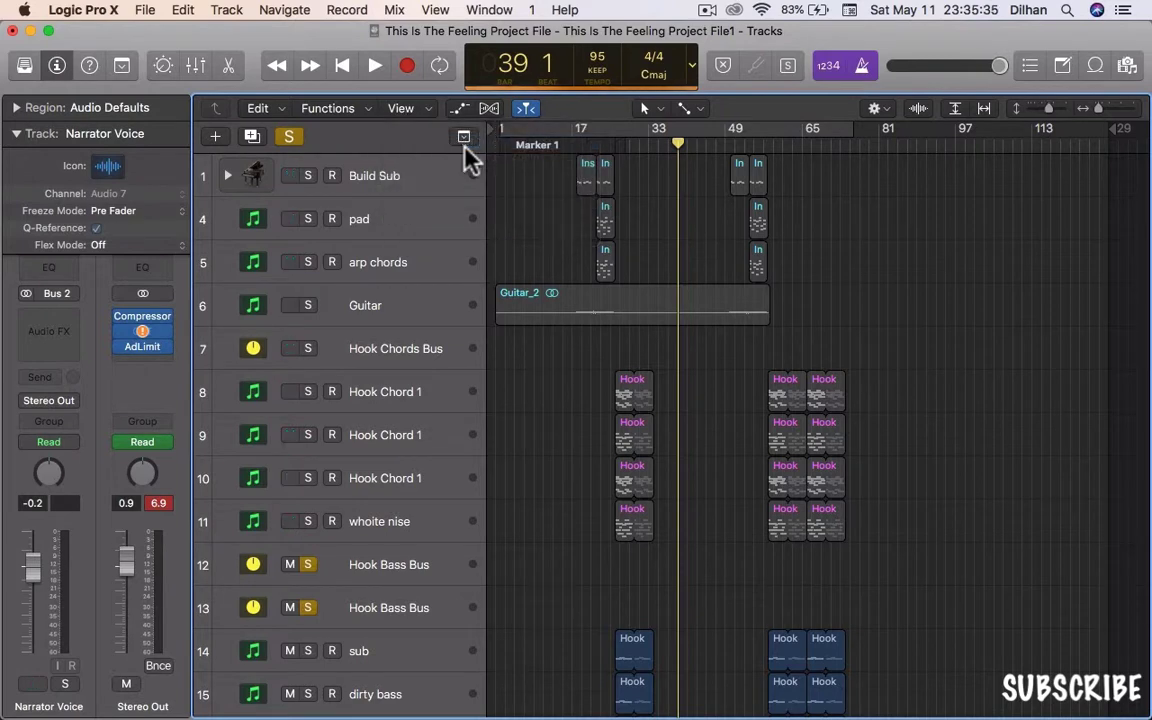
- Select the second Hook Bass Bus and the two dirty bass tracks to examine how the focused track is enlarged
{"action": "scroll", "coordinate": [382, 363], "scroll_direction": "up", "scroll_amount": 1}
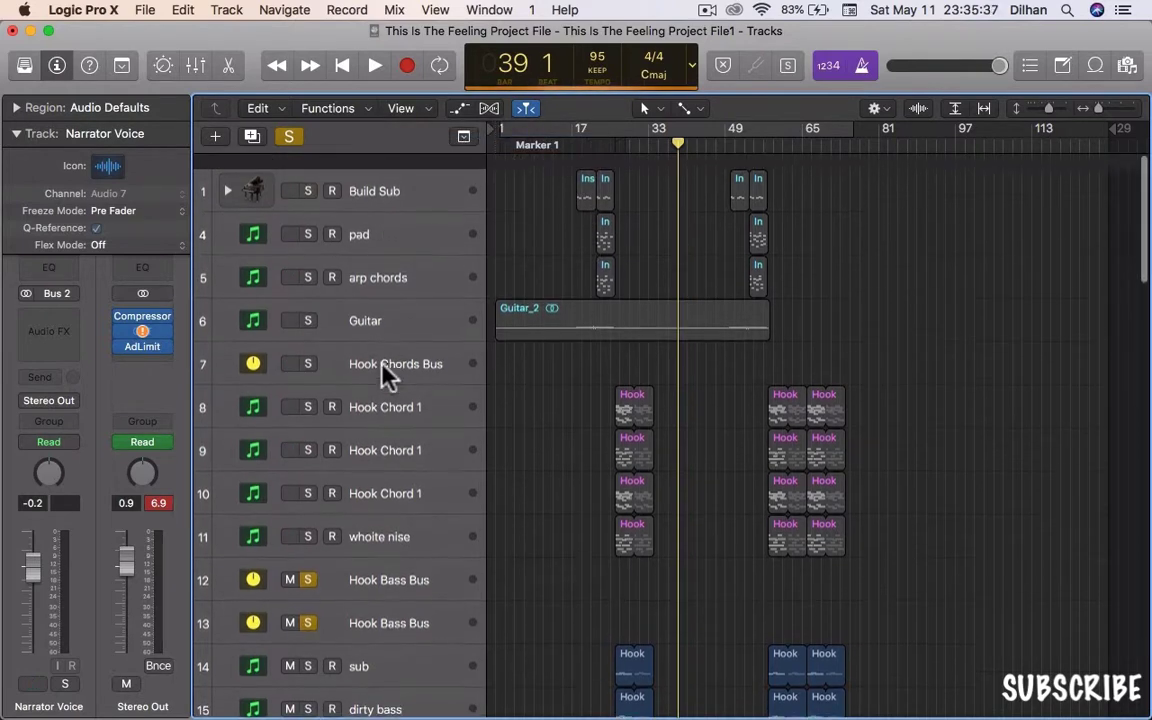
{"action": "scroll", "coordinate": [384, 372], "scroll_direction": "down", "scroll_amount": 10}
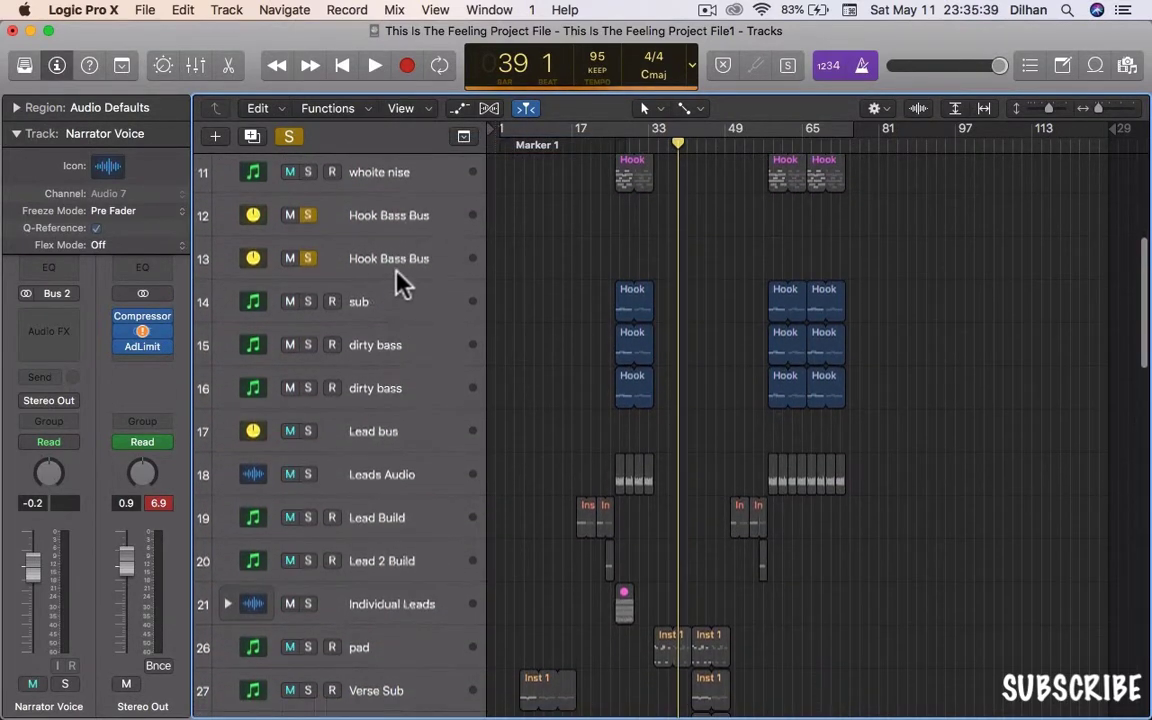
{"action": "left_click", "coordinate": [398, 278]}
{"action": "mouse_move", "coordinate": [432, 267]}
{"action": "left_mouse_down"}
{"action": "mouse_move", "coordinate": [371, 266]}
{"action": "mouse_move", "coordinate": [418, 266]}
{"action": "left_mouse_up"}
{"action": "left_click_drag", "start_coordinate": [360, 360], "coordinate": [317, 281]}
{"action": "left_click", "coordinate": [362, 421]}
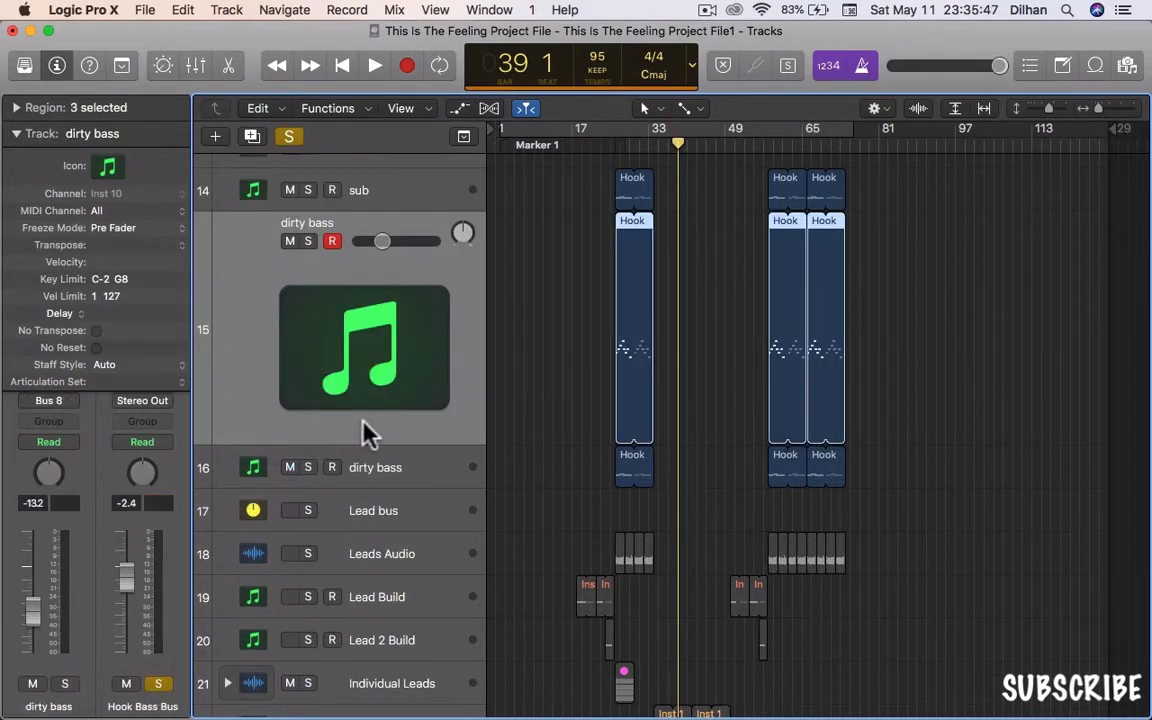
{"action": "left_click", "coordinate": [395, 465]}
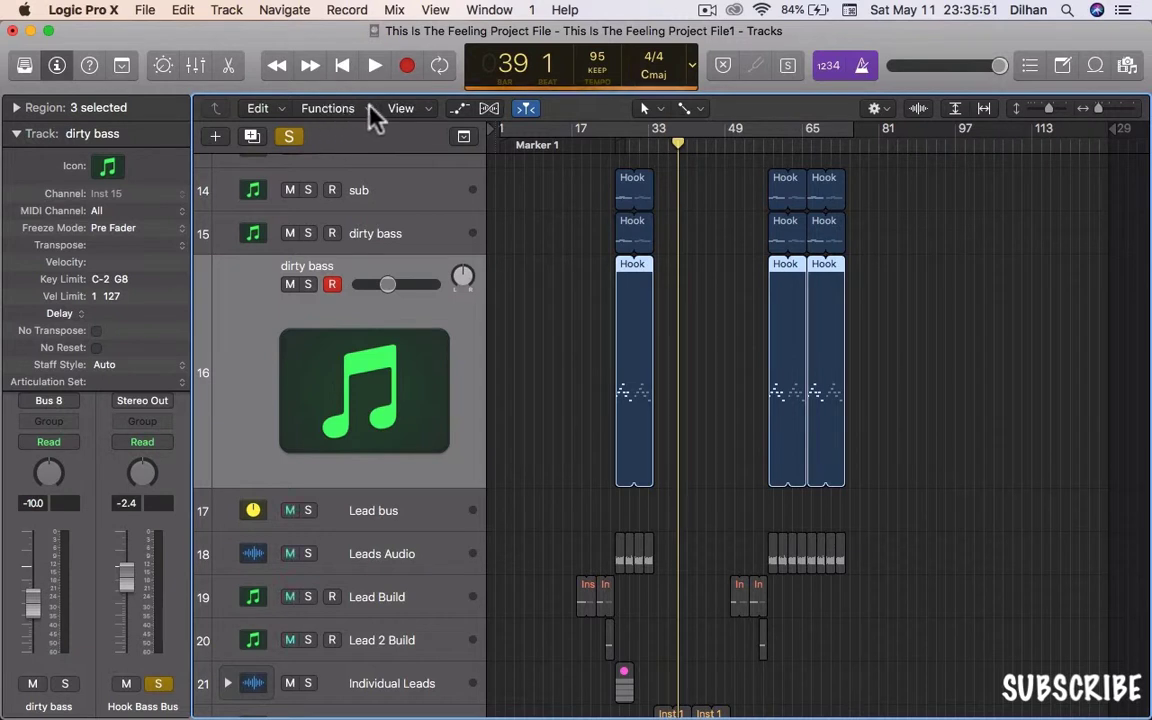
- Turn off Zoom Focused Track and select the first dirty bass track
{"action": "left_click", "coordinate": [400, 108]}
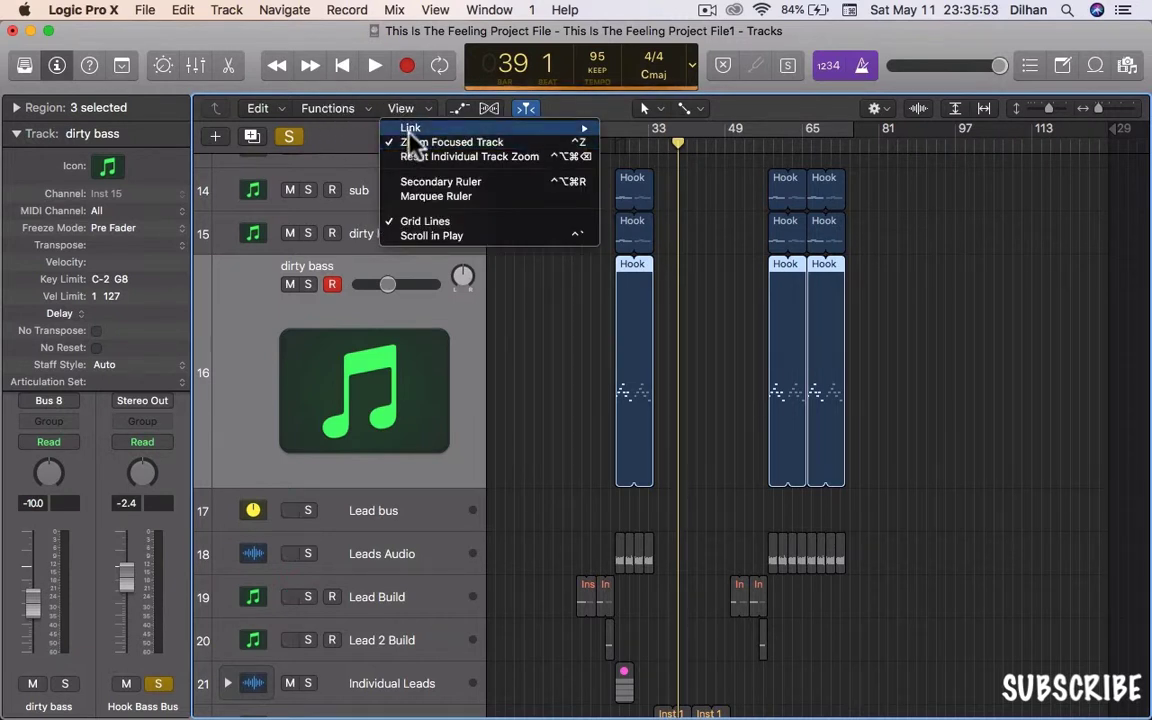
{"action": "left_click", "coordinate": [412, 143]}
{"action": "left_click", "coordinate": [401, 234]}
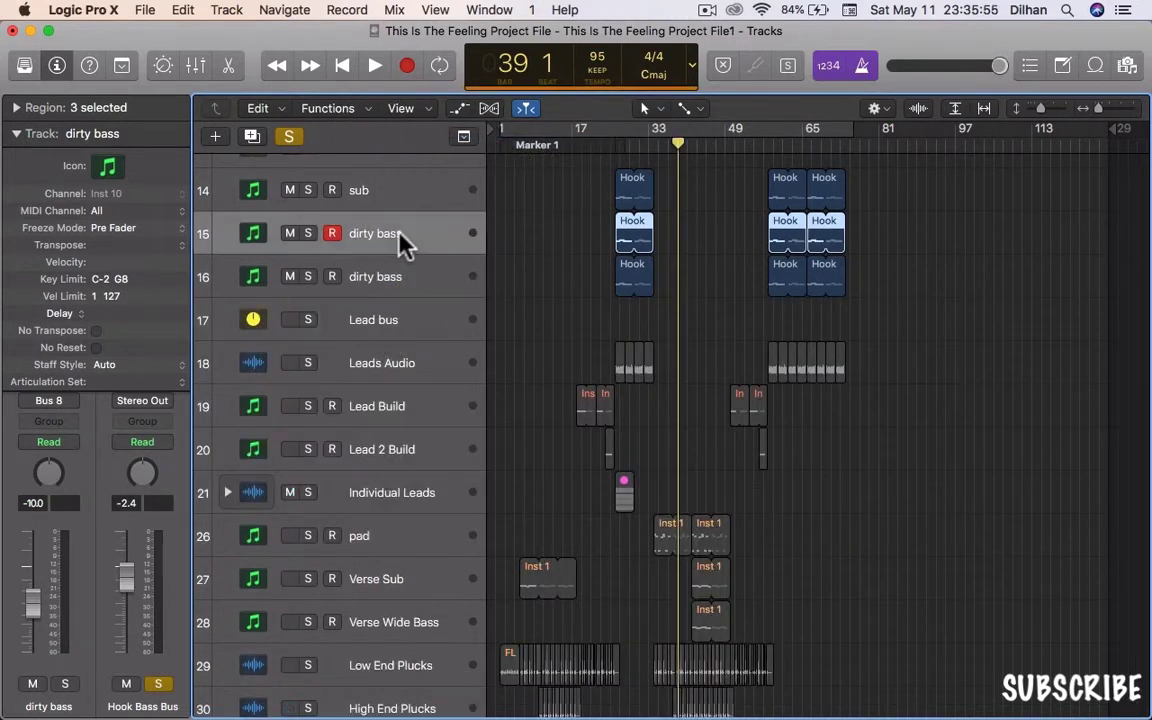
- Move the selected dirty bass track down the track list to directly below the Leads Audio track
{"action": "left_click_drag", "start_coordinate": [400, 233], "coordinate": [378, 390]}
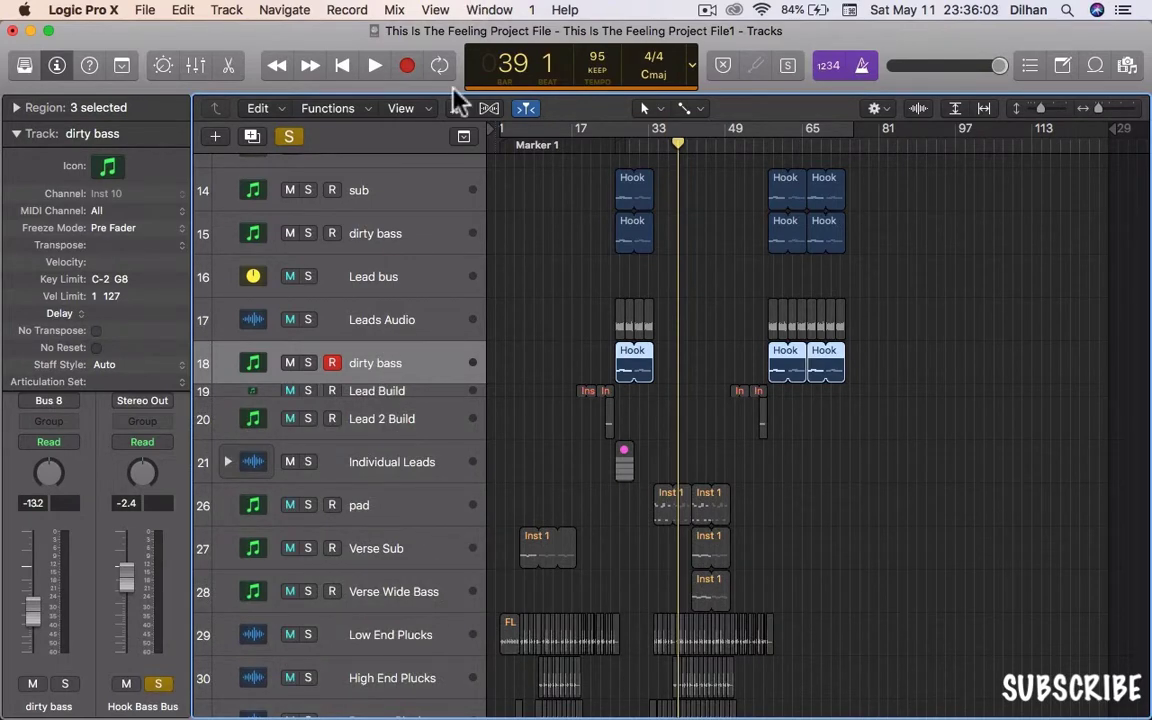
- Select the first Build Sub track with recording enabled, and start and stop a short recording on it
{"action": "scroll", "coordinate": [452, 290], "scroll_direction": "down", "scroll_amount": 15}
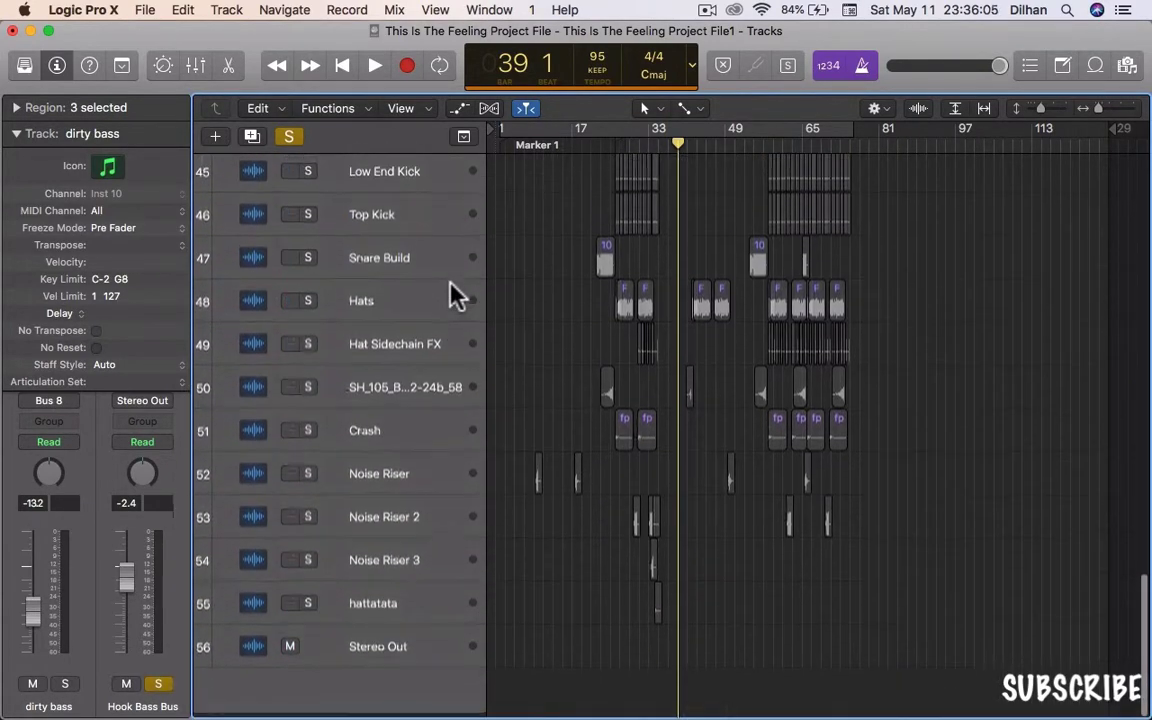
{"action": "scroll", "coordinate": [452, 294], "scroll_direction": "up", "scroll_amount": 20}
{"action": "left_click", "coordinate": [420, 175]}
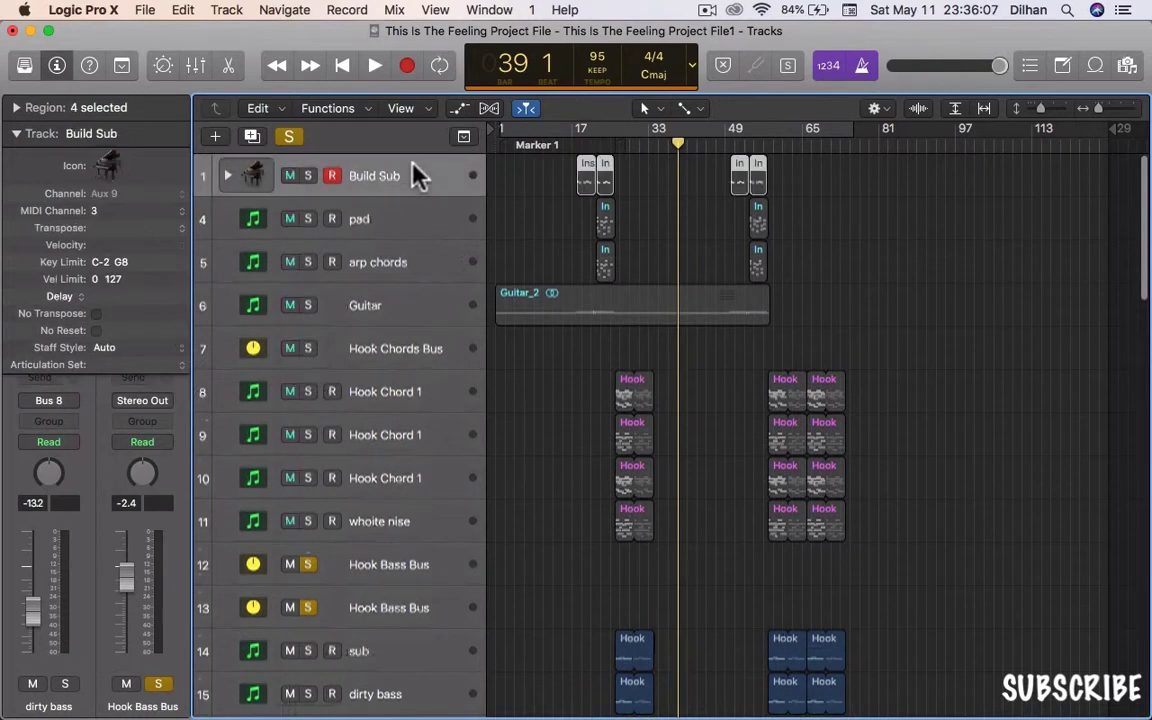
{"action": "left_click", "coordinate": [334, 176]}
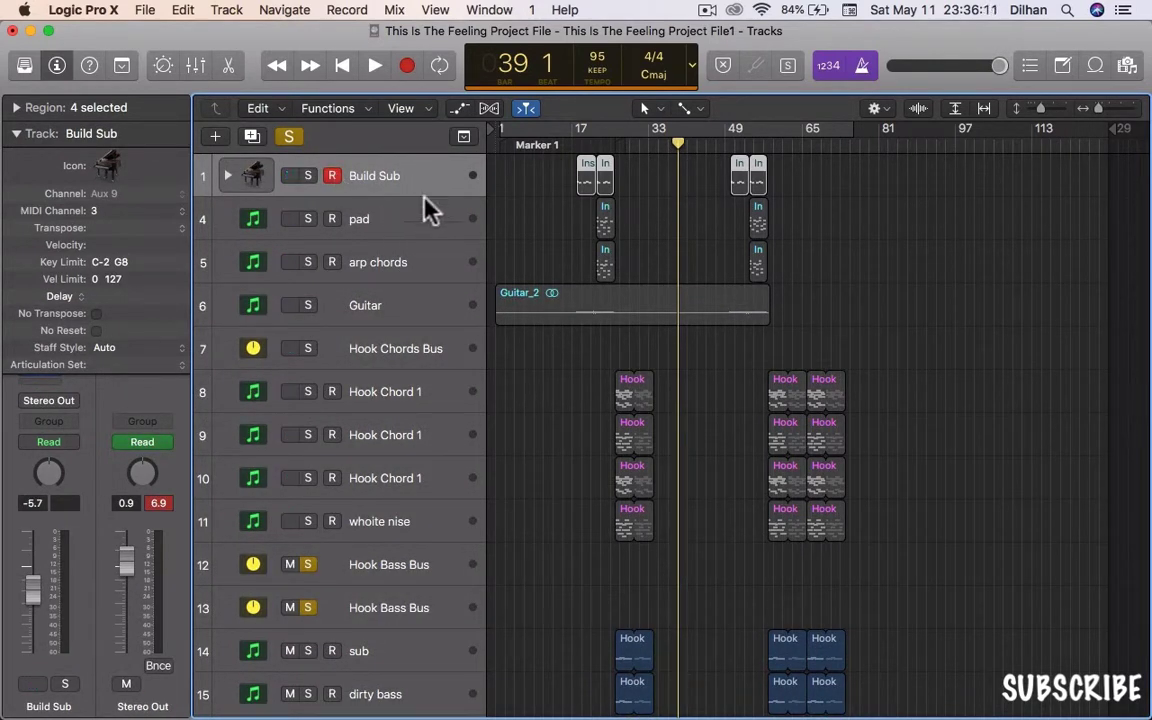
{"action": "left_click", "coordinate": [407, 66]}
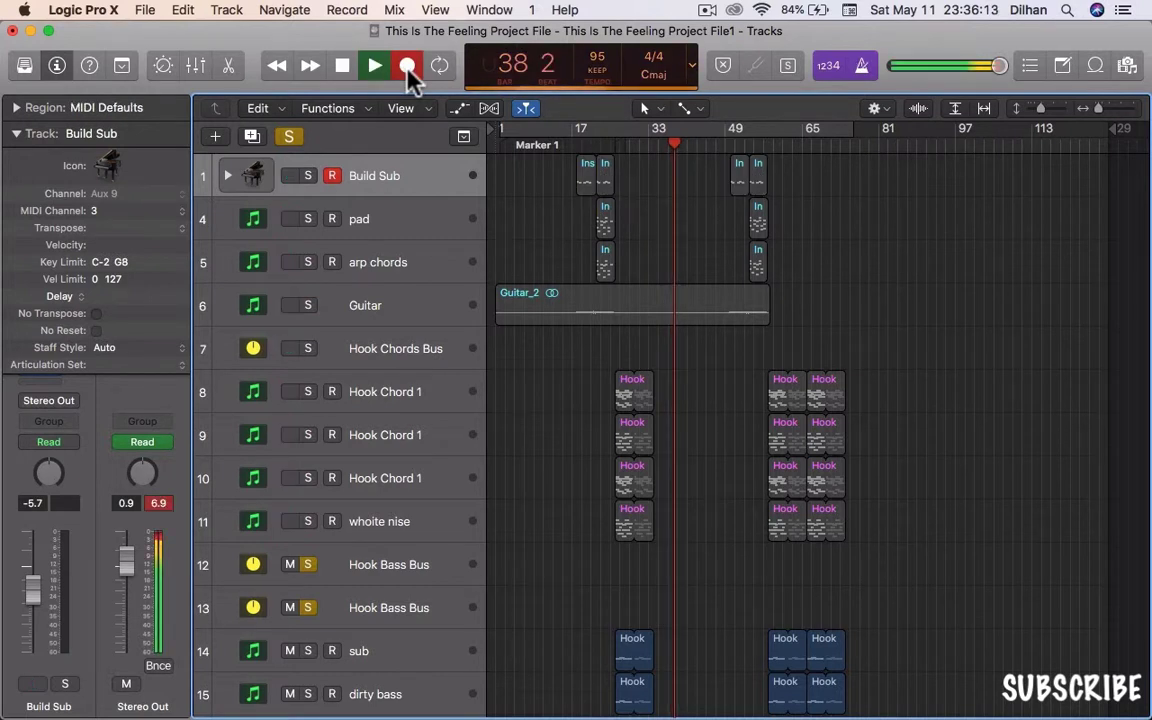
{"action": "left_click", "coordinate": [338, 64]}
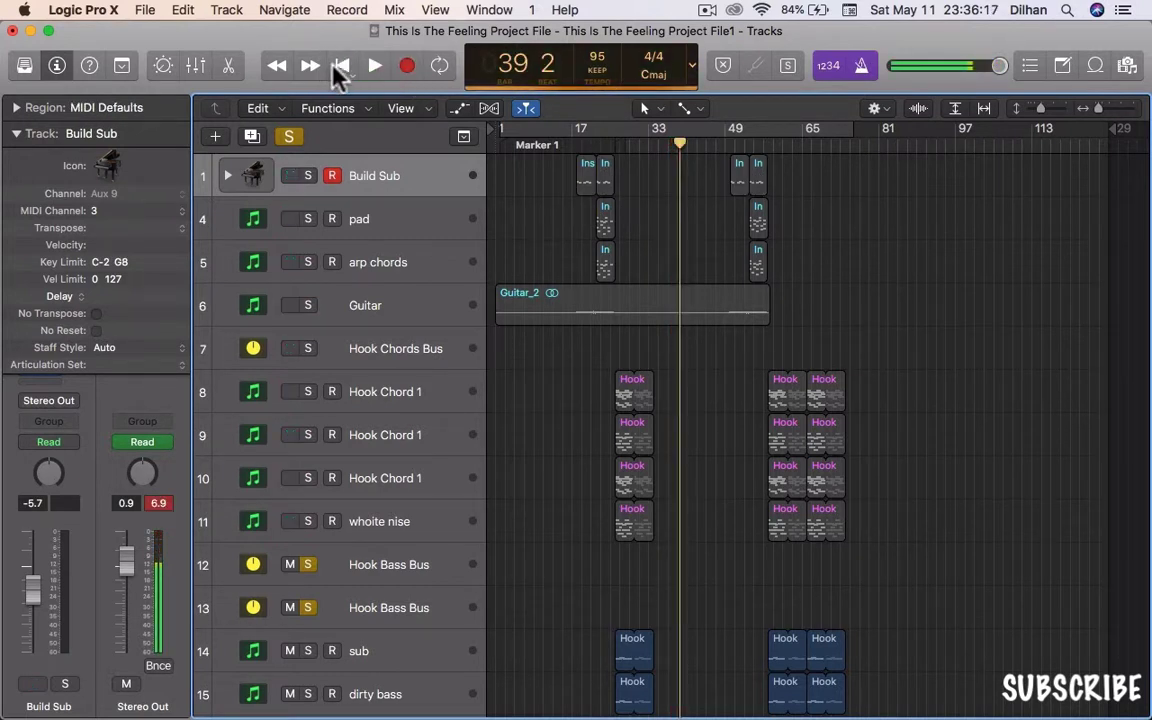
- Duplicate the Build Sub track three times
{"action": "left_click", "coordinate": [252, 140]}
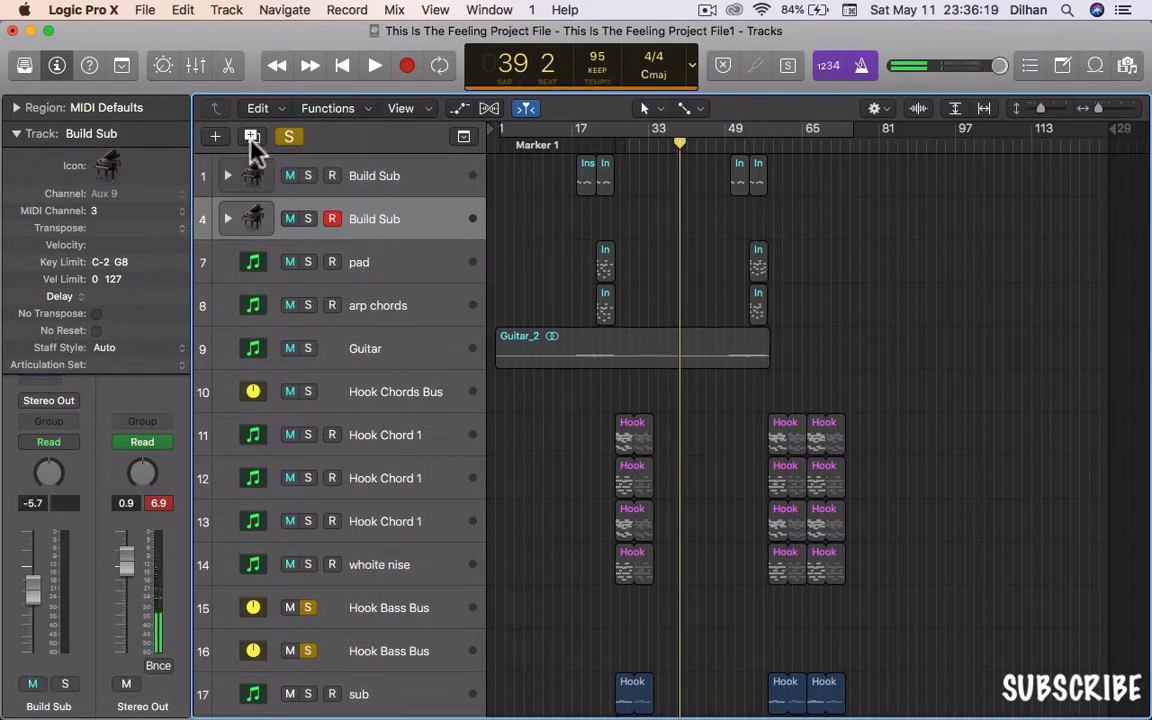
{"action": "left_click", "coordinate": [252, 140]}
{"action": "left_click", "coordinate": [252, 140]}
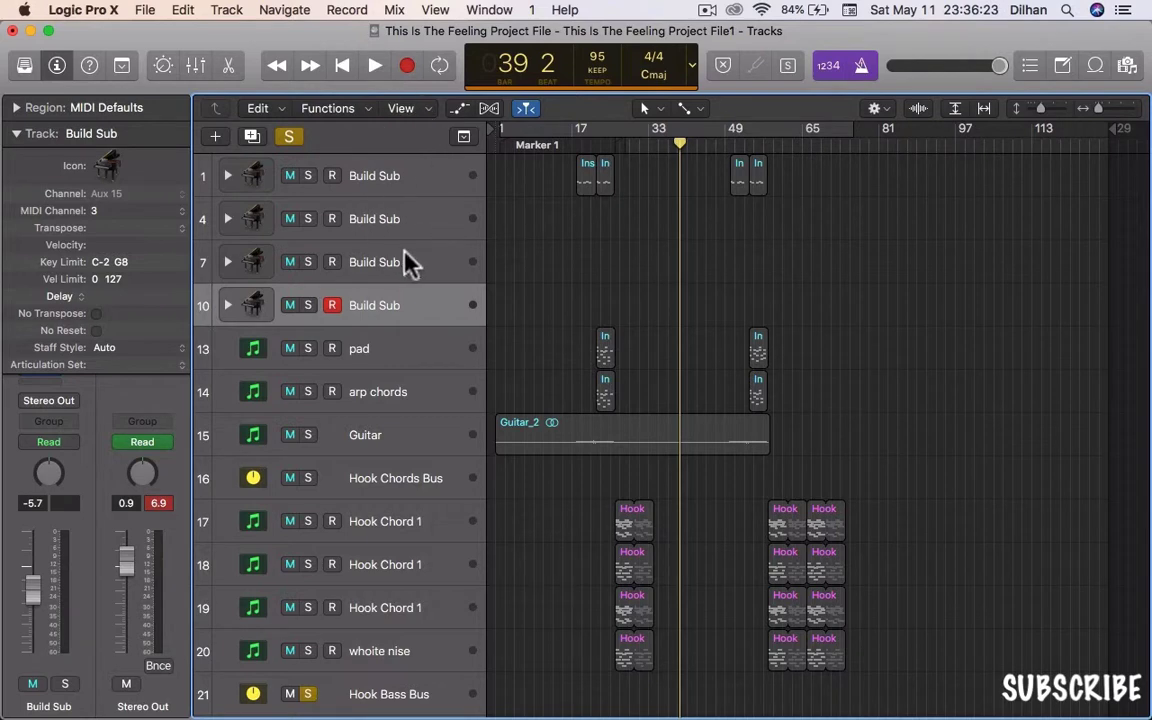
{"action": "left_click", "coordinate": [270, 110]}
{"action": "left_click", "coordinate": [271, 111]}
{"action": "left_click", "coordinate": [324, 112]}
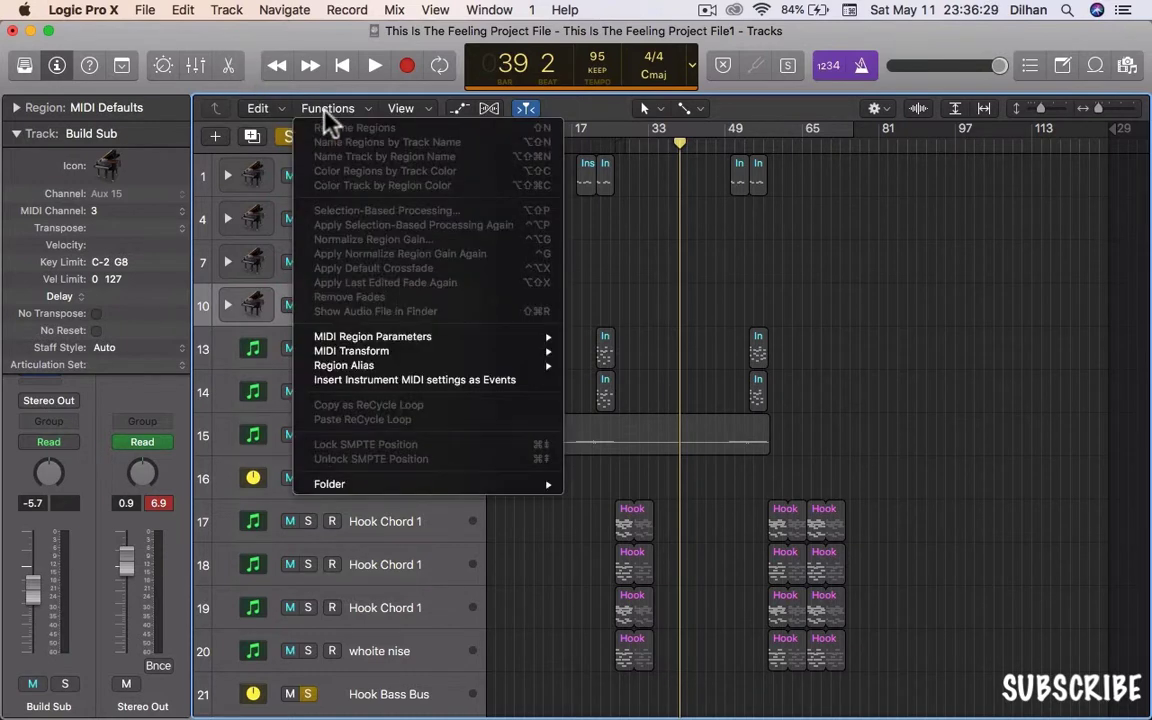
{"action": "left_click", "coordinate": [324, 112]}
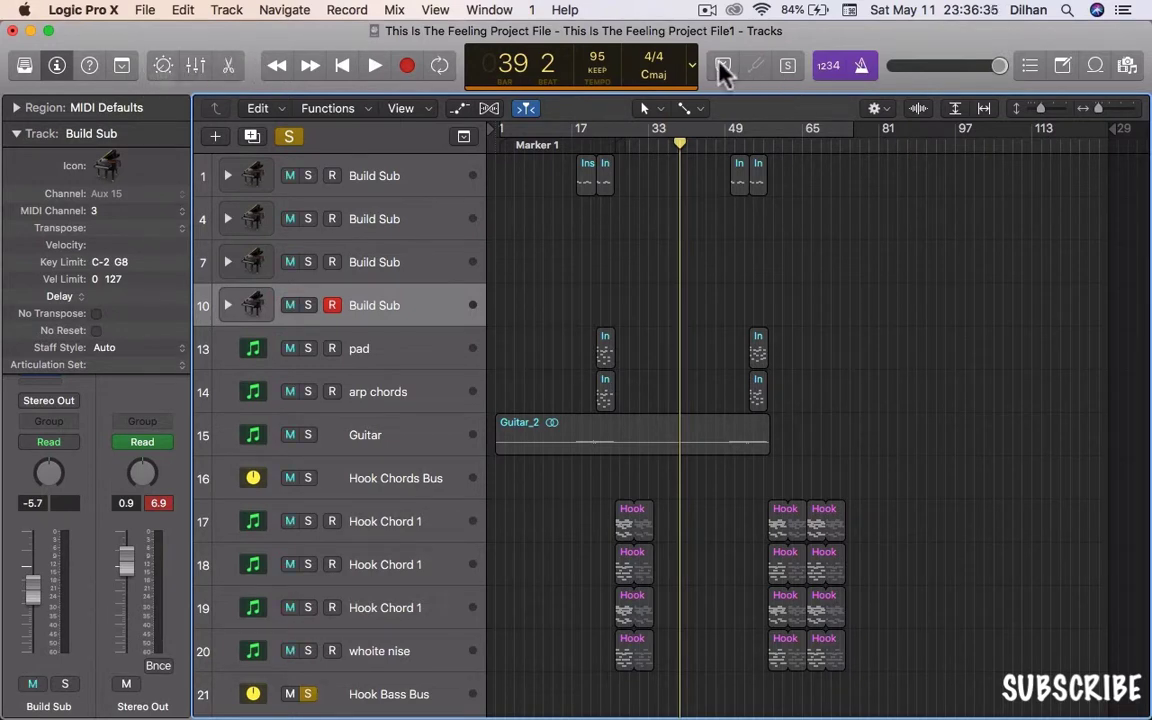
- Create one new Software Instrument track below the duplicated Build Sub tracks
{"action": "left_click", "coordinate": [215, 136]}
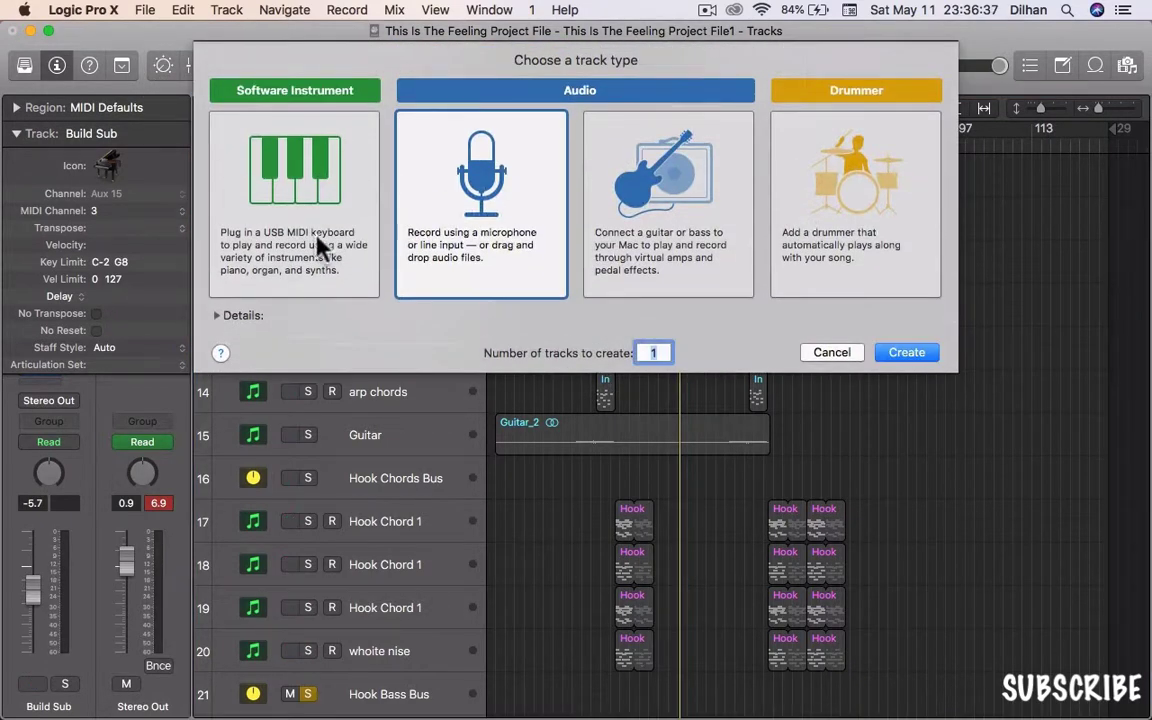
{"action": "left_click", "coordinate": [300, 169]}
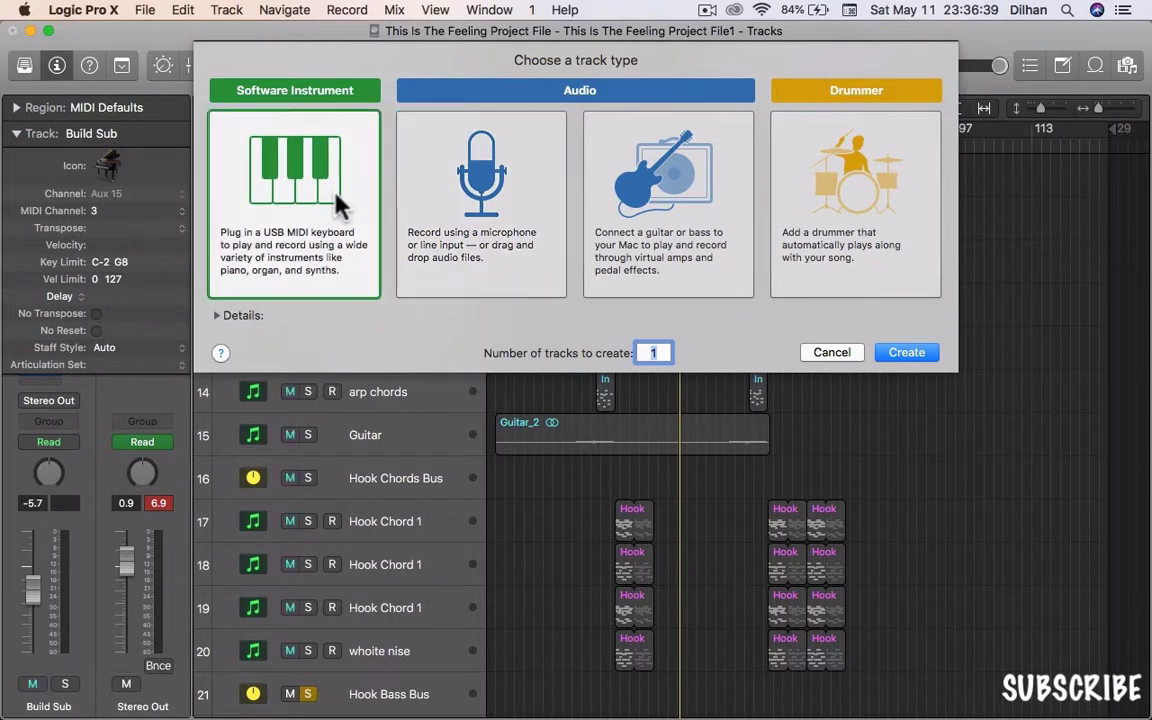
{"action": "left_click", "coordinate": [904, 358]}
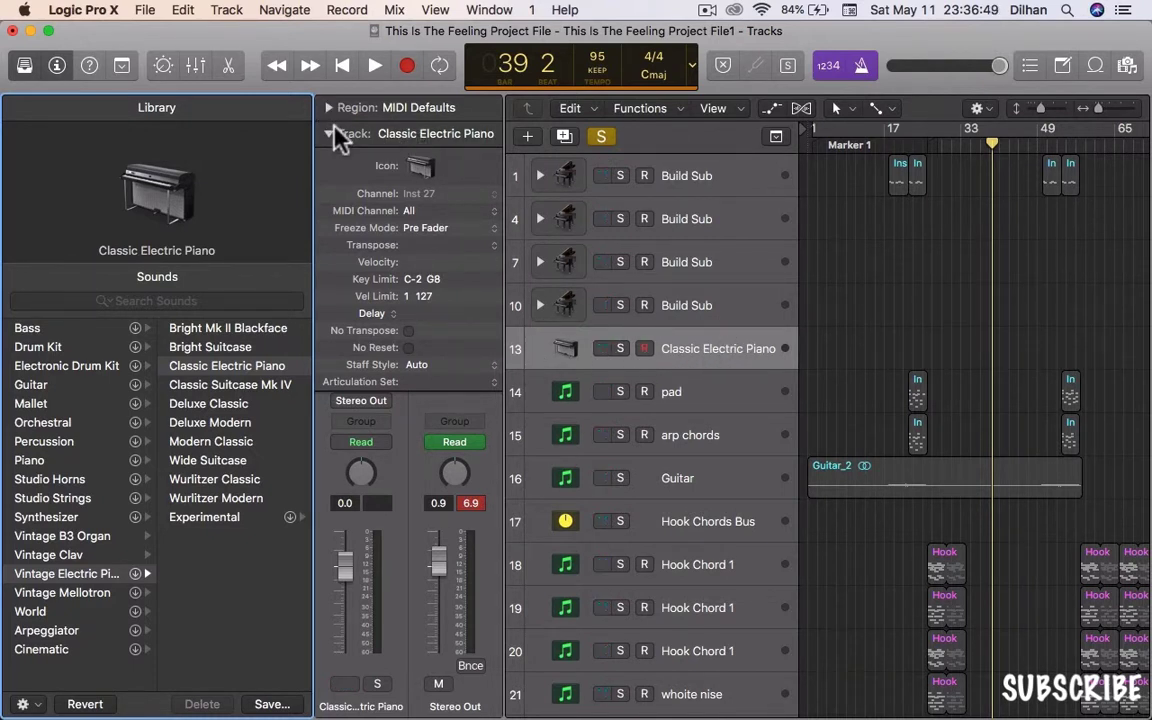
- Change the new Classic Electric Piano track's icon to the lute-shaped instrument in the Guitar category
{"action": "left_click", "coordinate": [420, 170]}
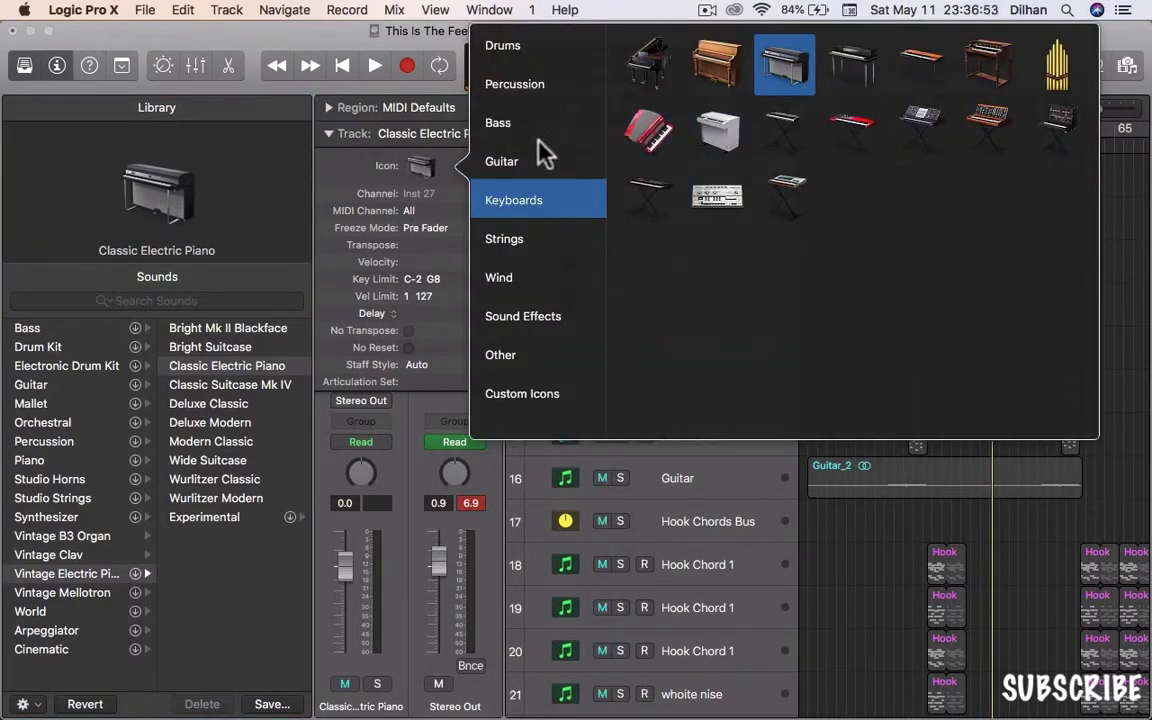
{"action": "mouse_move", "coordinate": [527, 136]}
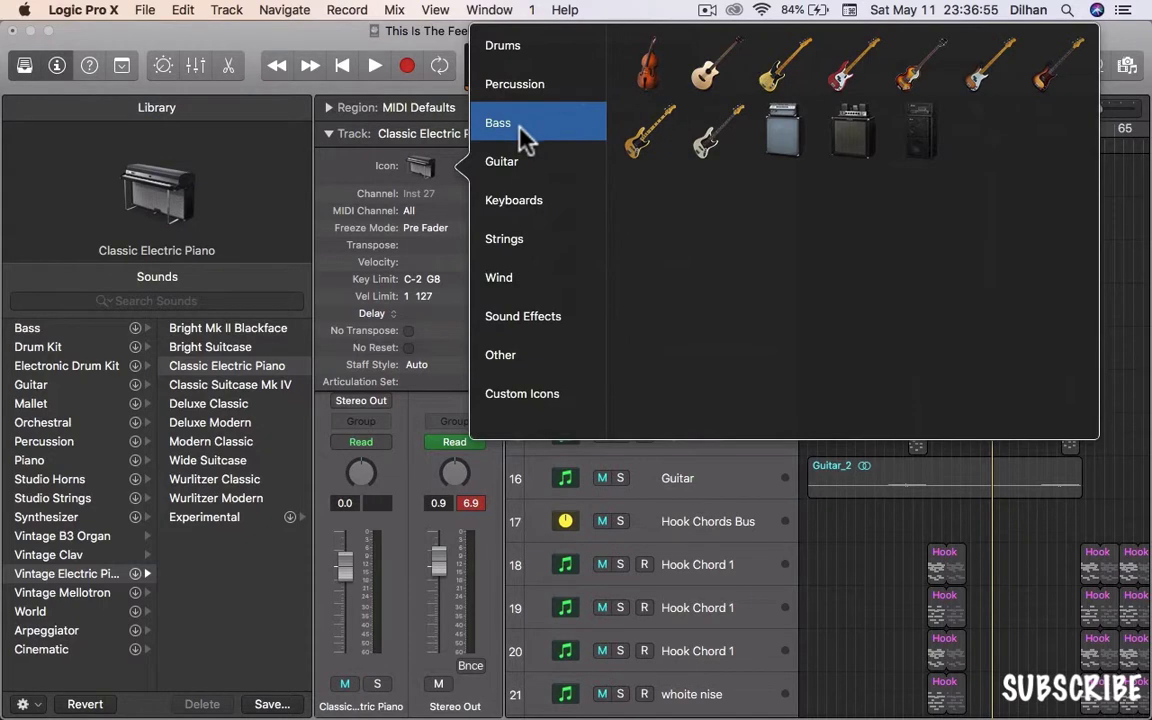
{"action": "mouse_move", "coordinate": [501, 161]}
{"action": "left_click", "coordinate": [773, 219]}
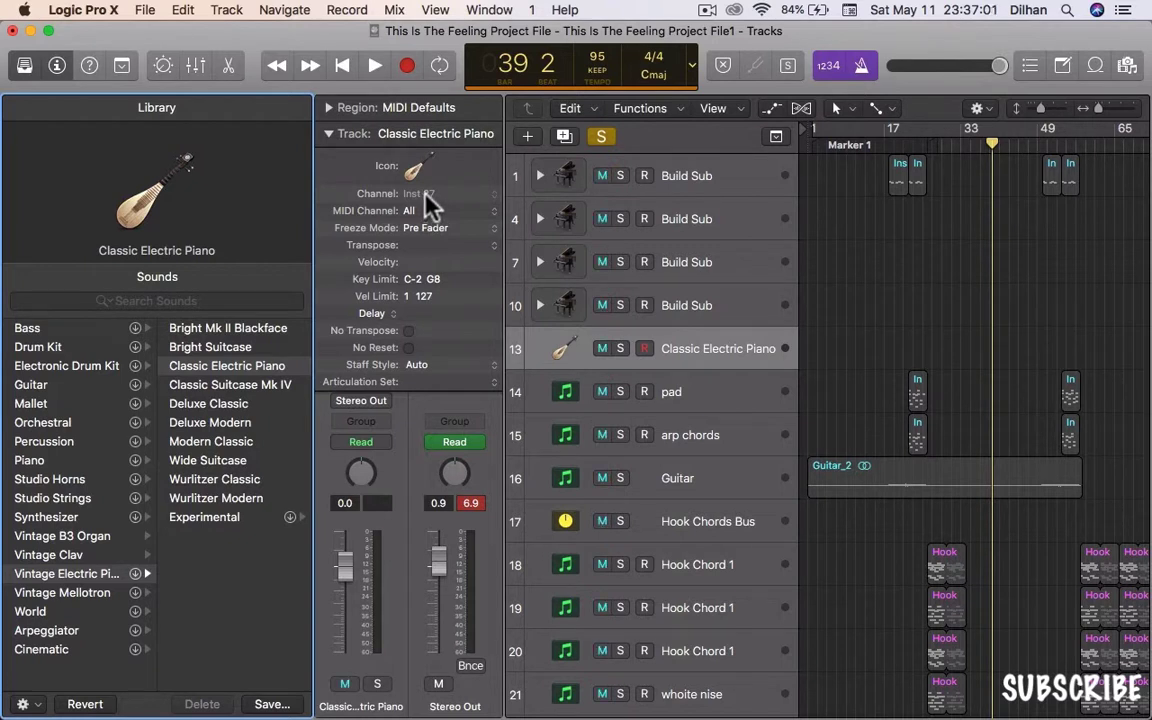
- Check the track's Freeze Mode and icon choices, and switch the expanded inspector section from track to region parameters
{"action": "left_click", "coordinate": [425, 228]}
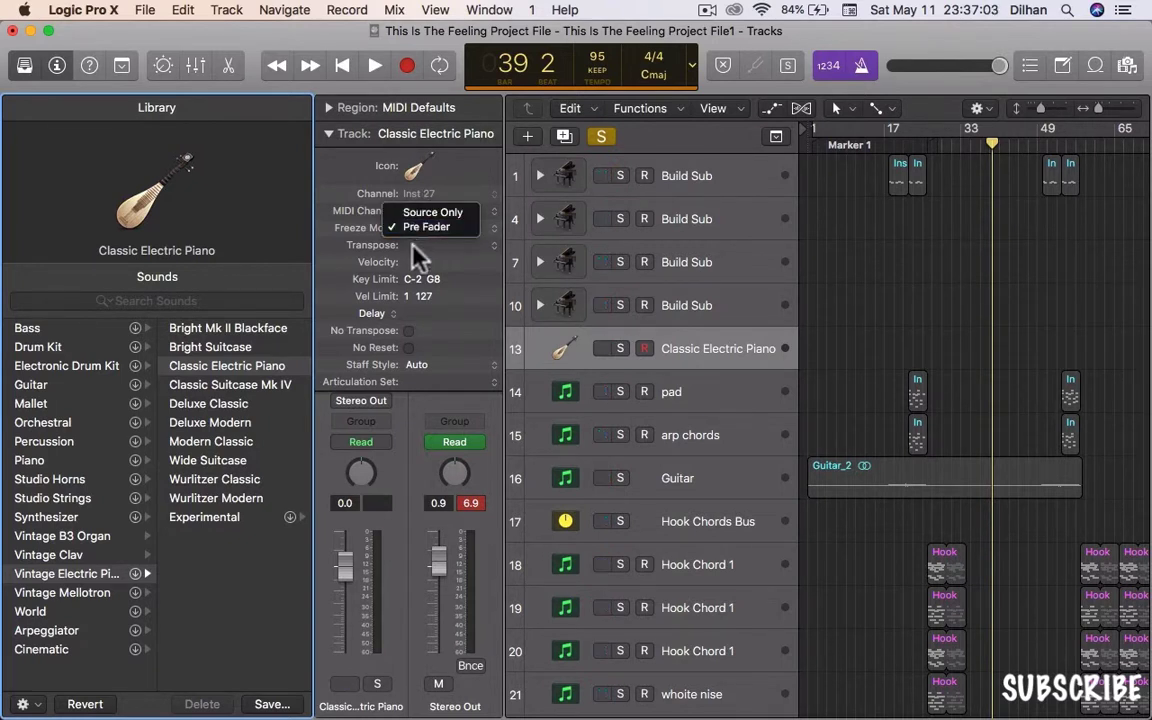
{"action": "left_click", "coordinate": [416, 262]}
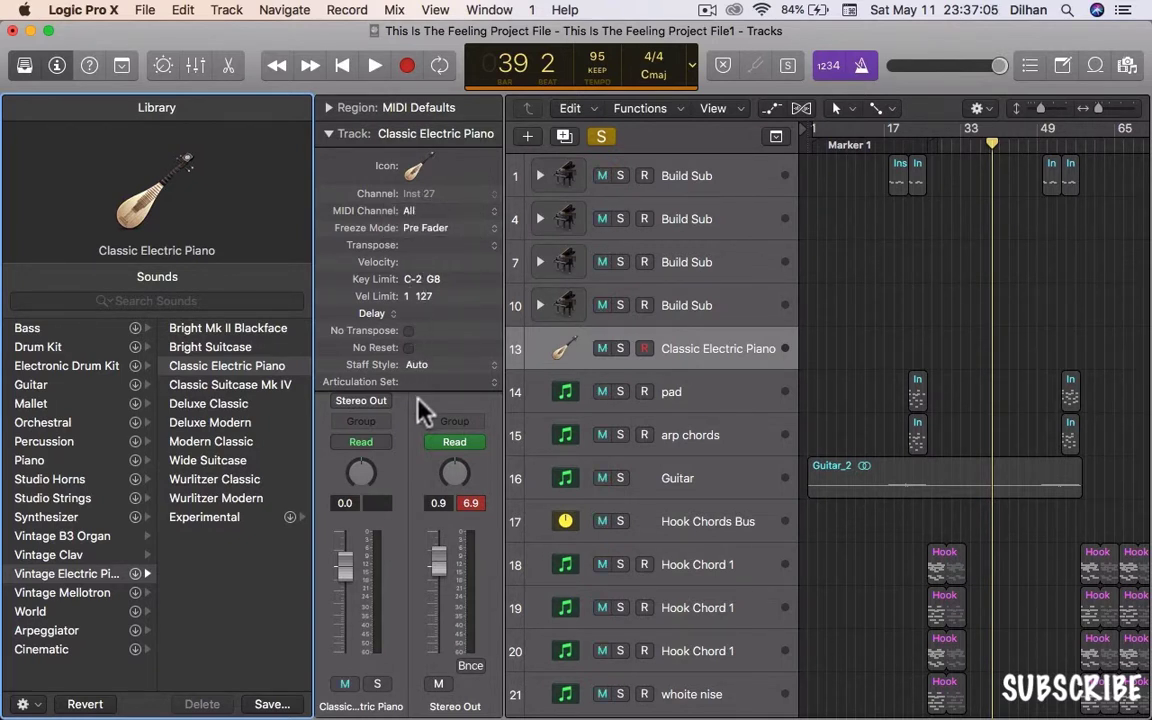
{"action": "left_click", "coordinate": [413, 164]}
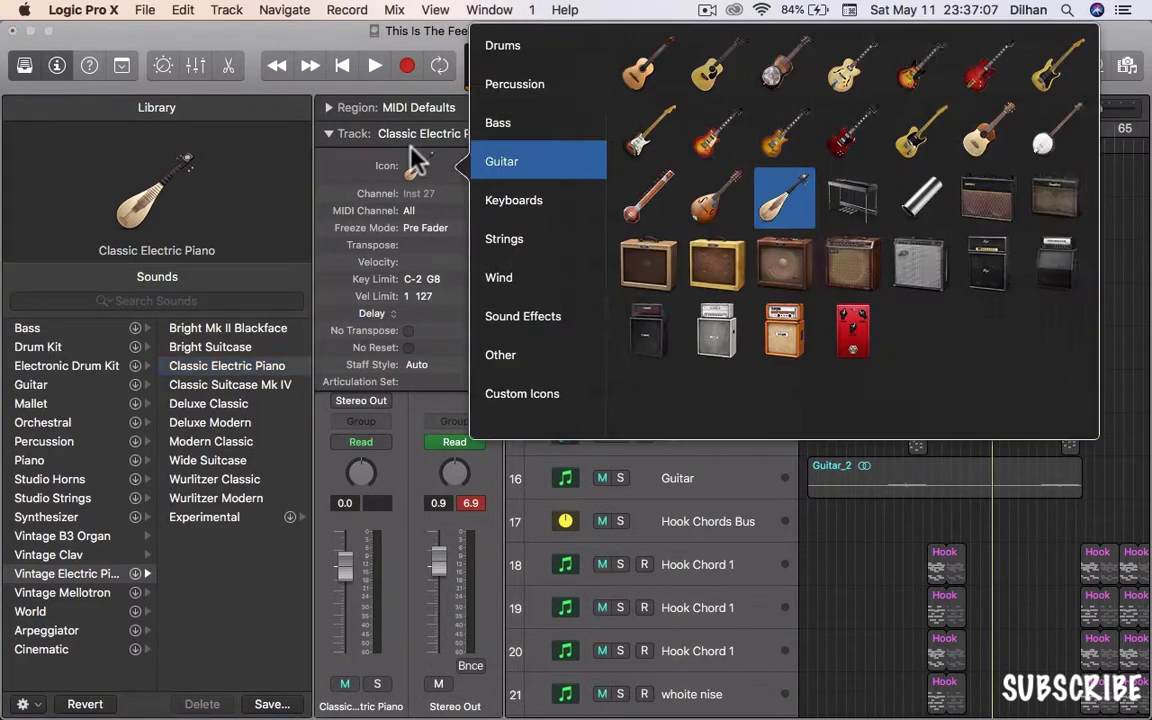
{"action": "left_click", "coordinate": [346, 134]}
{"action": "left_click", "coordinate": [328, 107]}
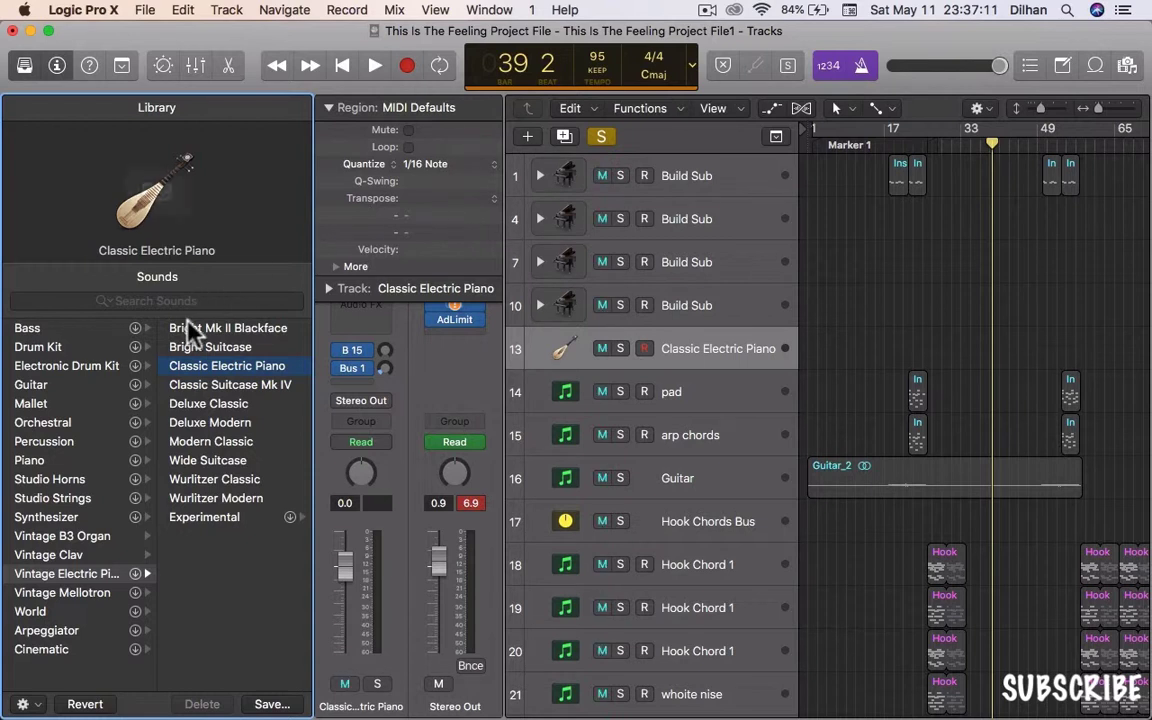
- Open the Classic Electric Piano patch's instrument plug-in and load the Bright Suitcase preset
{"action": "mouse_move", "coordinate": [188, 178]}
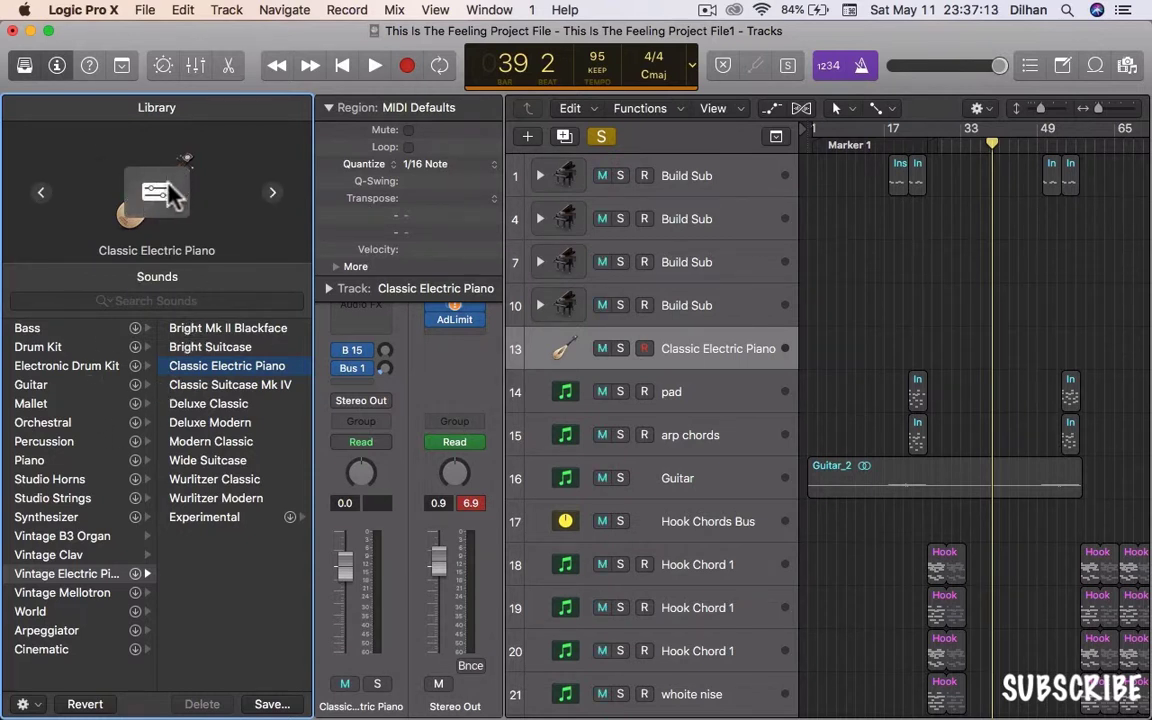
{"action": "left_click", "coordinate": [150, 195]}
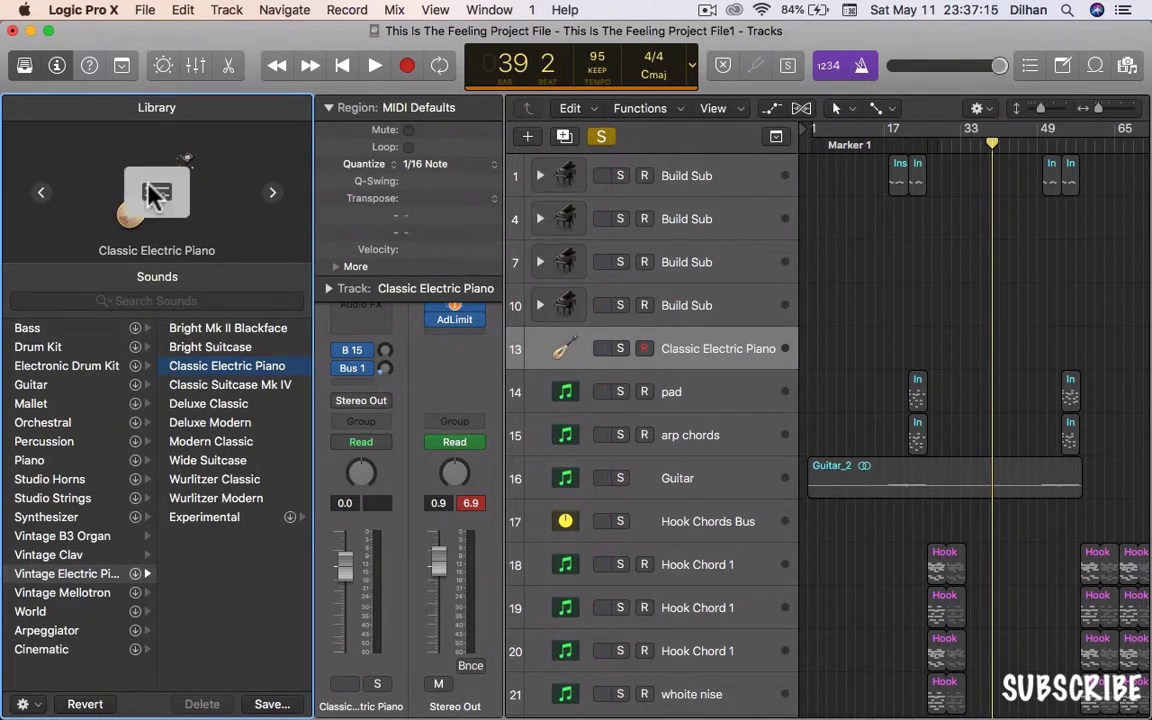
{"action": "left_click", "coordinate": [150, 195]}
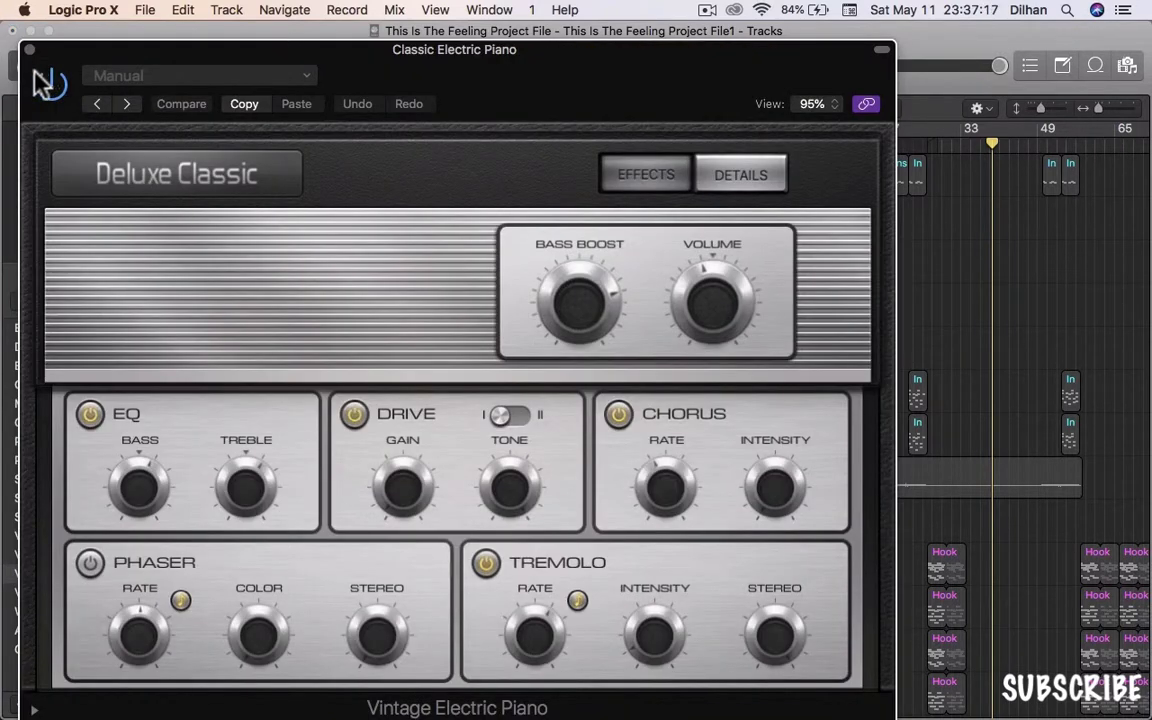
{"action": "left_click", "coordinate": [183, 80]}
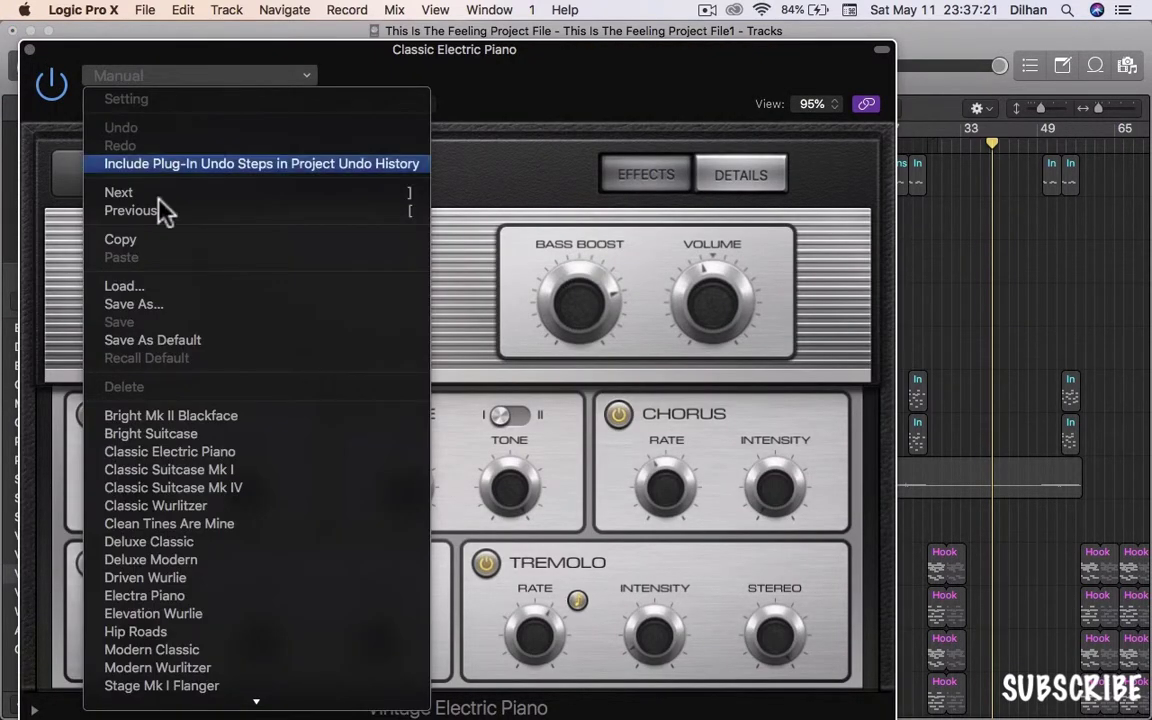
{"action": "left_click", "coordinate": [150, 433]}
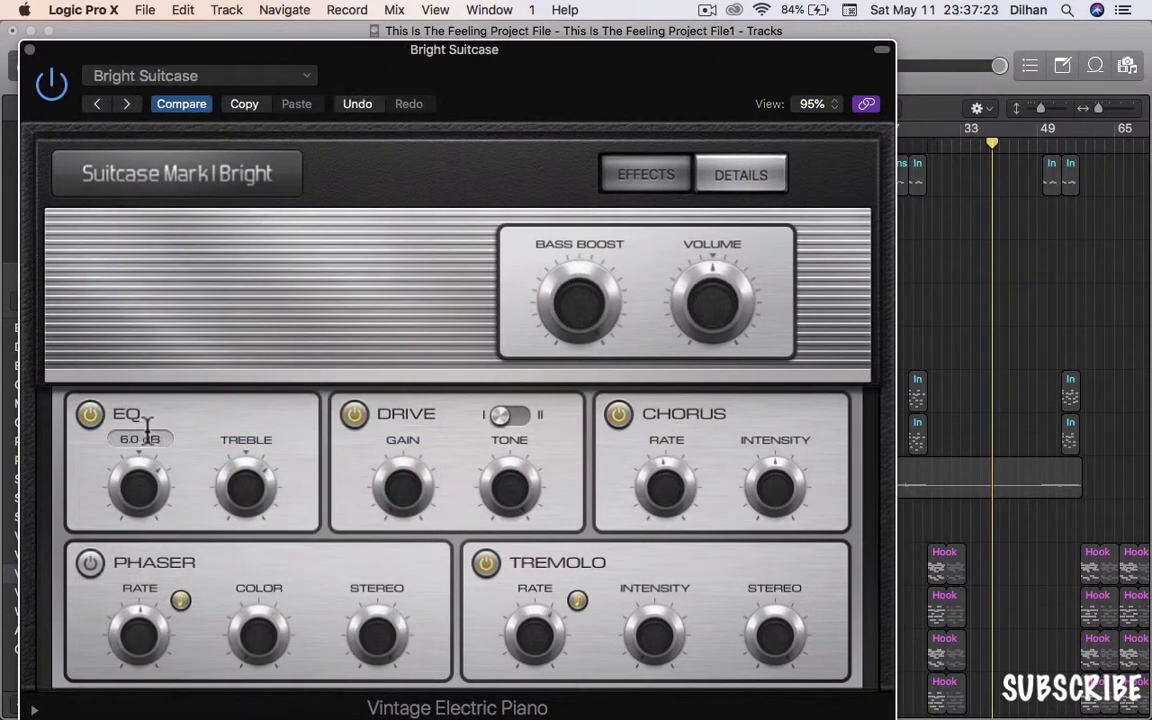
- Compare Bright Suitcase with the original sound, advance to the Classic Electric Piano preset and close the plug-in
{"action": "left_click", "coordinate": [182, 104]}
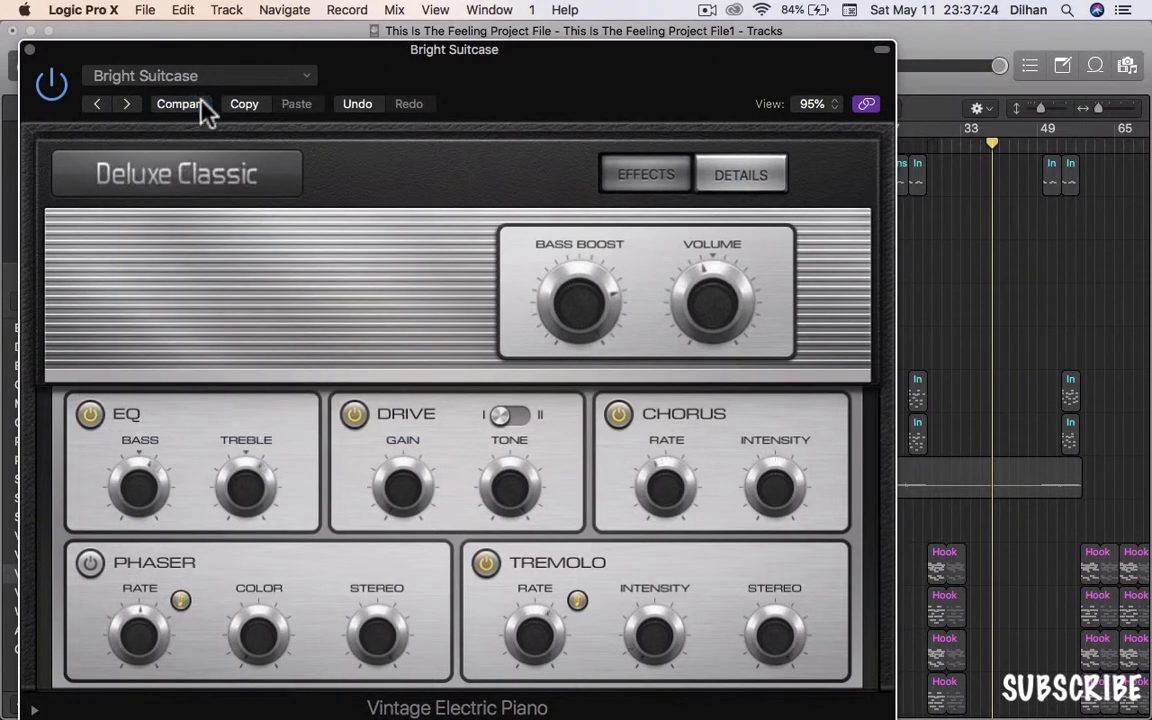
{"action": "left_click", "coordinate": [126, 104]}
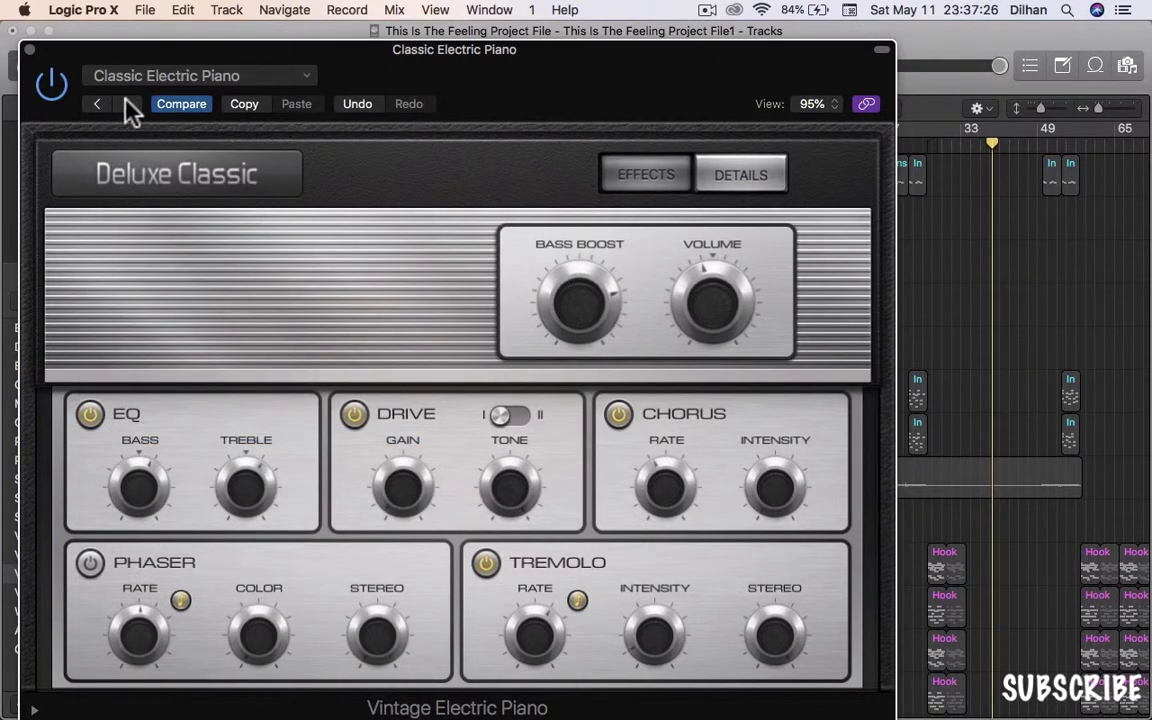
{"action": "left_click", "coordinate": [30, 50]}
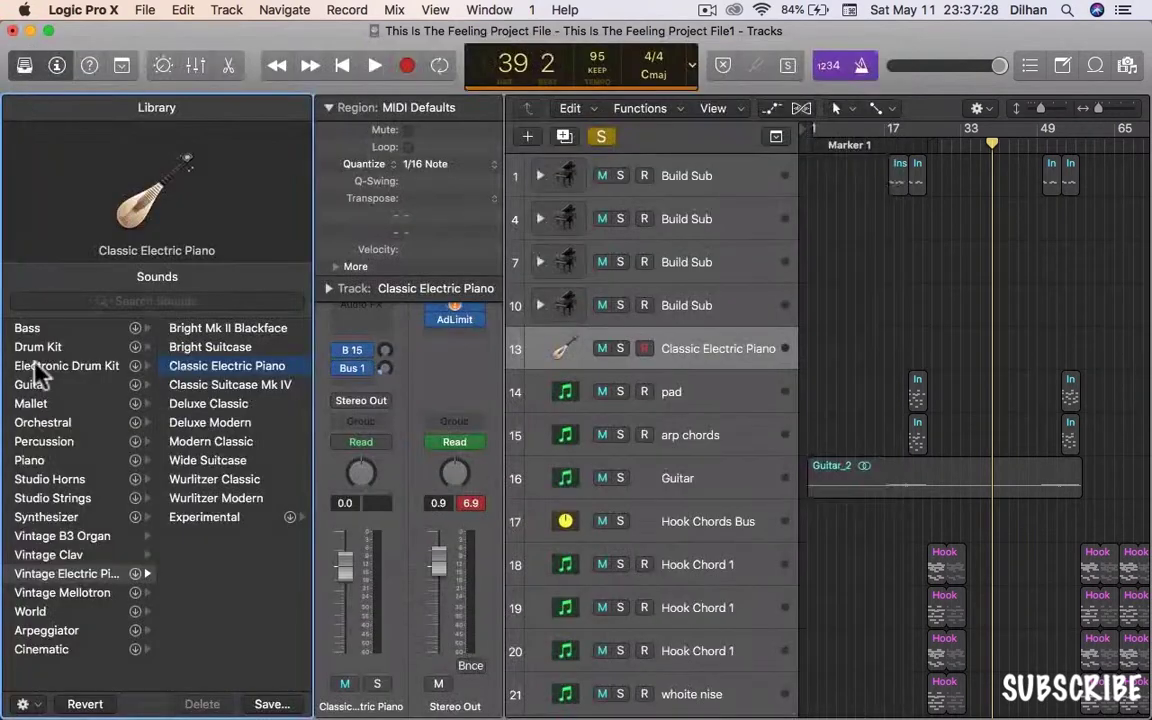
- Load the Steinway Grand Piano patch from the Library's Piano category onto the new track
{"action": "left_click", "coordinate": [34, 461]}
{"action": "left_click", "coordinate": [212, 424]}
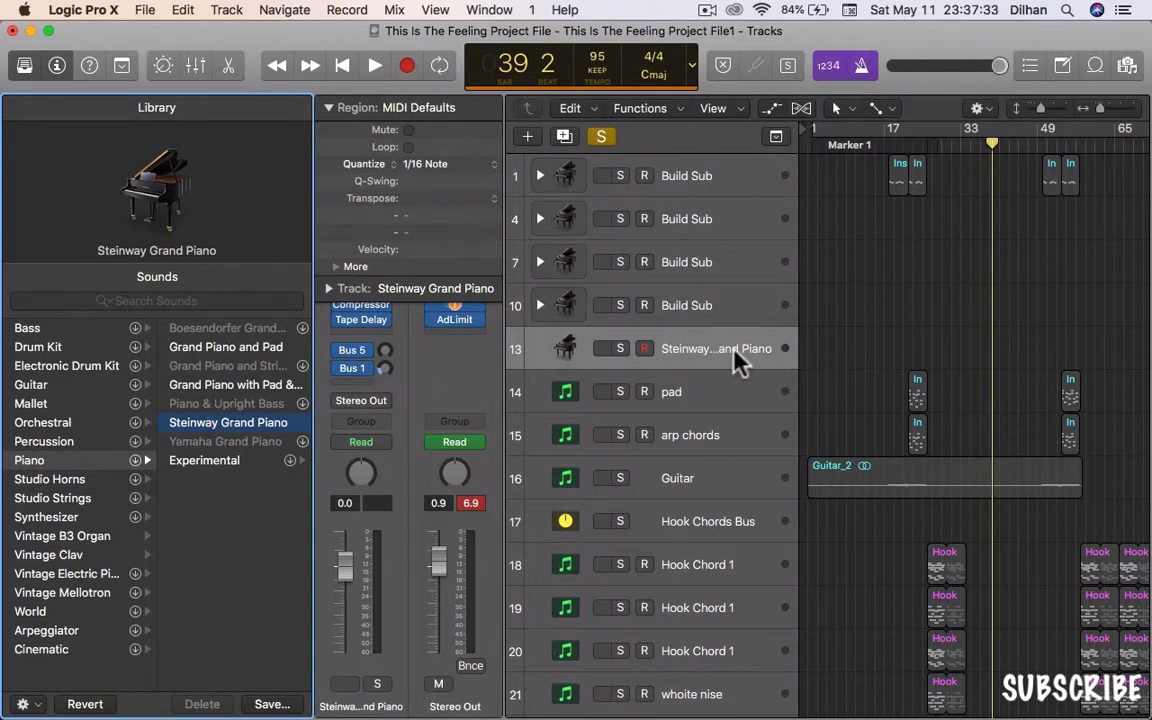
- Arm the Steinway Grand Piano track for recording and start recording
{"action": "left_click", "coordinate": [822, 362]}
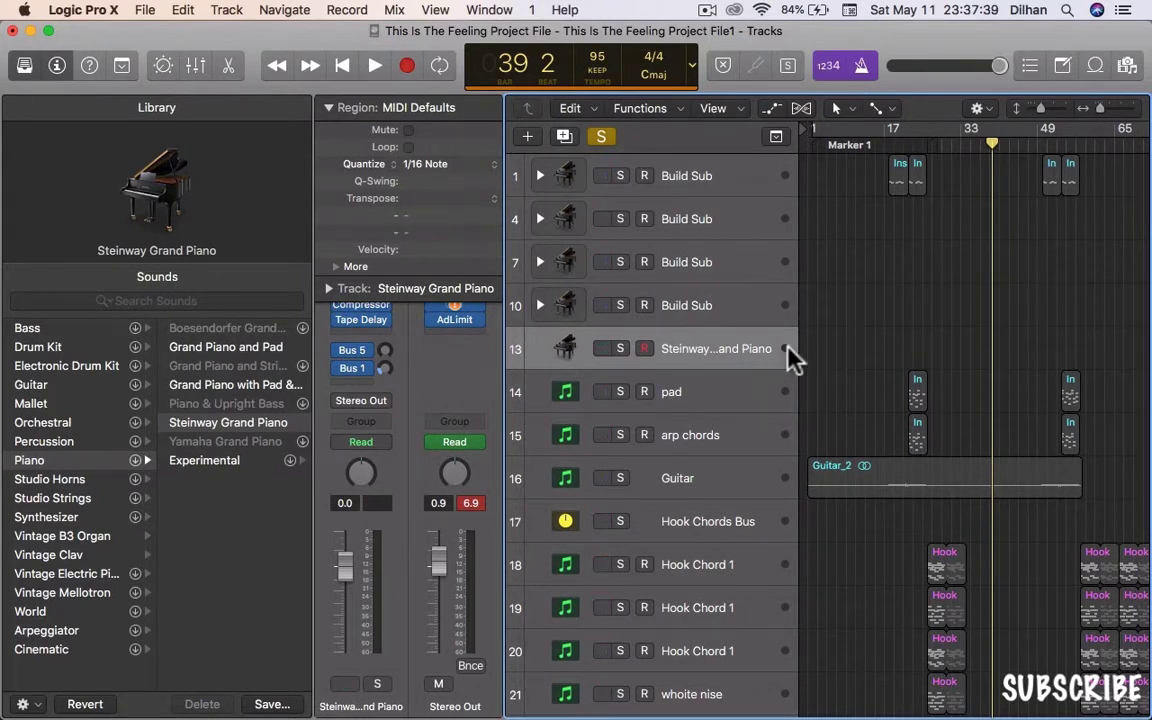
{"action": "left_click", "coordinate": [643, 348]}
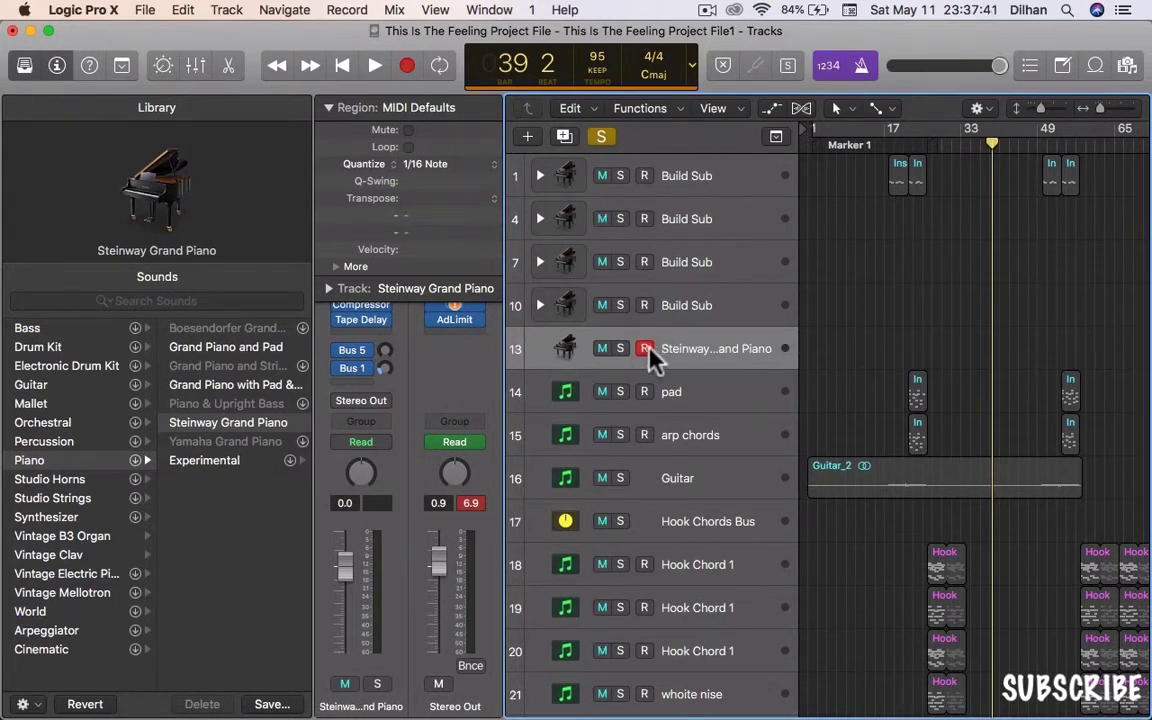
{"action": "left_click", "coordinate": [415, 64]}
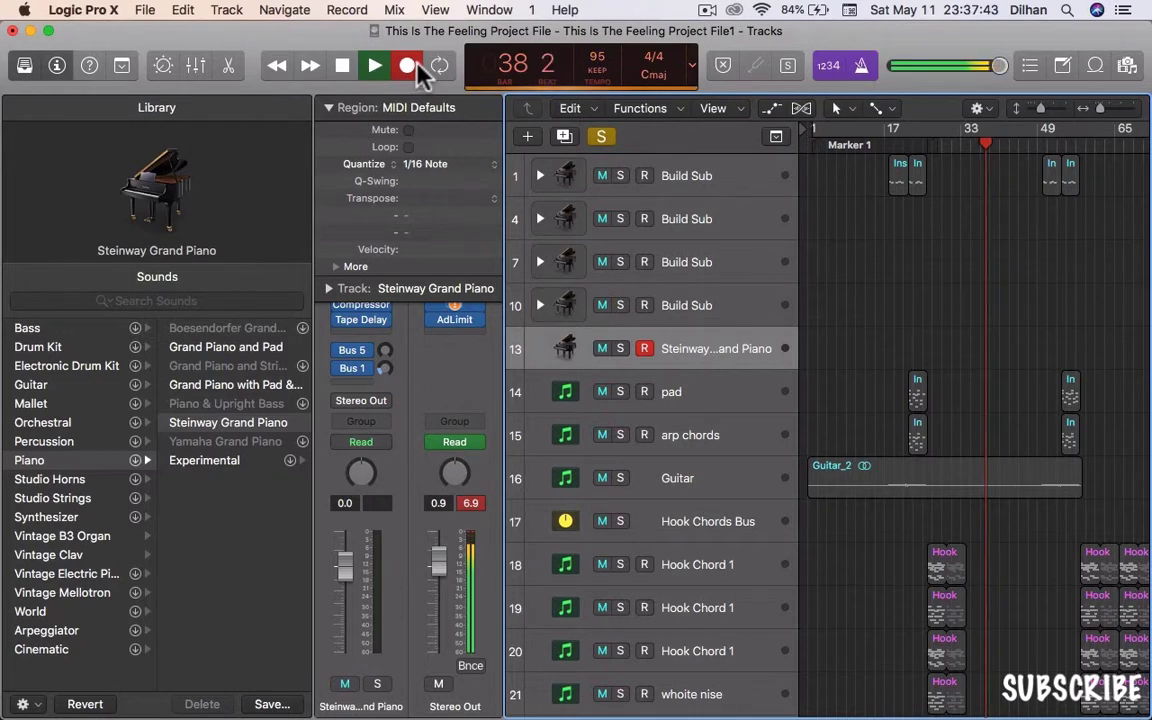
- Show the global tracks while recording runs, opening the project file browser and closing it again
{"action": "key", "text": "f"}
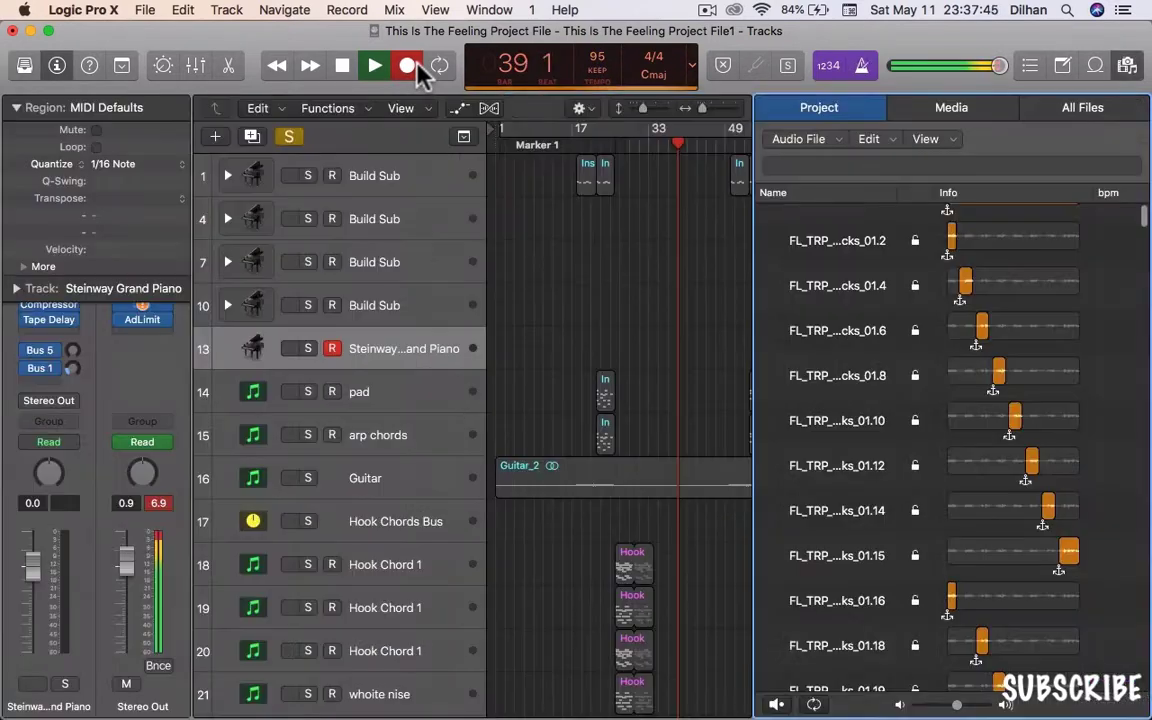
{"action": "key", "text": "g"}
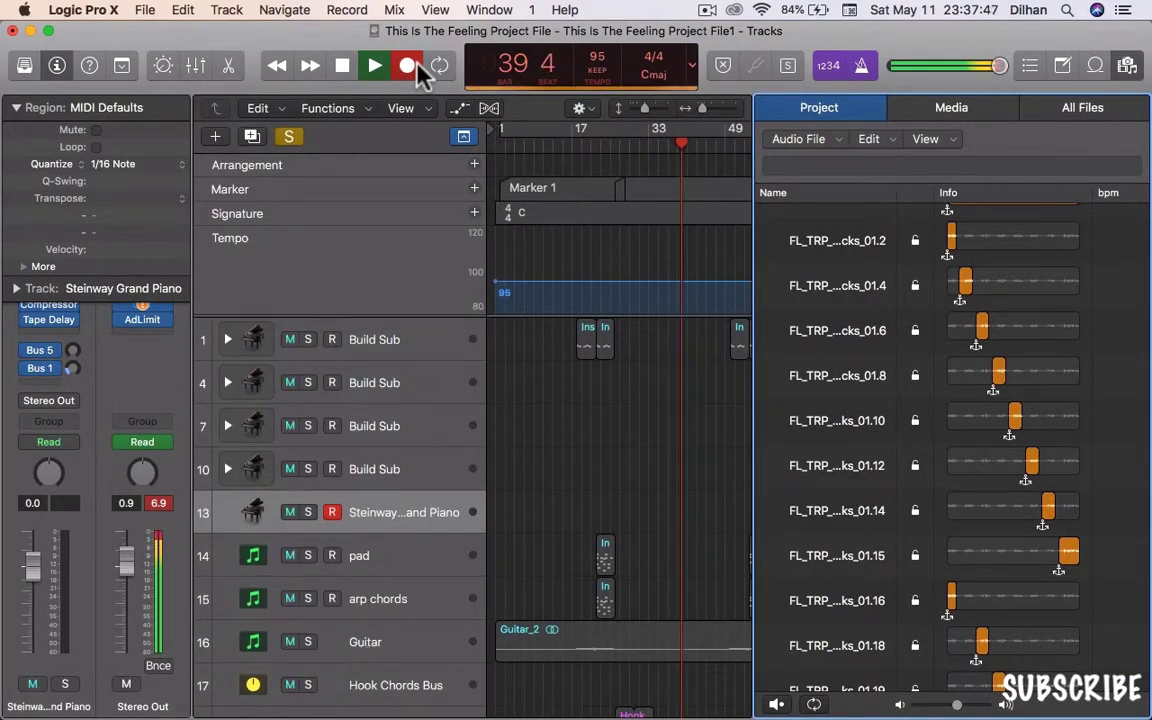
{"action": "left_click", "coordinate": [1127, 66]}
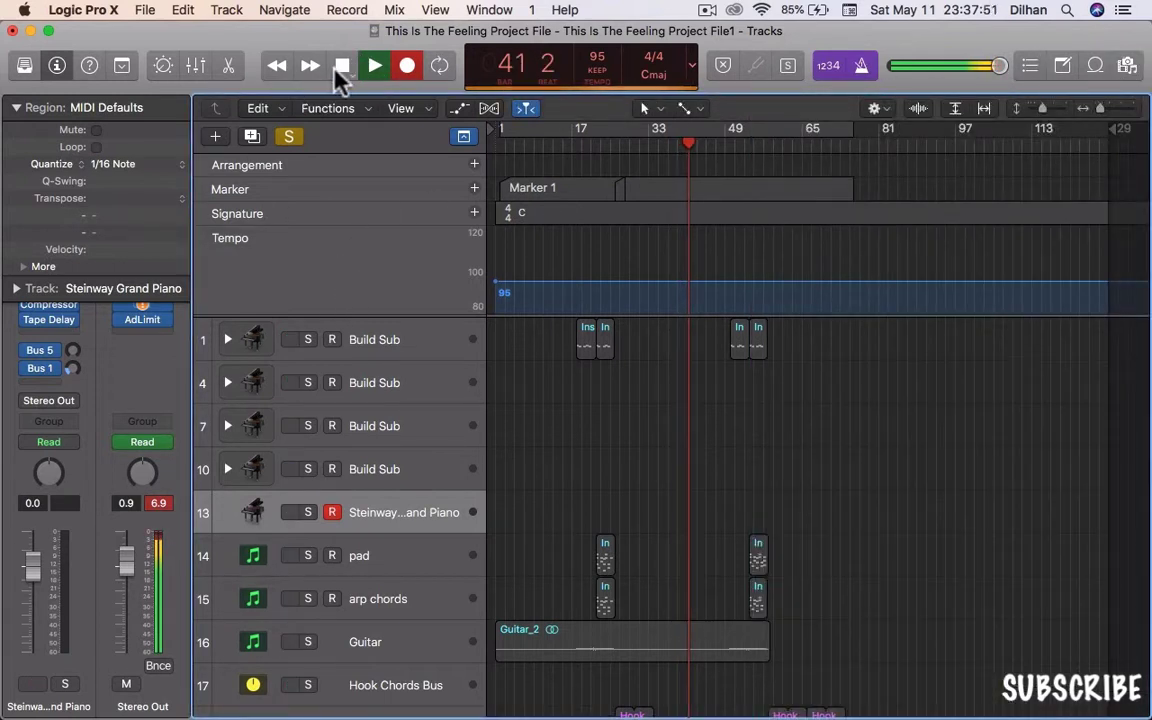
- Stop the recording and look through the project's track list down to the plucks and snap tracks
{"action": "left_click", "coordinate": [340, 70]}
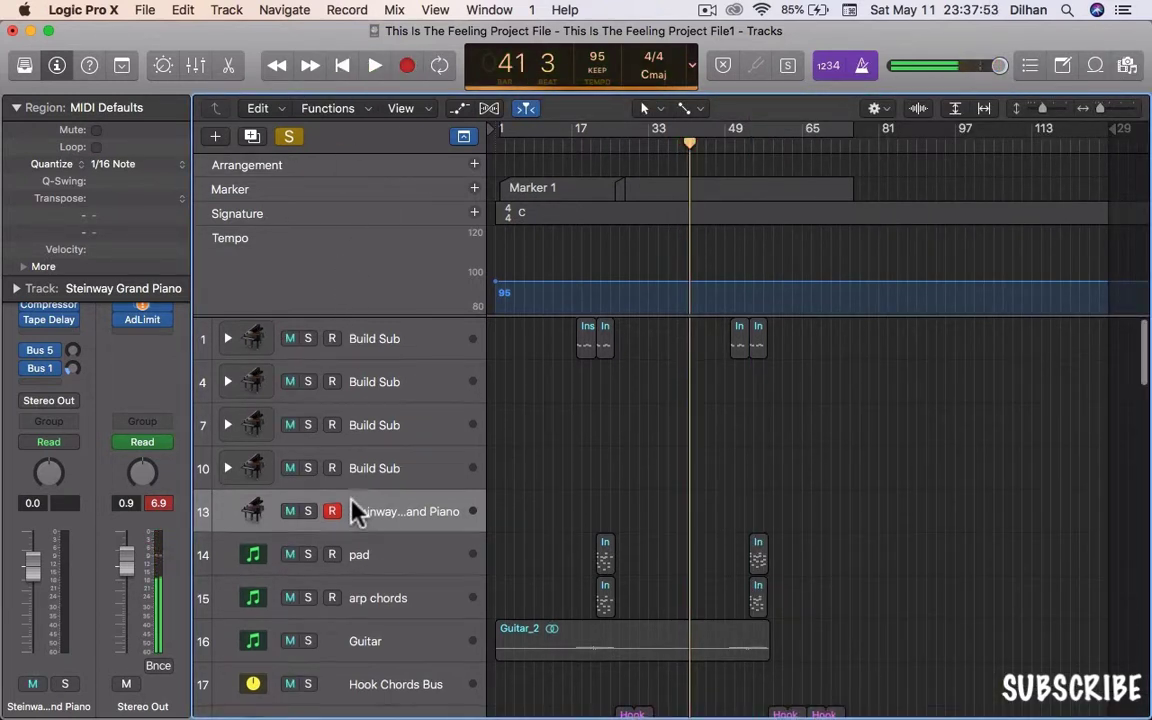
{"action": "scroll", "coordinate": [352, 509], "scroll_direction": "down", "scroll_amount": 10}
{"action": "scroll", "coordinate": [352, 509], "scroll_direction": "up", "scroll_amount": 10}
{"action": "scroll", "coordinate": [352, 509], "scroll_direction": "down", "scroll_amount": 15}
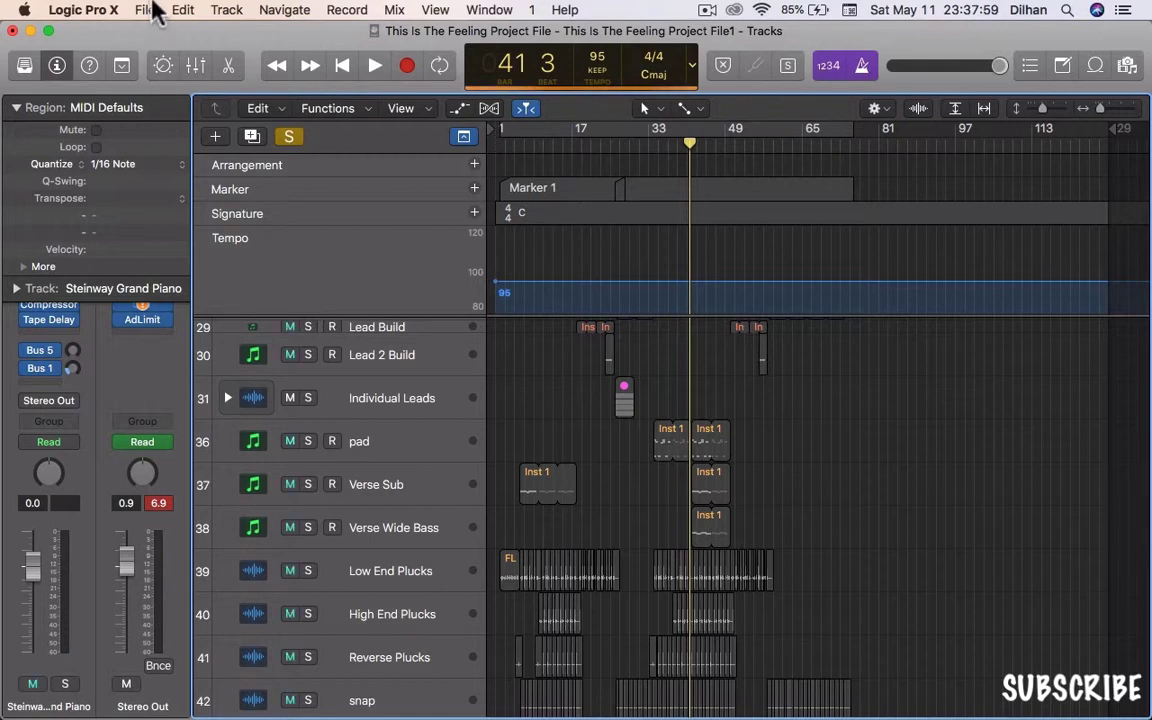
- Look over the project settings categories, and bring up the file chooser for opening a movie in the project
{"action": "left_click", "coordinate": [148, 10]}
{"action": "mouse_move", "coordinate": [208, 276]}
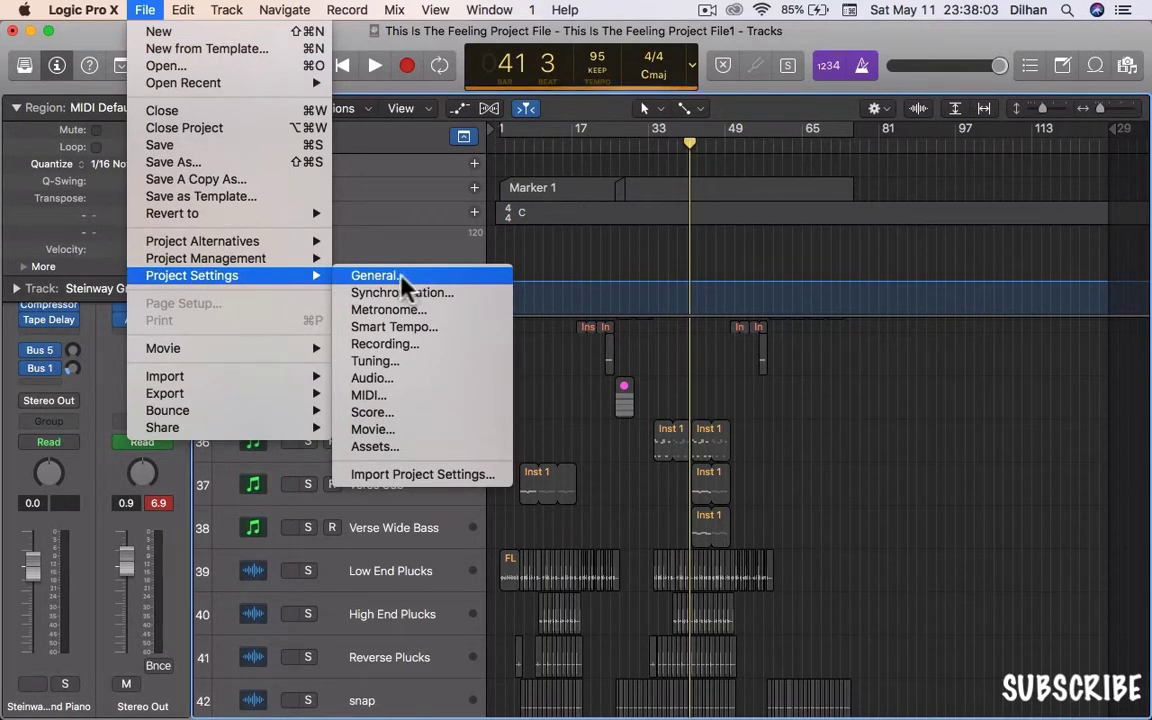
{"action": "mouse_move", "coordinate": [213, 352]}
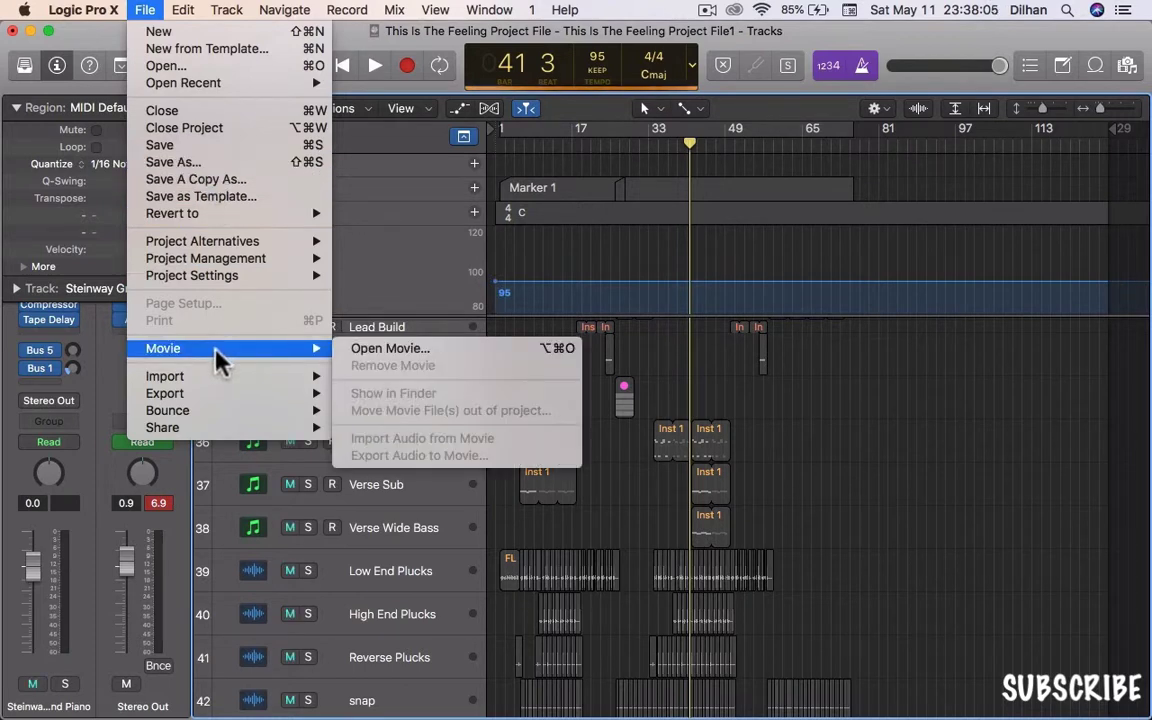
{"action": "left_click", "coordinate": [377, 352]}
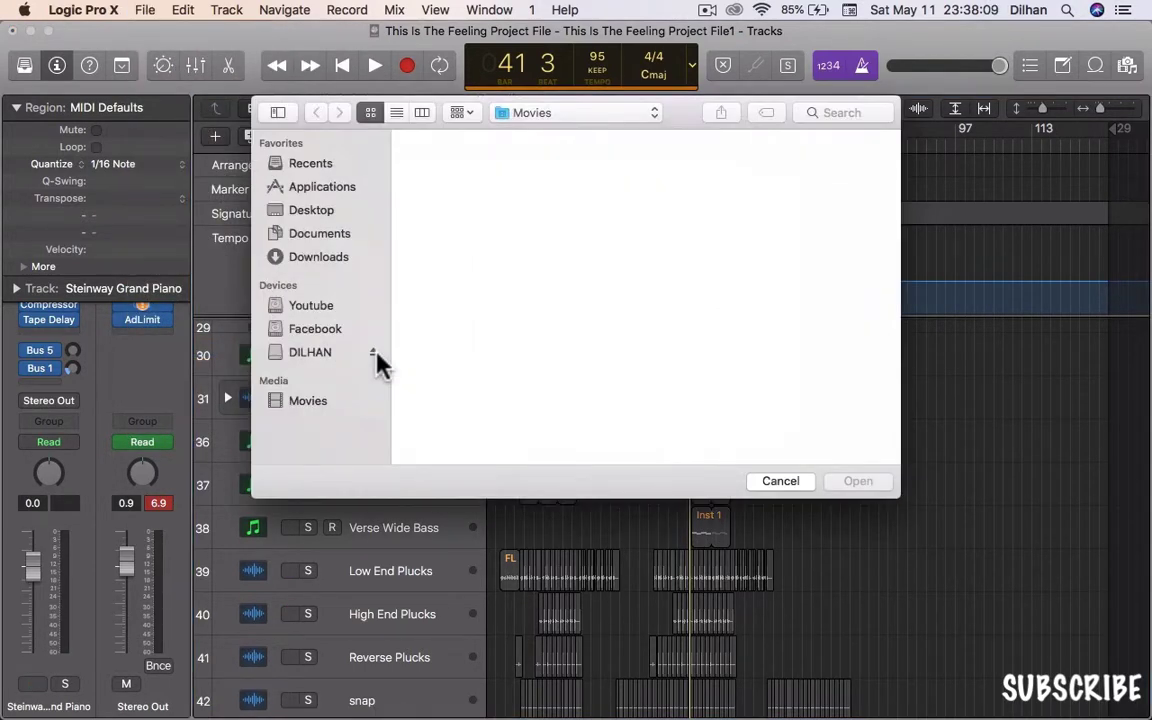
- Look for a video file in the Downloads, Desktop and Applications folders
{"action": "left_click", "coordinate": [328, 262]}
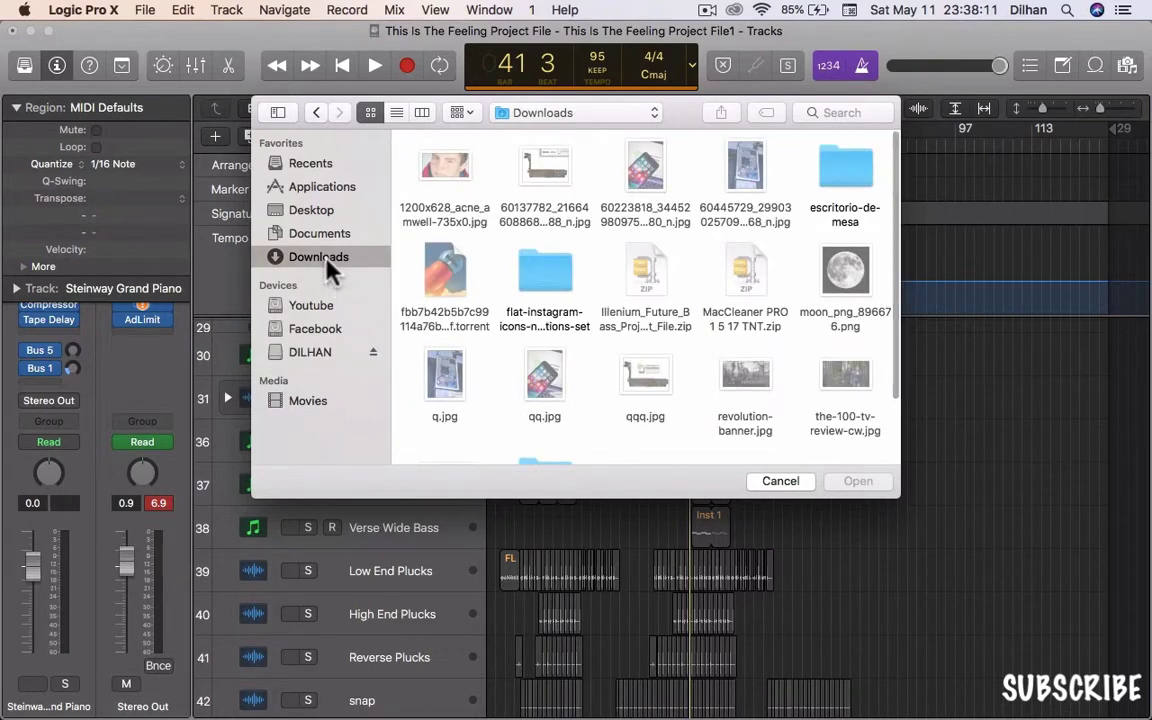
{"action": "scroll", "coordinate": [638, 340], "scroll_direction": "down", "scroll_amount": 3}
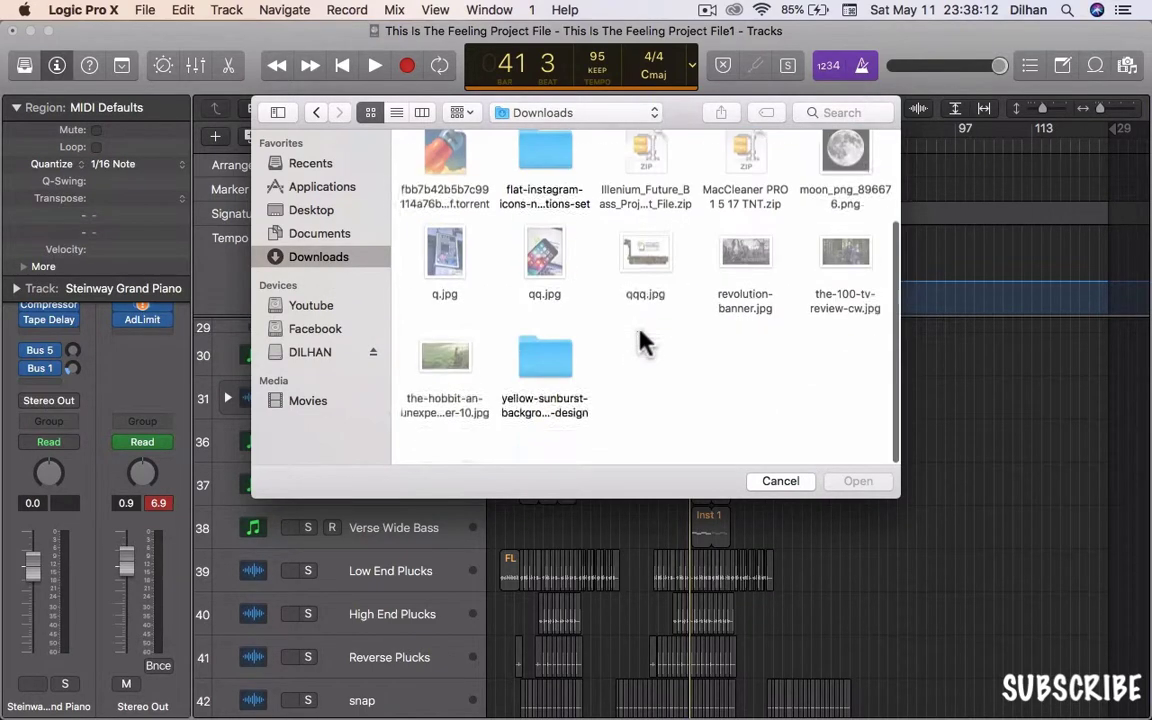
{"action": "left_click", "coordinate": [366, 236]}
{"action": "left_click", "coordinate": [339, 209]}
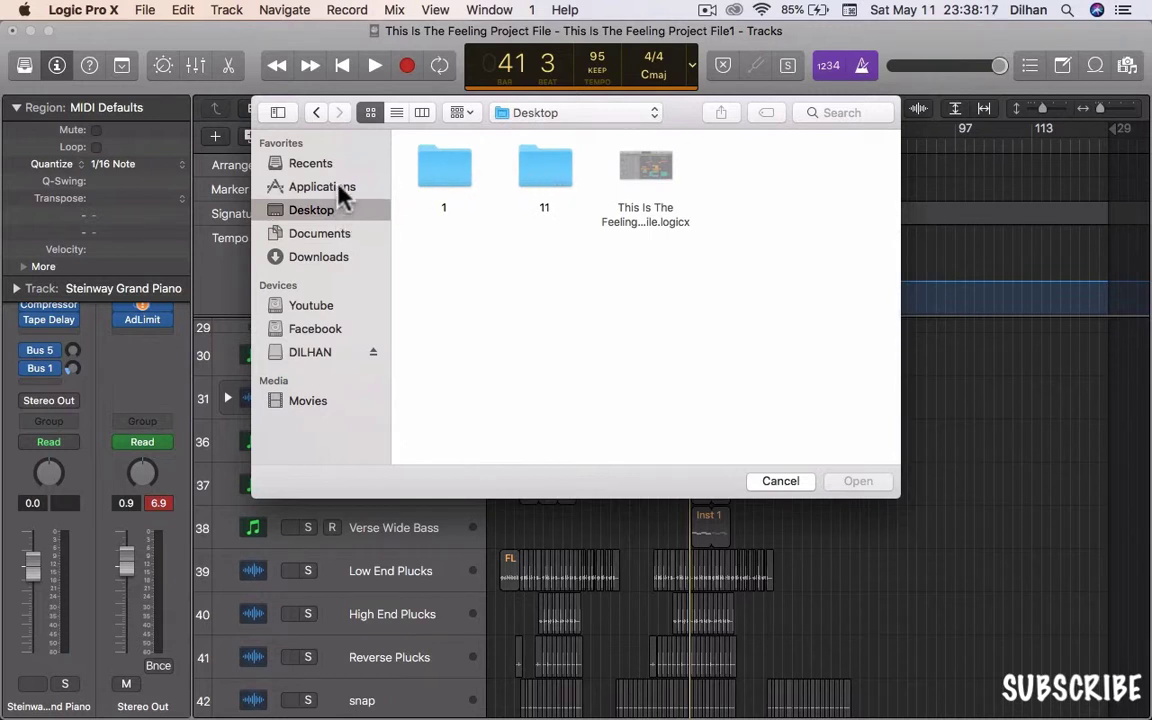
{"action": "left_click", "coordinate": [339, 187]}
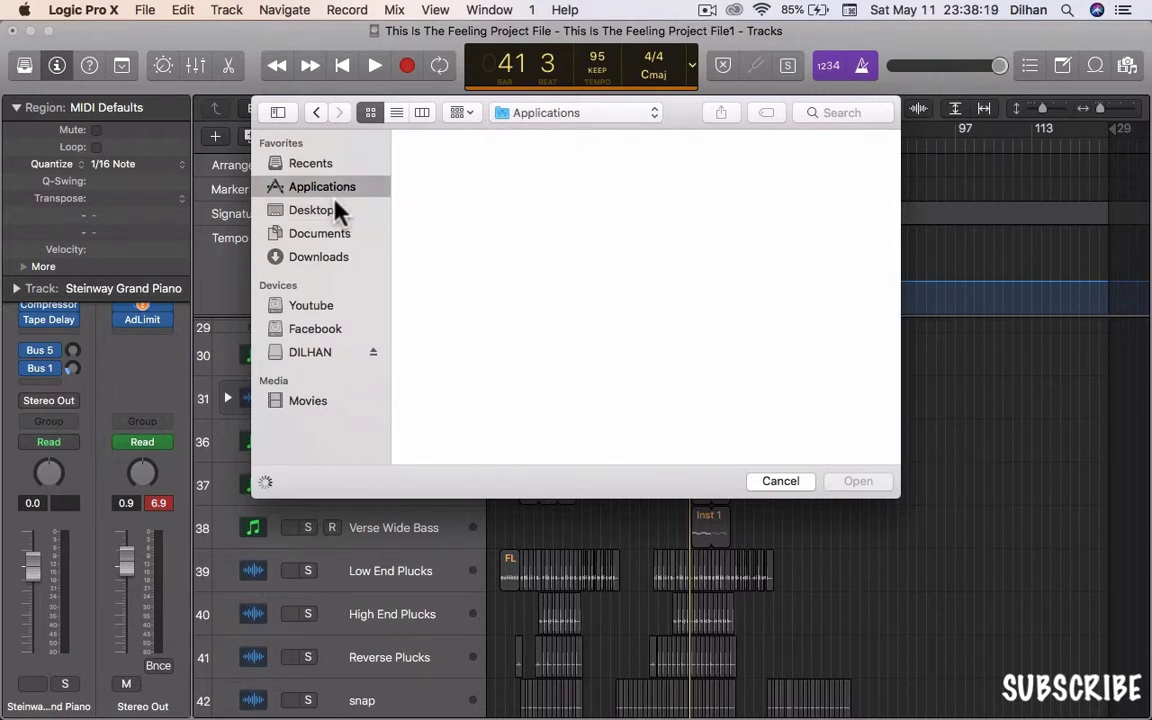
{"action": "left_click", "coordinate": [337, 210]}
{"action": "double_click", "coordinate": [450, 170]}
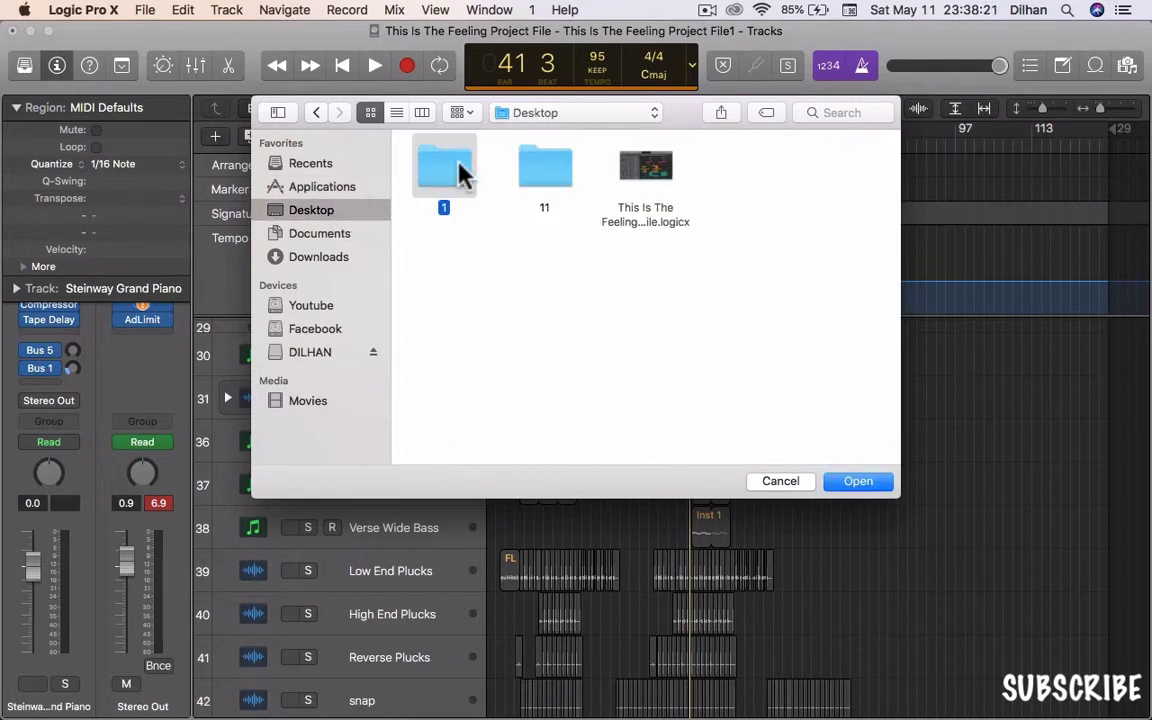
- Open 2019-05-08_23-53-01.mp4 from Documents > Snagit > Autosaved Captures as the project movie, also extracting its audio track
{"action": "left_click", "coordinate": [333, 232]}
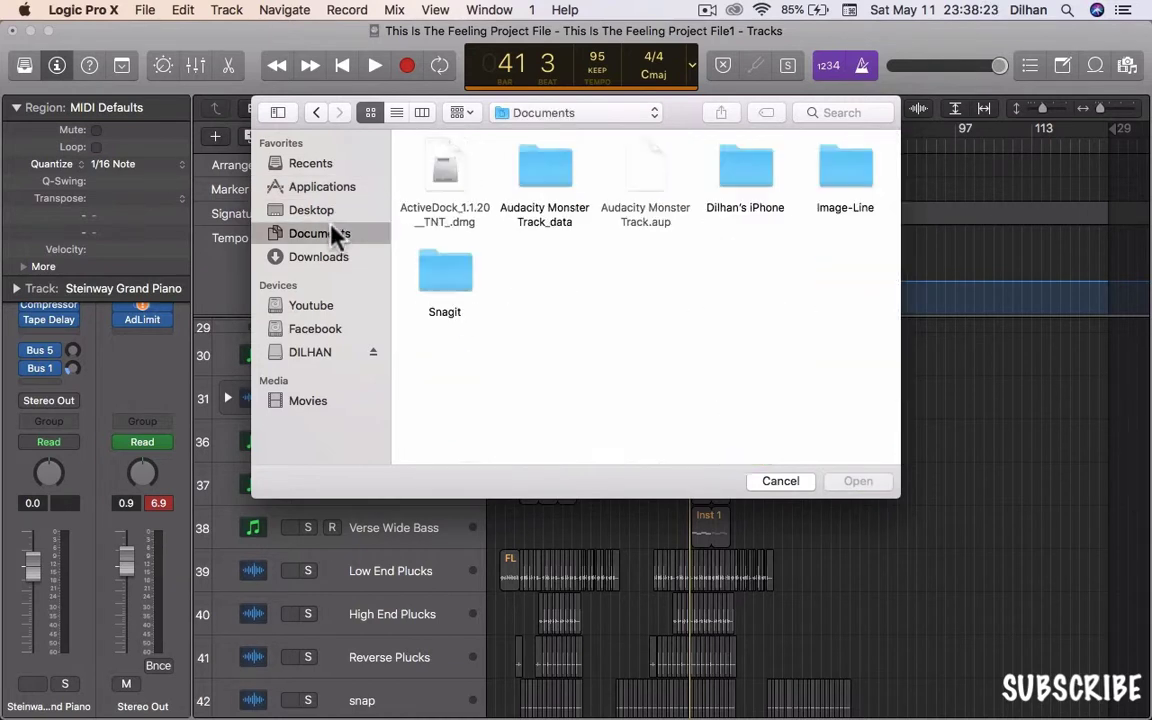
{"action": "double_click", "coordinate": [458, 272]}
{"action": "double_click", "coordinate": [452, 172]}
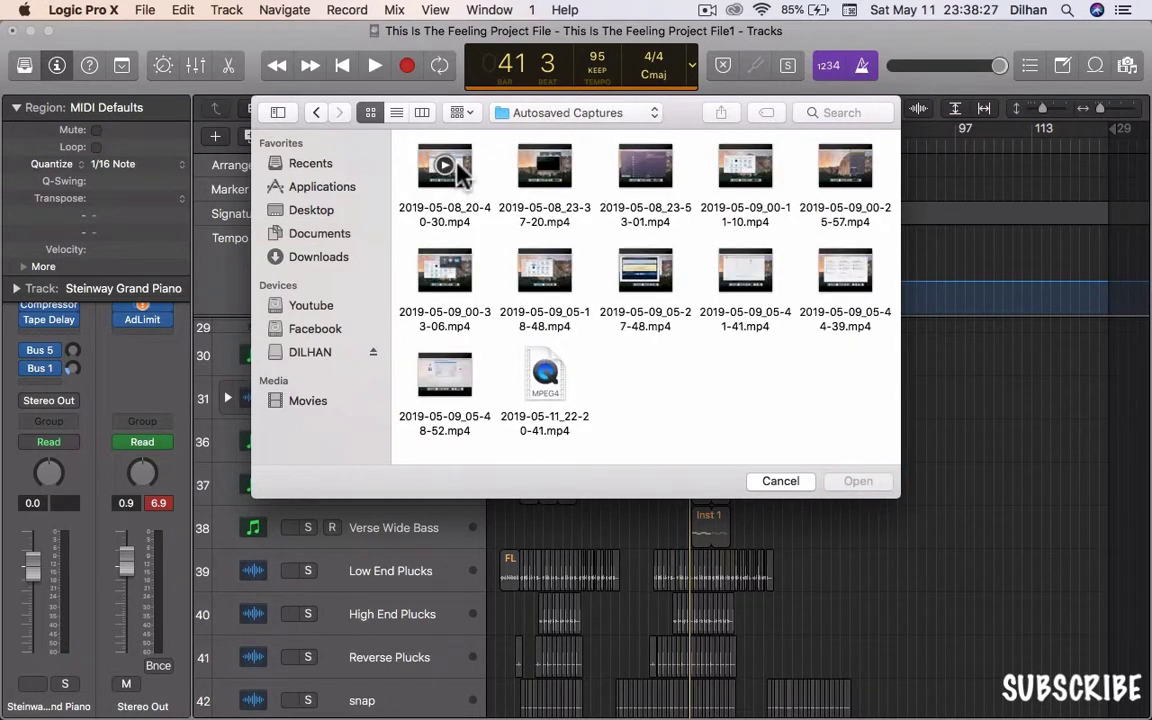
{"action": "left_click", "coordinate": [645, 168]}
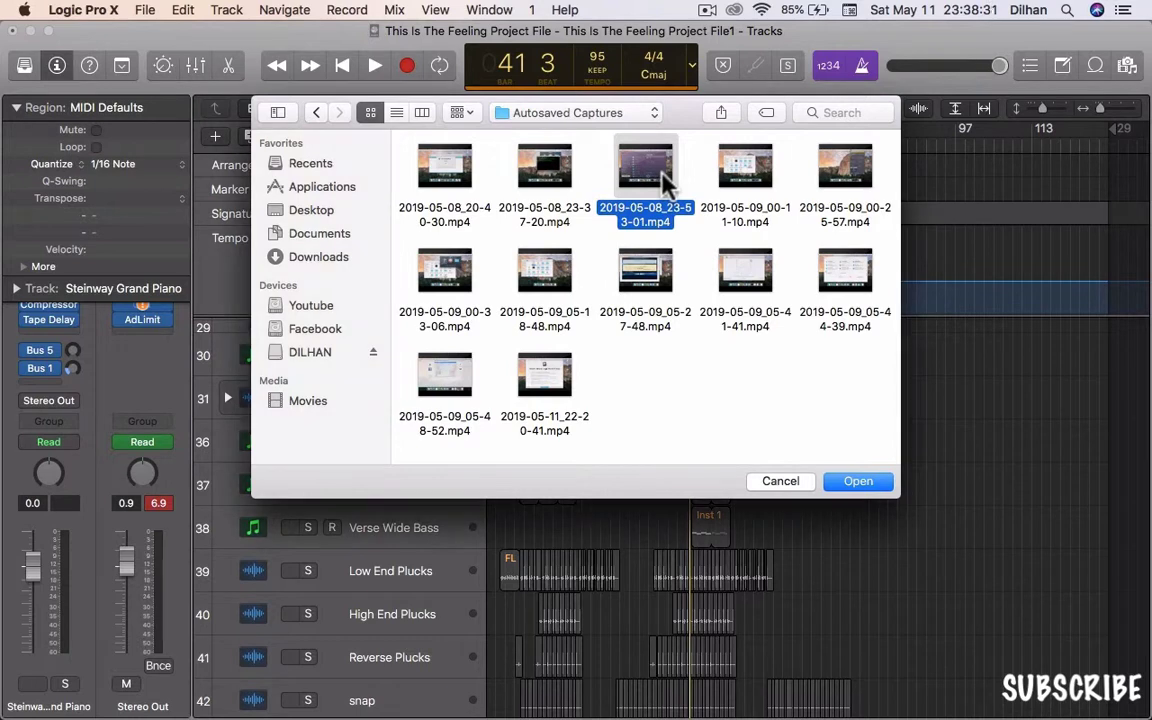
{"action": "double_click", "coordinate": [663, 180]}
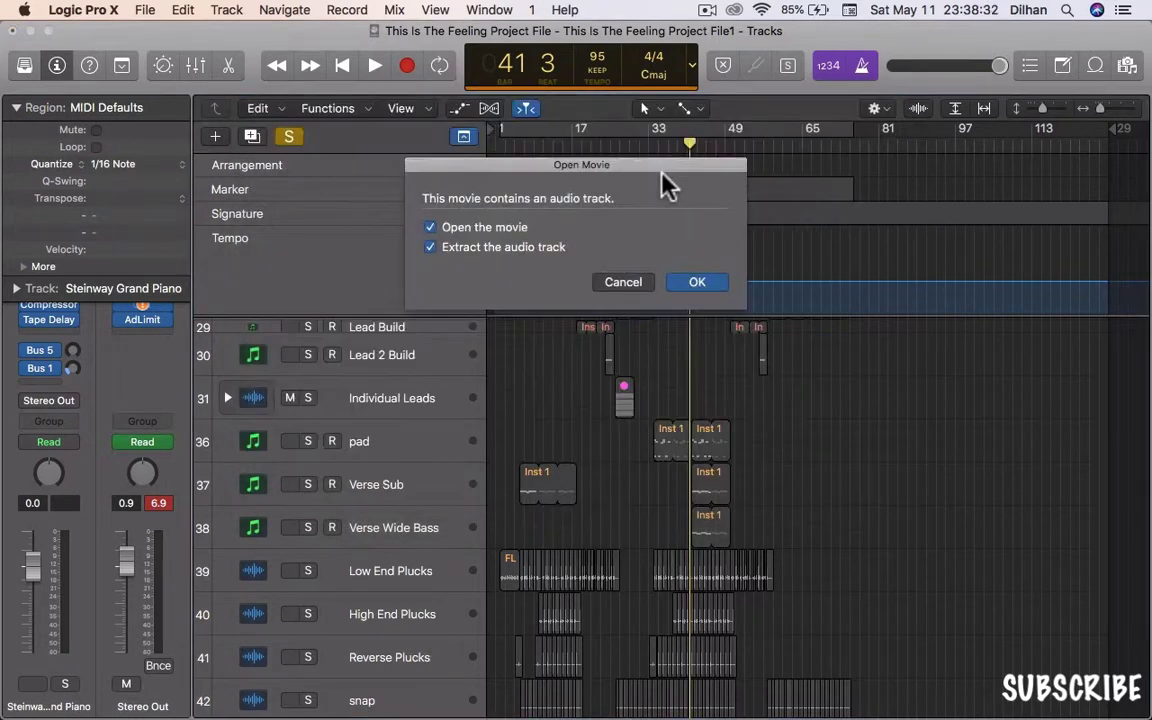
{"action": "left_click", "coordinate": [690, 283]}
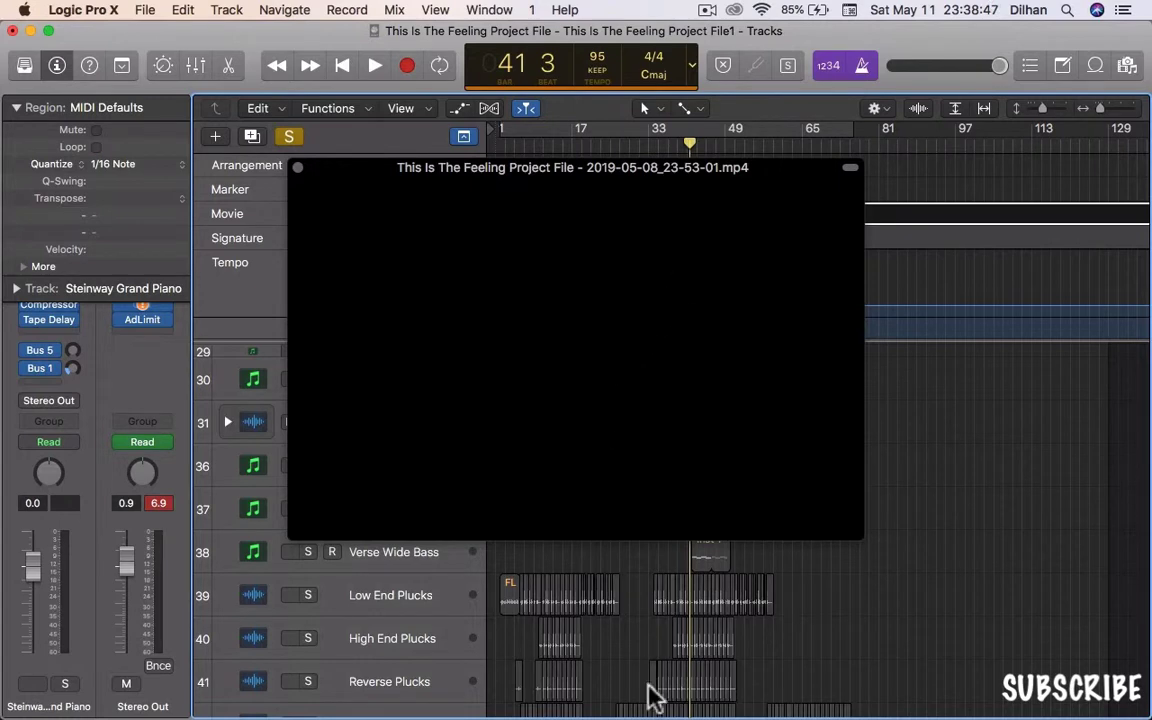
- Play the project together with the movie and move the floating movie window clear of the global track headers
{"action": "key", "text": "space"}
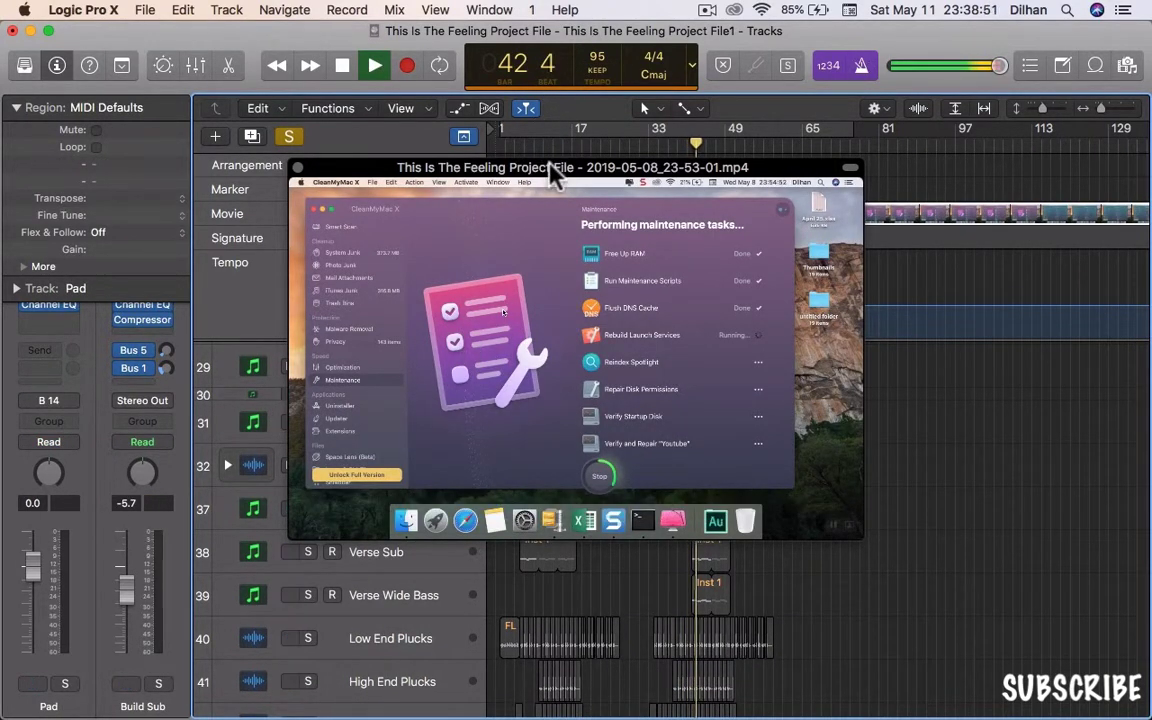
{"action": "left_click_drag", "start_coordinate": [553, 175], "coordinate": [731, 222]}
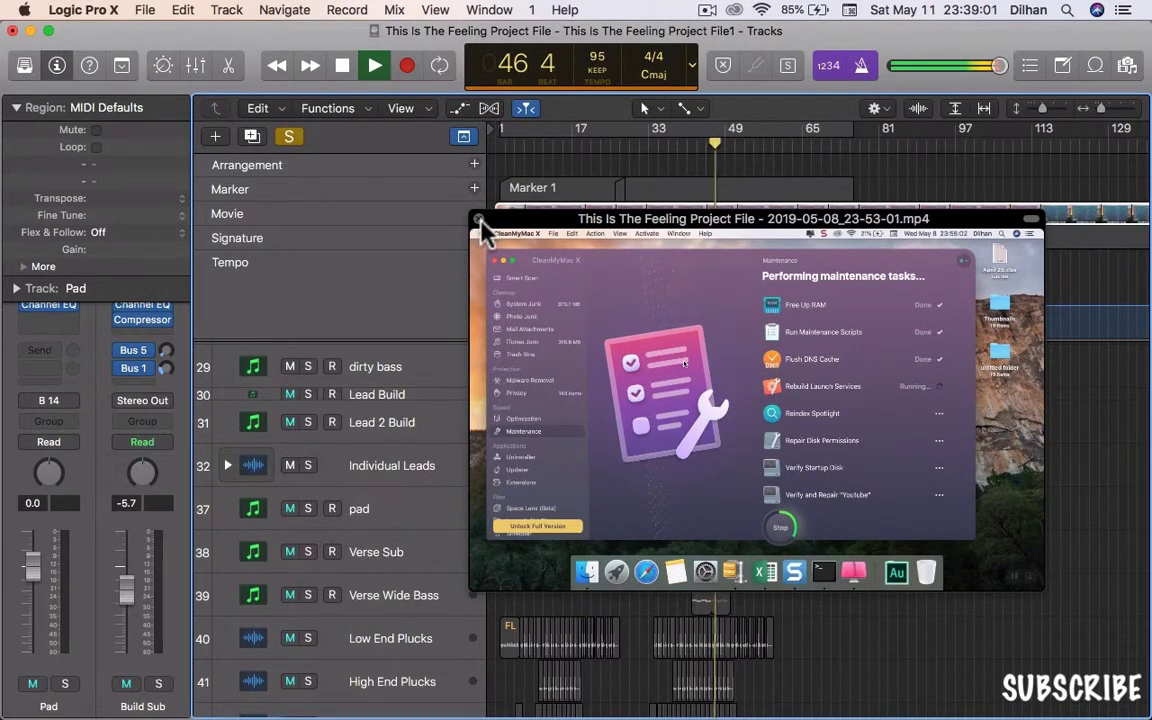
{"action": "left_click_drag", "start_coordinate": [572, 226], "coordinate": [500, 201]}
- Close the floating movie window and stop playback
{"action": "left_click", "coordinate": [407, 197]}
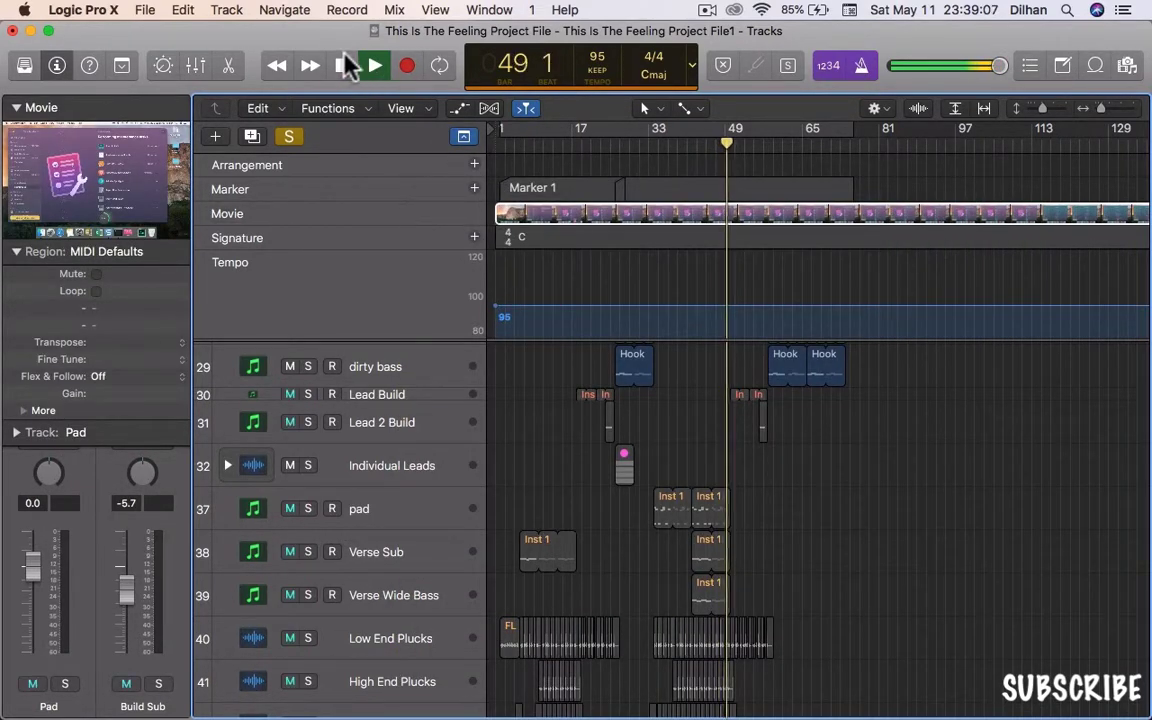
{"action": "left_click", "coordinate": [345, 63]}
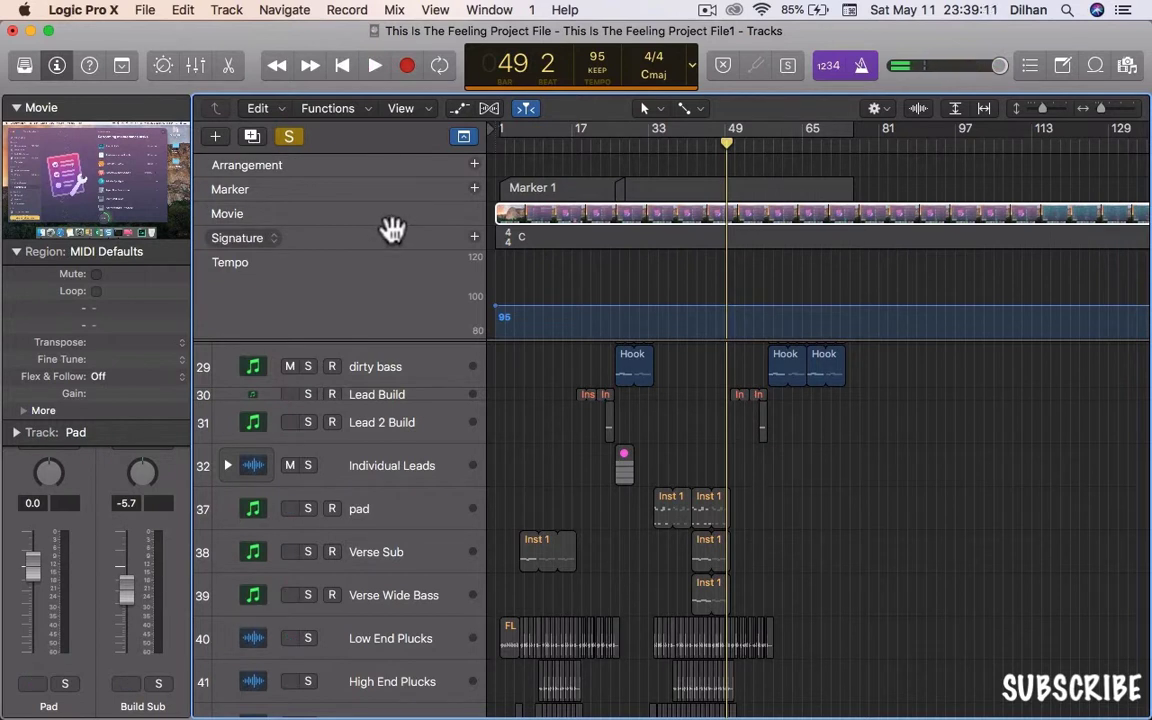
- Select the Marker global track, followed by the Arrangement global track
{"action": "left_click", "coordinate": [286, 181]}
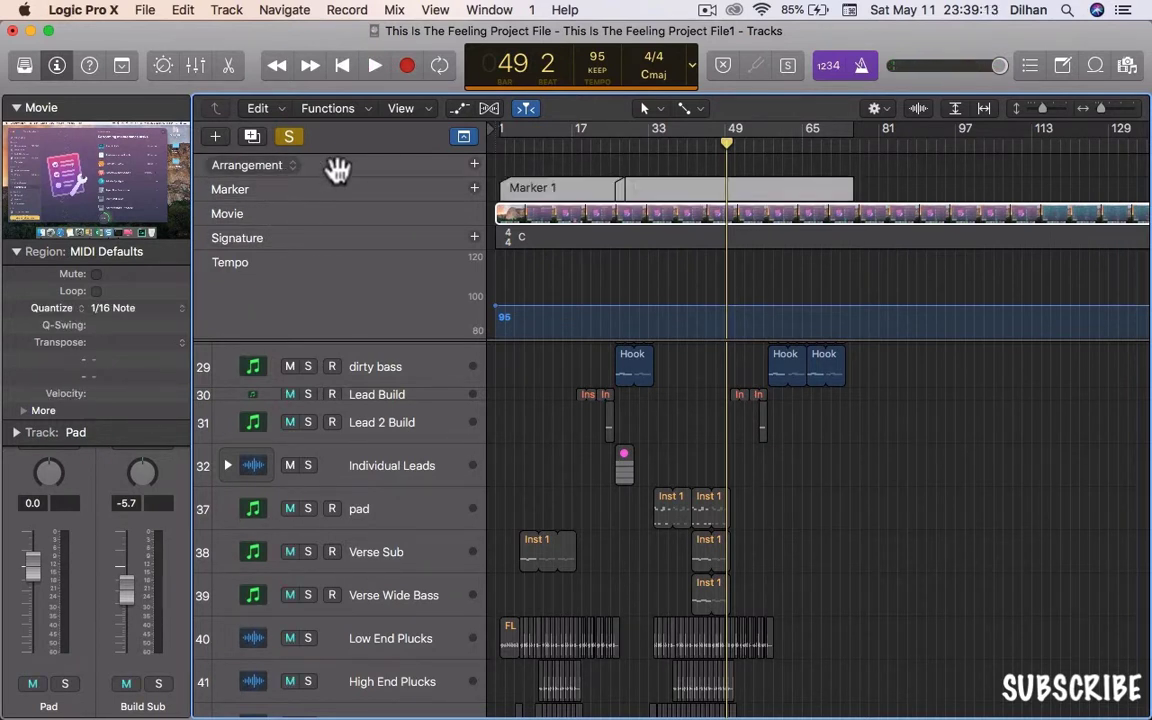
{"action": "left_click", "coordinate": [338, 169]}
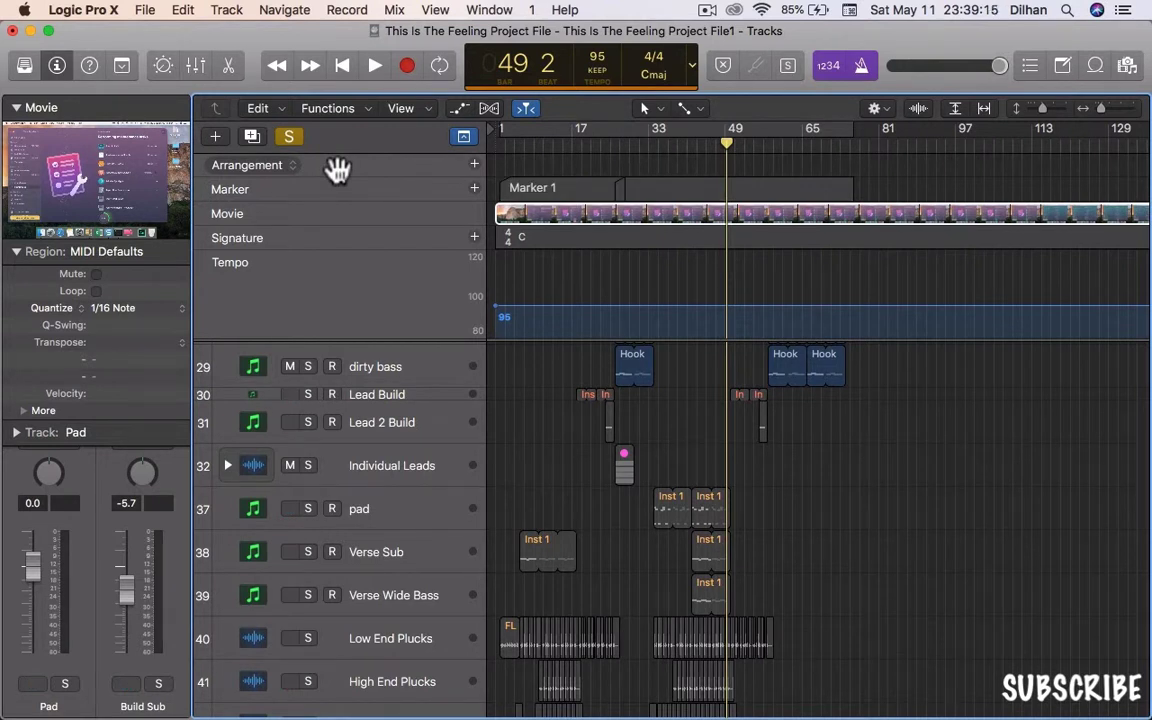